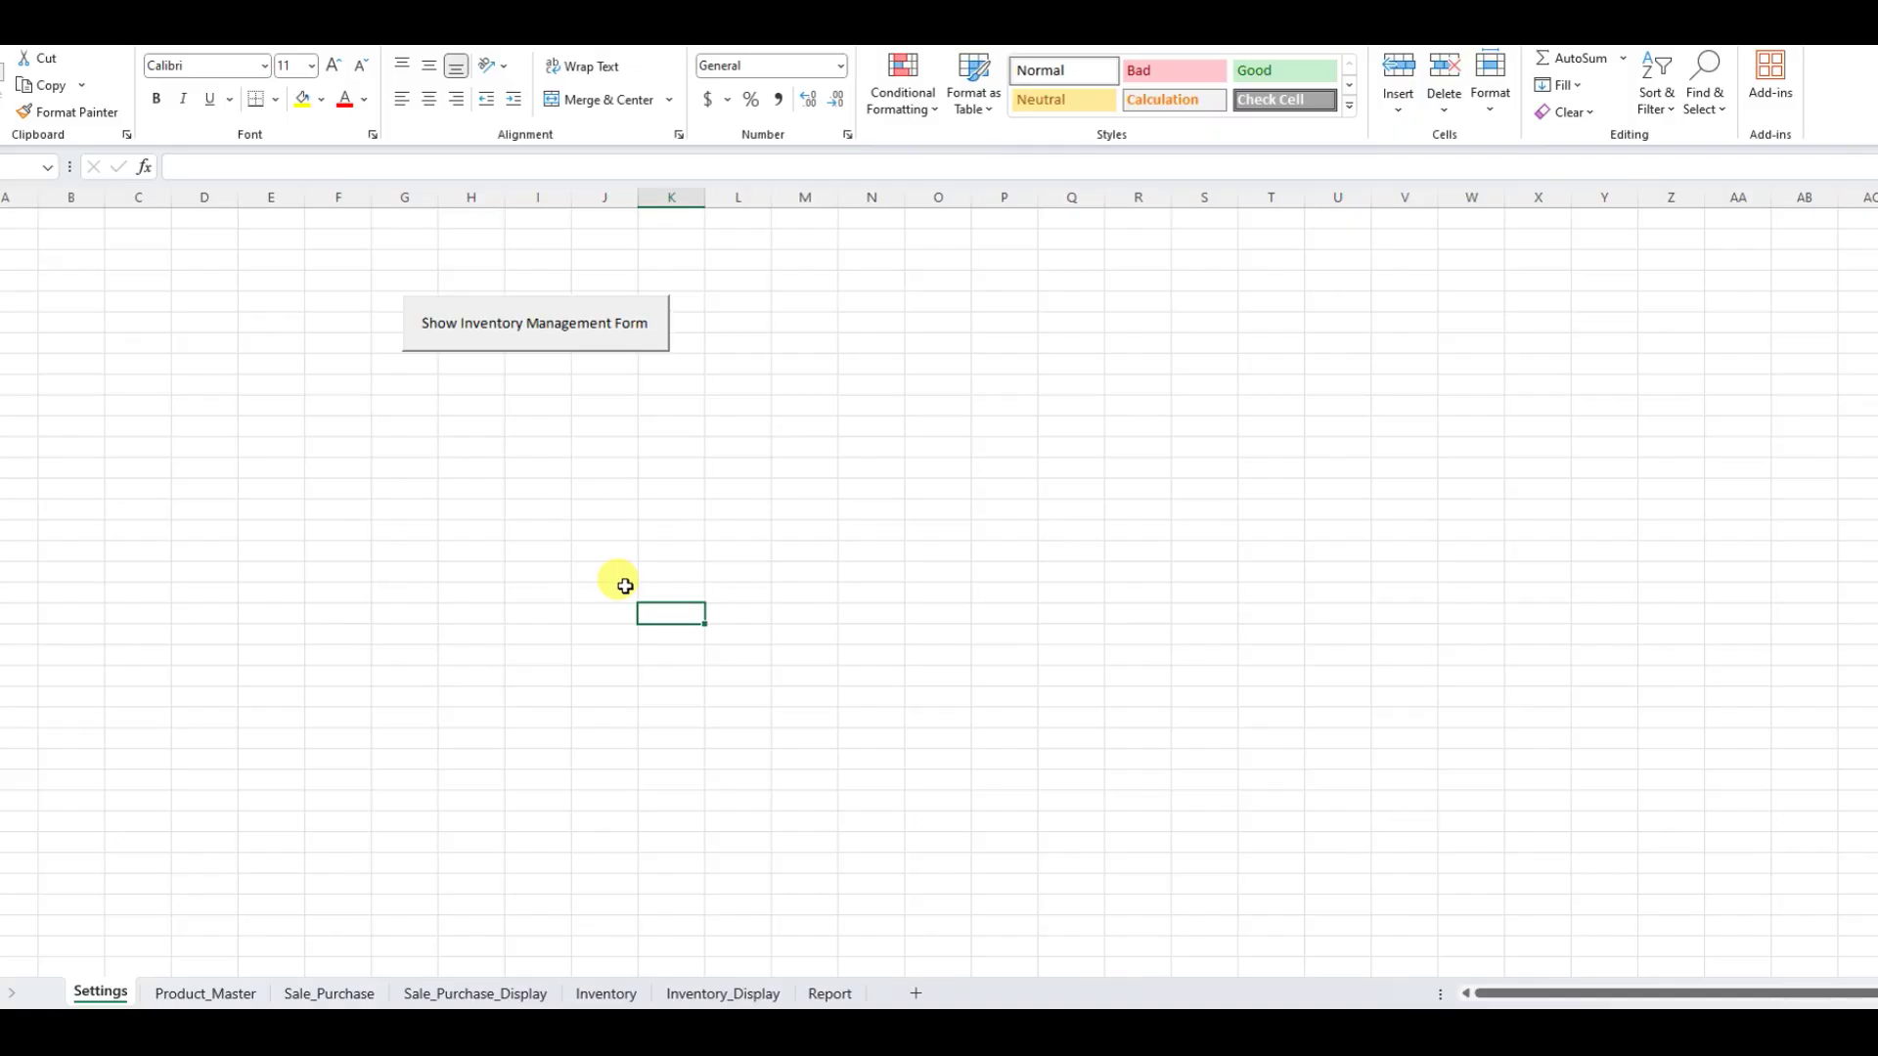
Open the Inventory Management System form and move it to the right of the sheet
click(669, 572)
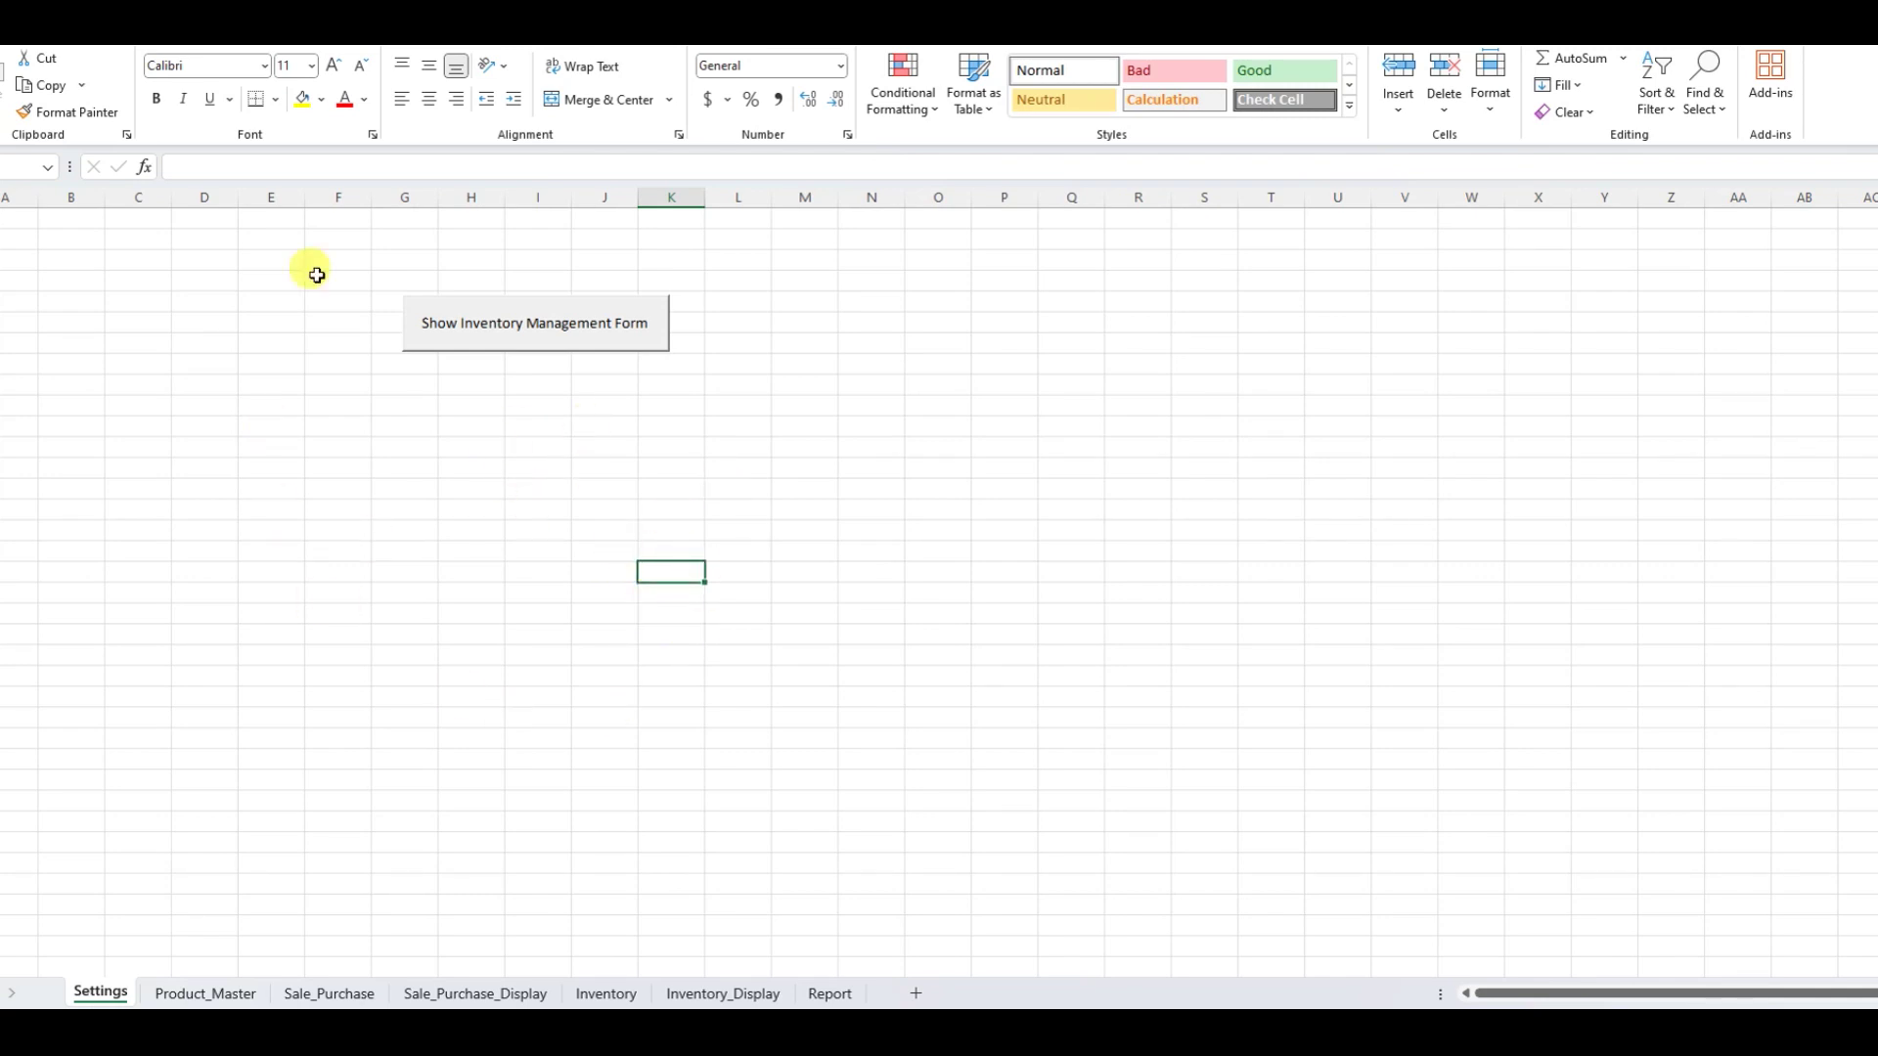
click(611, 335)
mouse_move(913, 189)
mouse_down()
mouse_move(1218, 268)
mouse_move(1180, 253)
mouse_up()
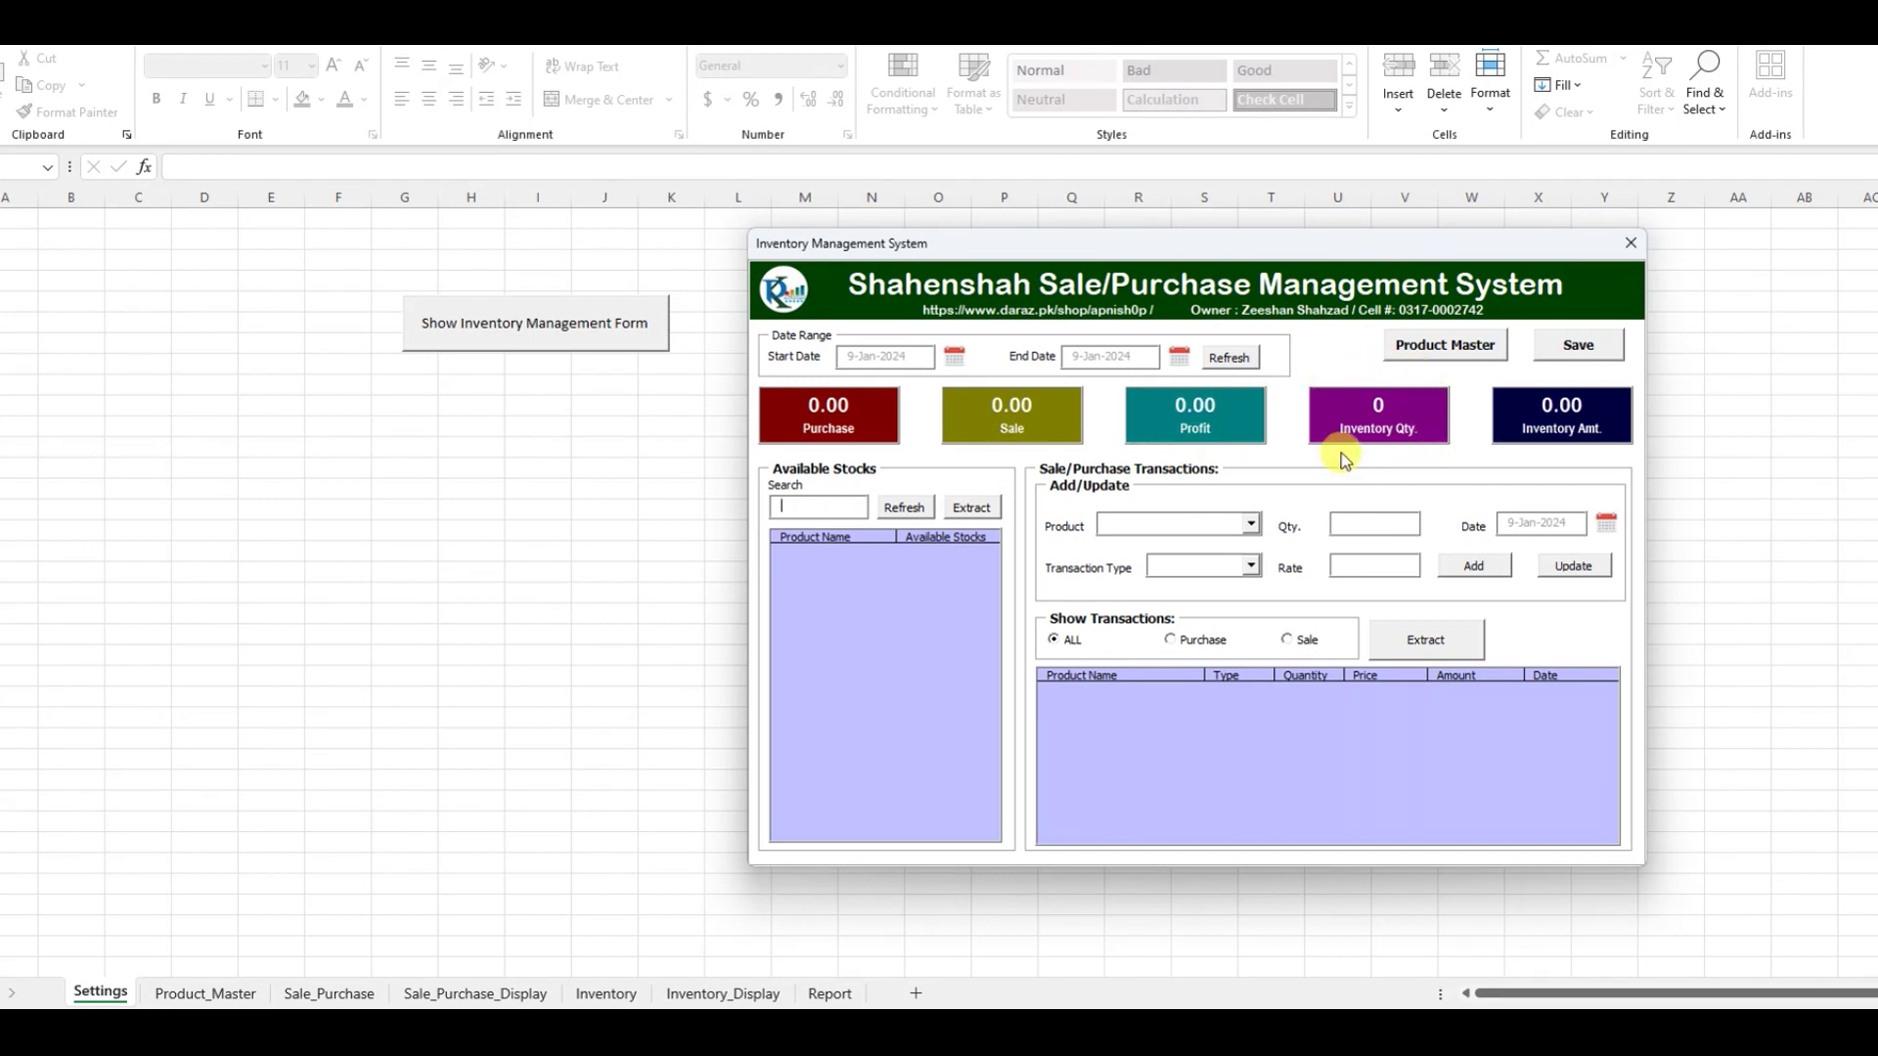
Check the empty Product dropdown and the available Transaction Type choices
click(1255, 527)
click(1252, 565)
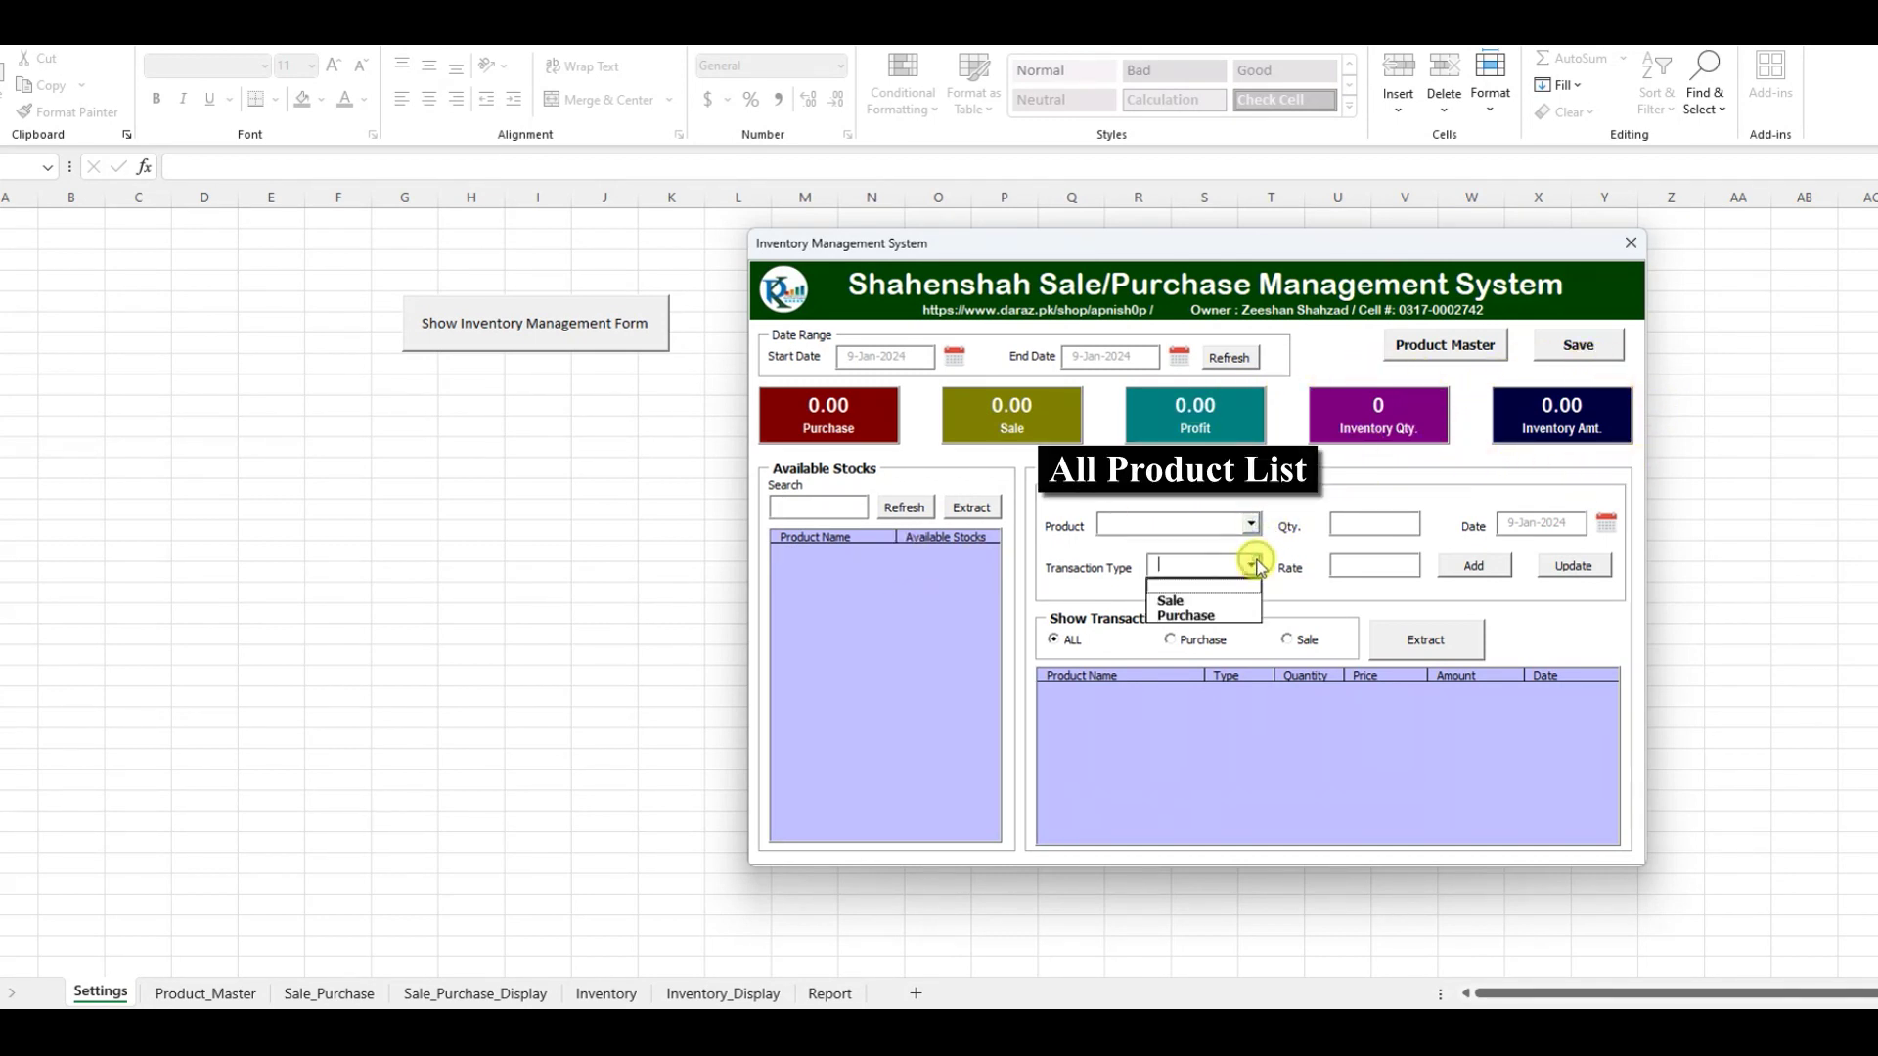
click(1256, 565)
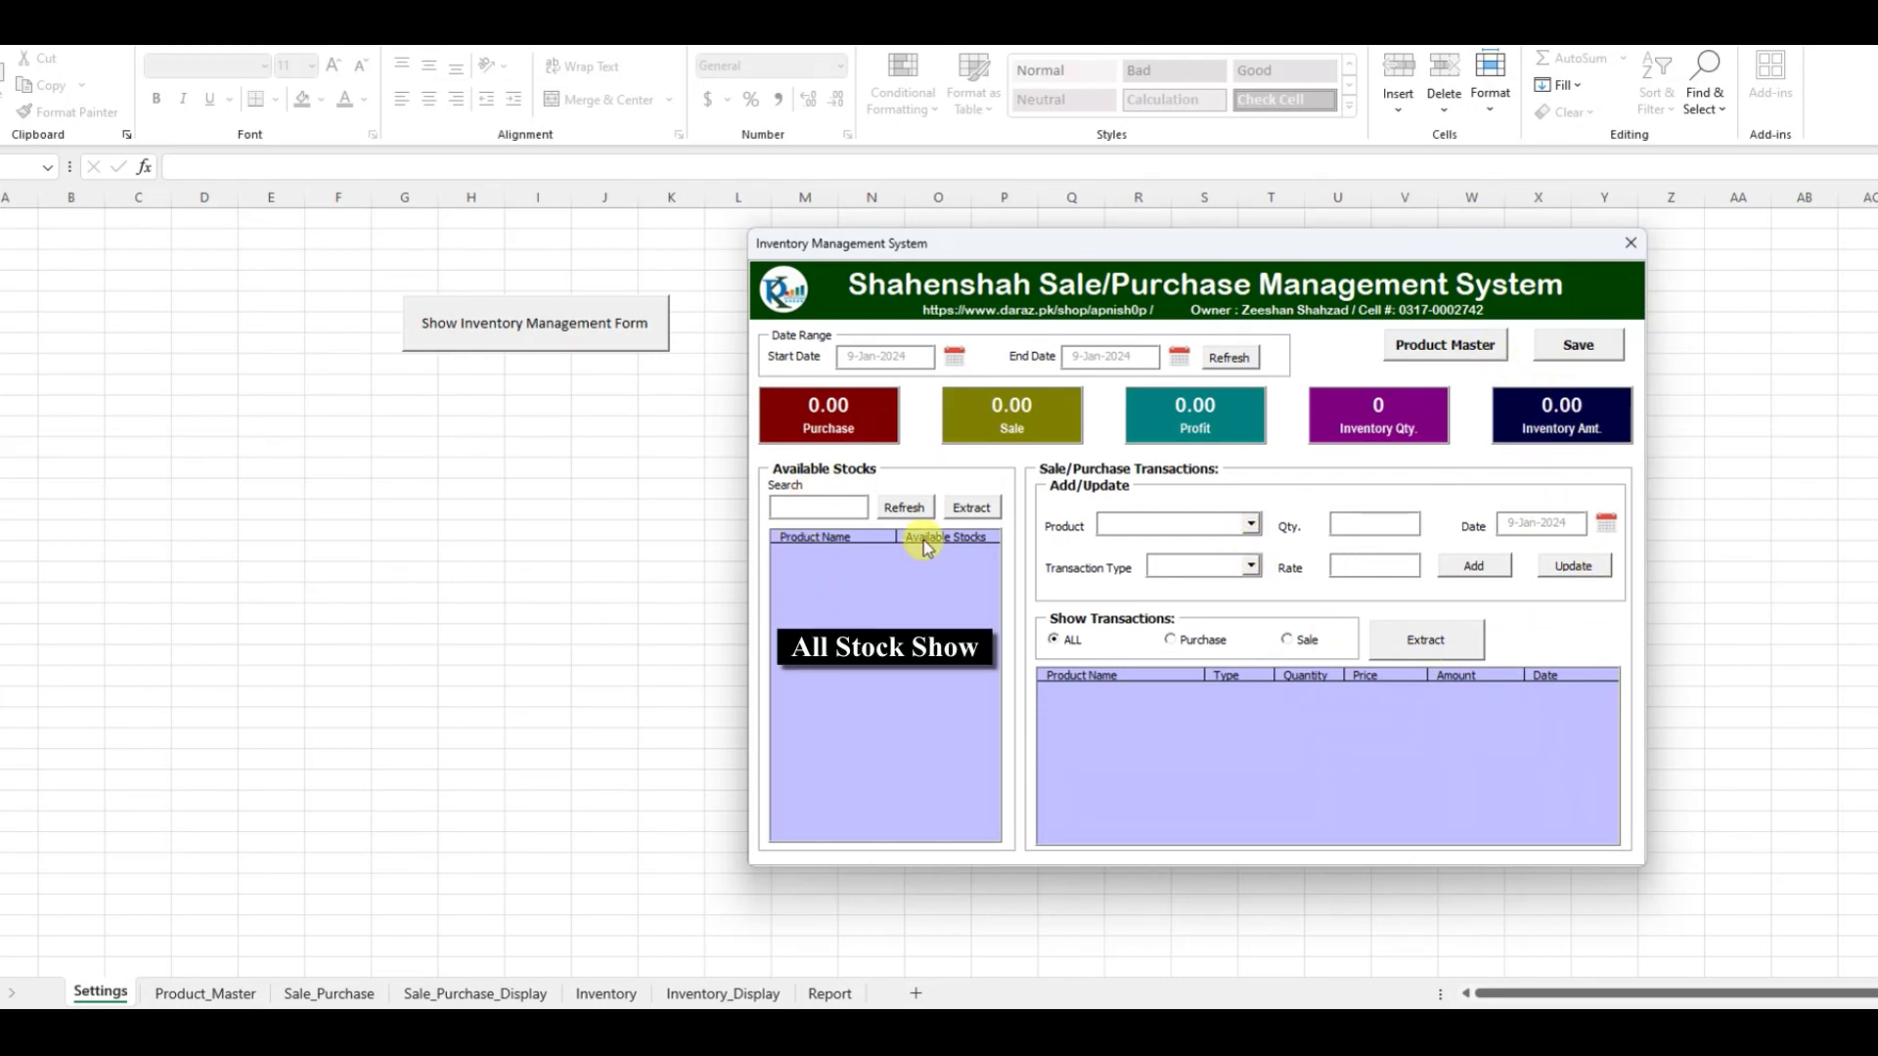
click(1453, 347)
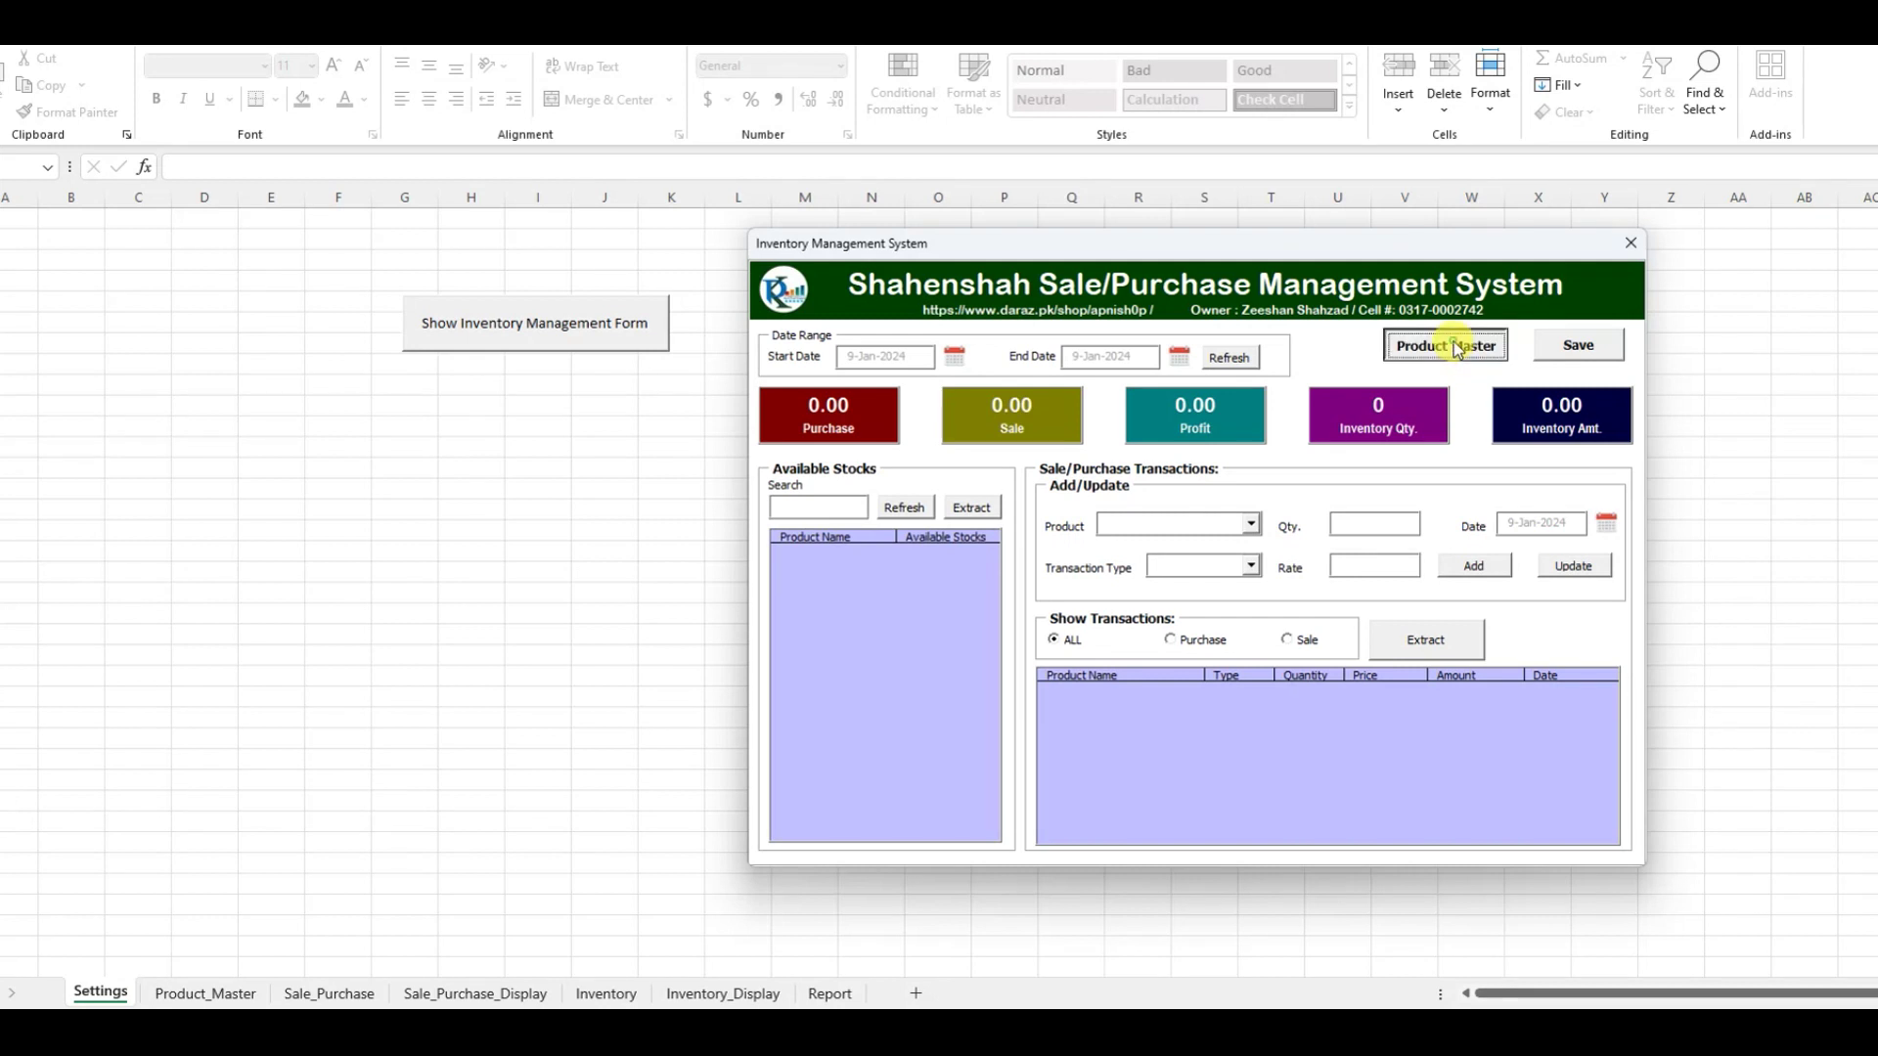
In Product Master, add LCD 21 Inch with purchase price 3000 and sale price 5000, then close the form
drag(1034, 253, 536, 412)
text(LCD 21 Inch)
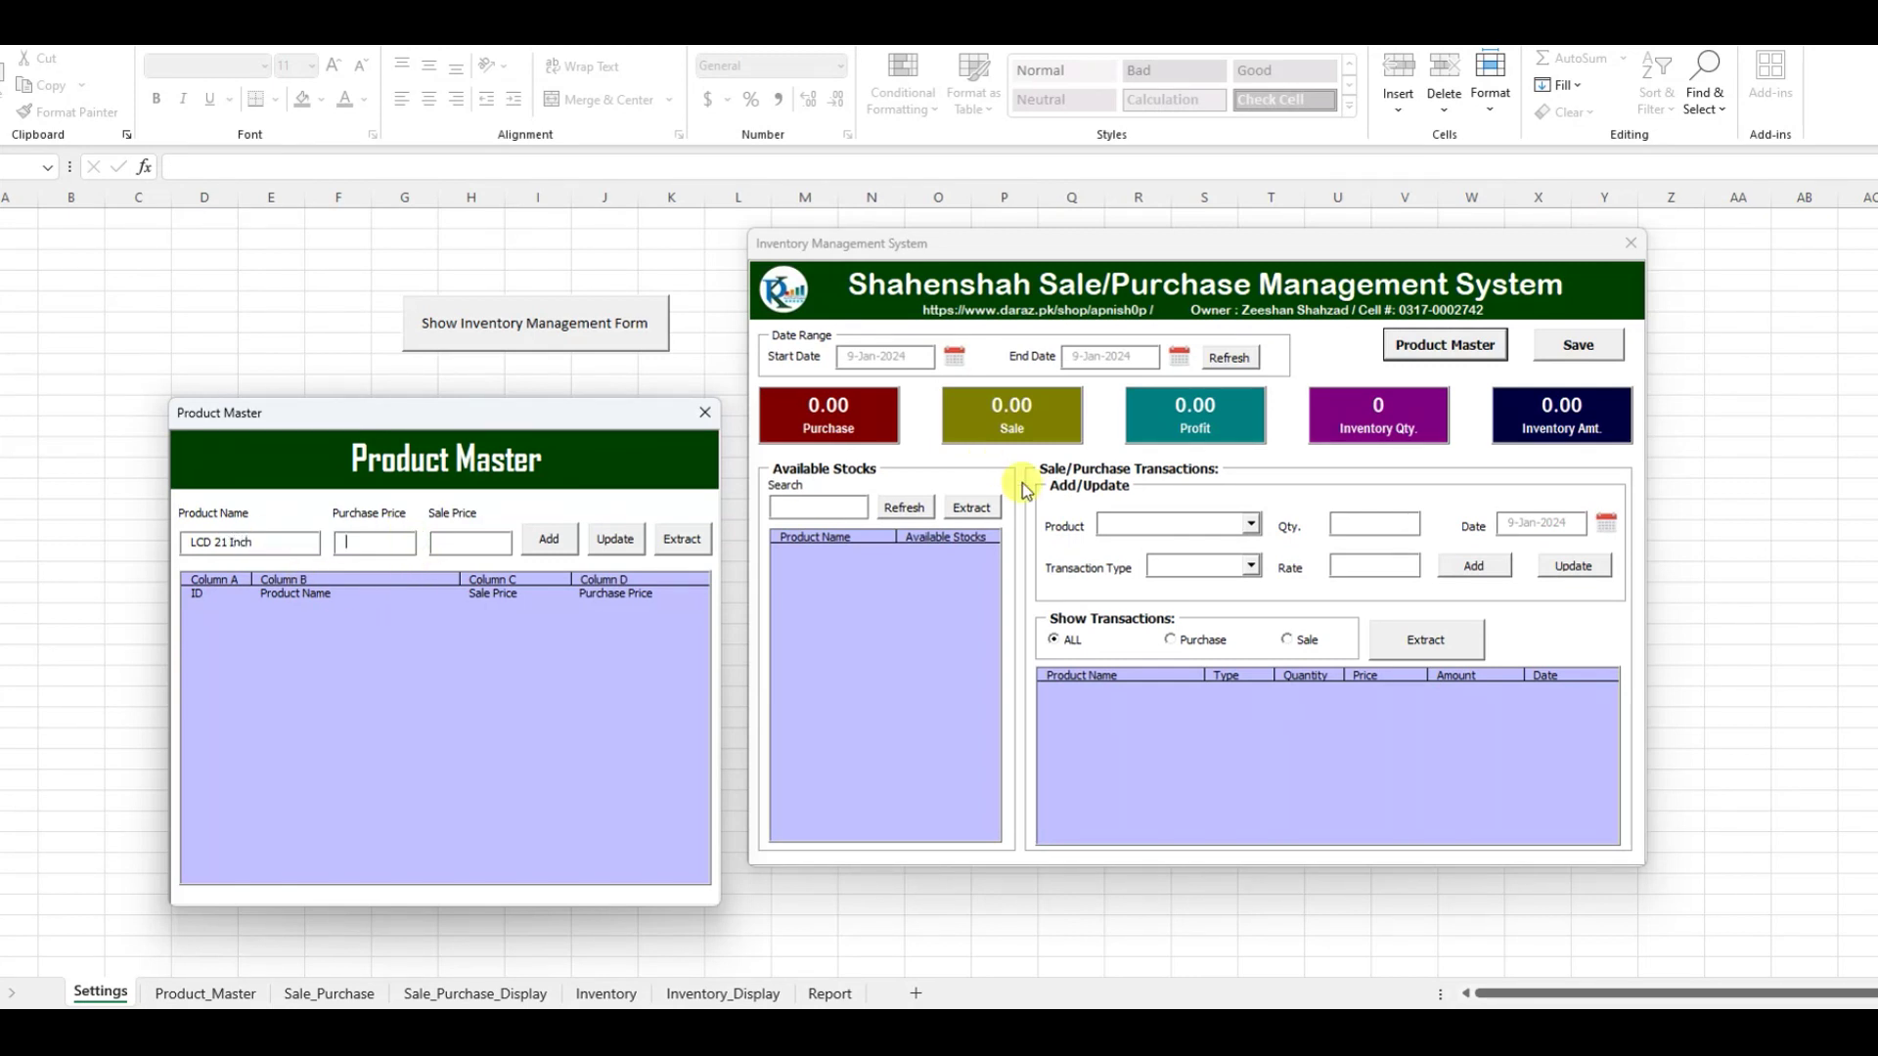
text(3000)
click(451, 538)
text(00)
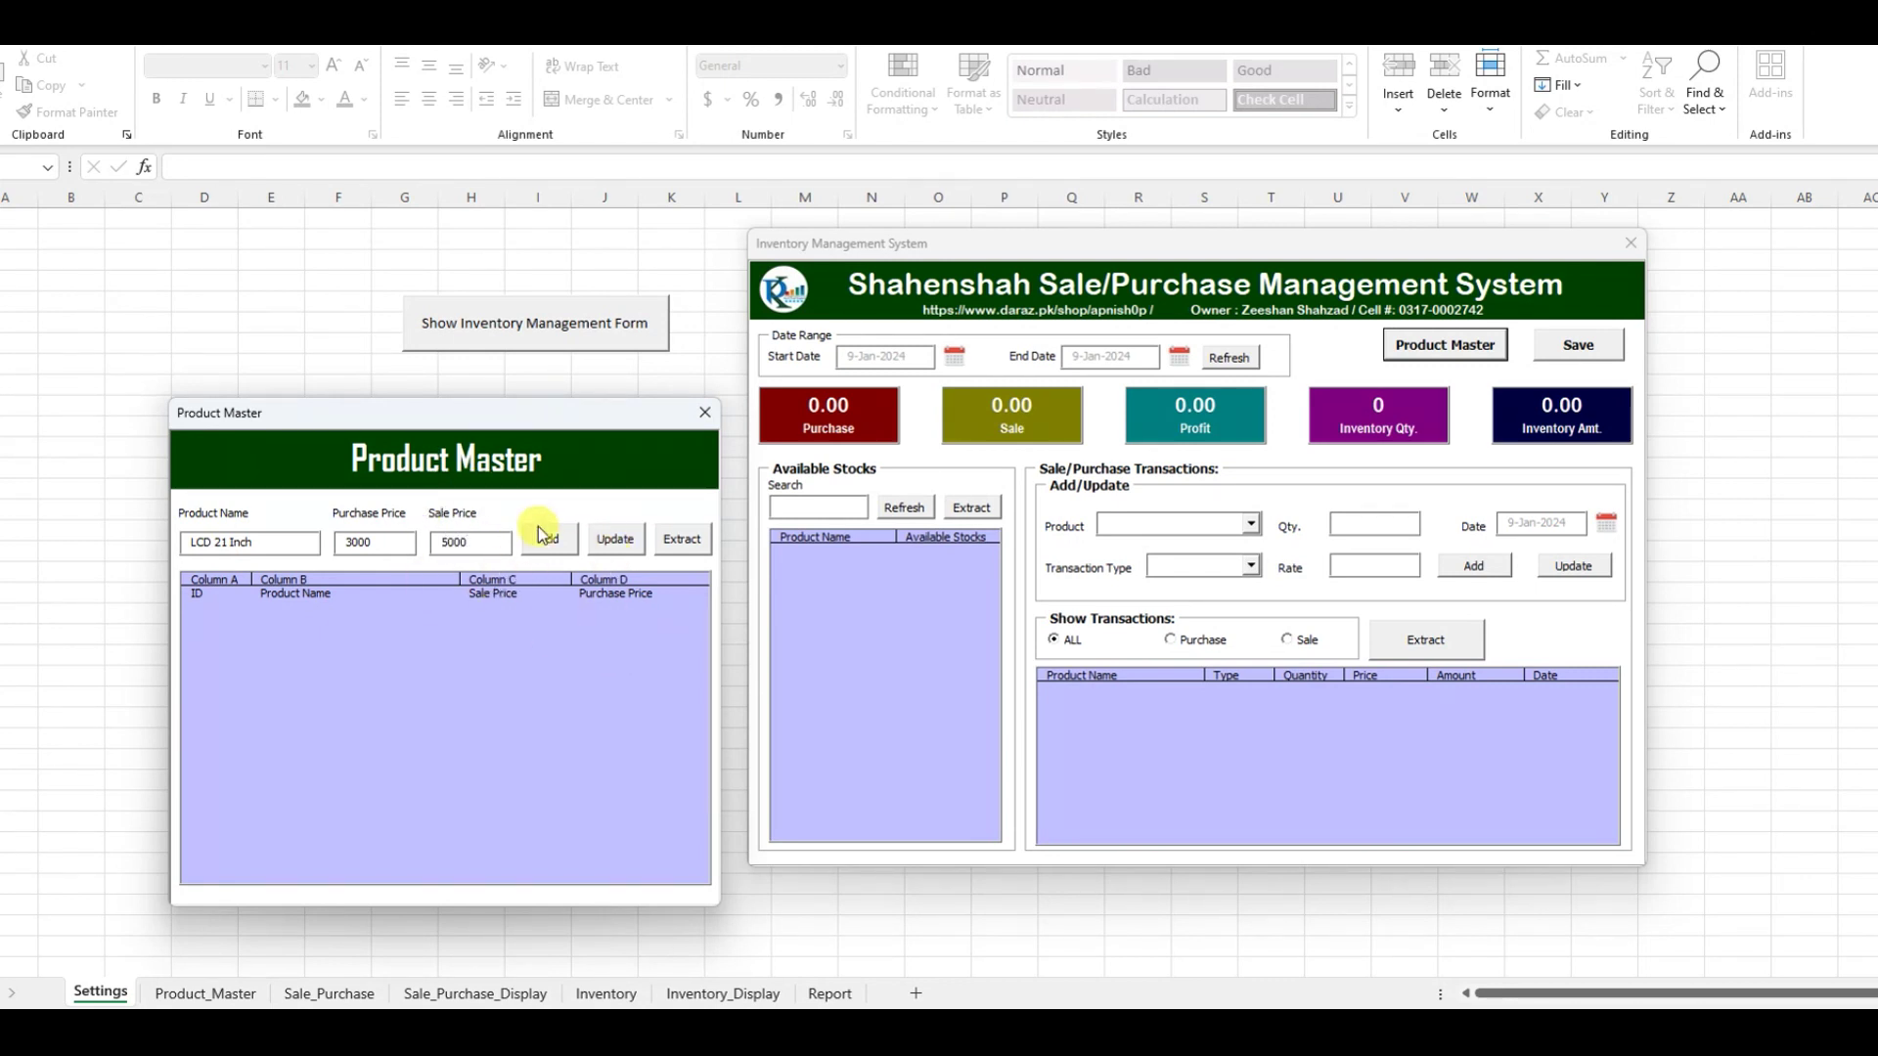
click(544, 544)
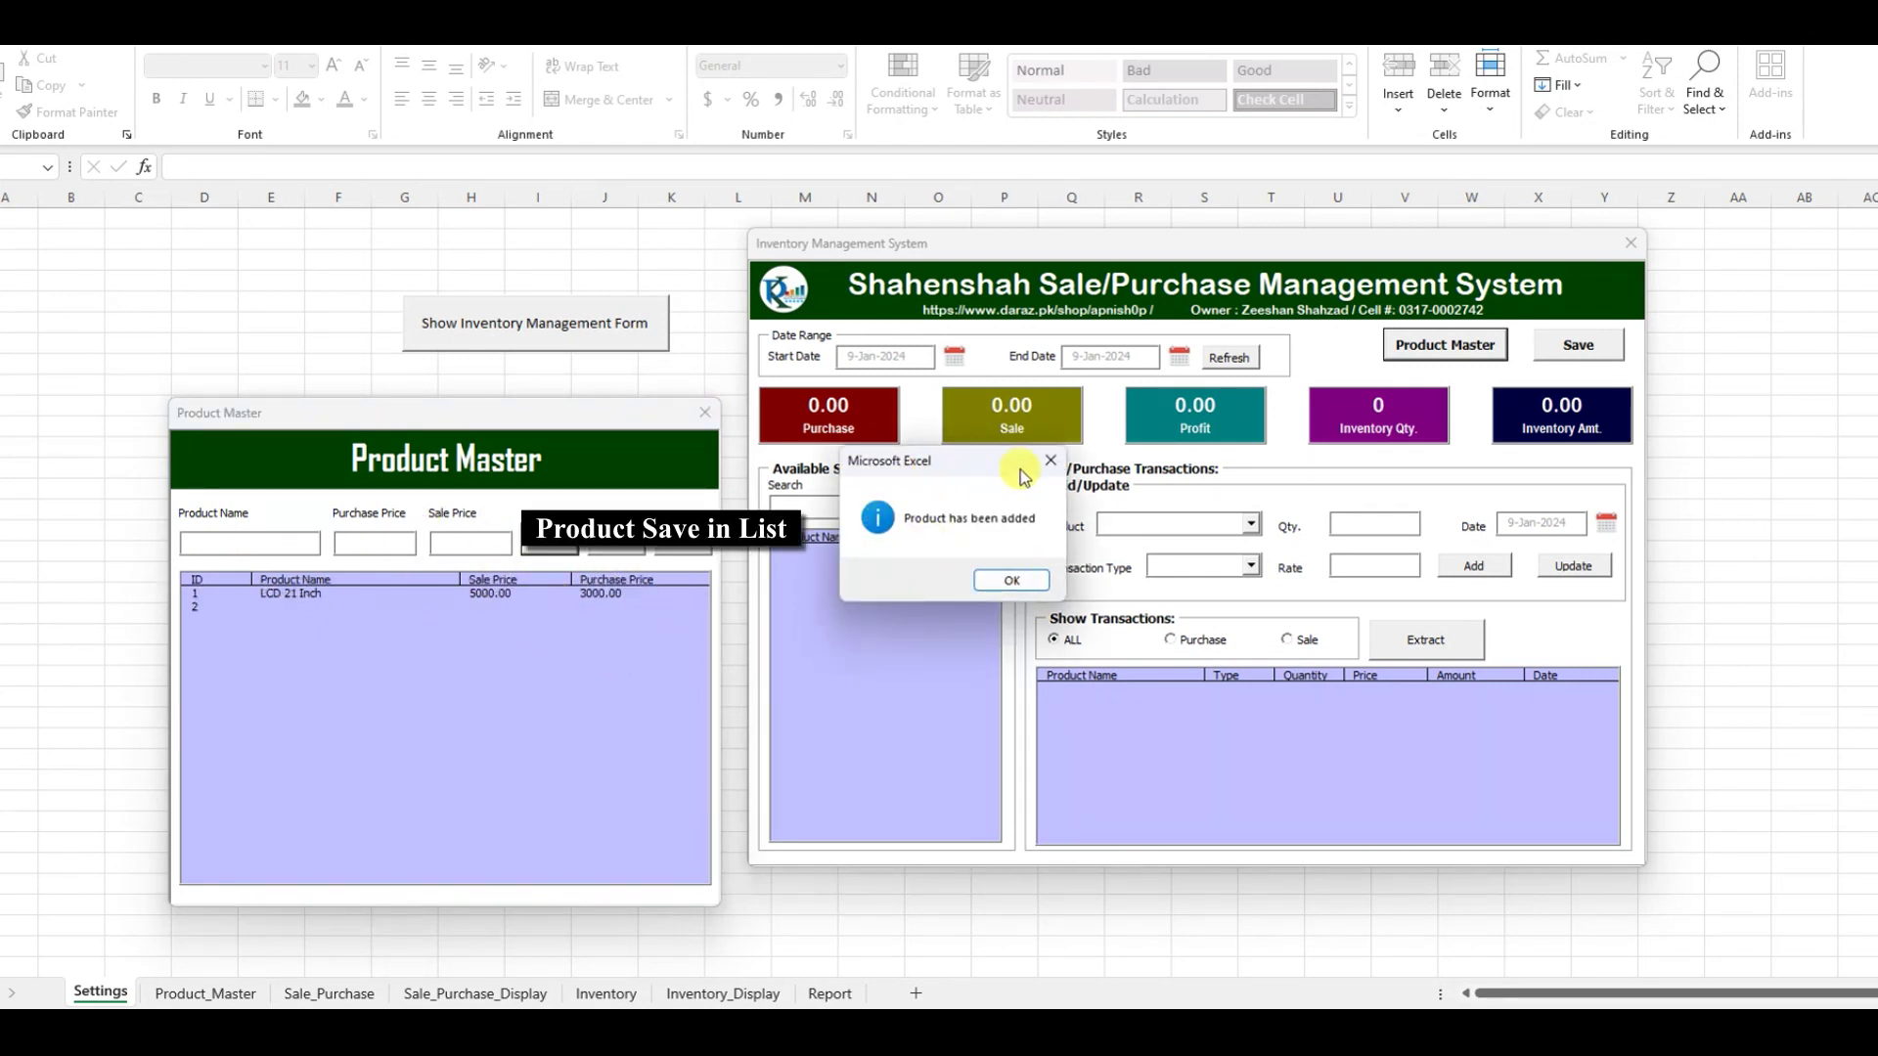
click(1005, 579)
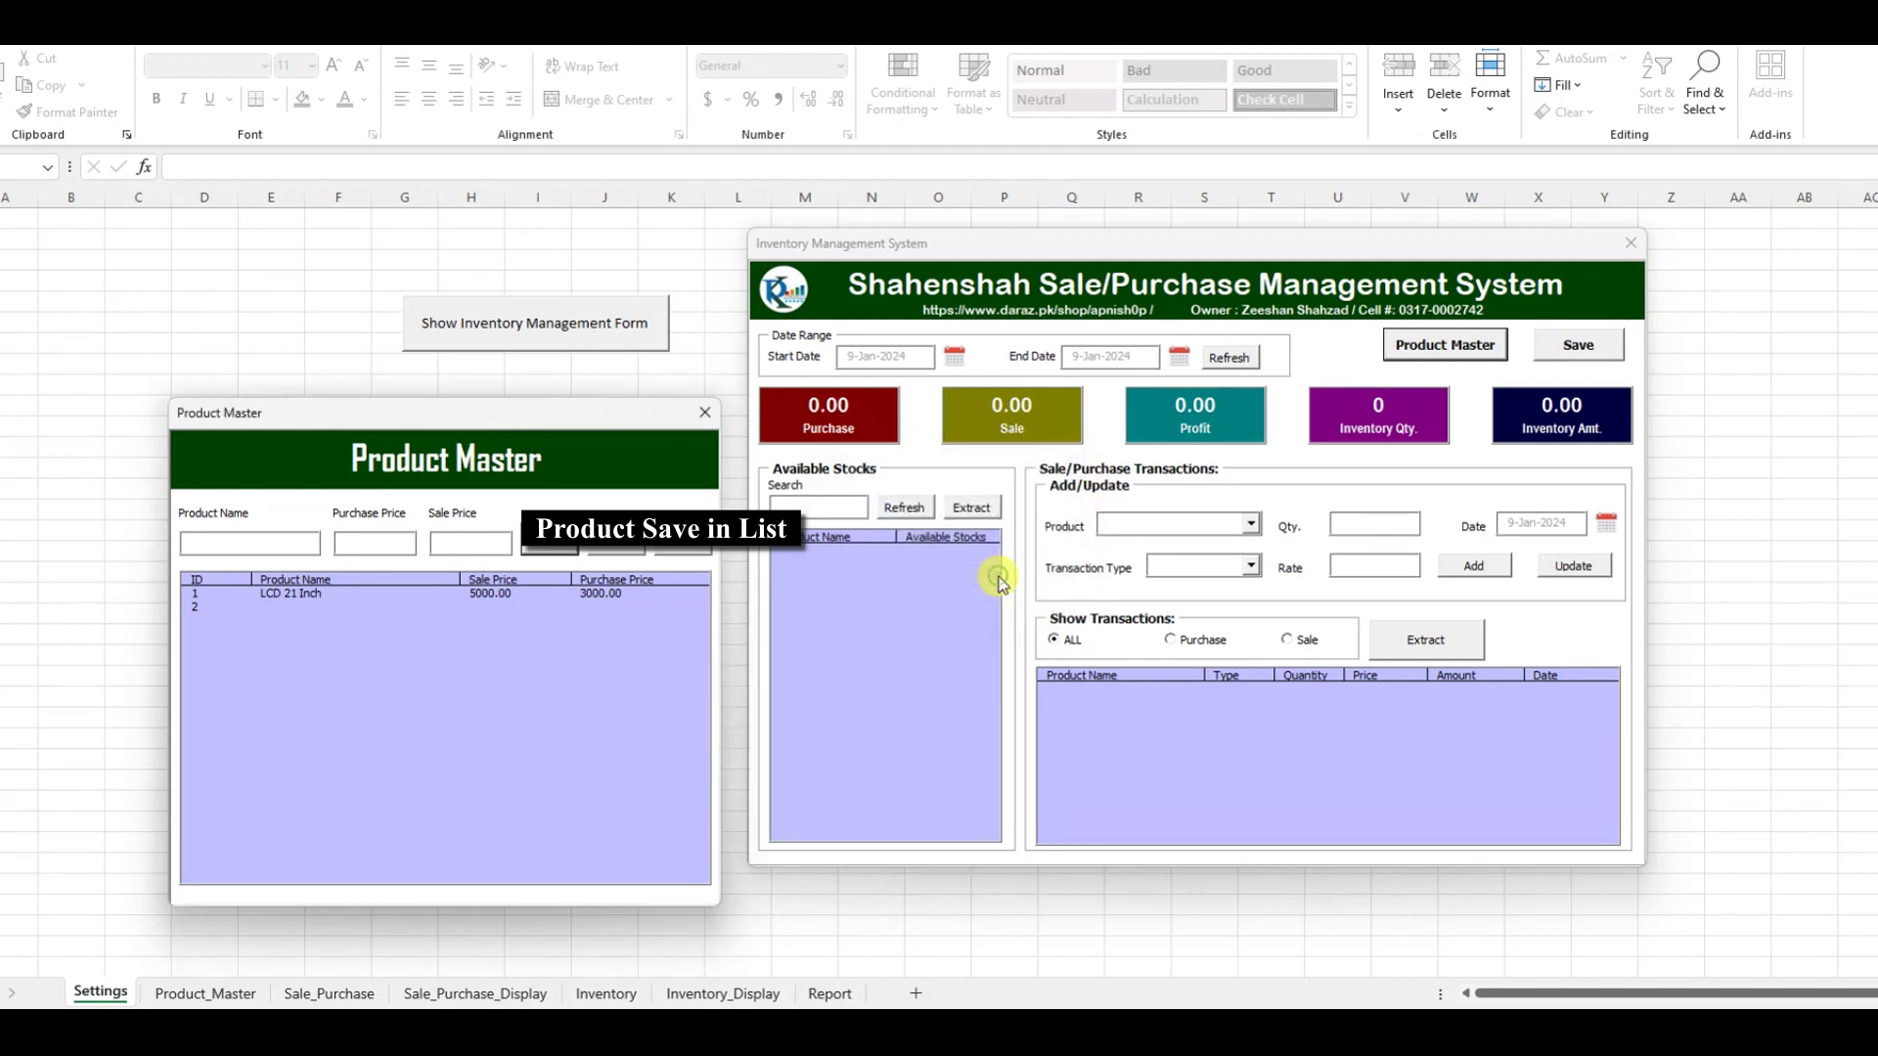
click(706, 414)
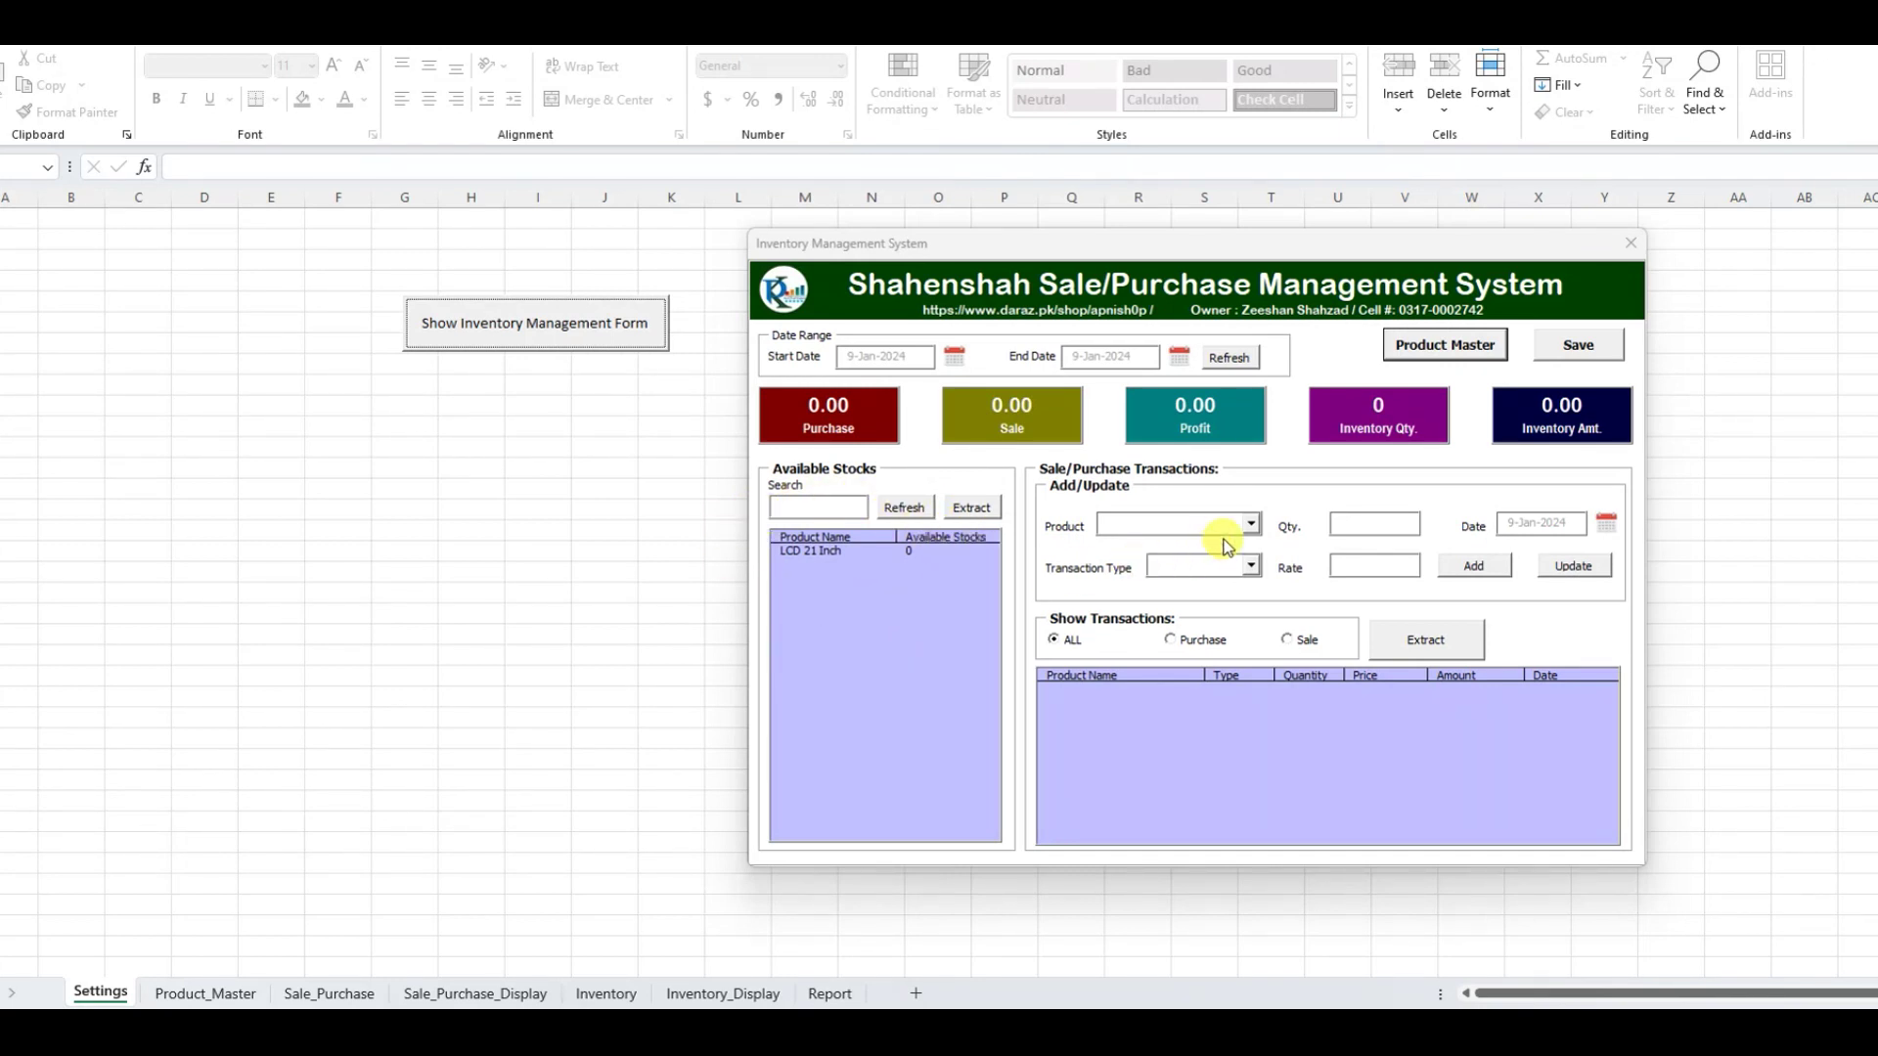
Choose LCD 21 Inch as the product and Purchase as the transaction type
click(1250, 524)
click(1143, 561)
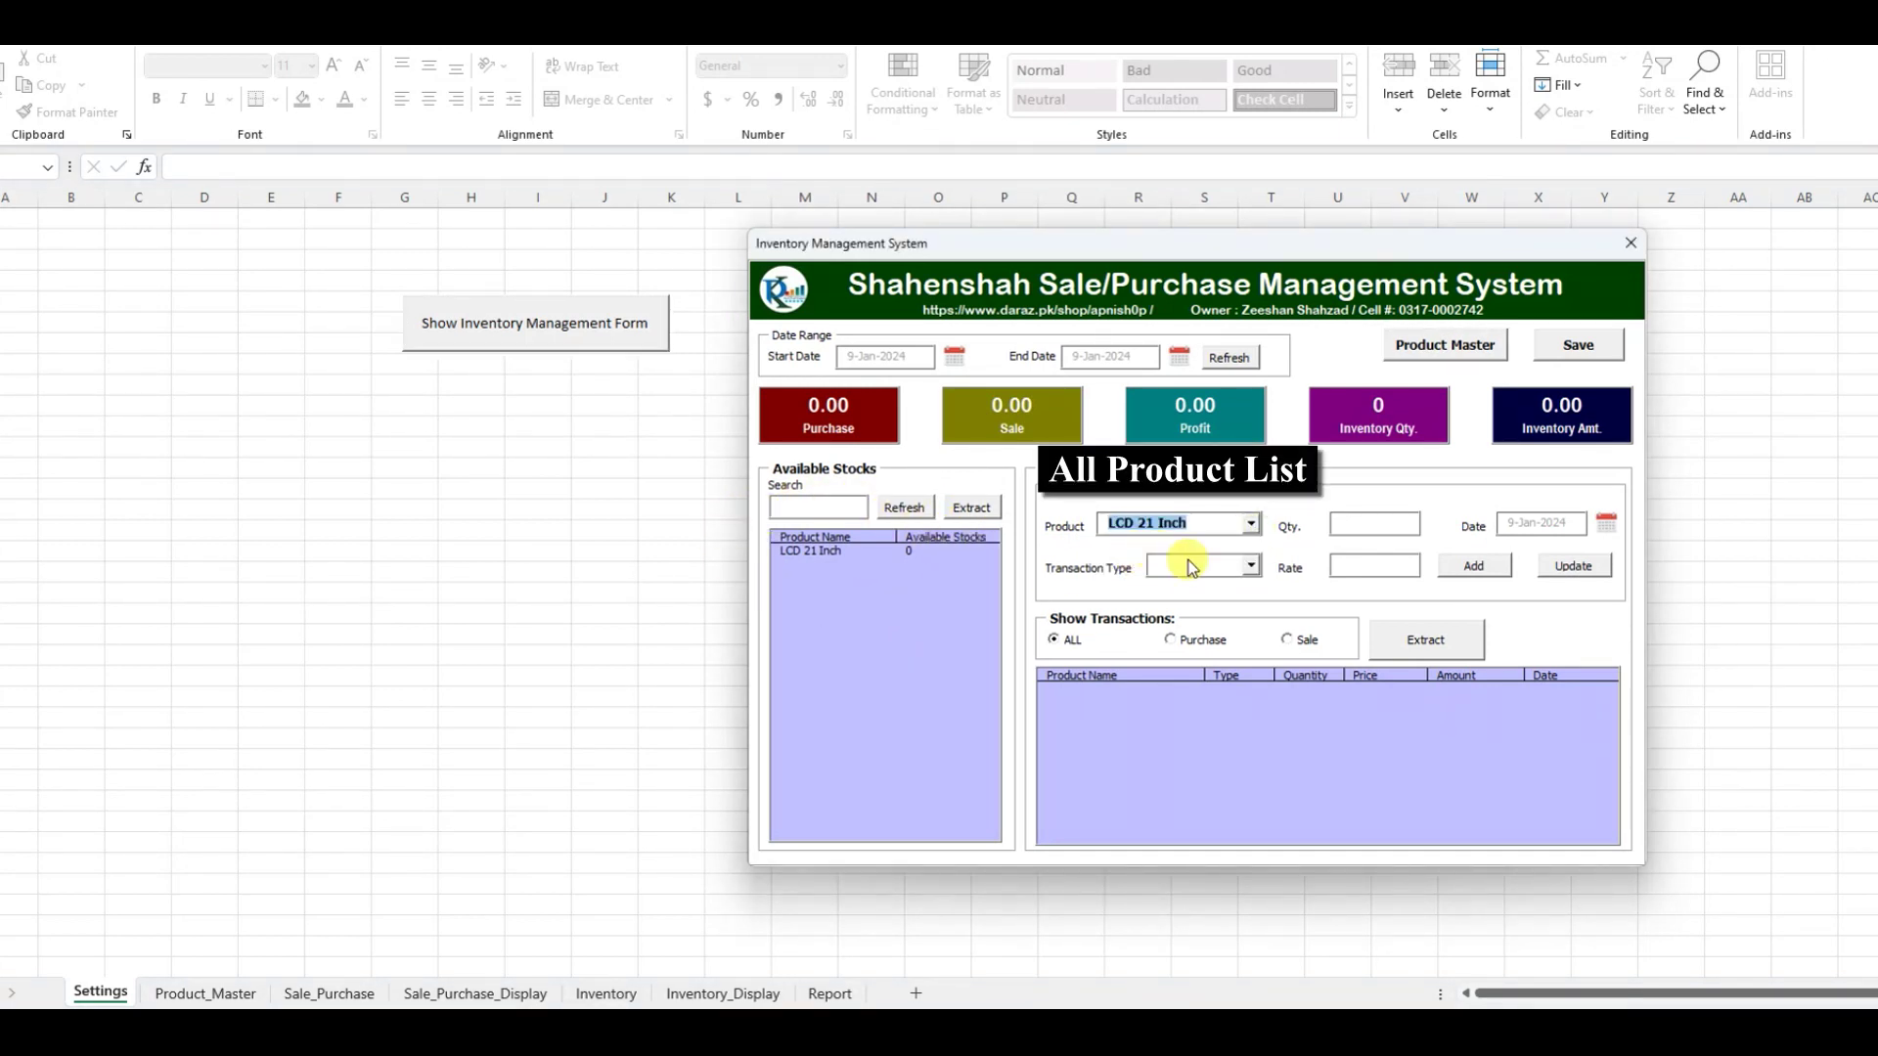
click(1213, 569)
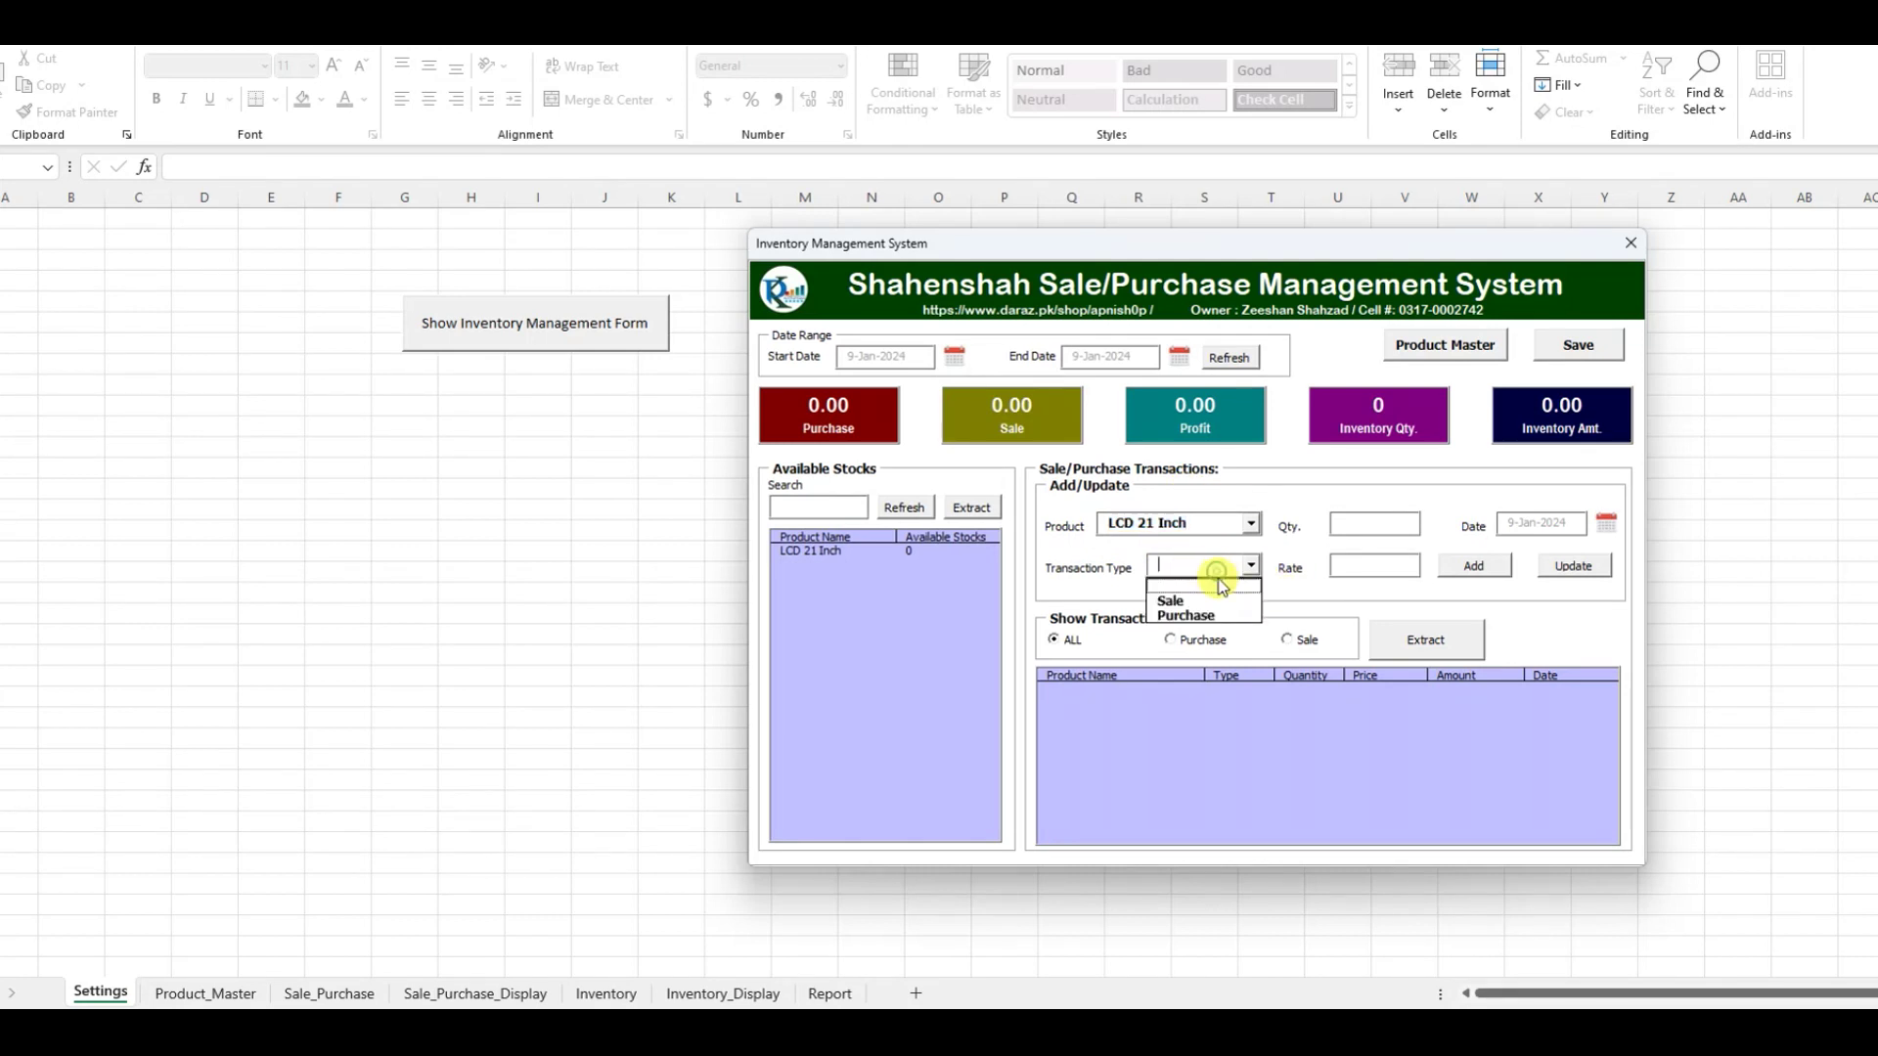
click(1217, 613)
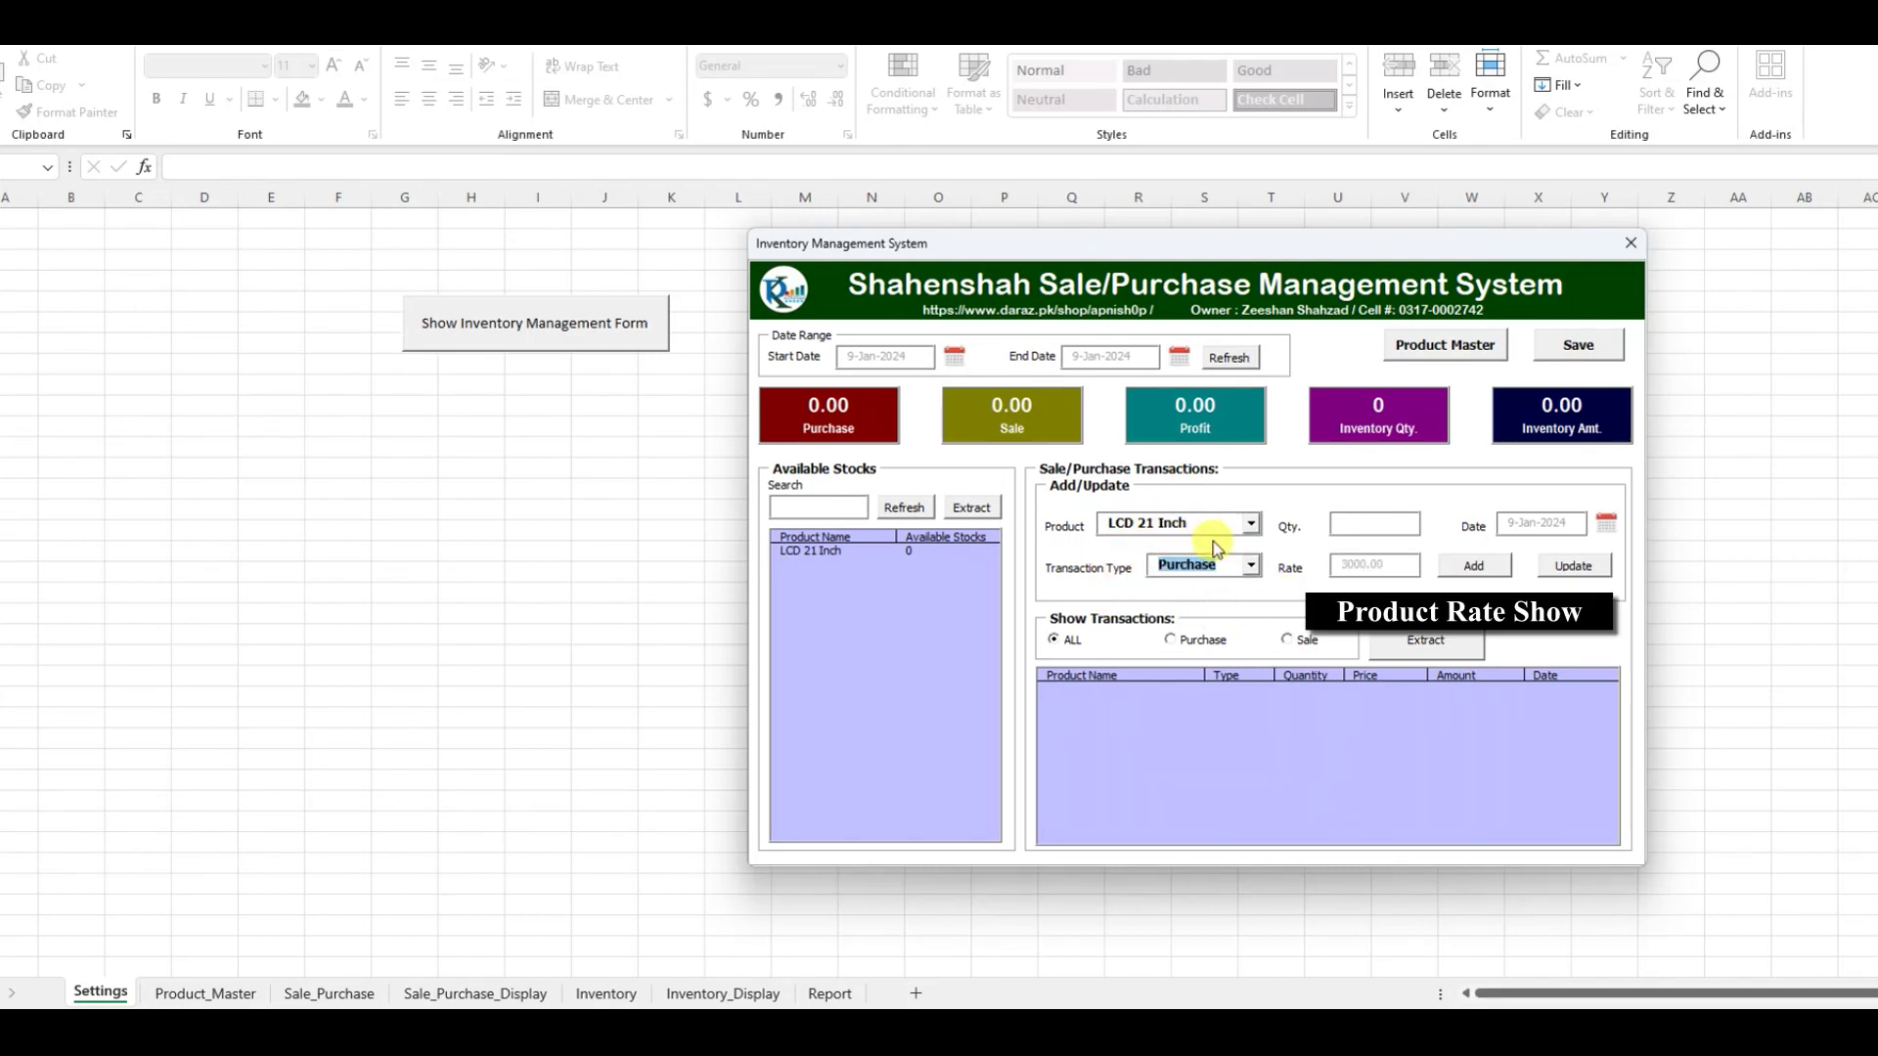
click(1250, 565)
click(1203, 600)
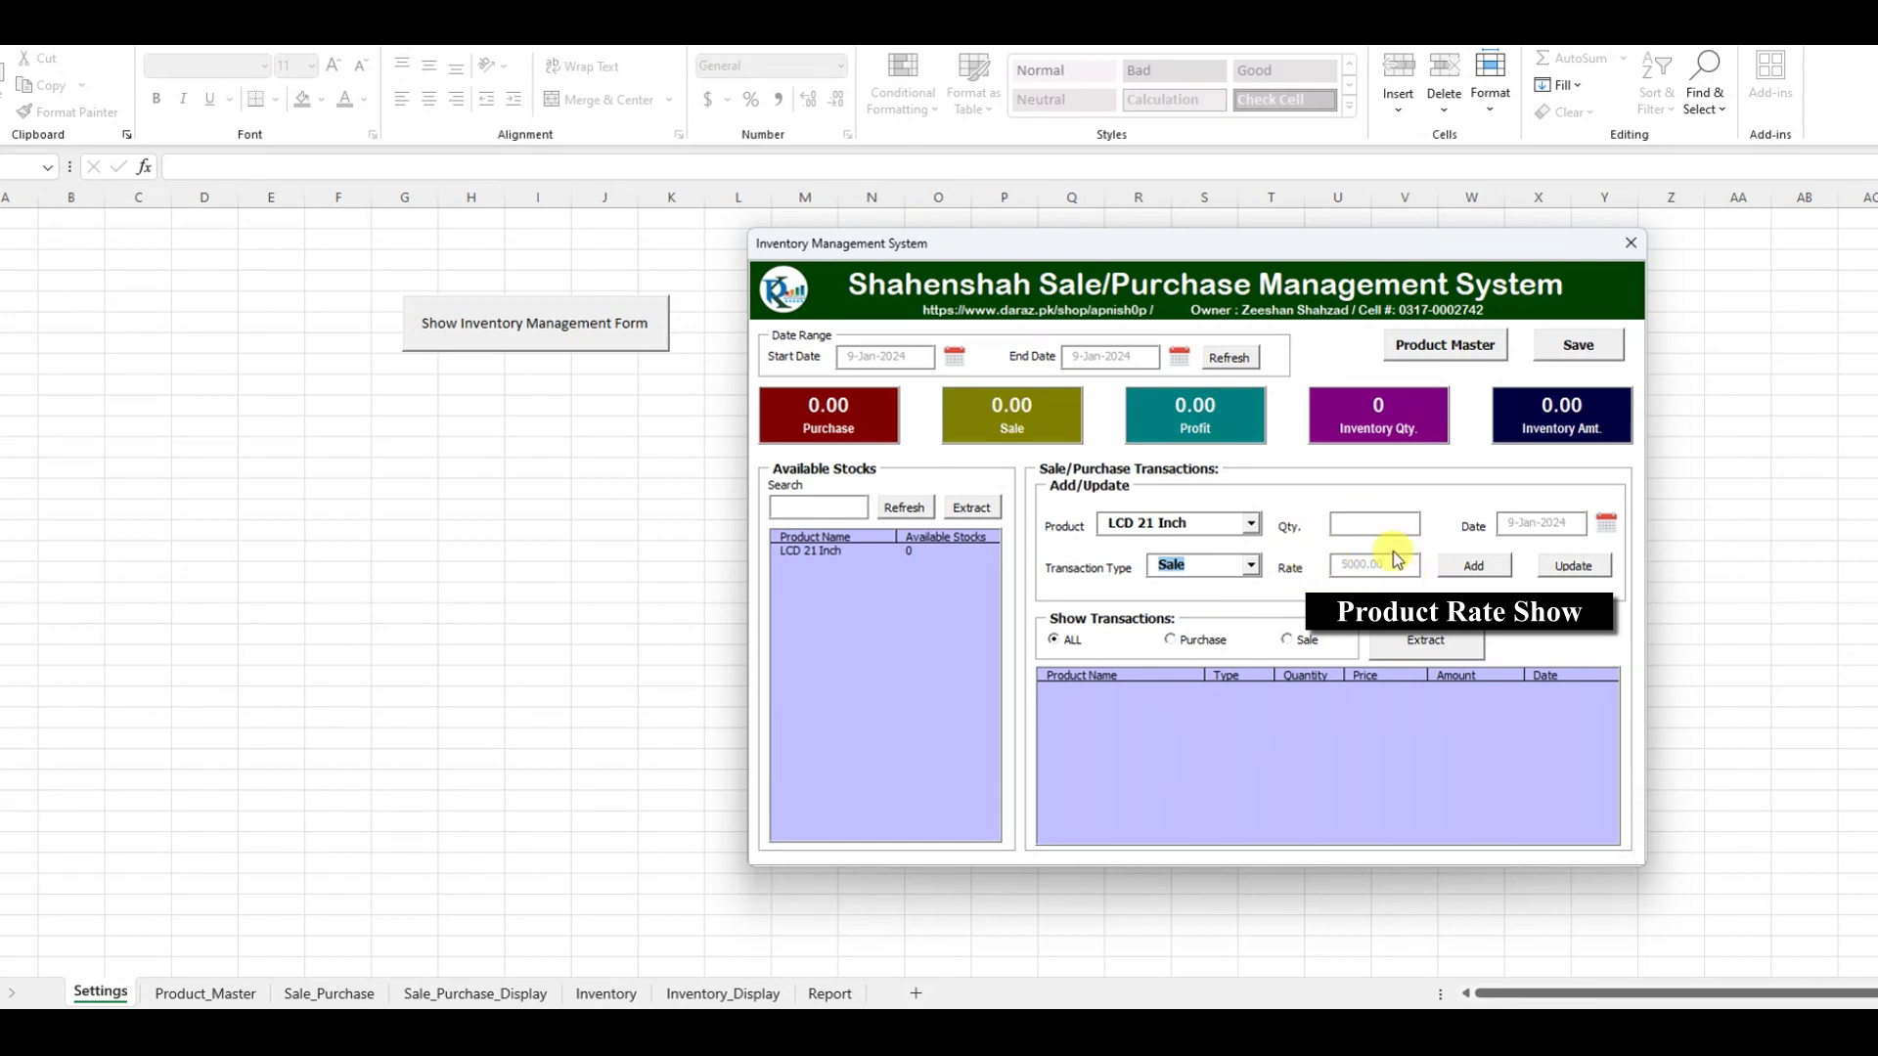
key(Up)
Enter quantity 5 and record the LCD 21 Inch purchase
click(1362, 525)
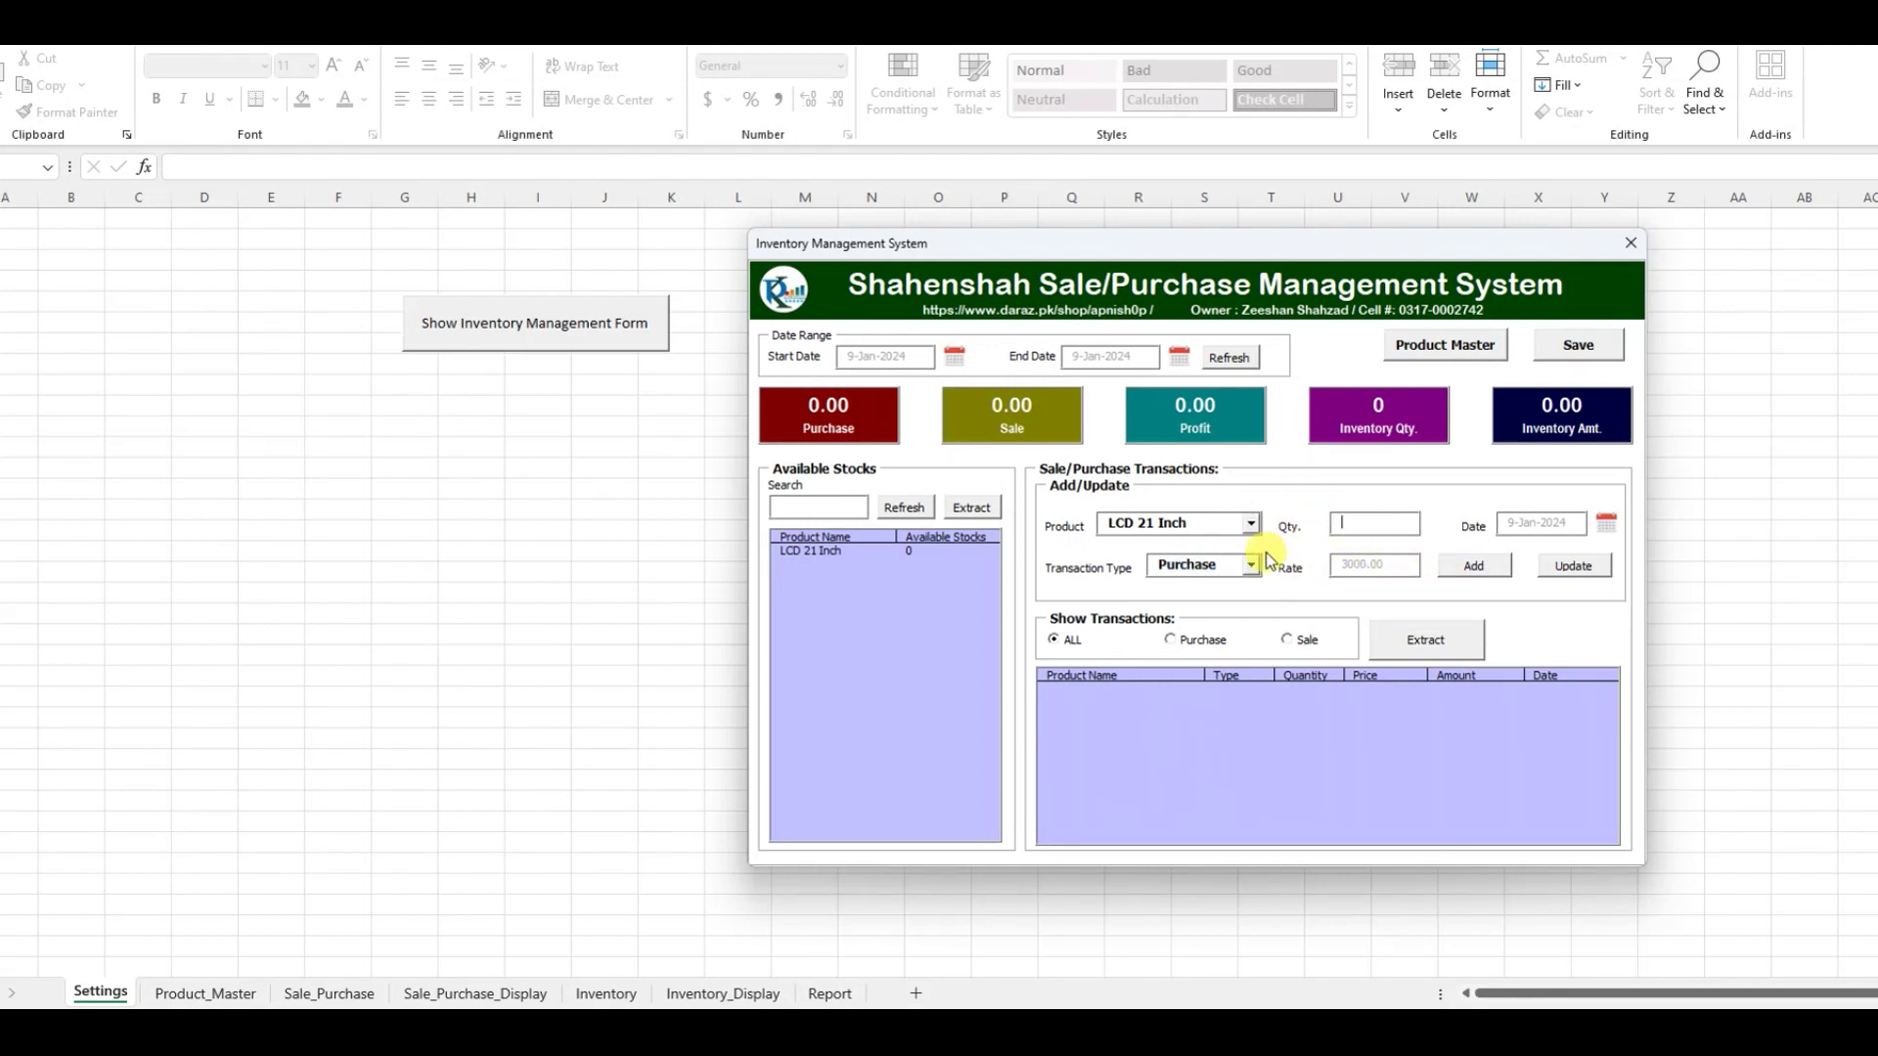
text(5)
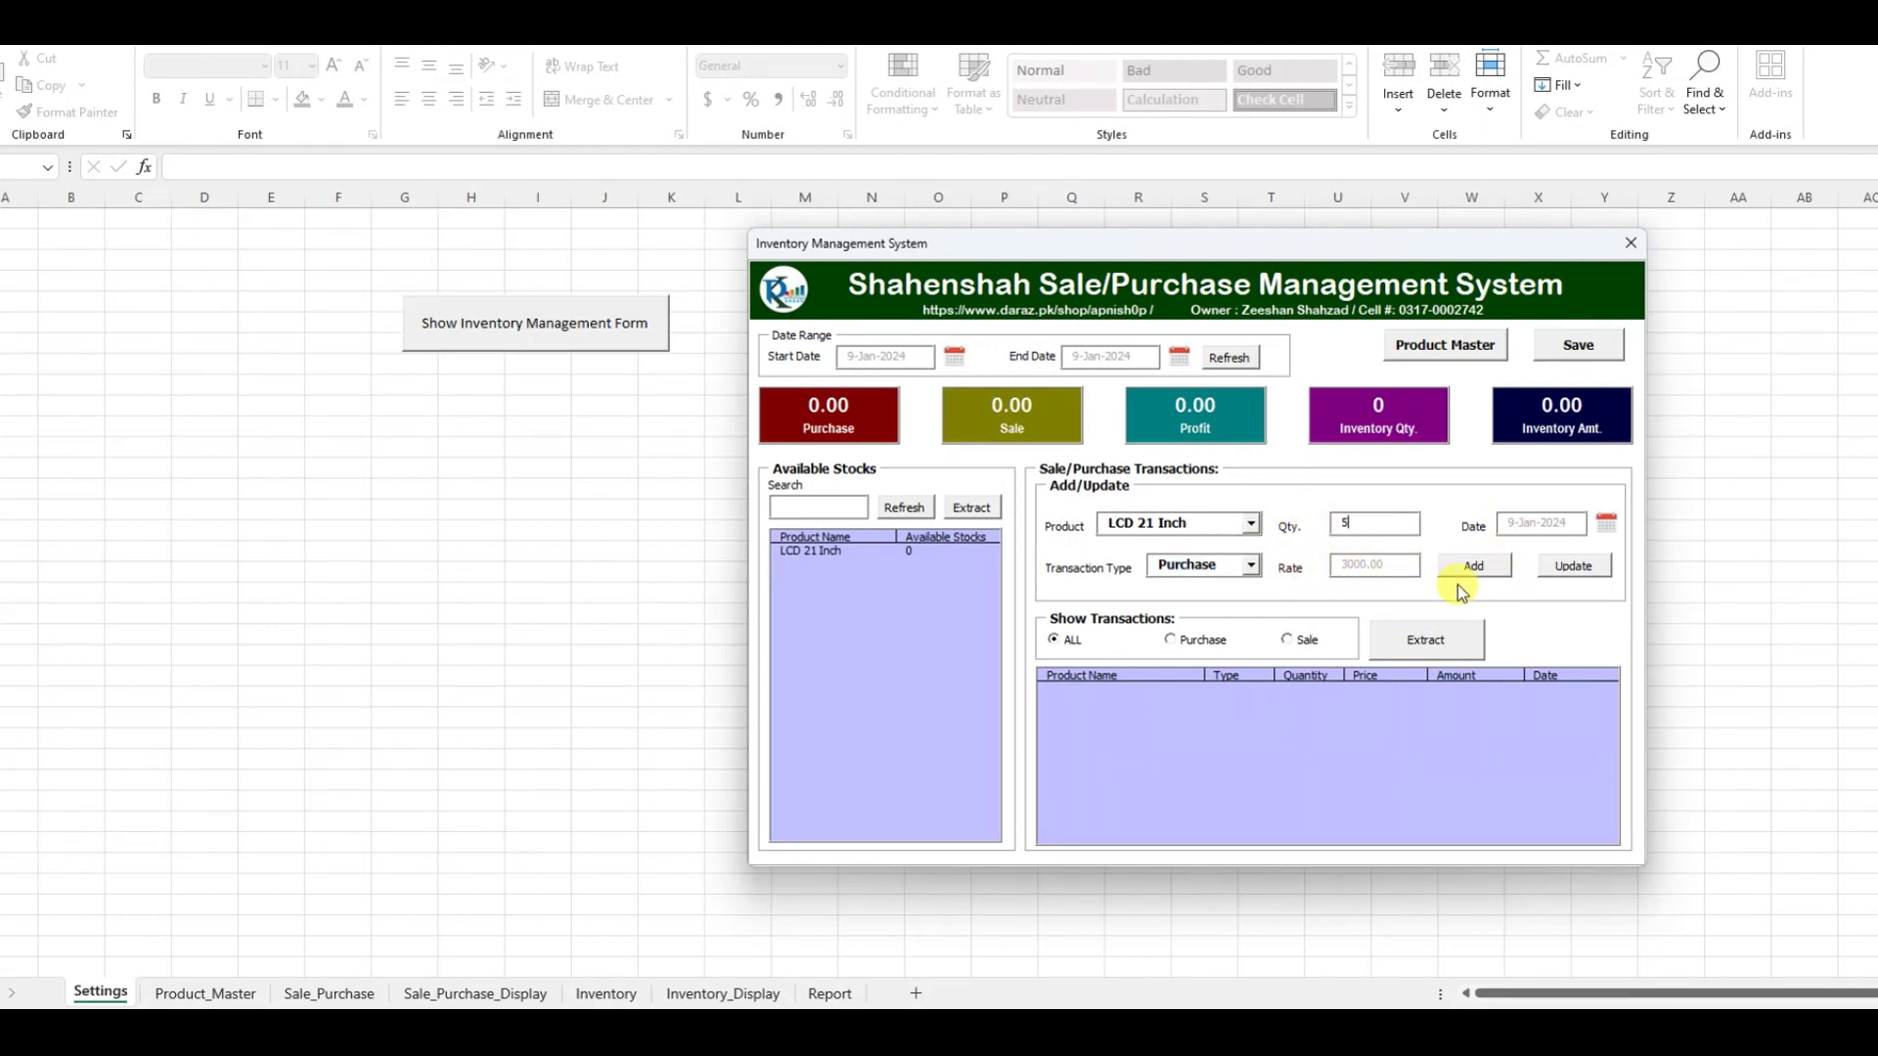
click(1474, 566)
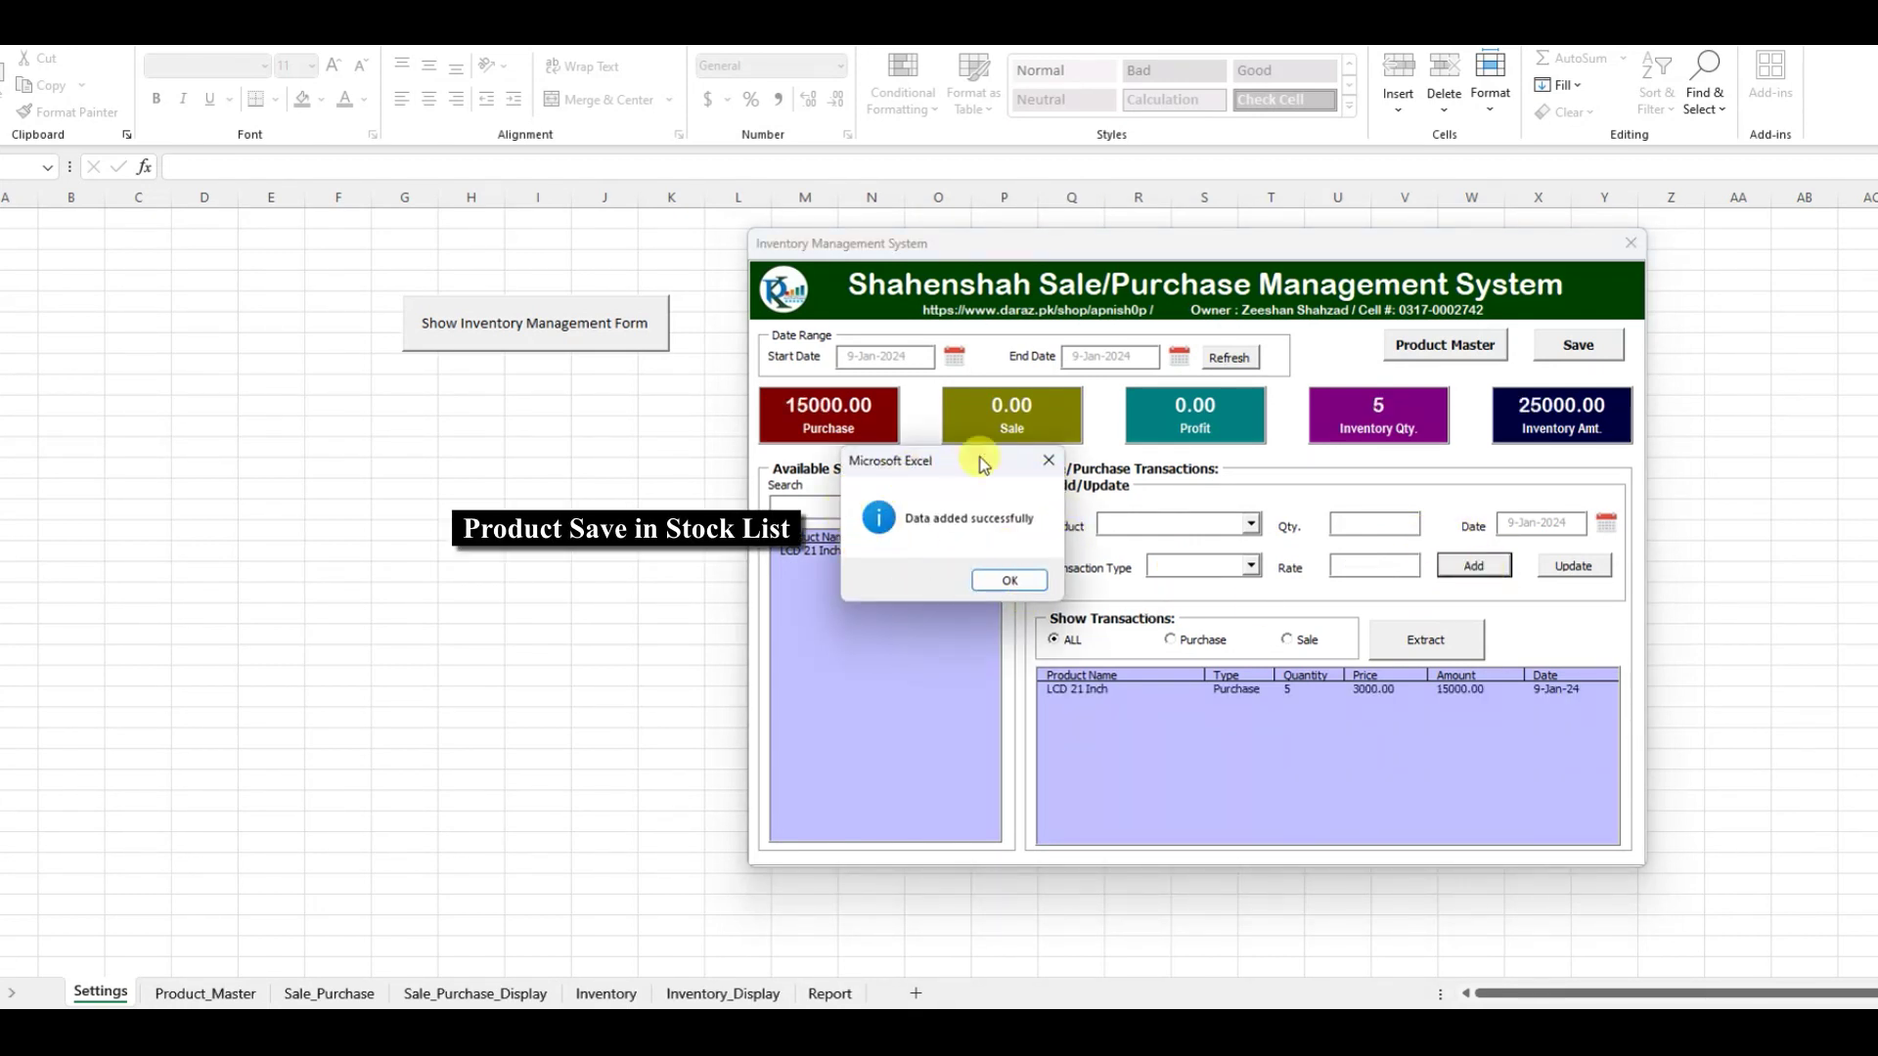
click(1010, 580)
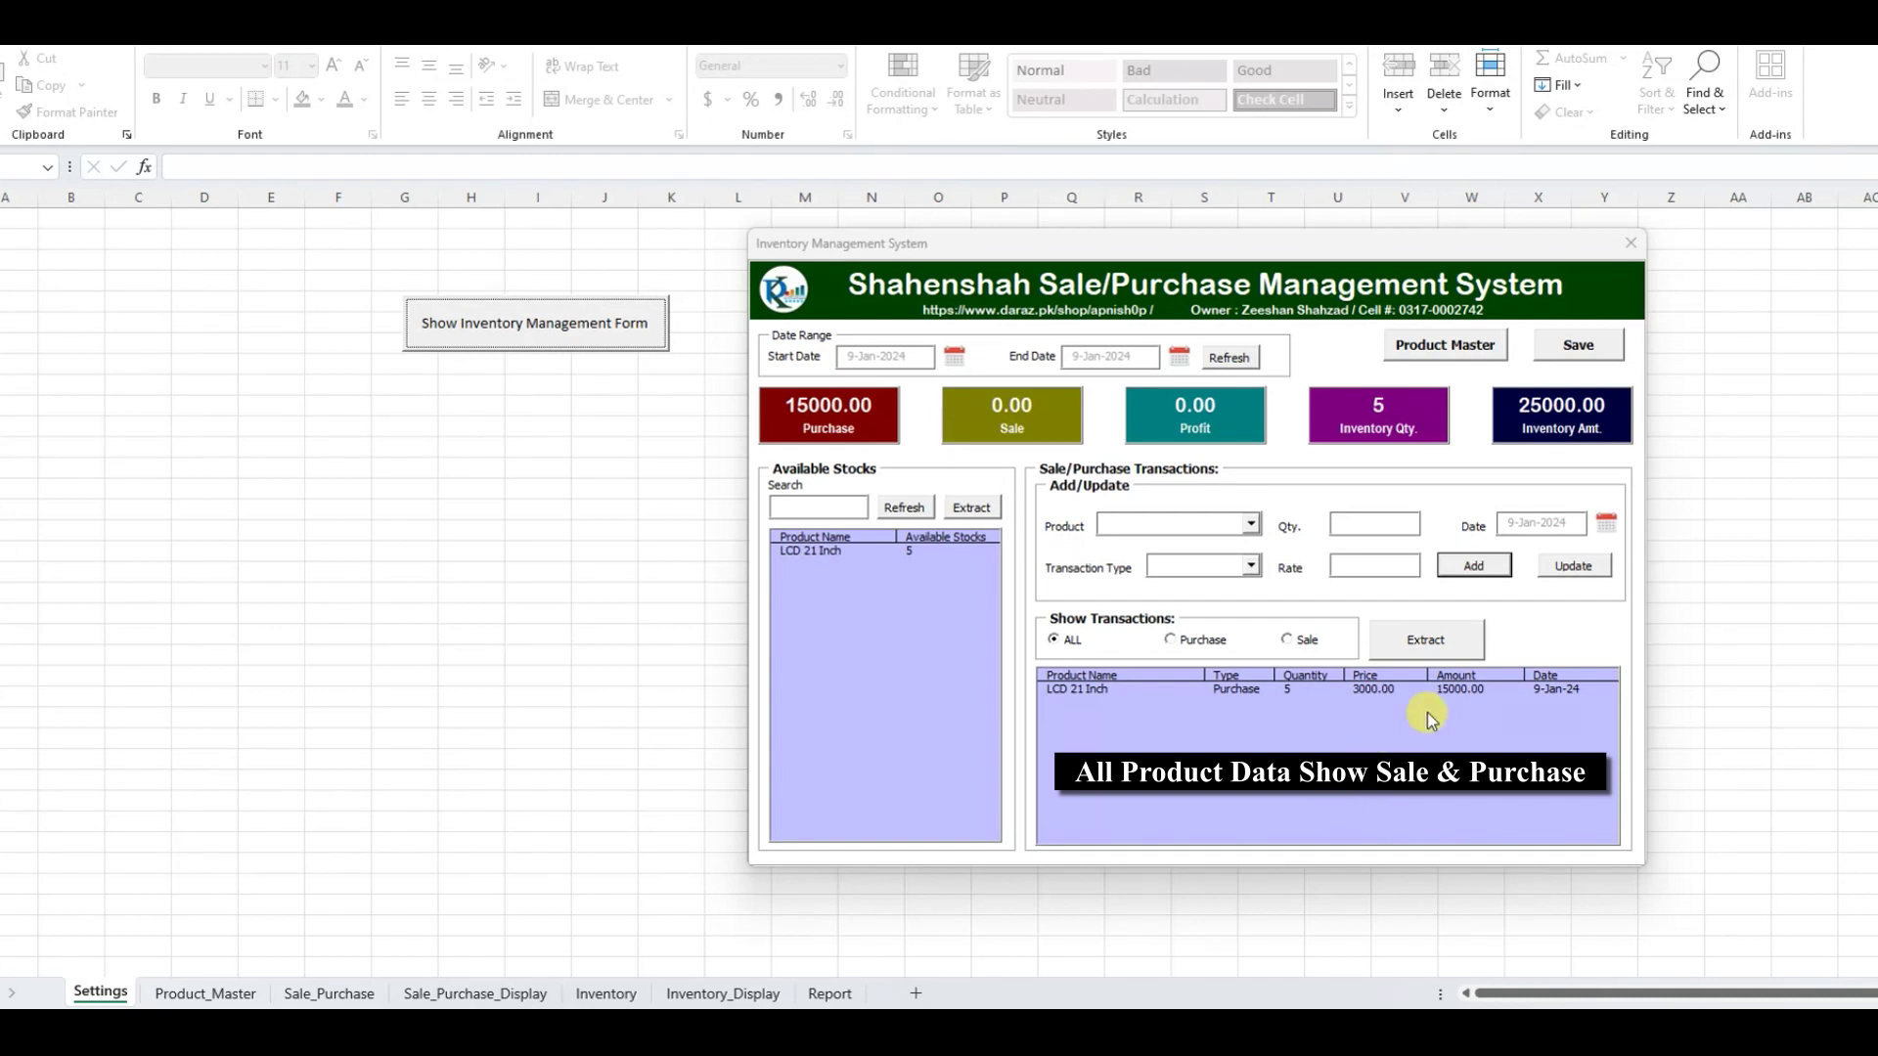
click(1251, 523)
Record a Sale of 2 LCD 21 Inch units at 5000
click(1212, 542)
click(1216, 566)
click(1235, 592)
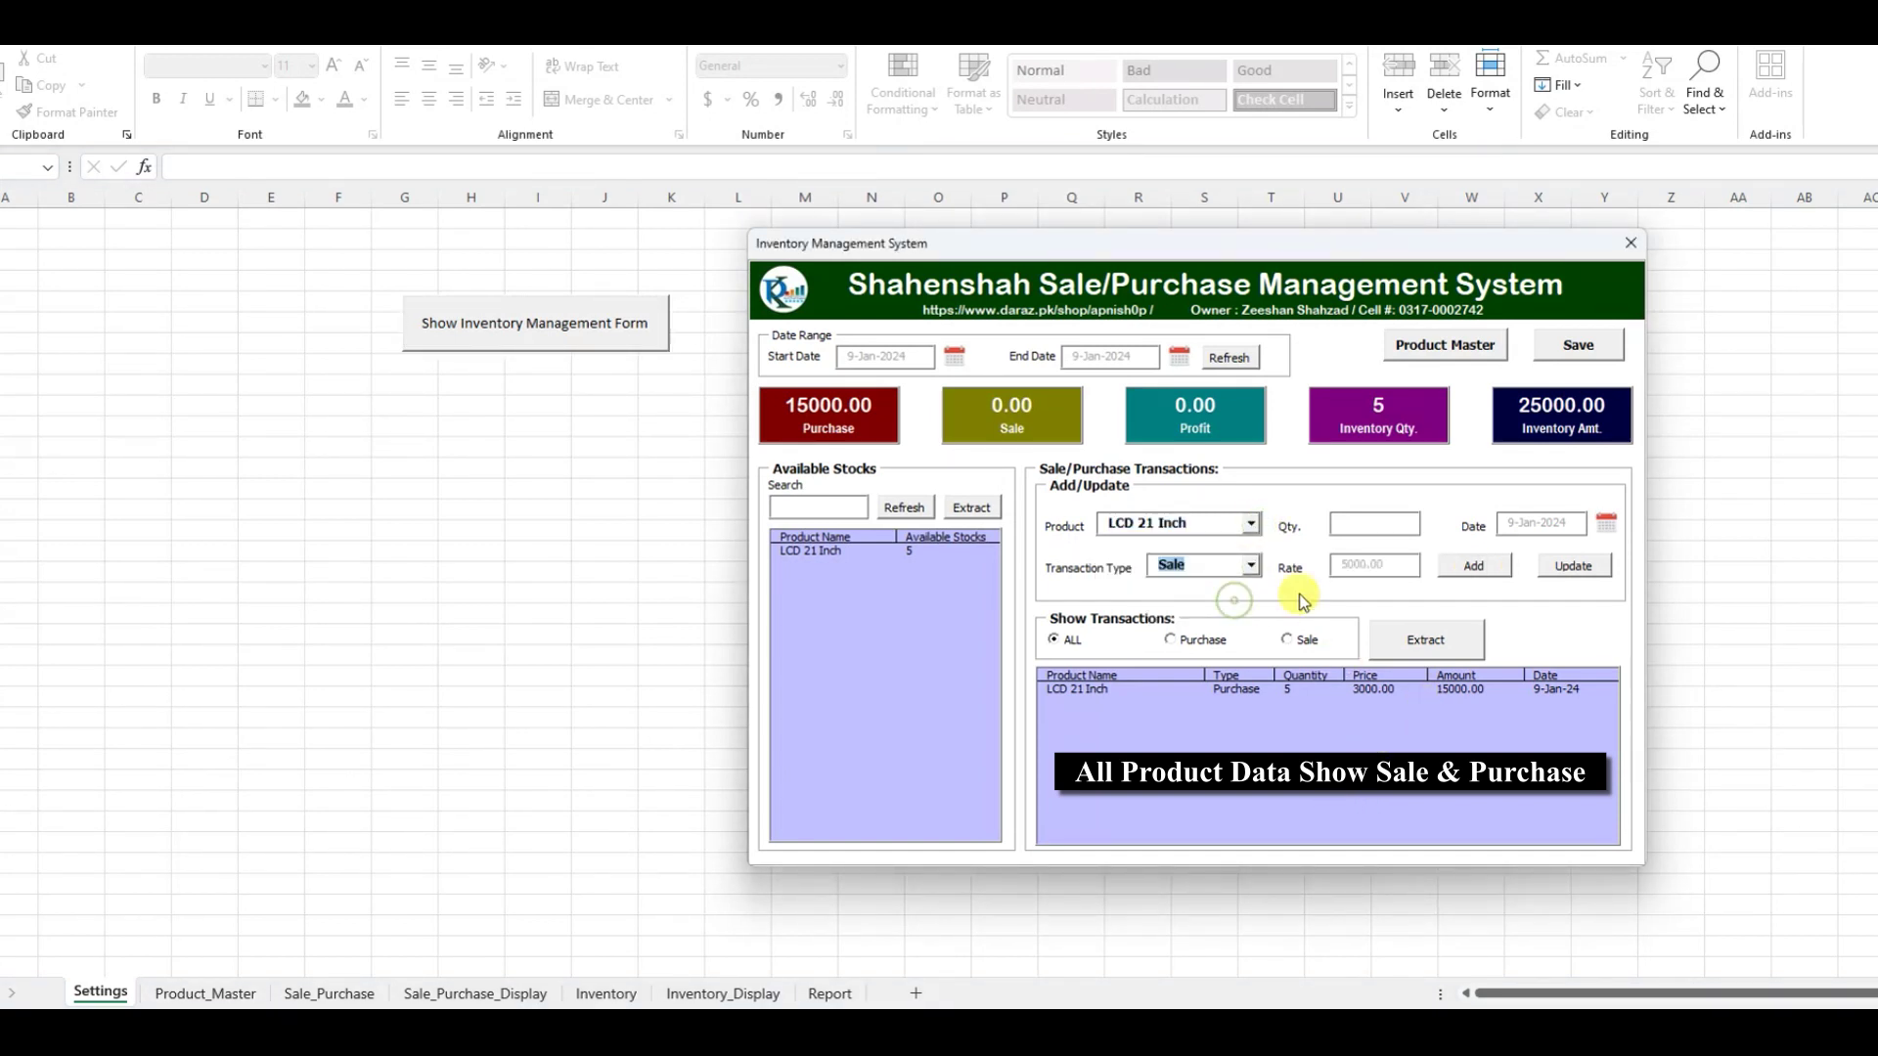
click(1349, 525)
text(2)
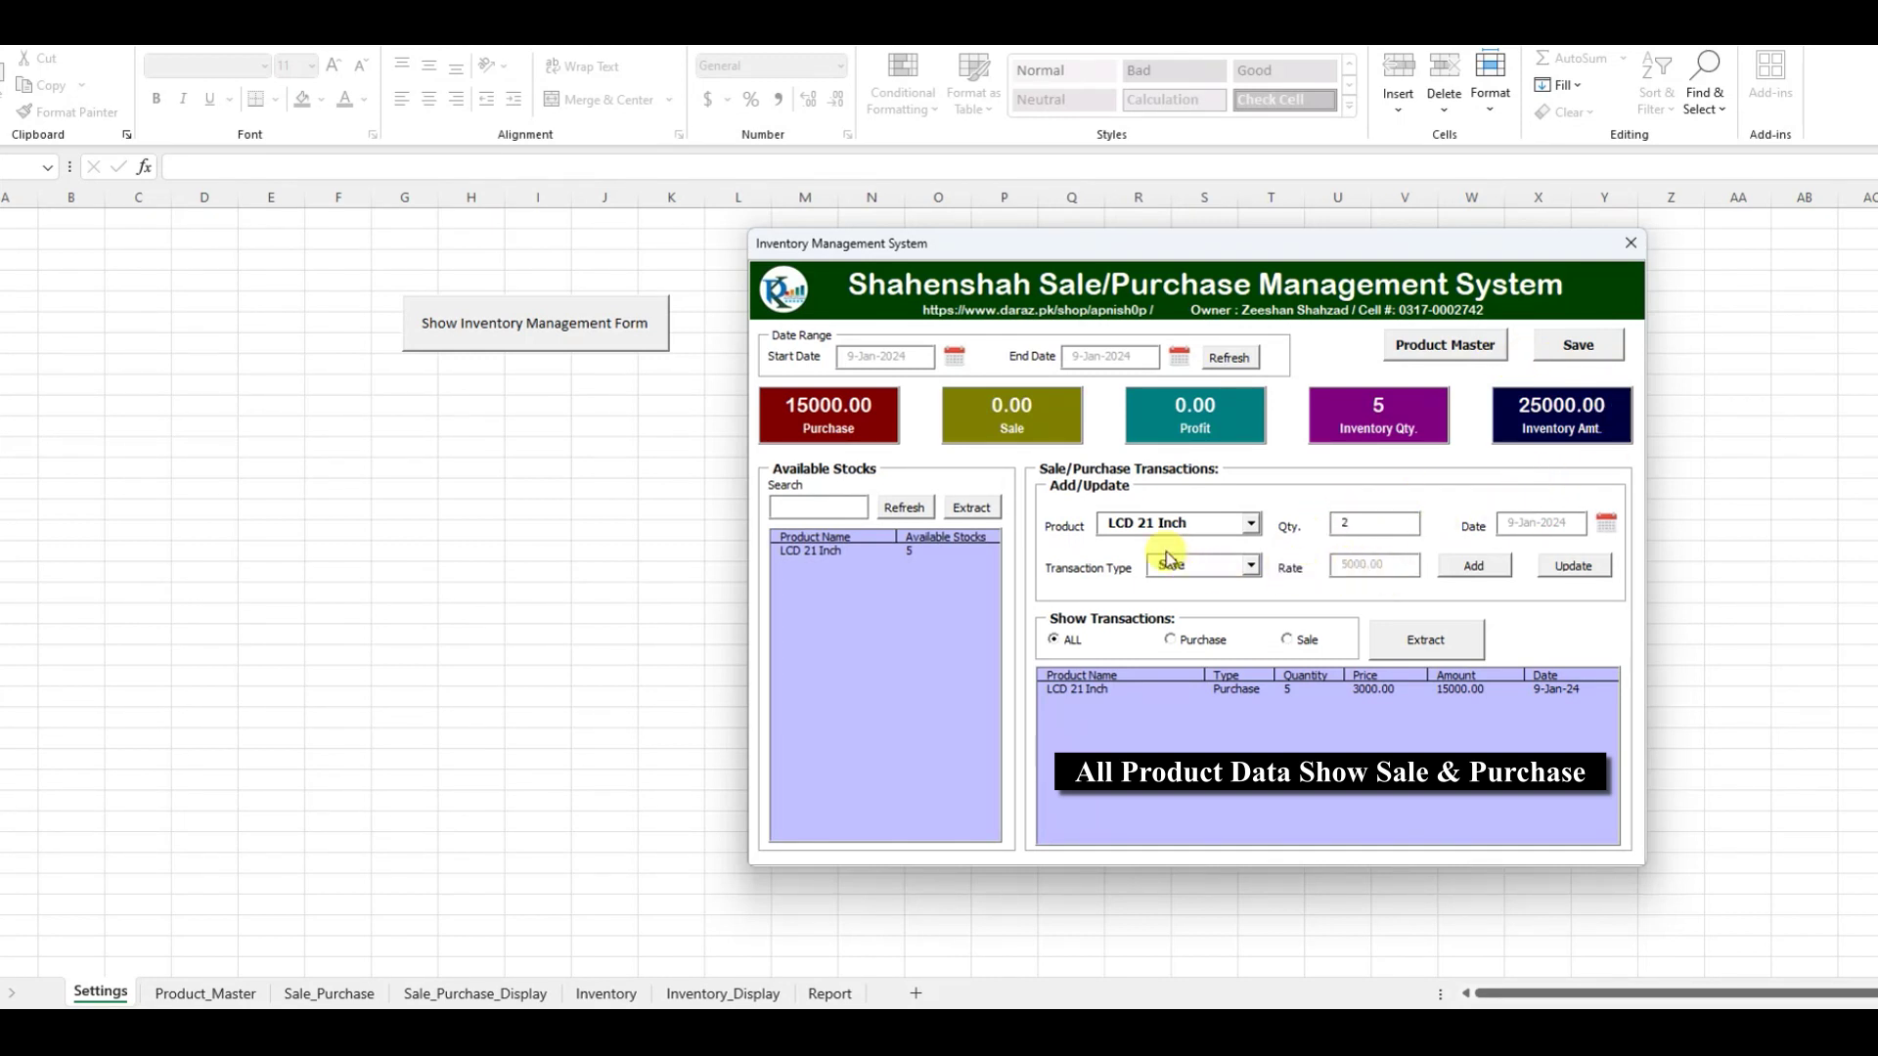
click(1473, 565)
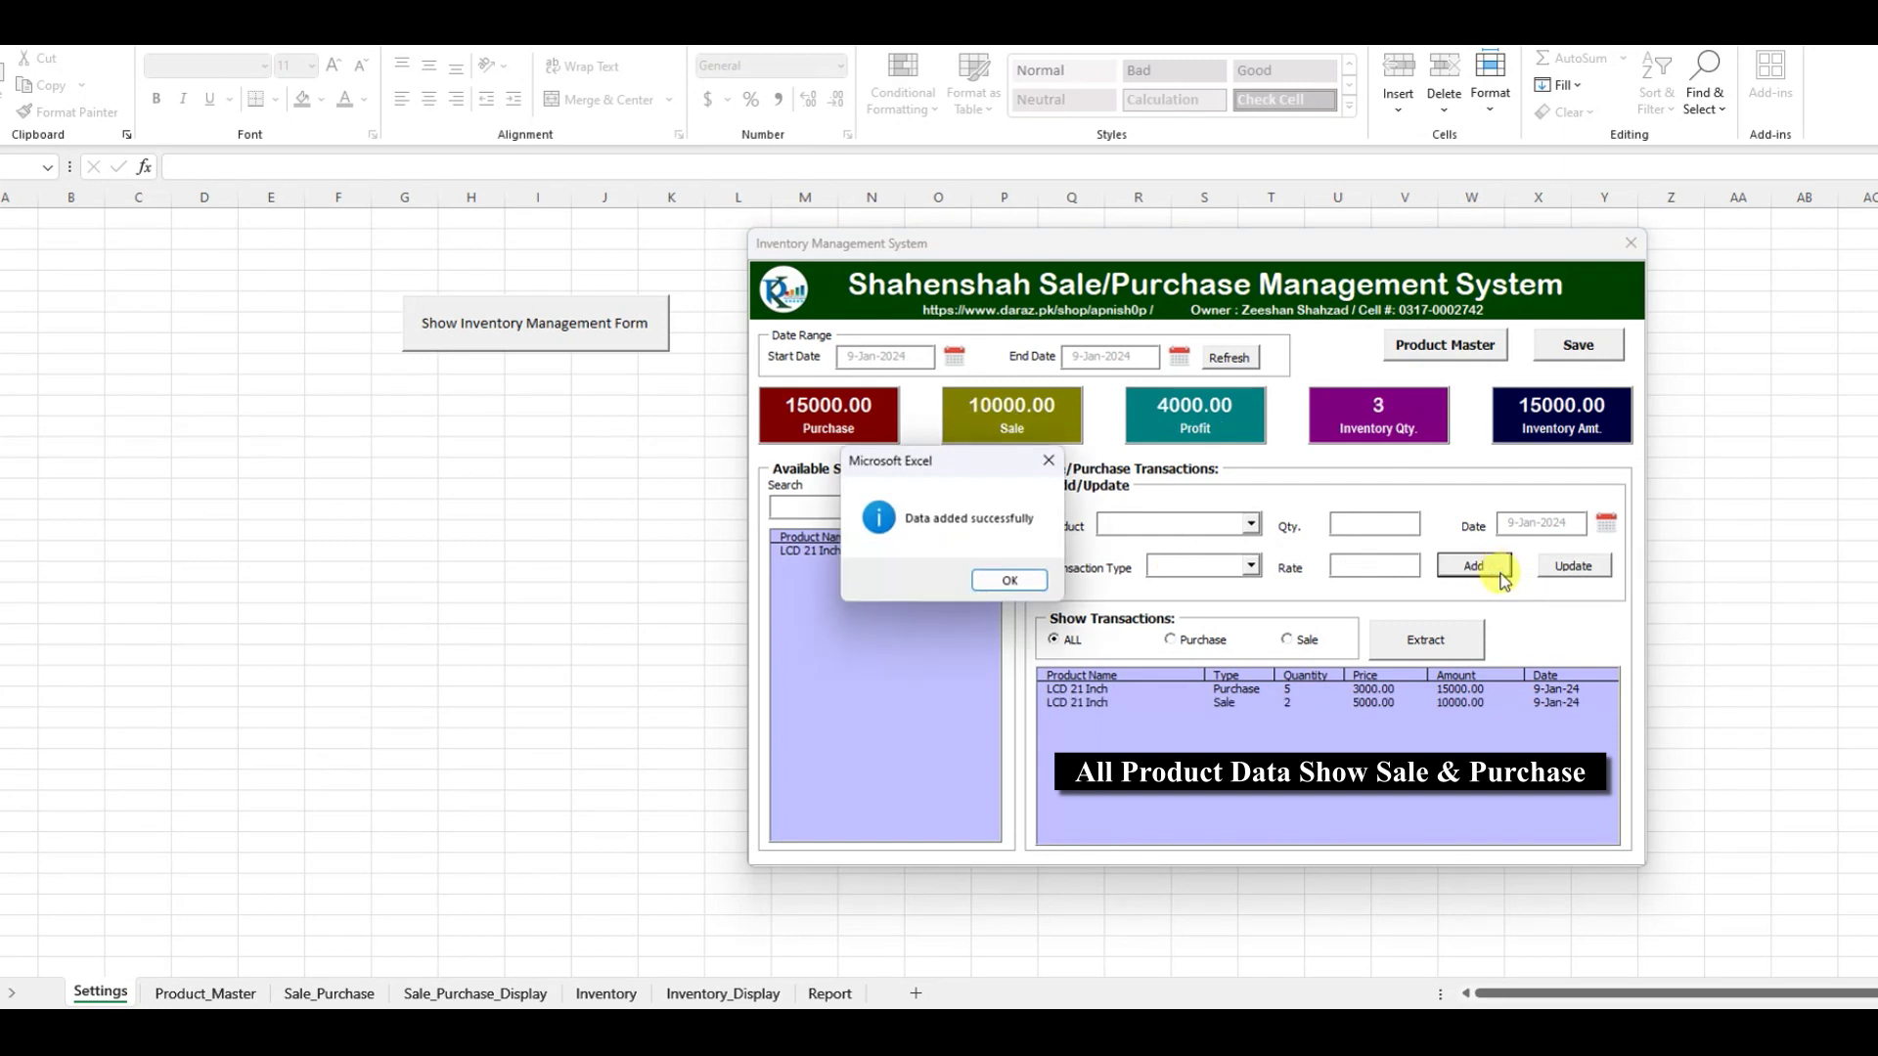
click(1013, 581)
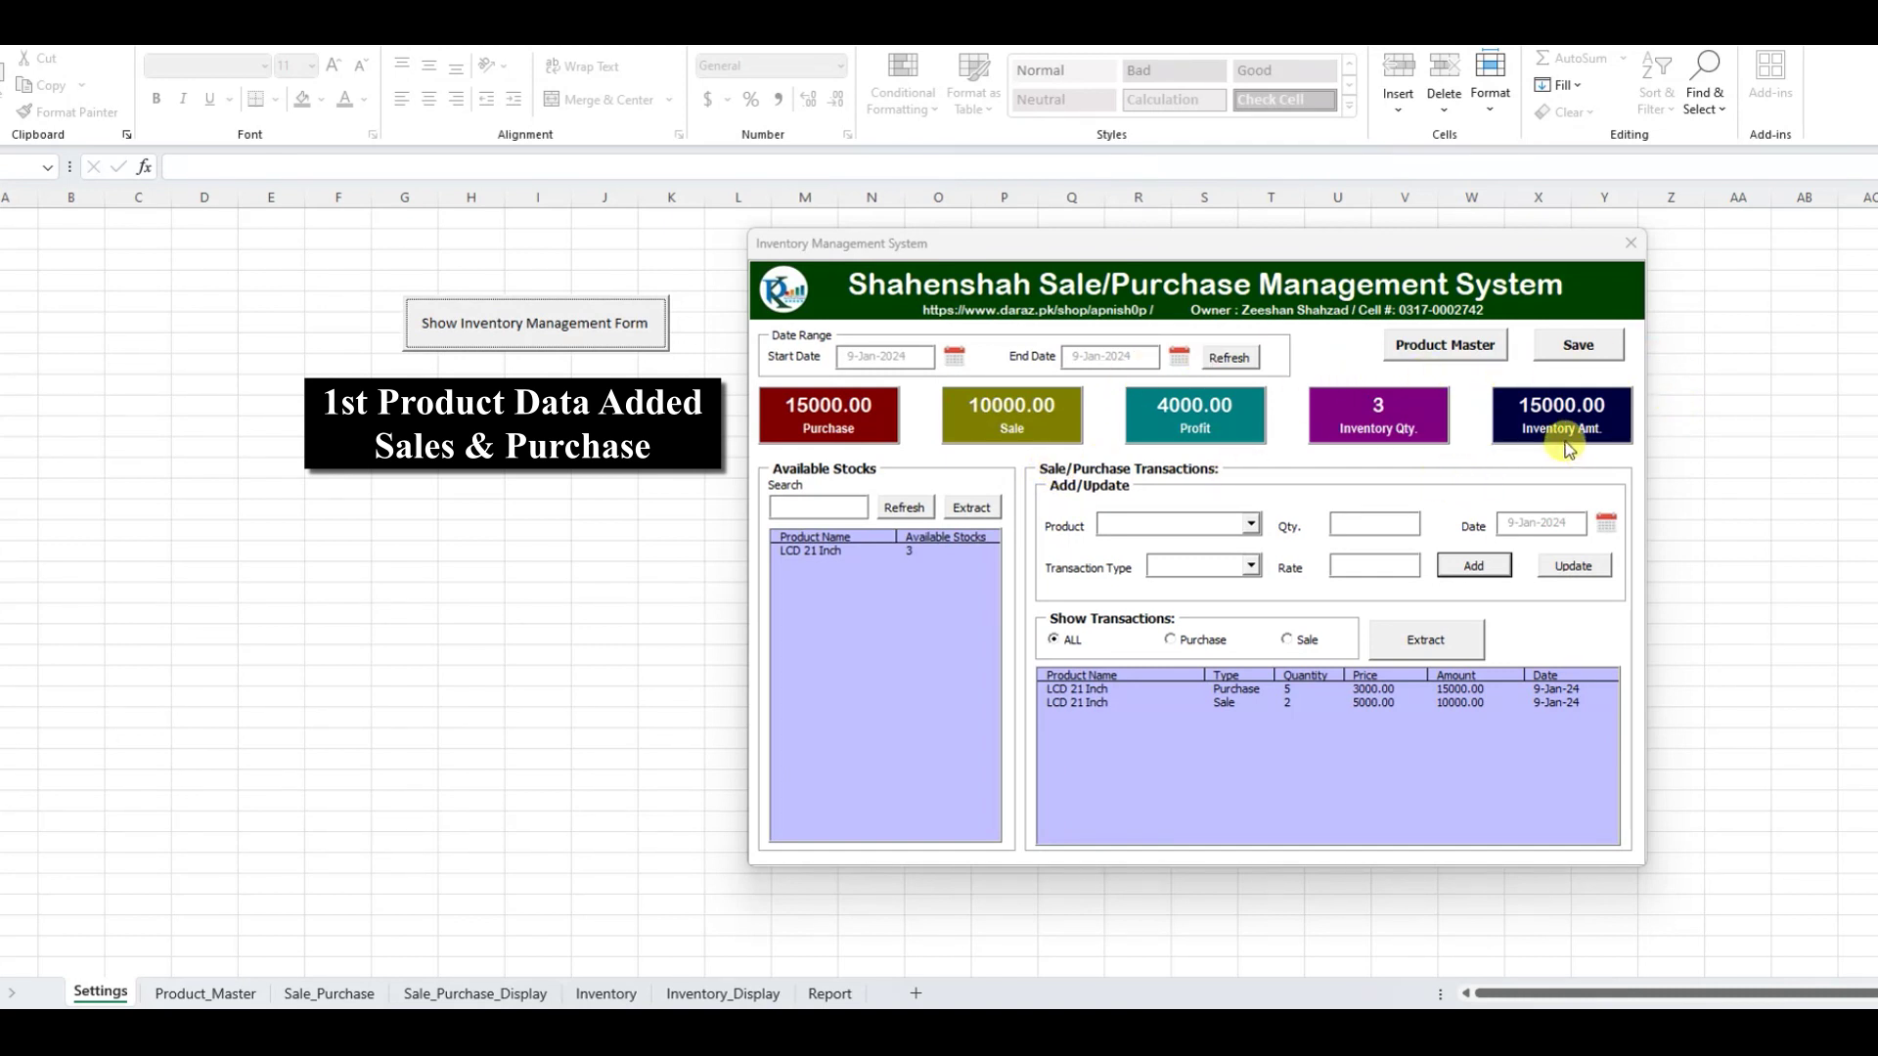
Filter the transaction list by Purchase, then Sale, then back to ALL
click(1199, 642)
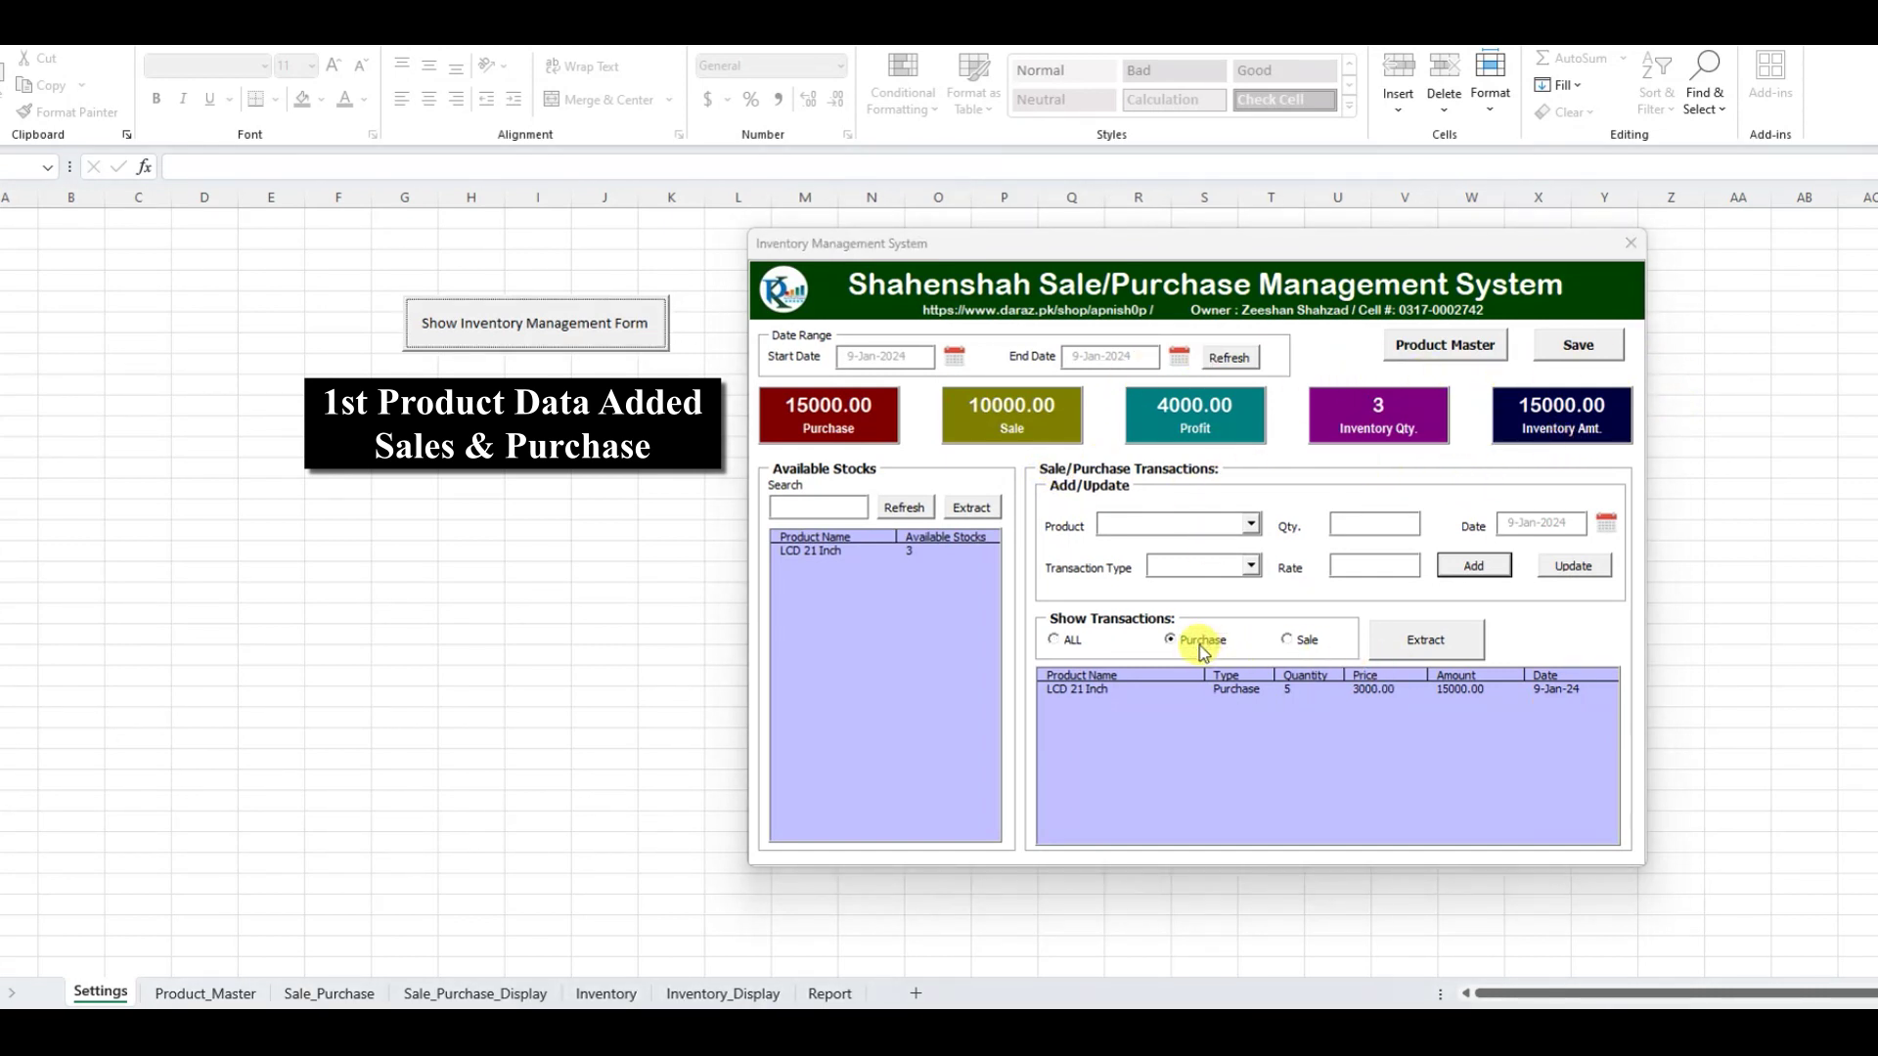
click(1307, 650)
click(1061, 641)
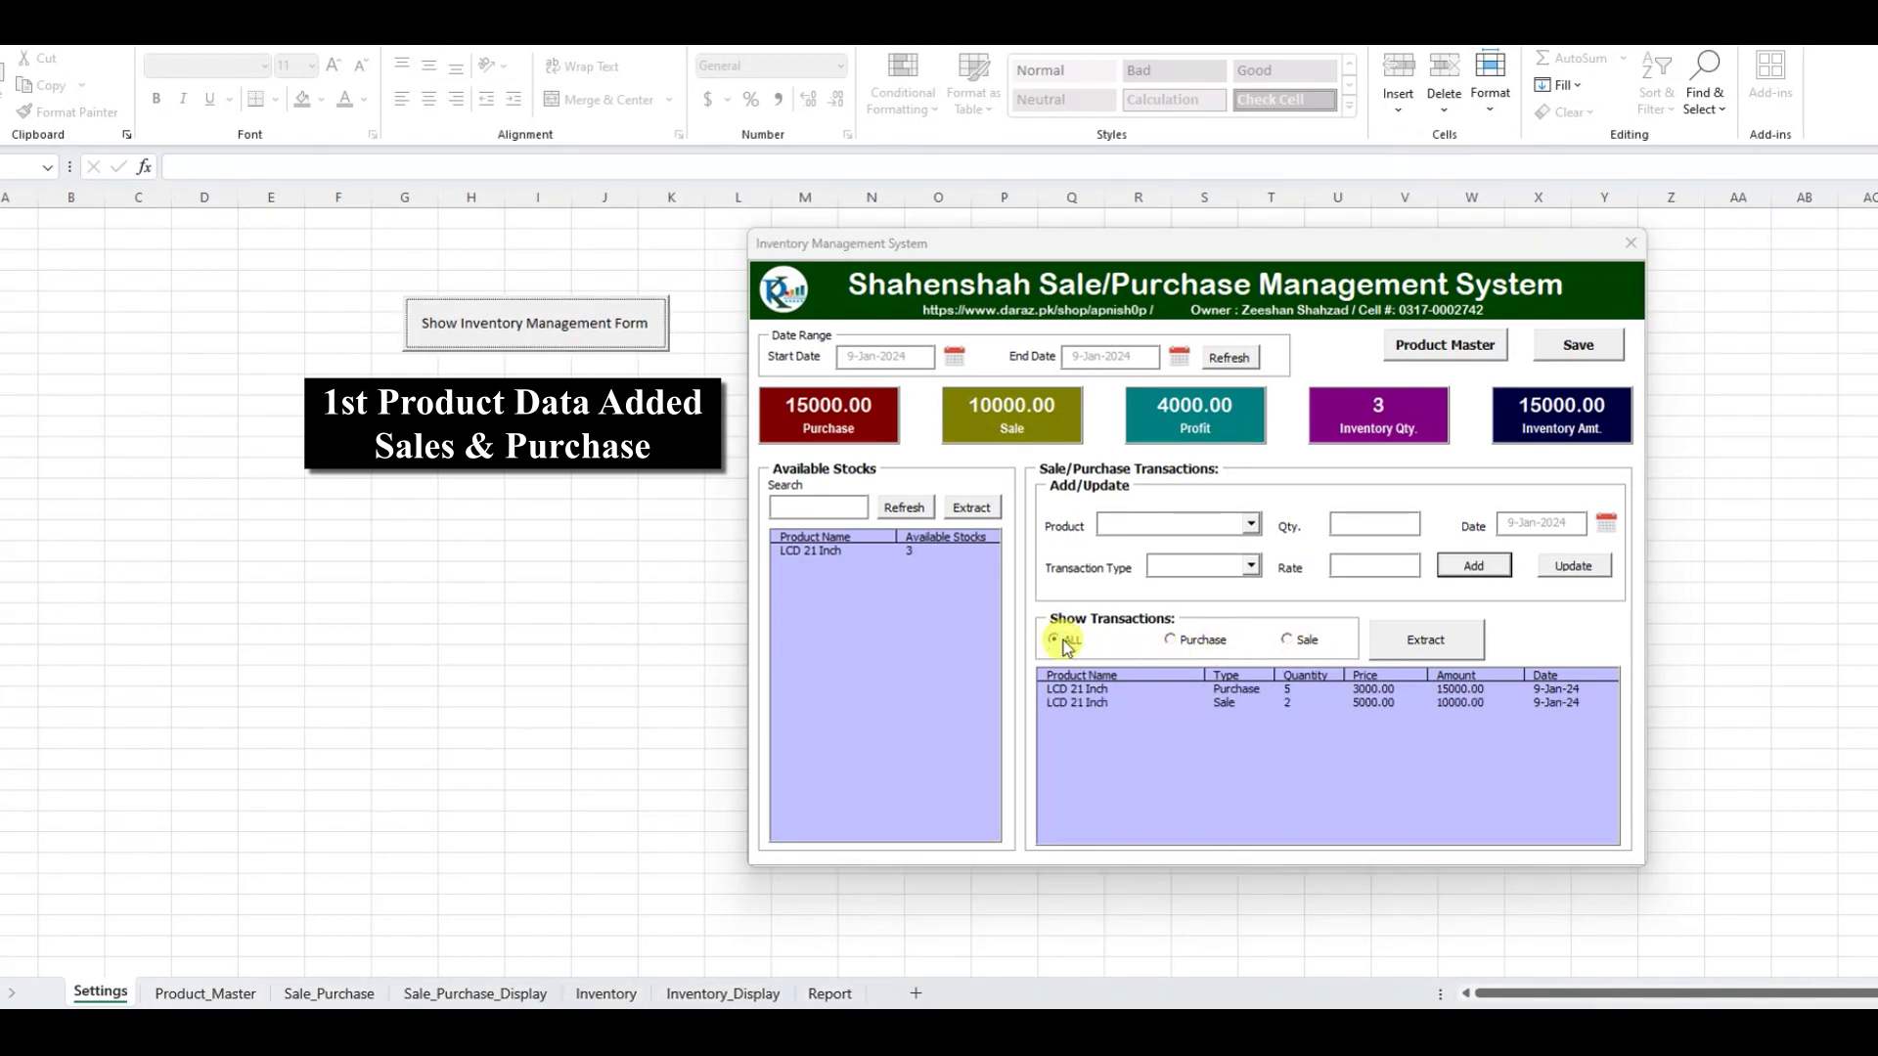
click(1455, 354)
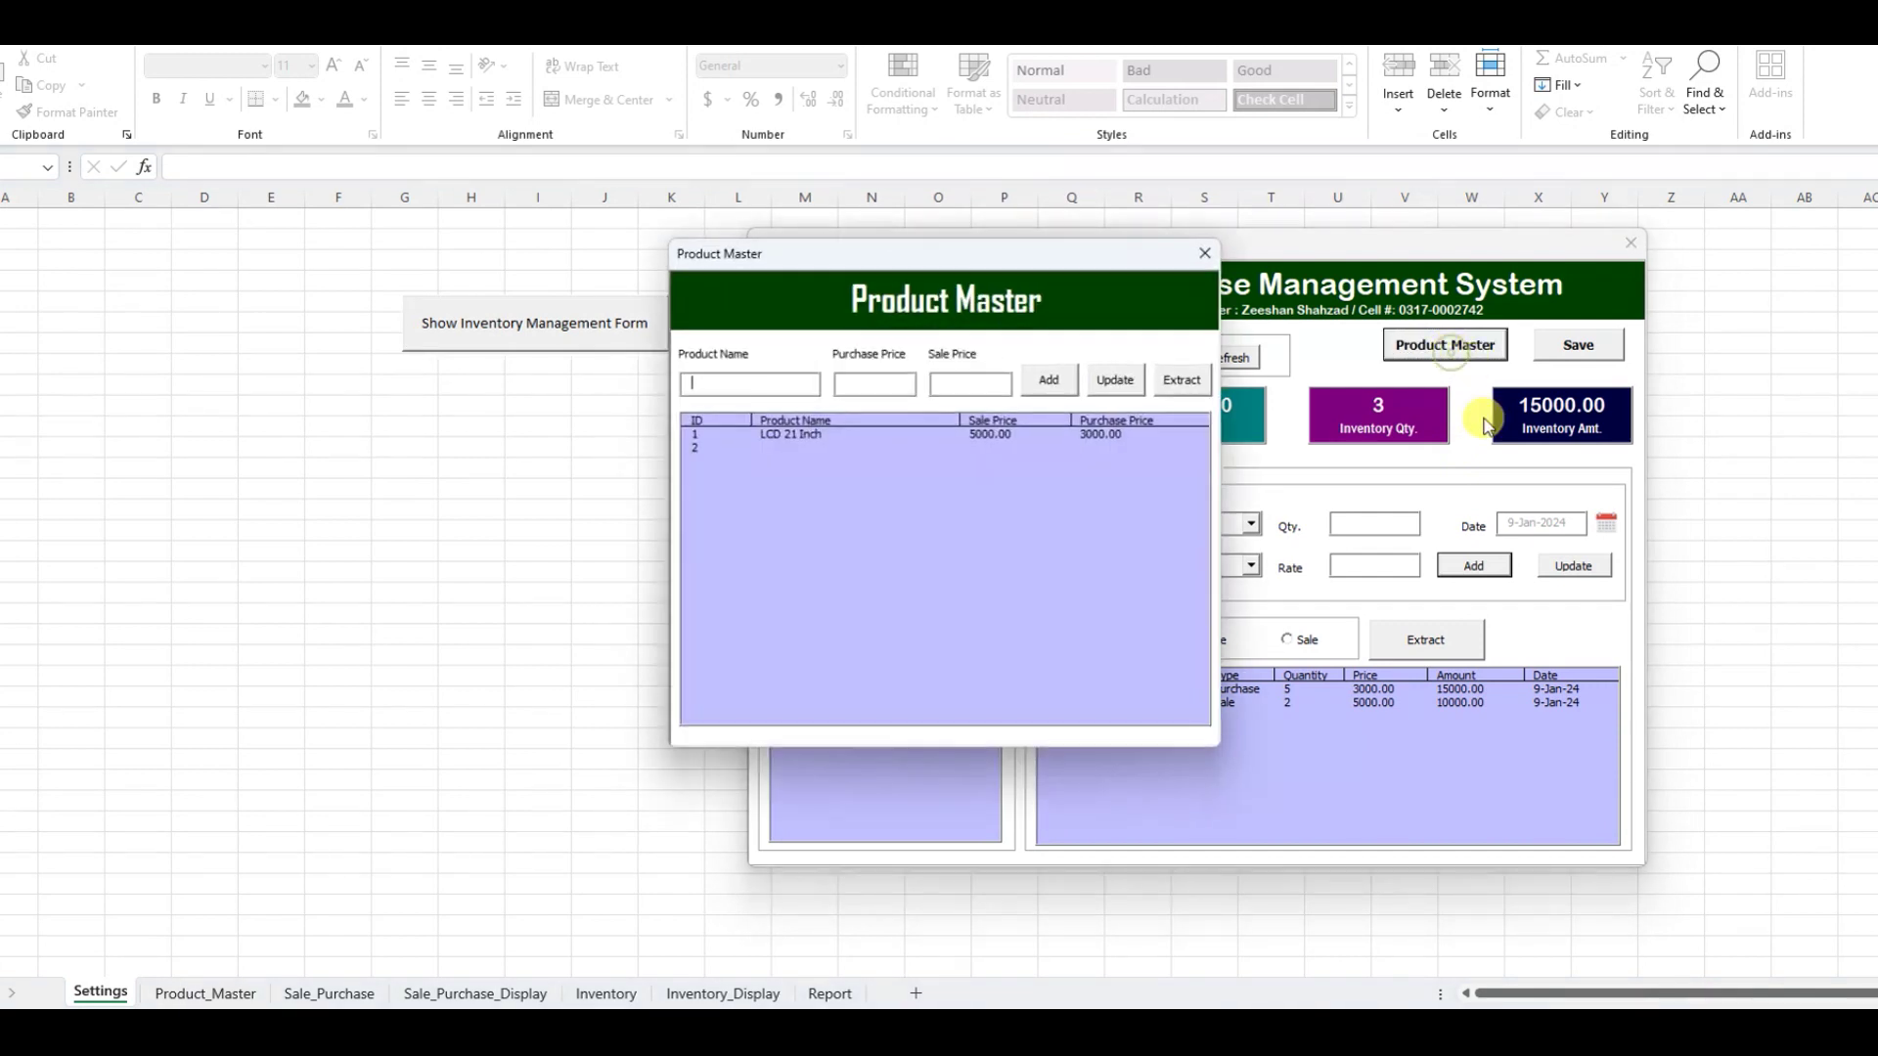
Add Printer to Product Master with purchase price 15000 and sale price 20000
mouse_move(1027, 252)
mouse_down()
mouse_move(731, 384)
mouse_move(569, 390)
mouse_up()
text(20000)
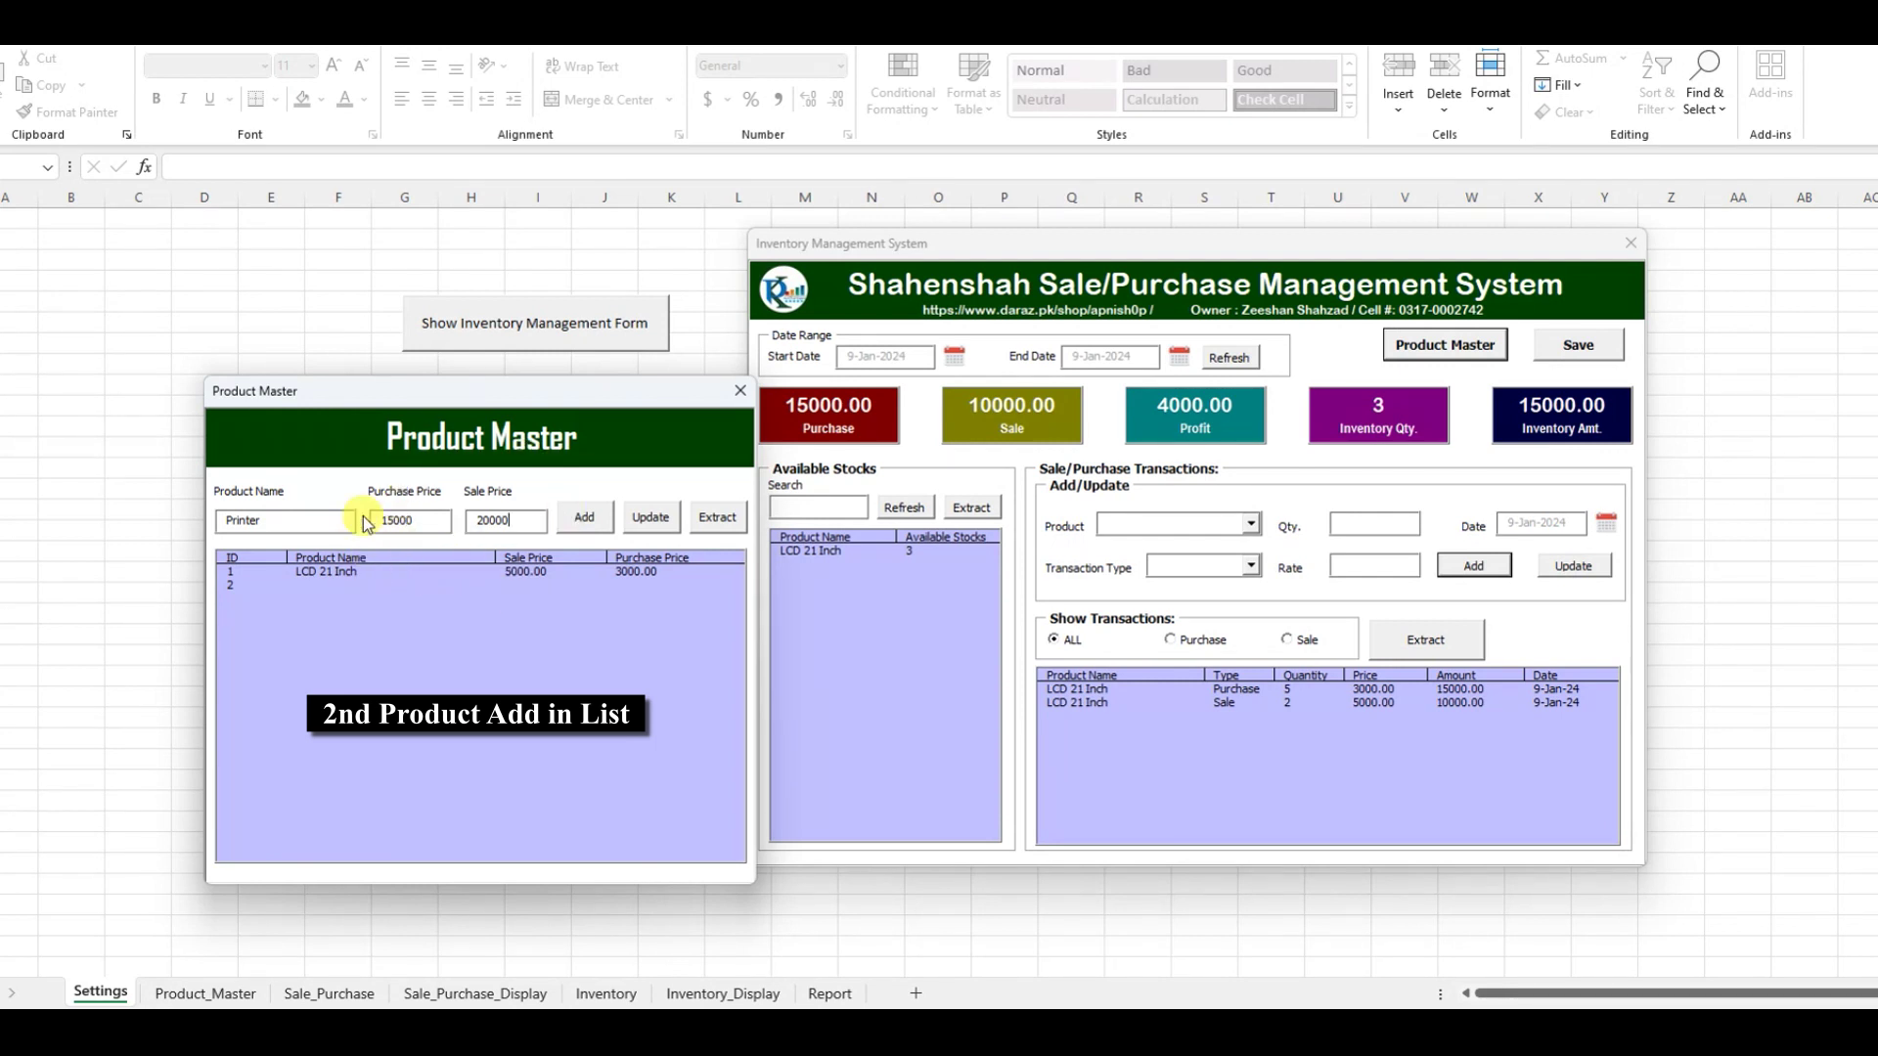
click(591, 520)
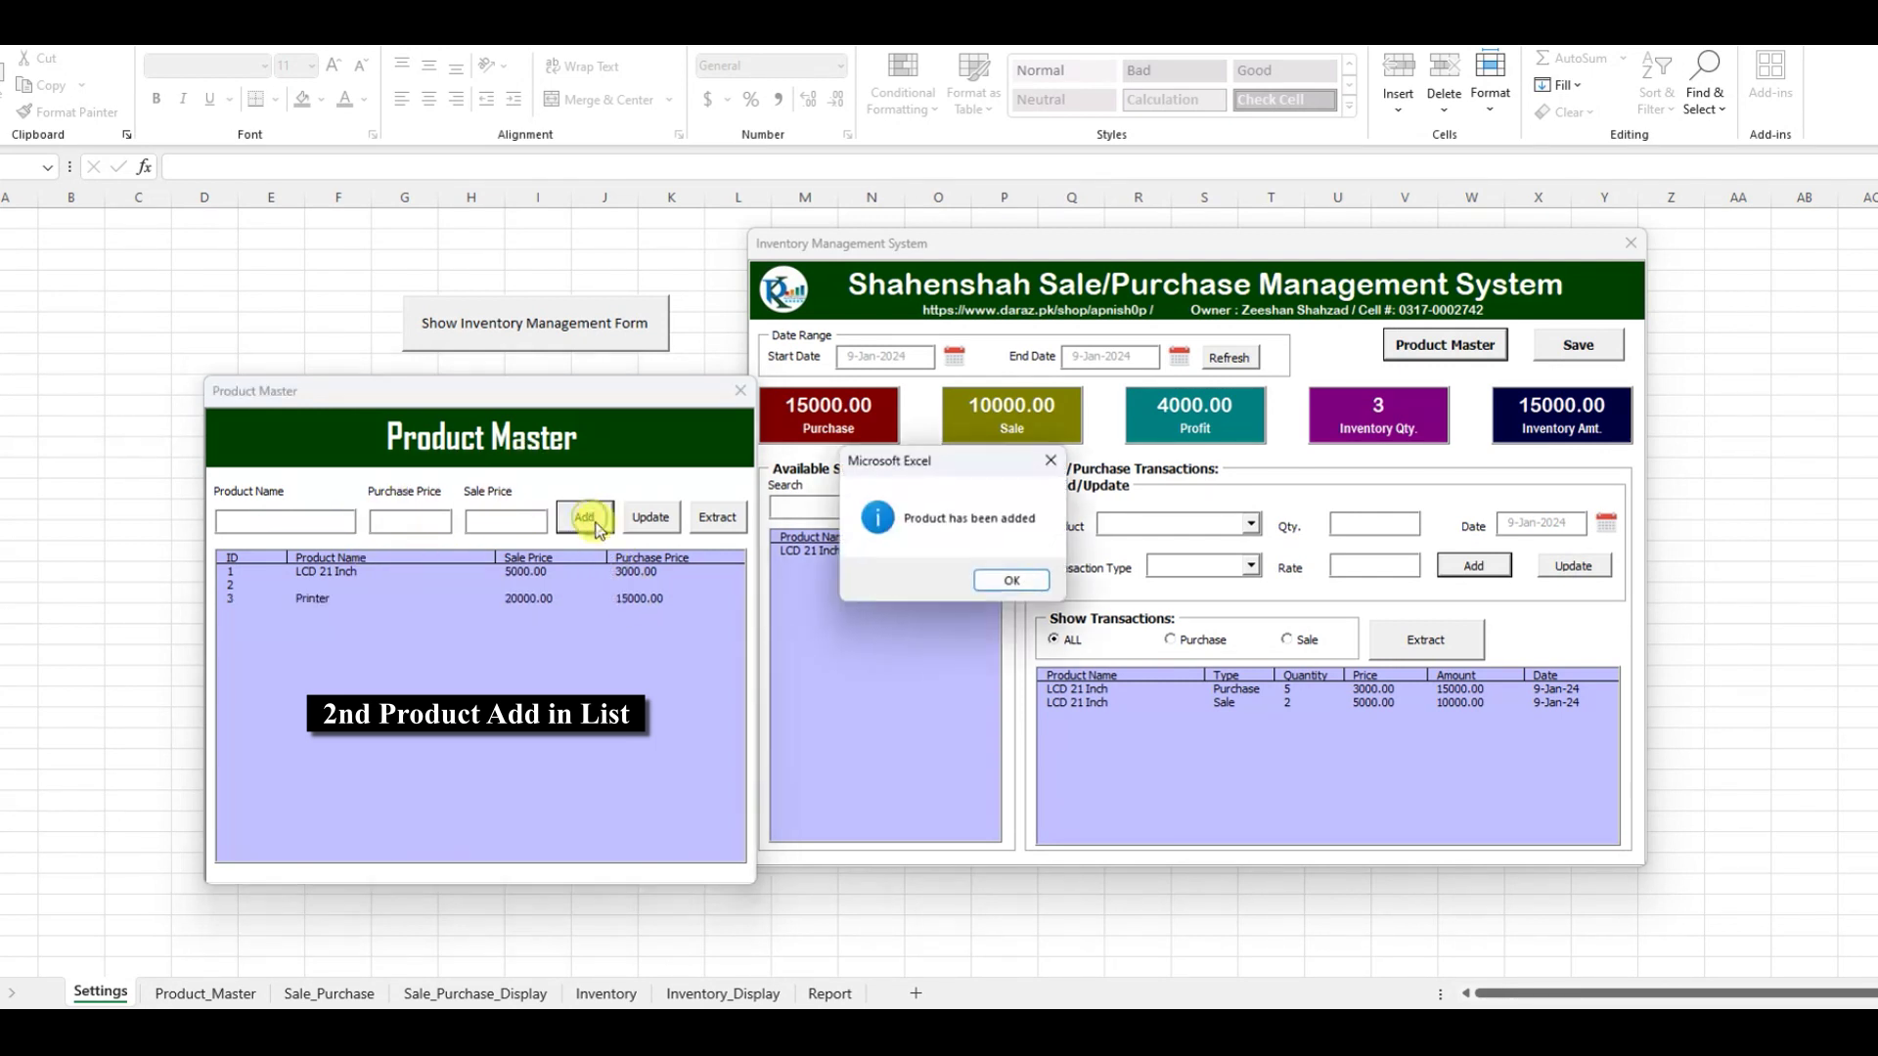
click(1022, 583)
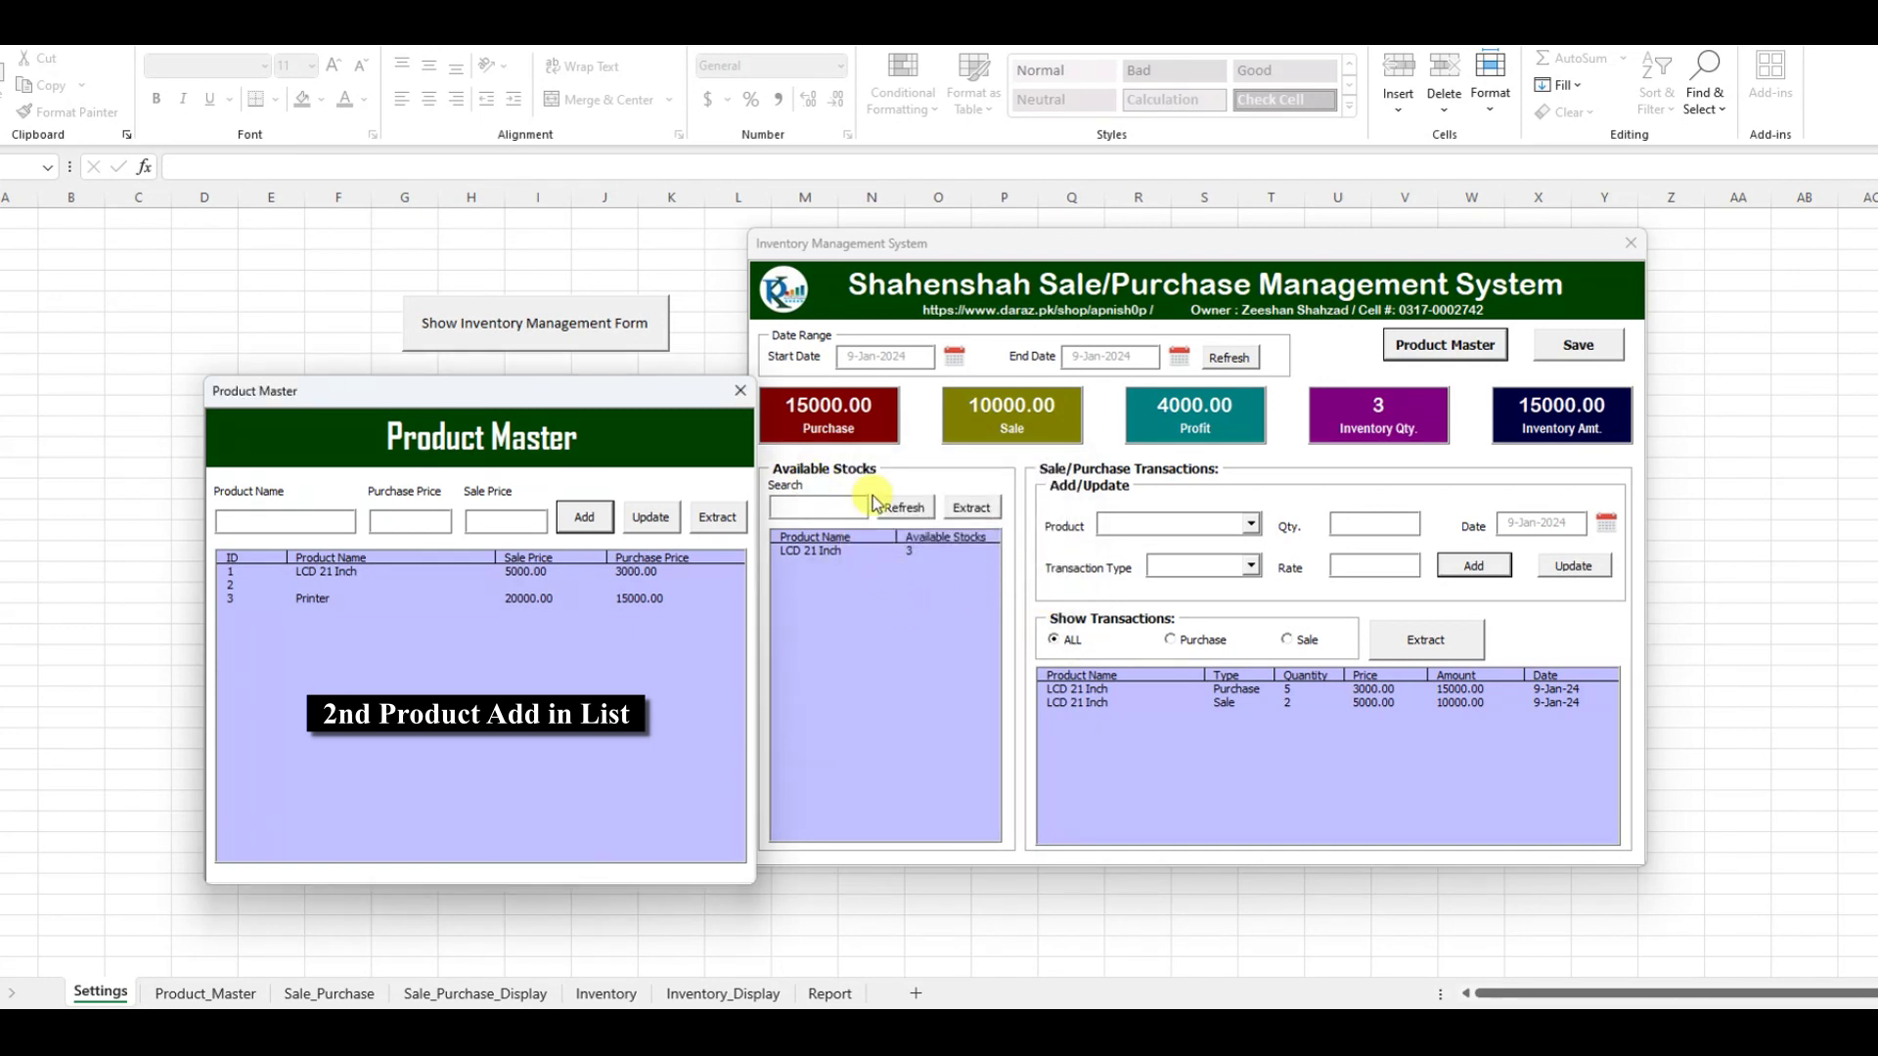
Close Product Master and choose Printer with Purchase as the transaction type
click(740, 390)
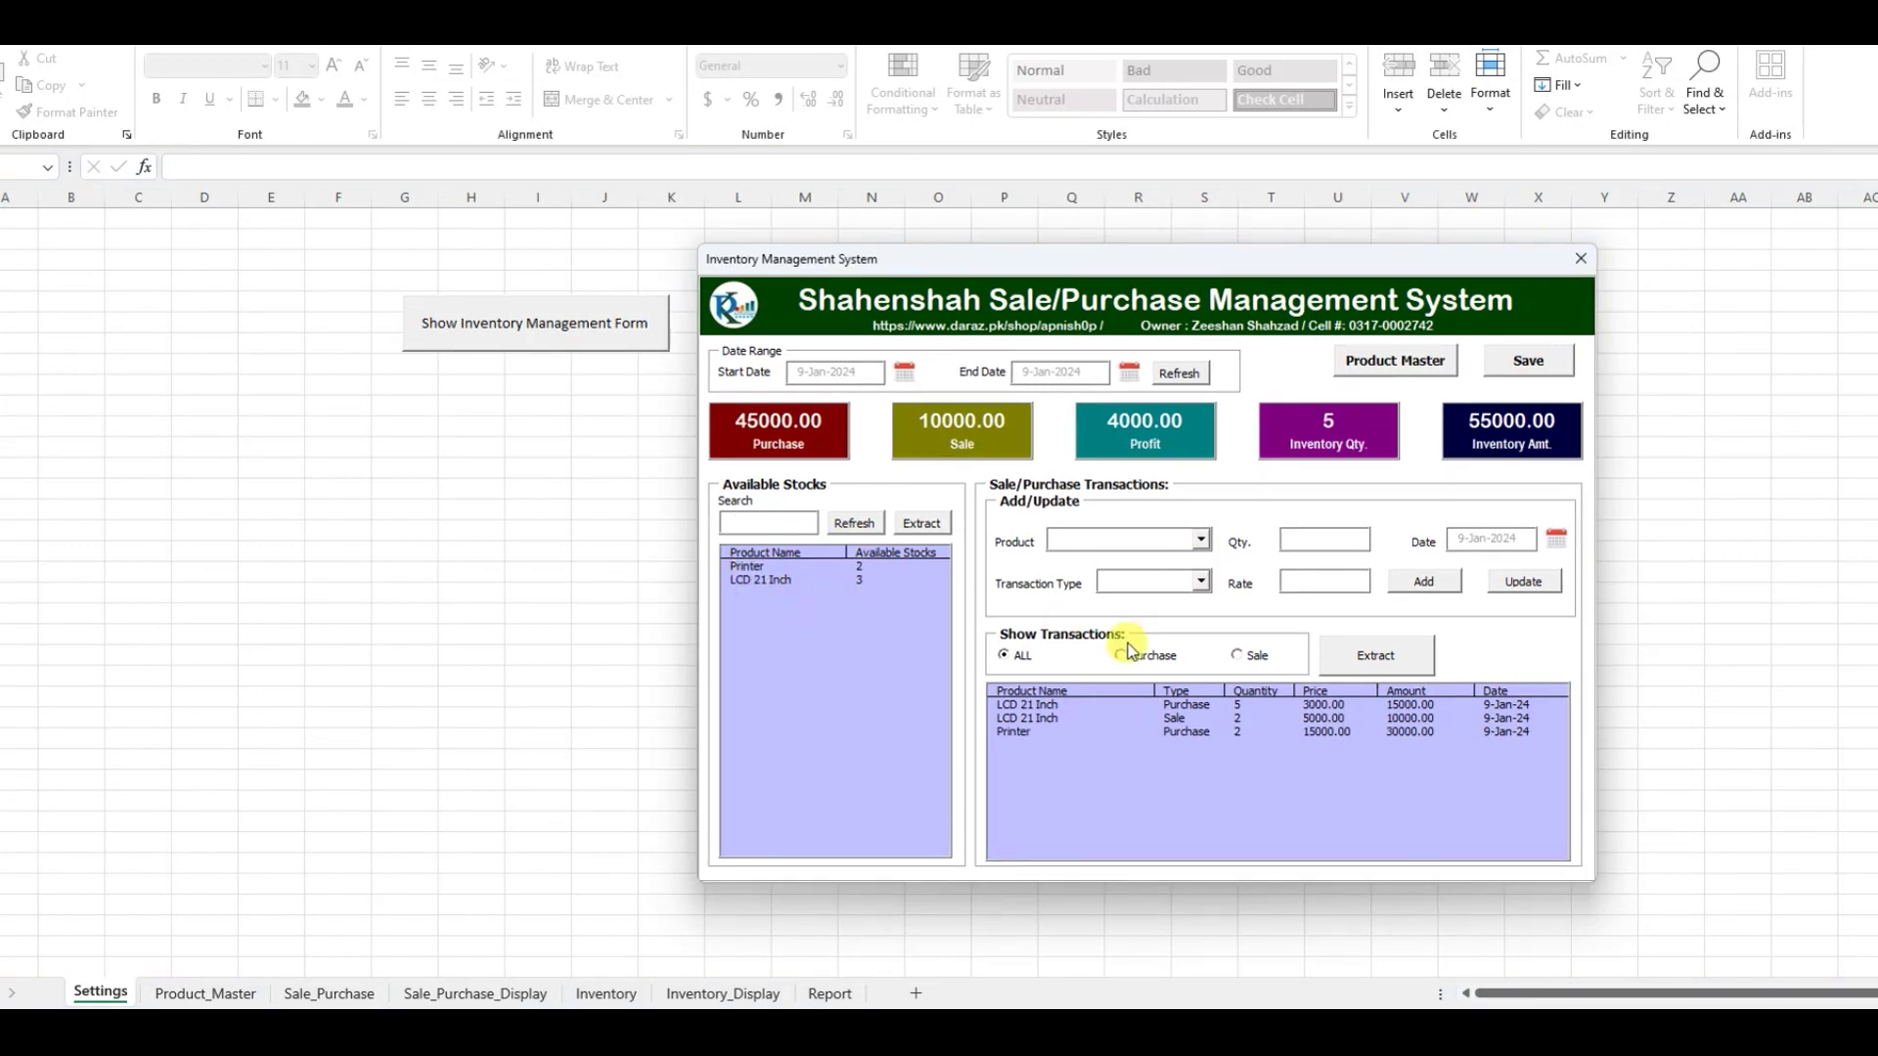
click(1203, 541)
click(1159, 590)
click(1201, 581)
click(1149, 599)
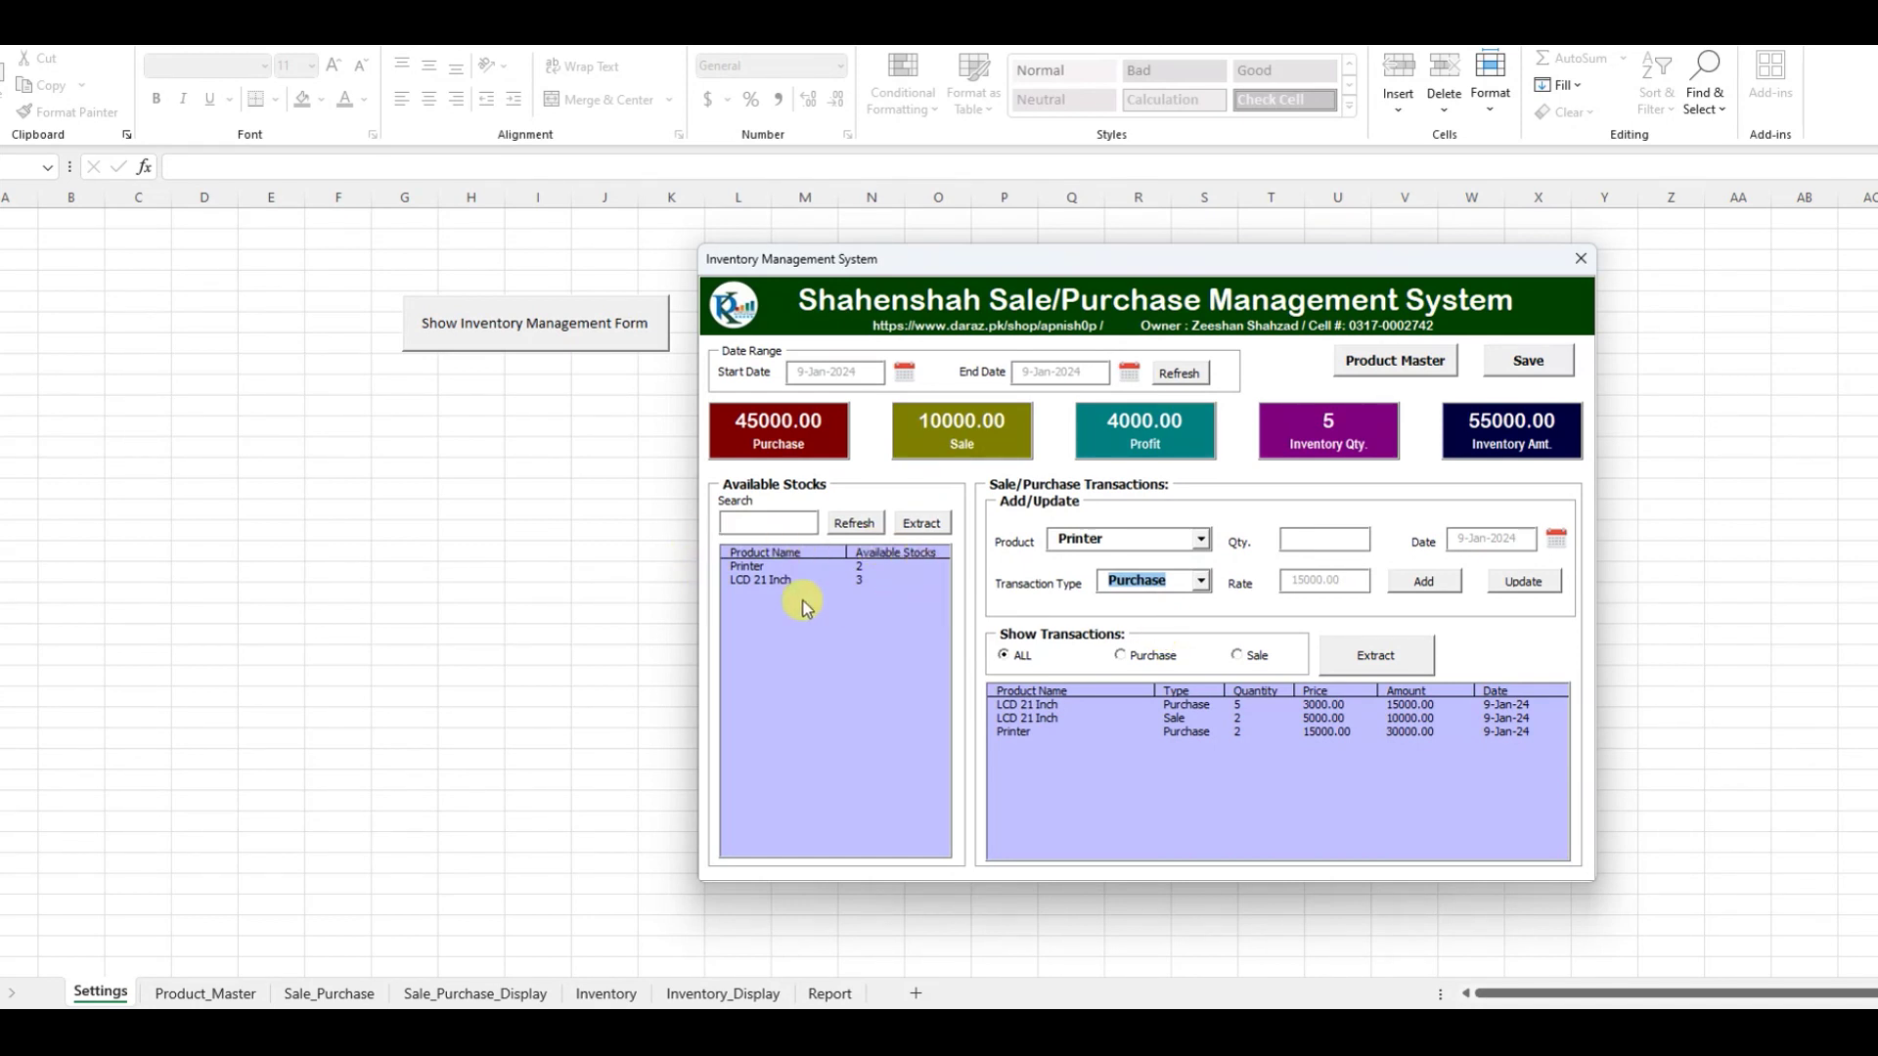
Switch the type to Sale, enter quantity 1 and record the Printer sale at 20000
key(Down)
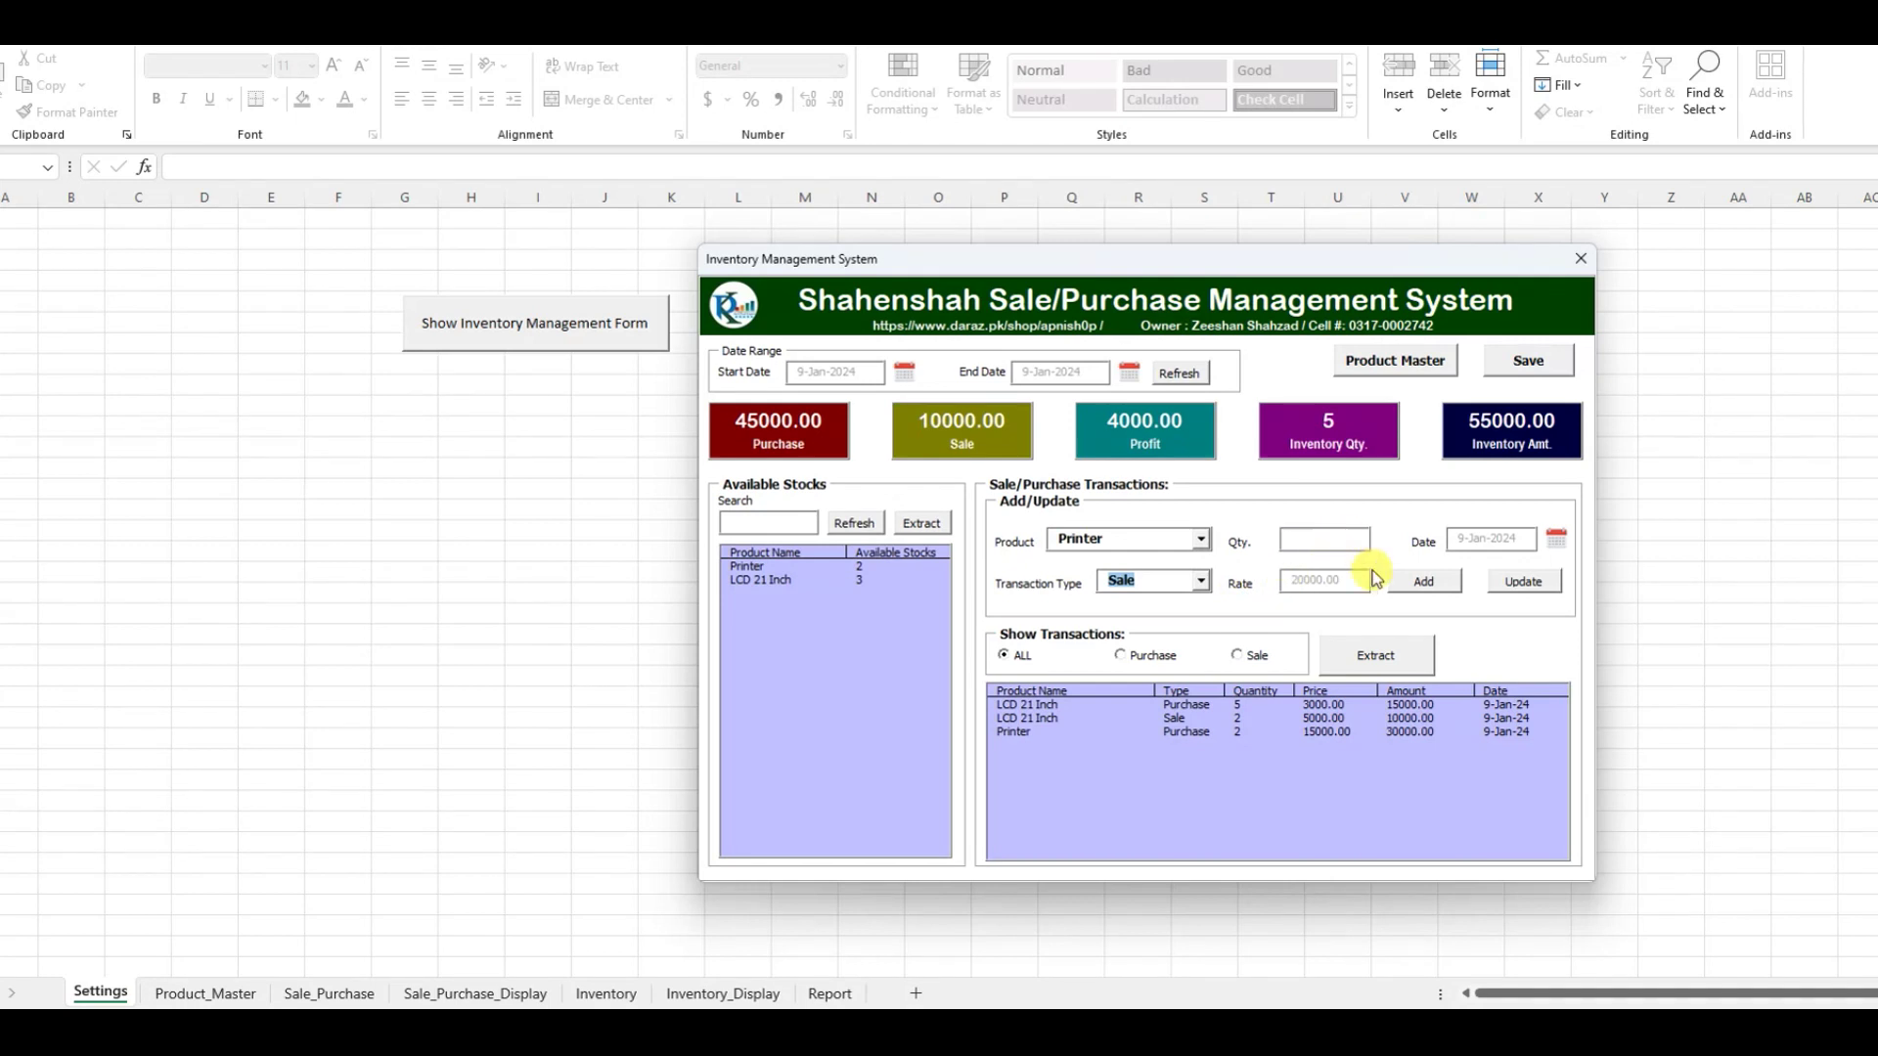
text(1)
click(1430, 586)
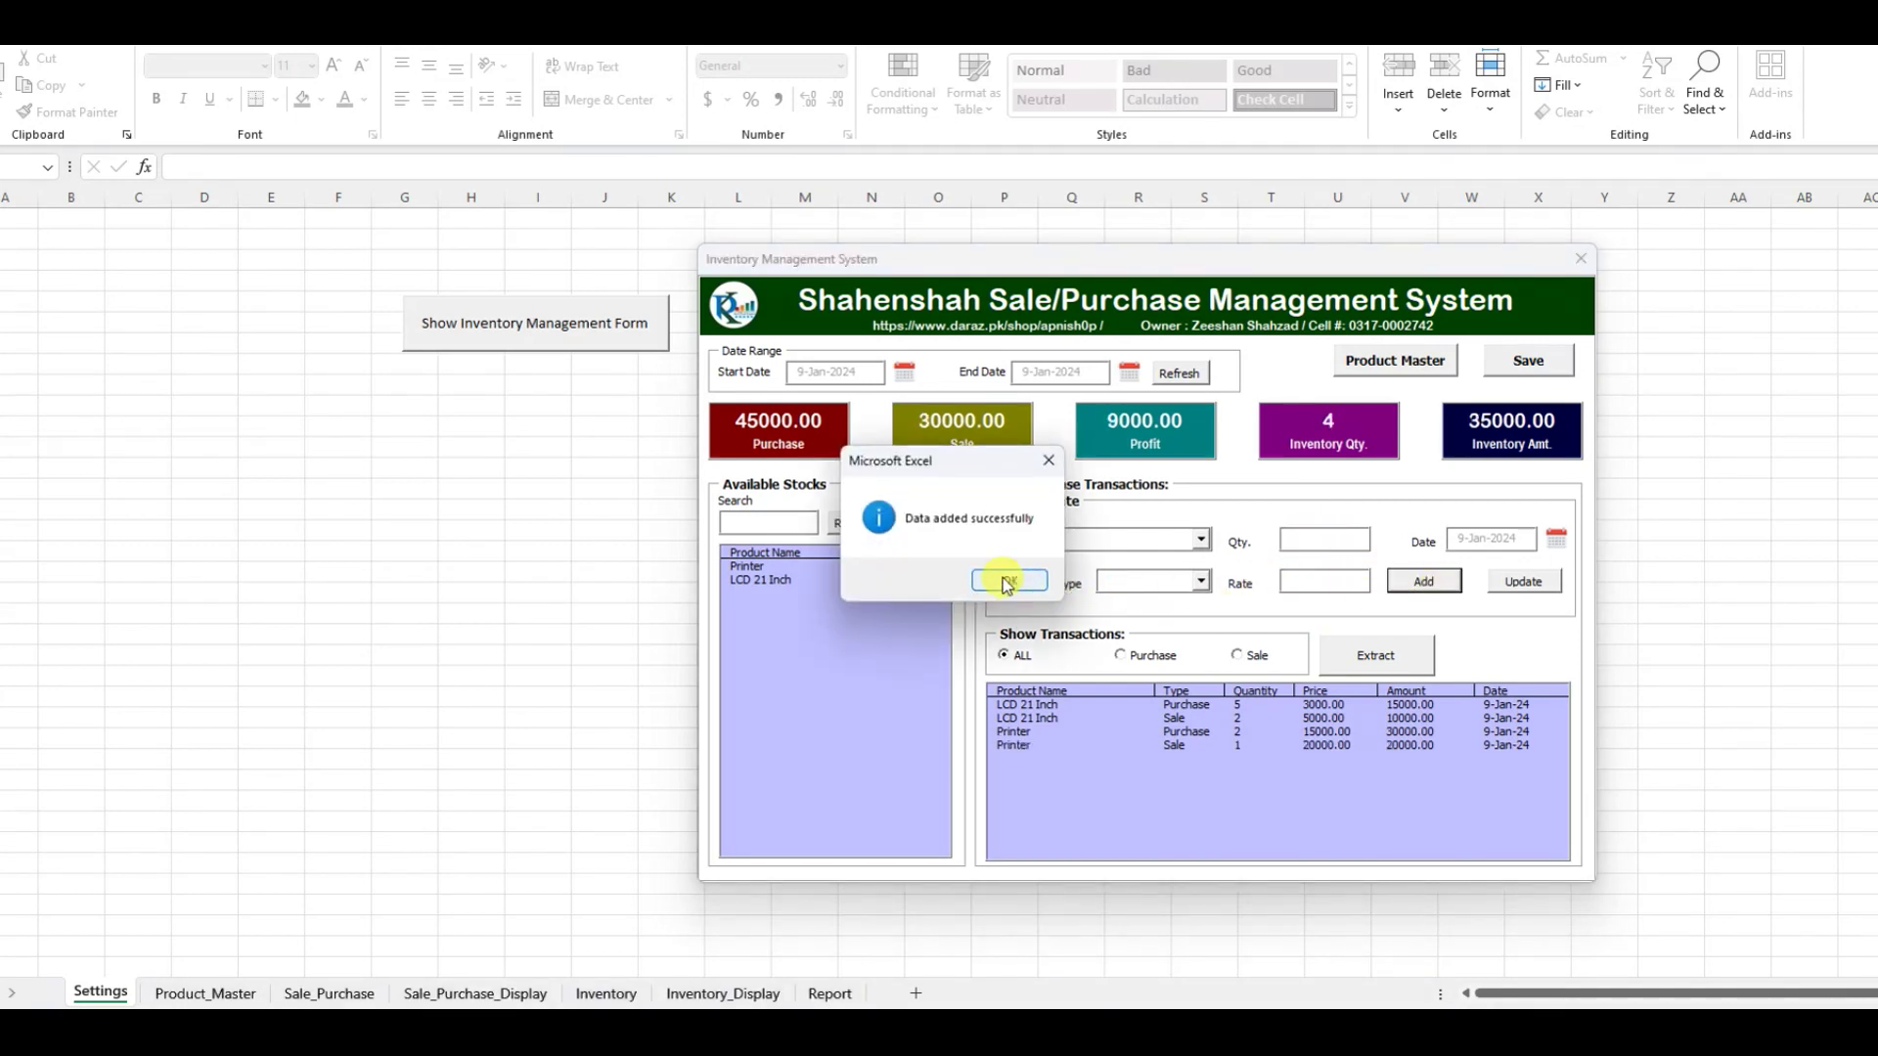
click(1007, 582)
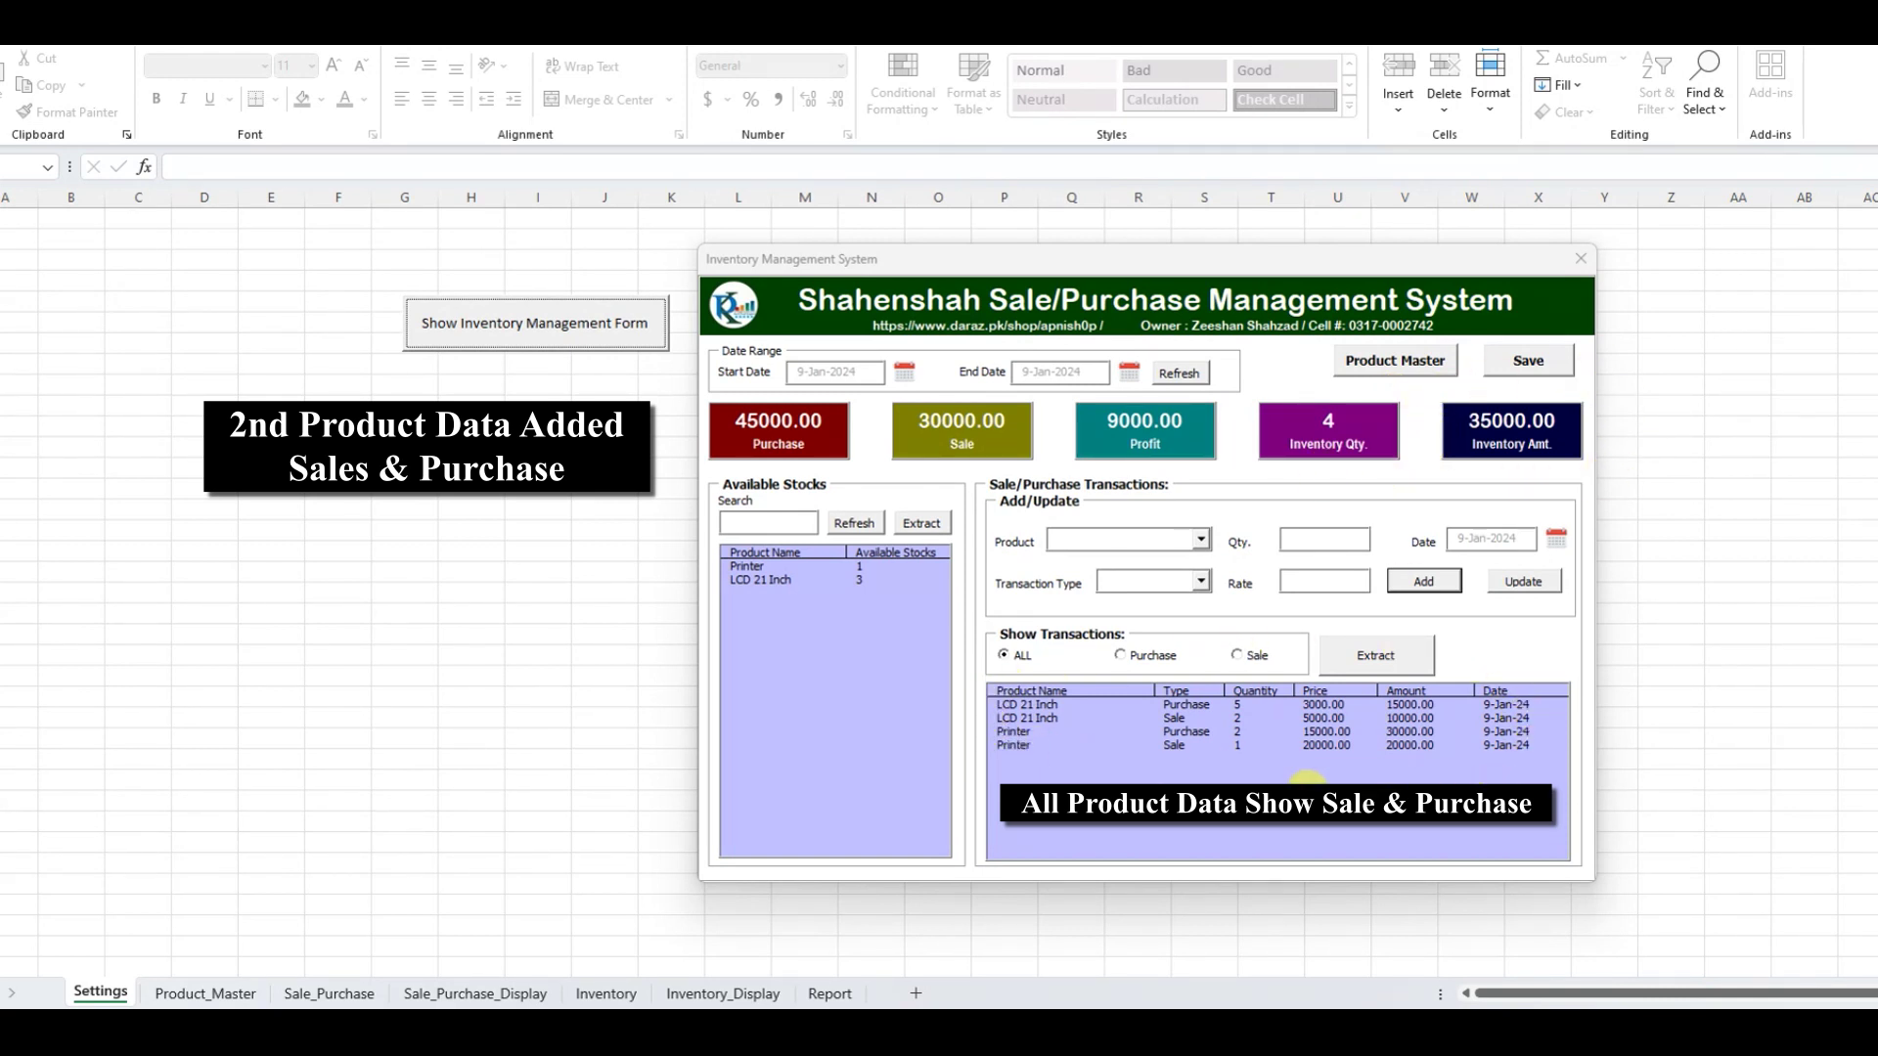
click(1001, 733)
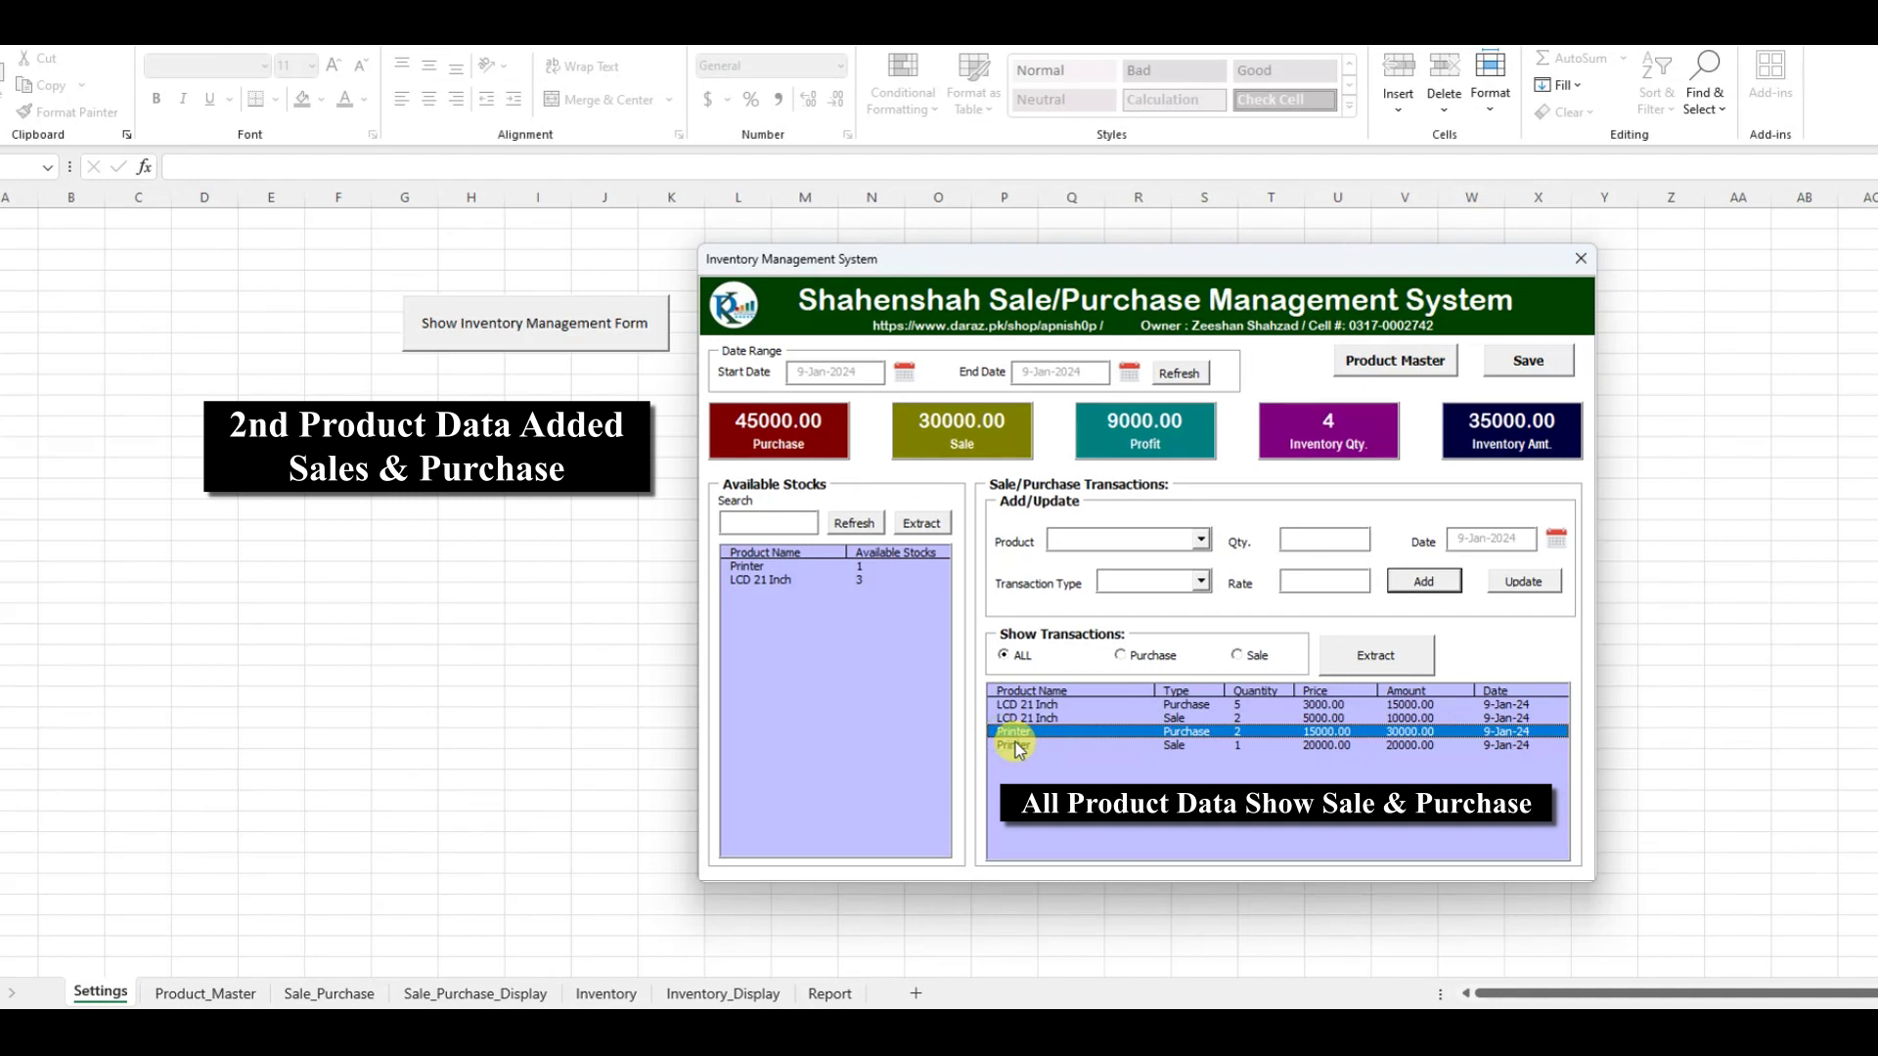
Load each transaction row into the fields in turn, ending on the Printer / Sale row
click(1015, 746)
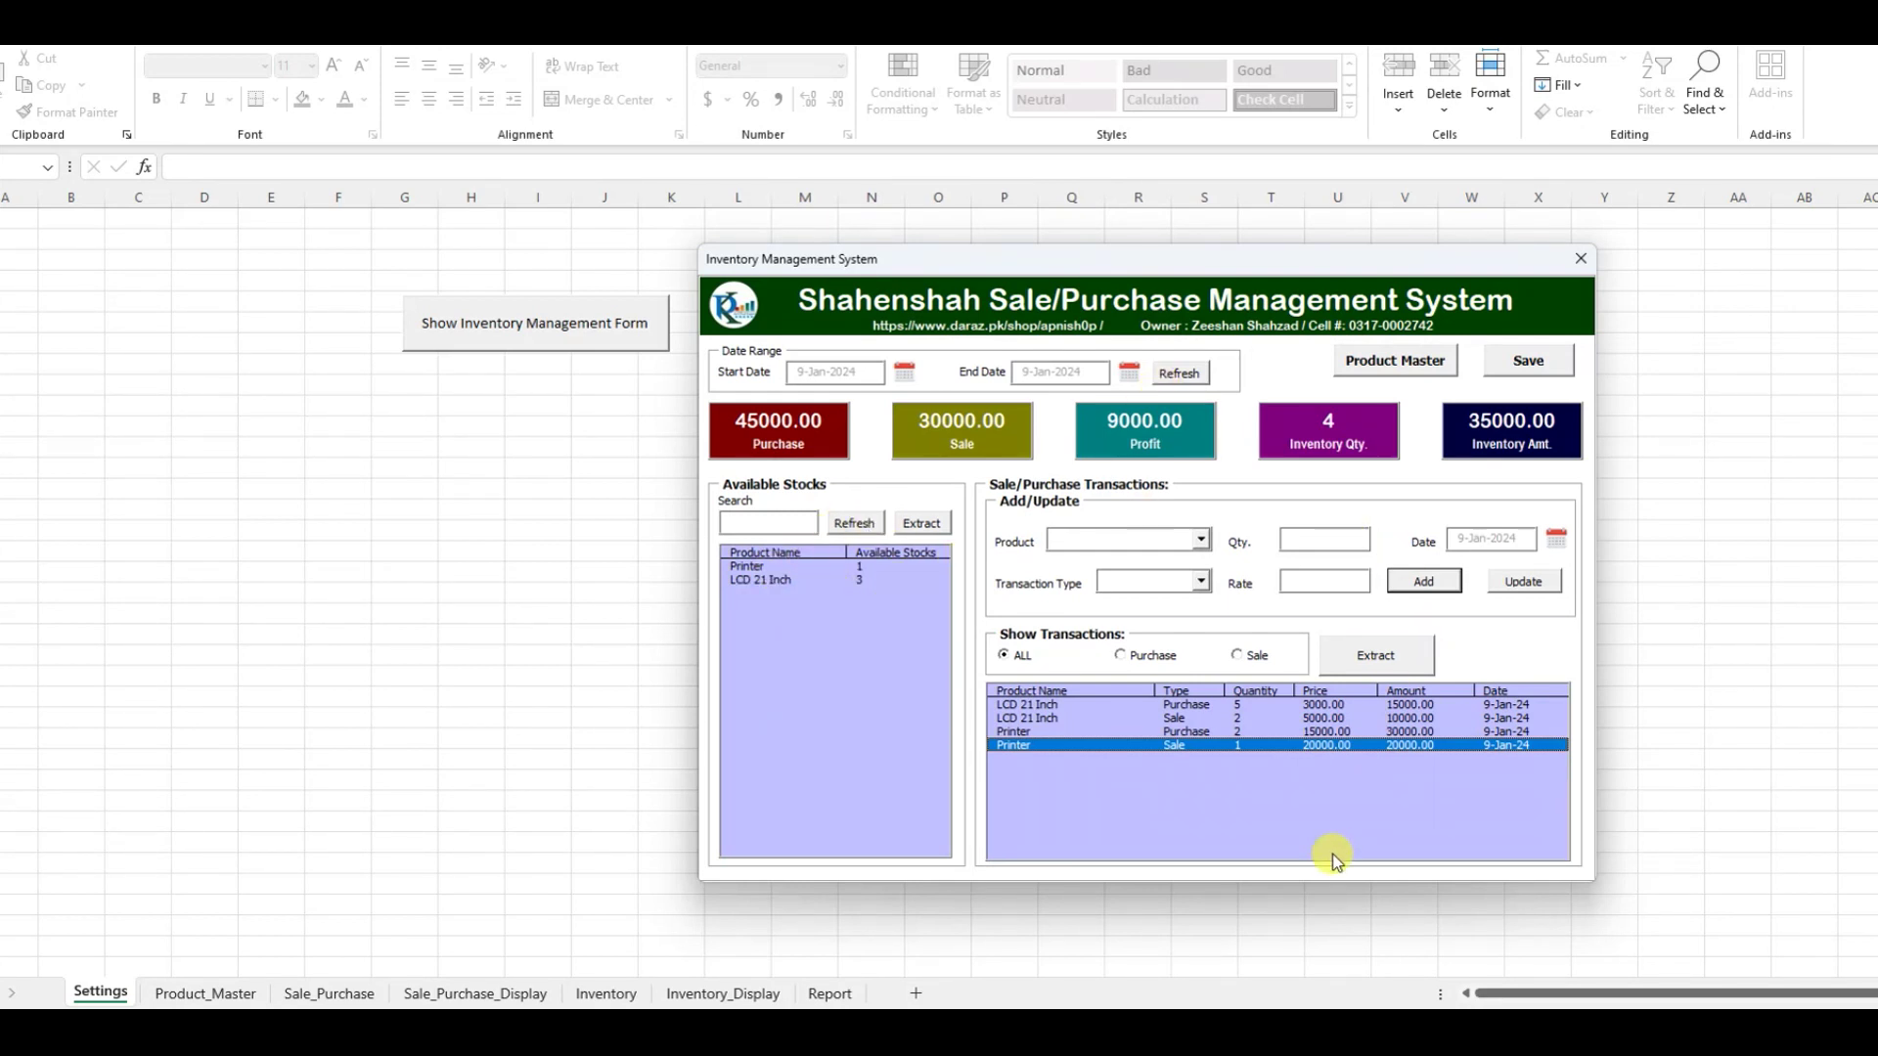
click(1319, 732)
click(1311, 719)
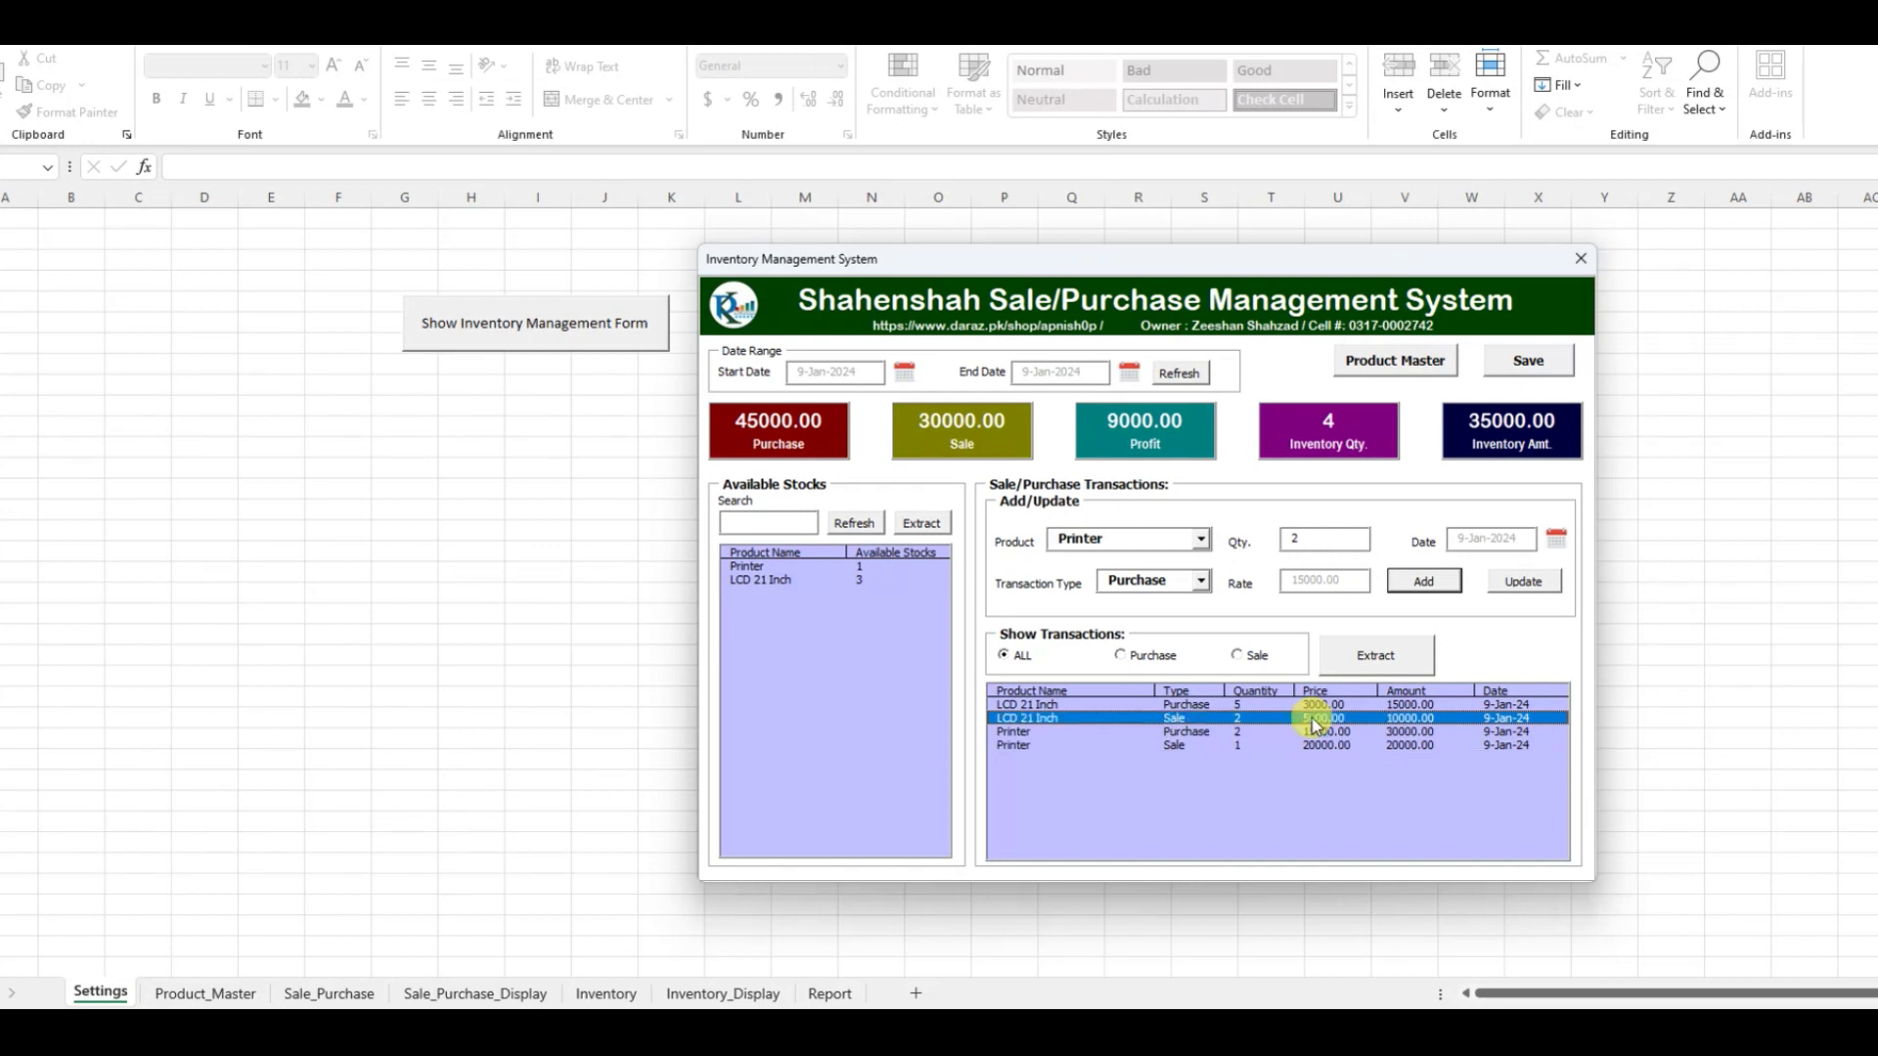
click(1305, 706)
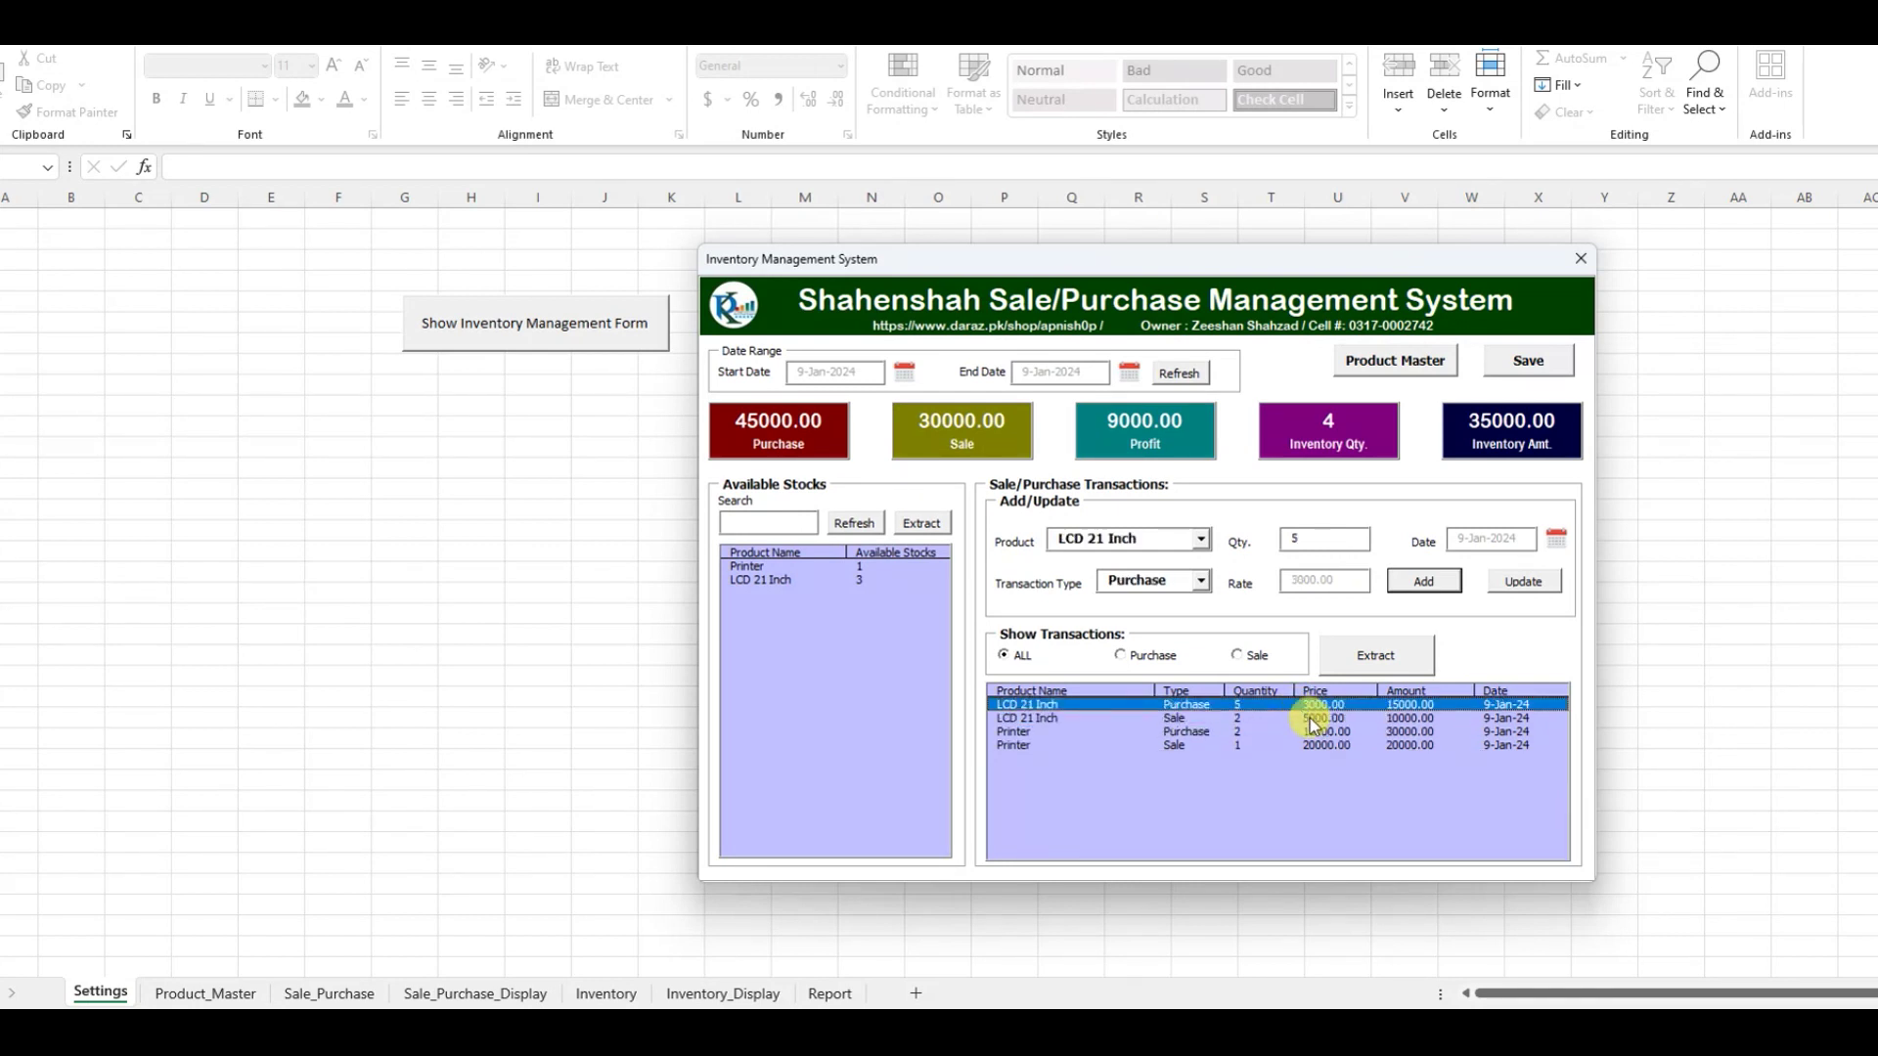
click(1317, 733)
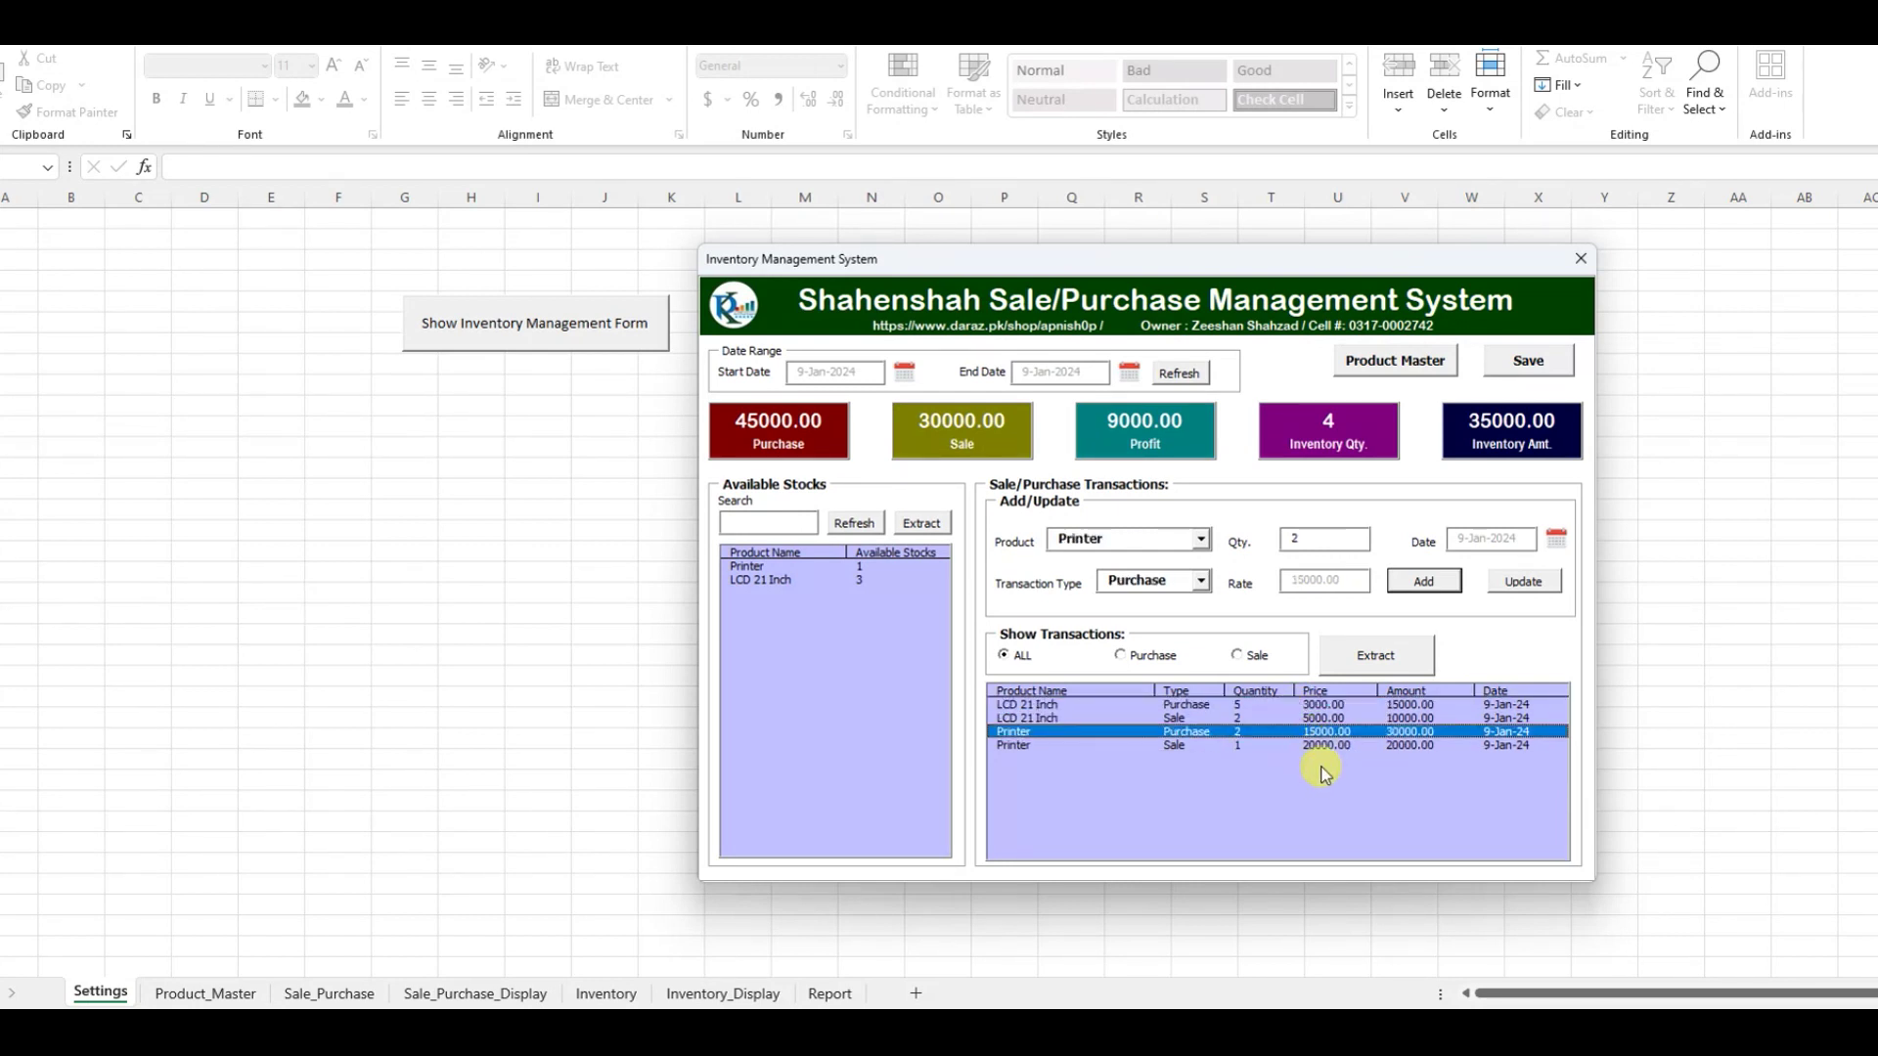
click(1338, 746)
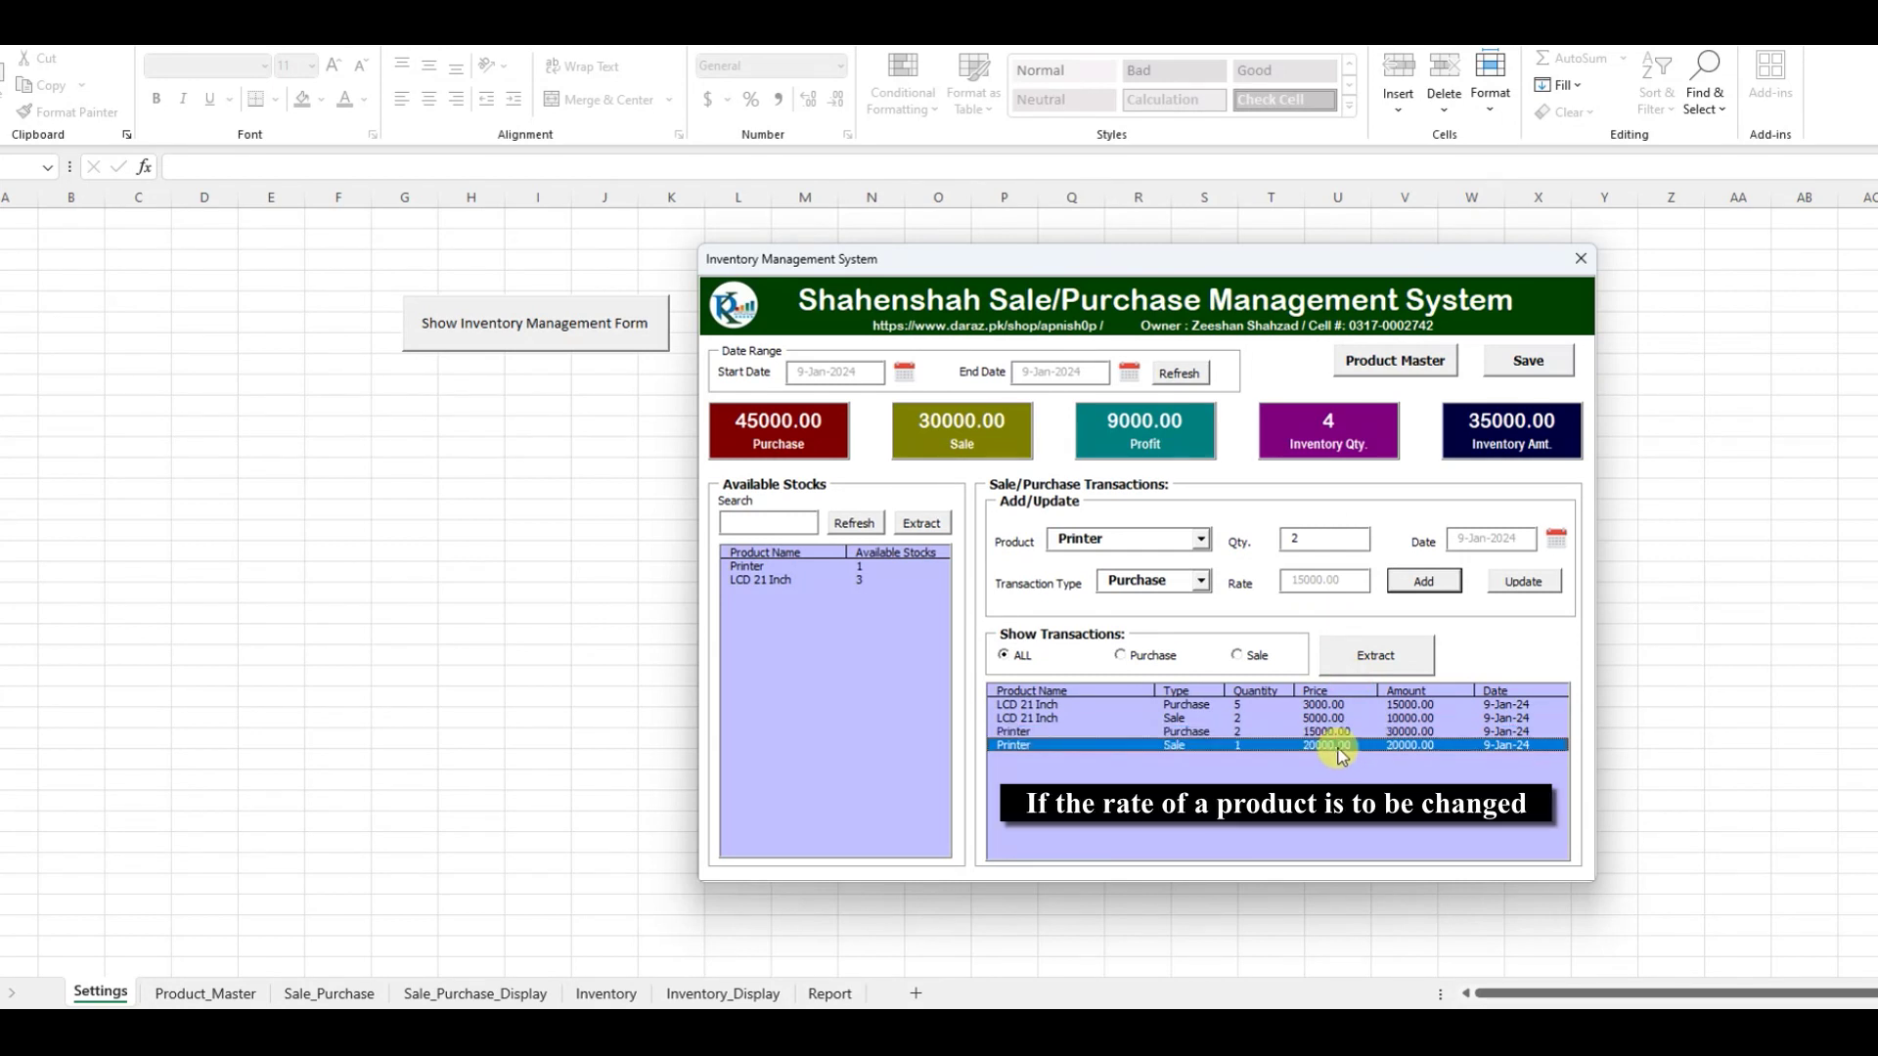
Update Printer's sale price to 18000 in Product Master, then reload the Printer sale row
click(1391, 363)
click(992, 449)
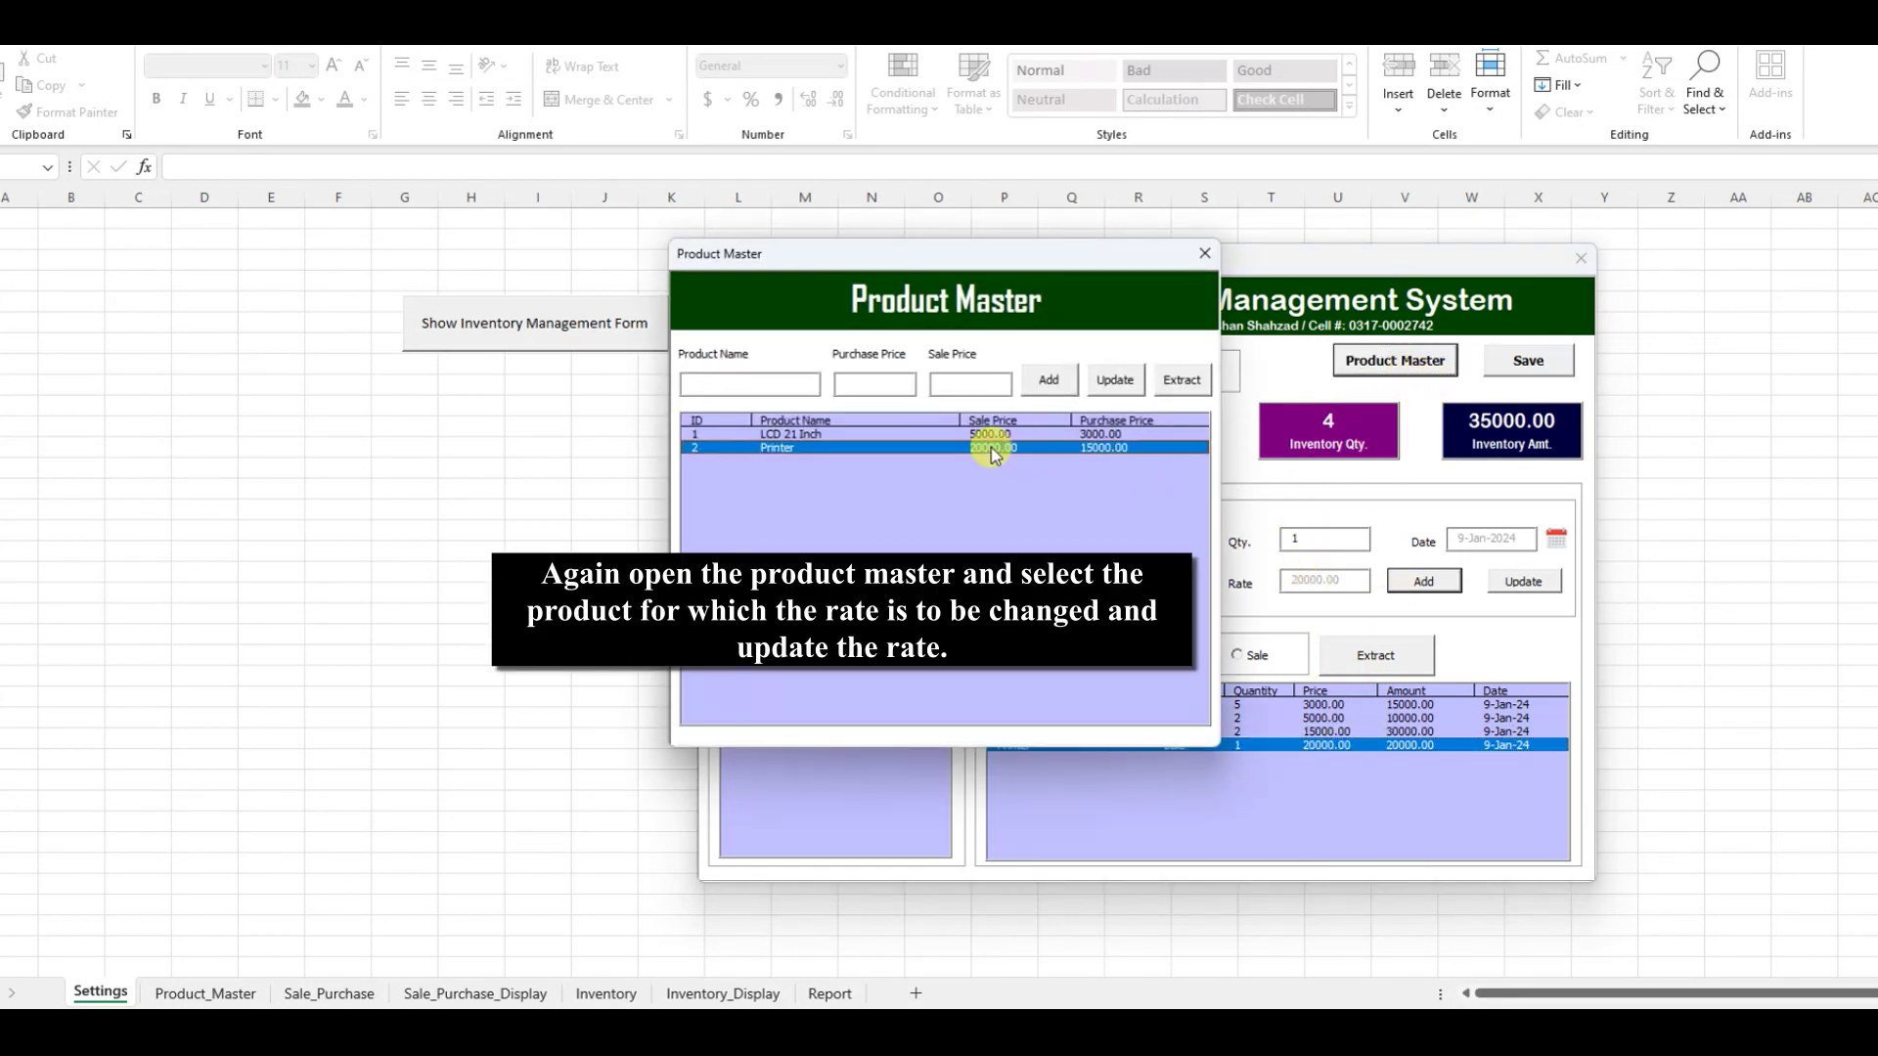
click(949, 382)
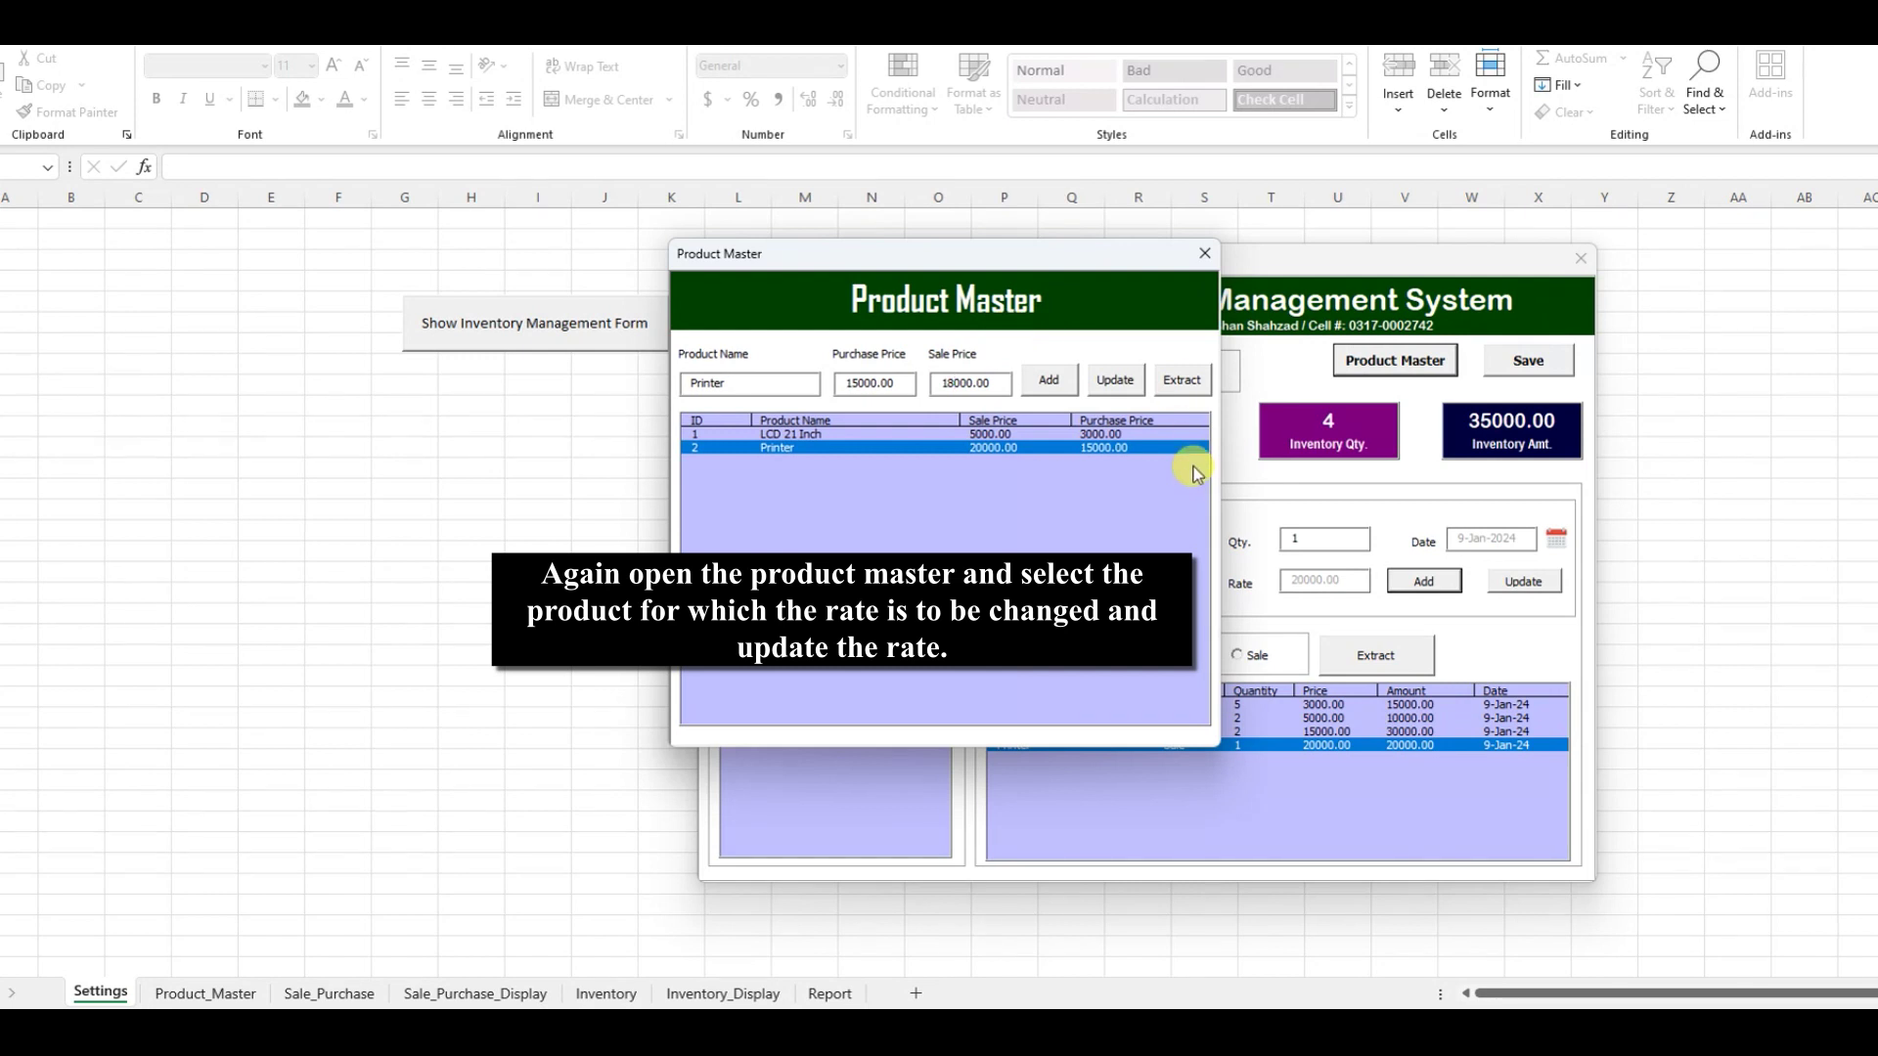
click(1116, 382)
click(1022, 584)
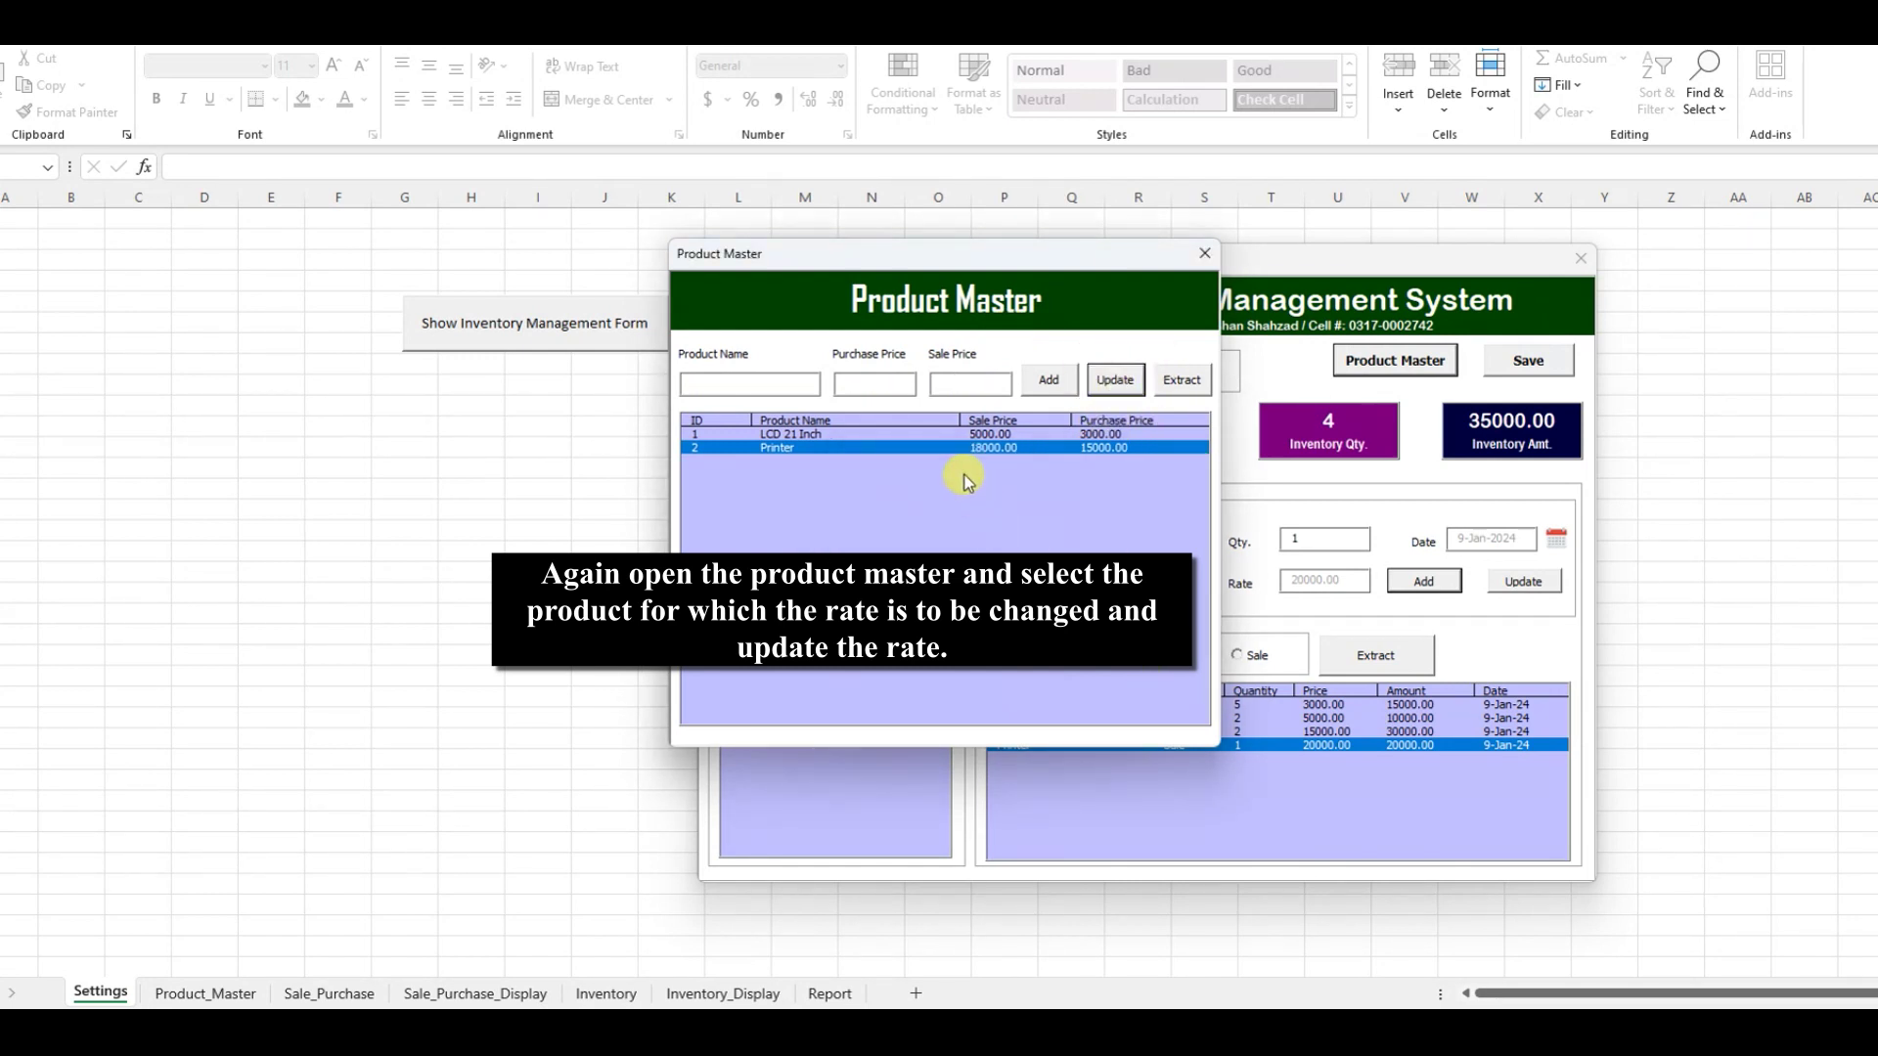
click(1205, 253)
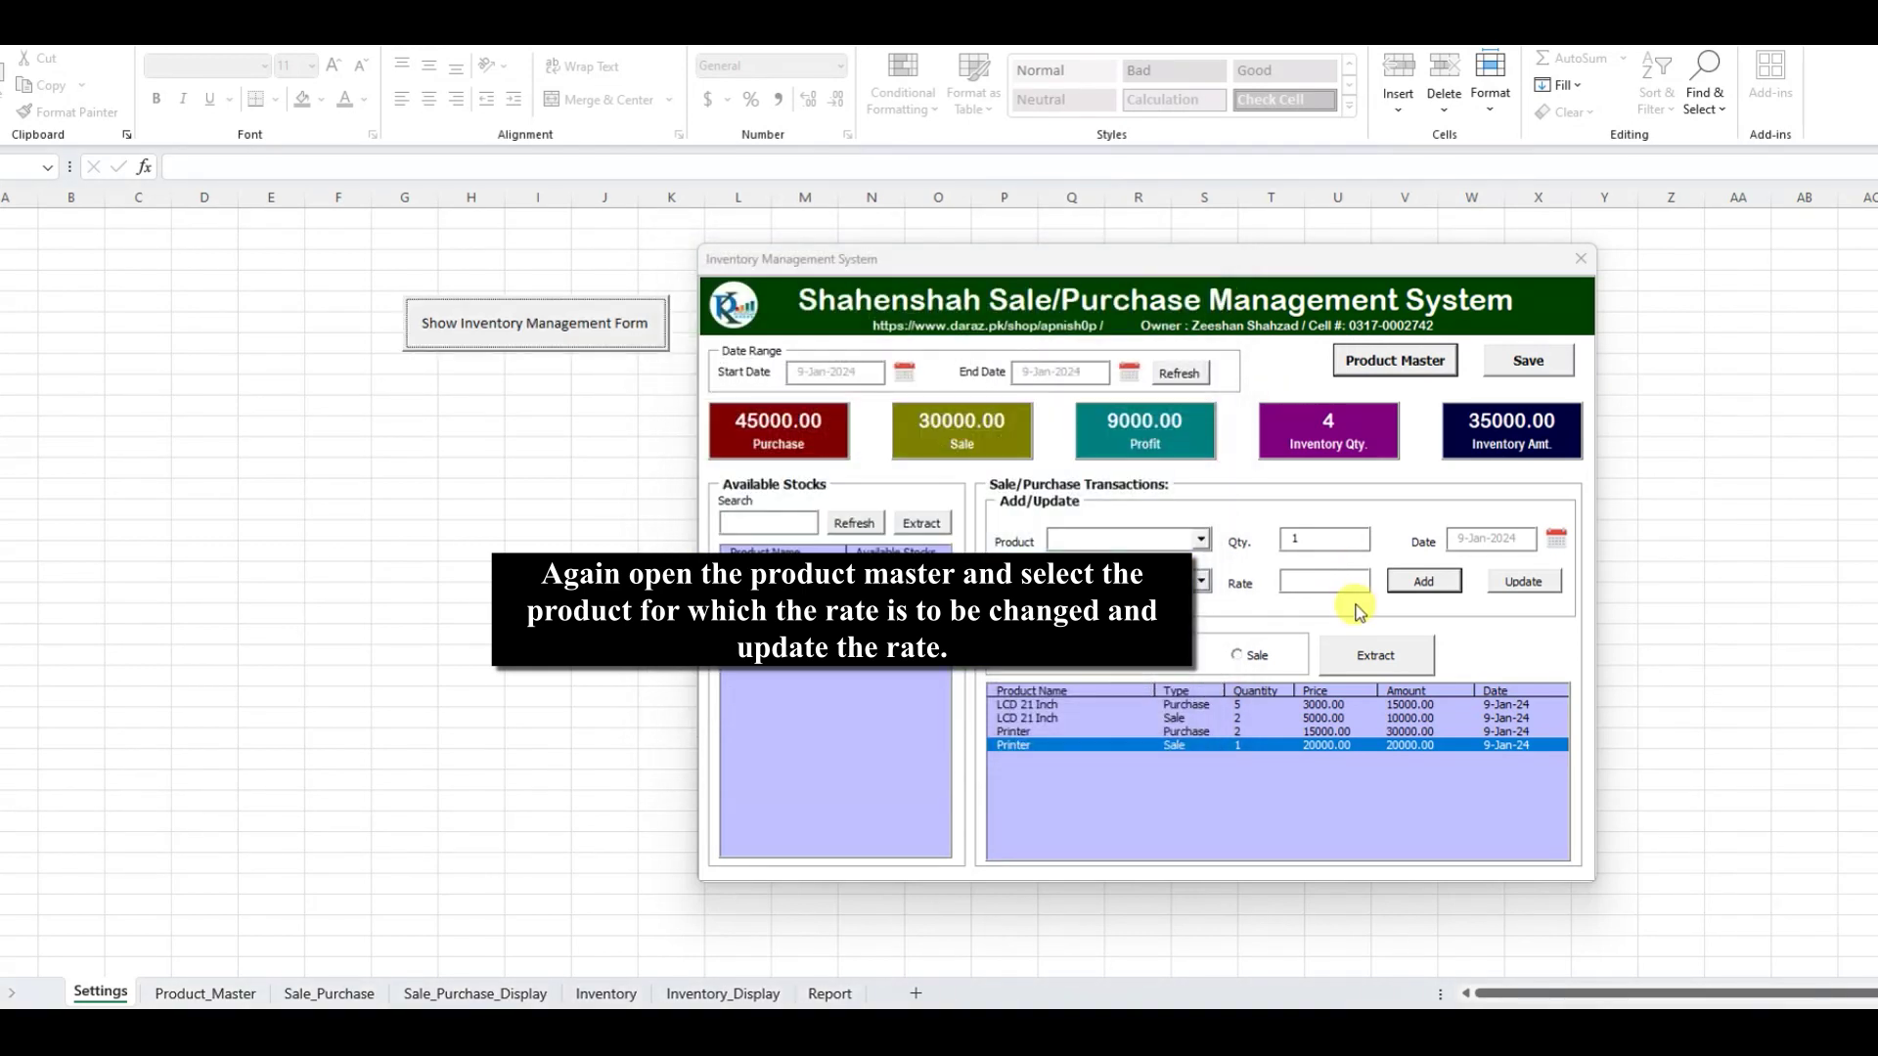
click(1128, 746)
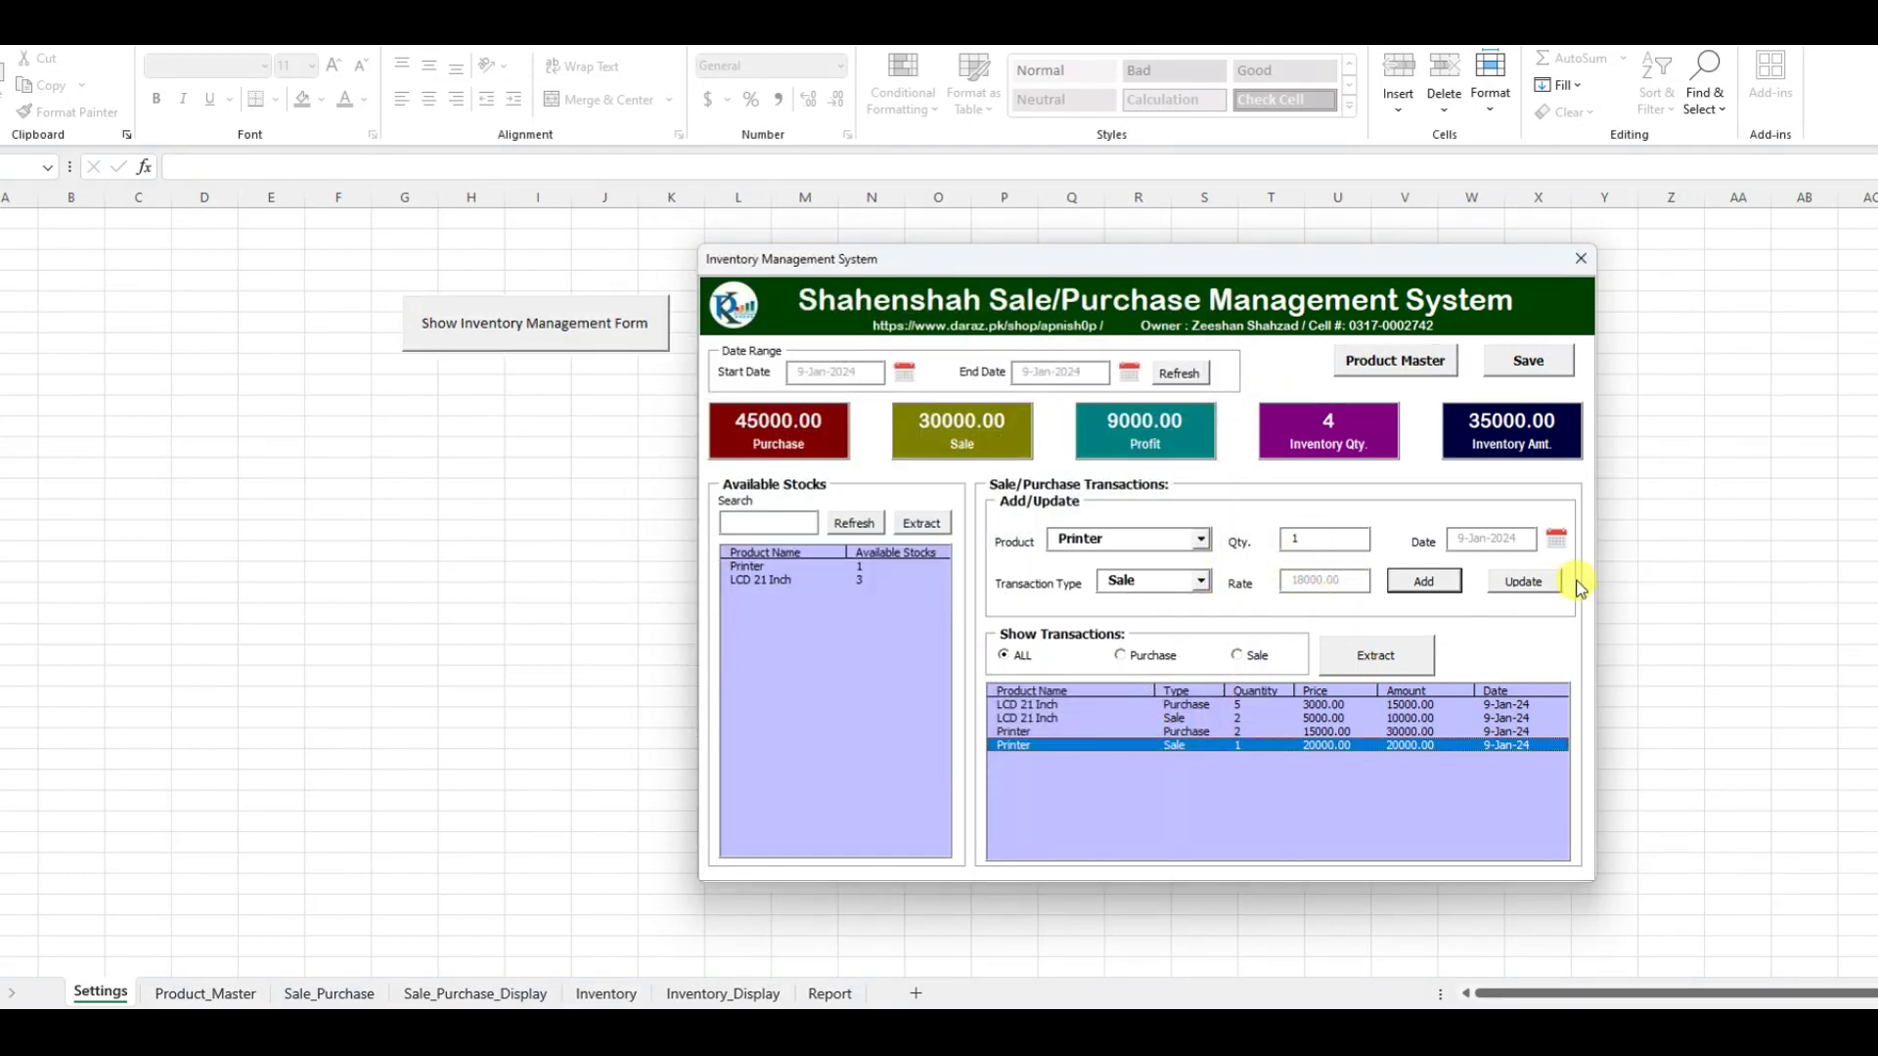
Update the Printer sale to the 18000 rate, save the inventory data, and close the form
click(1529, 584)
click(1008, 575)
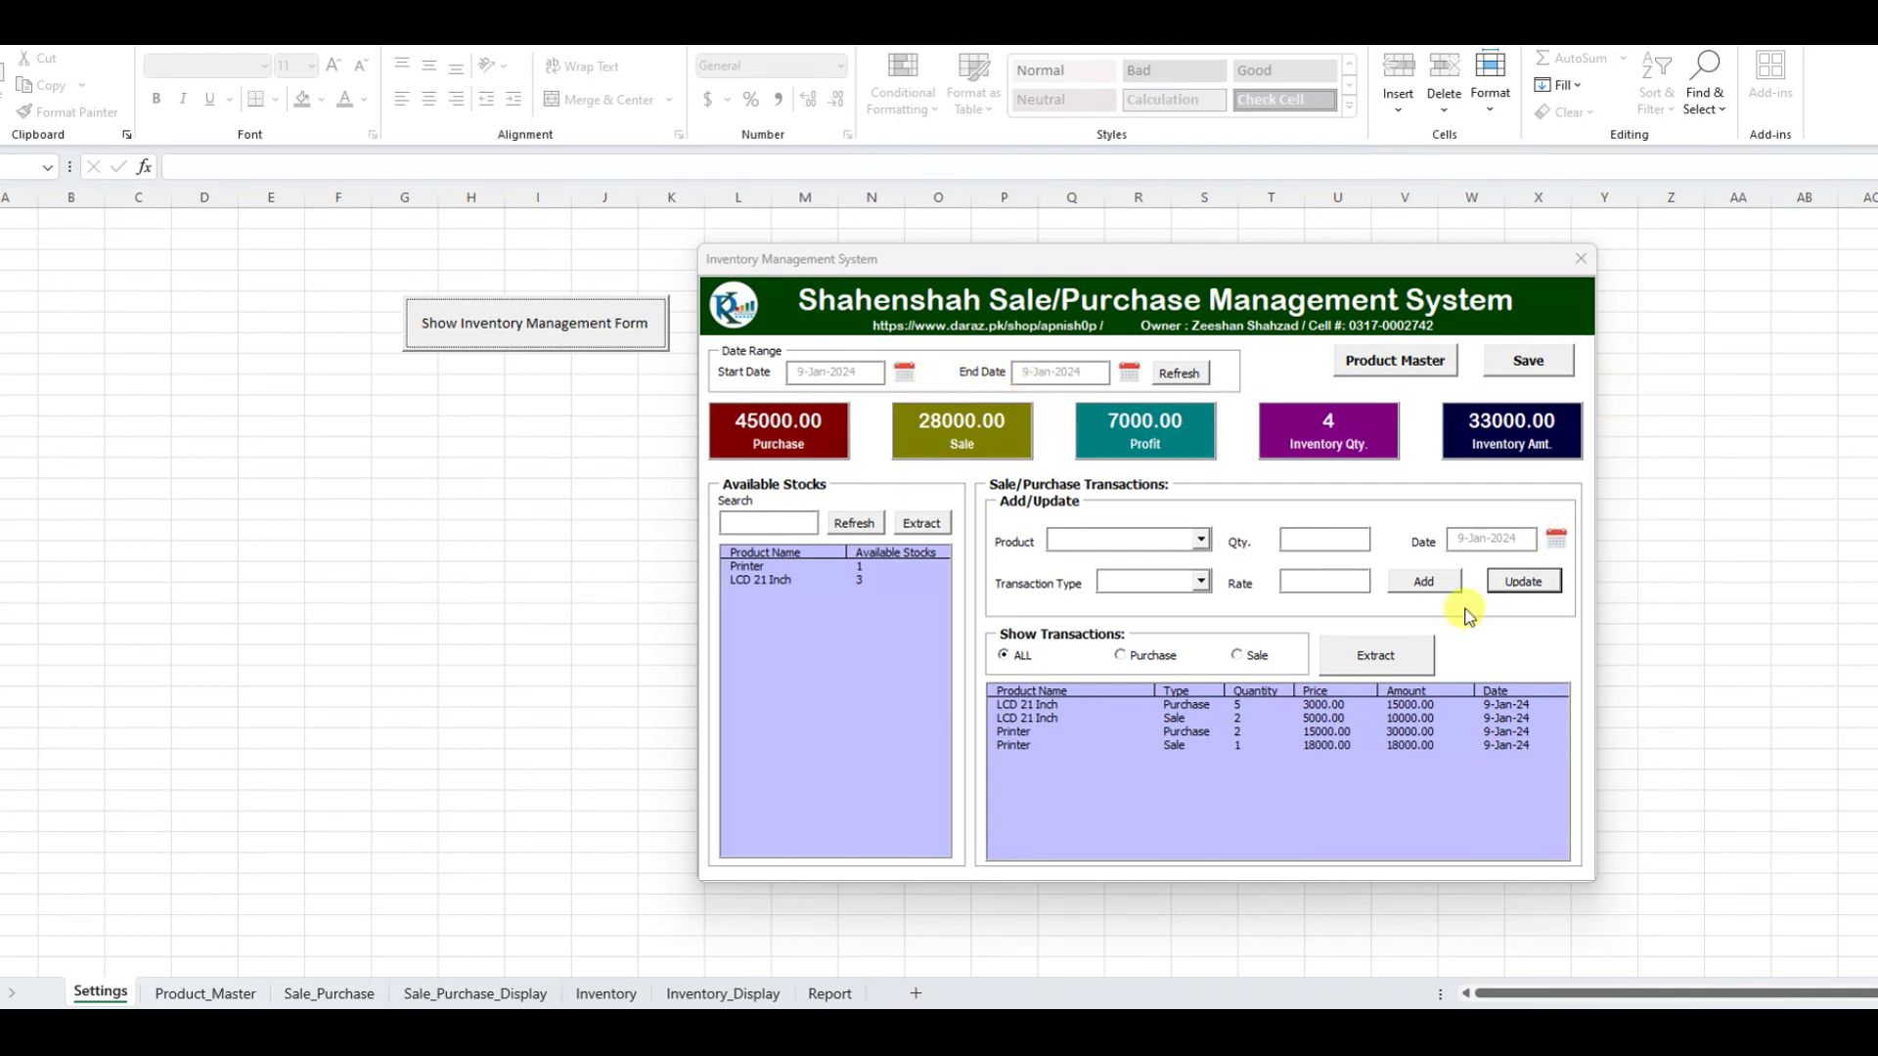
click(1528, 361)
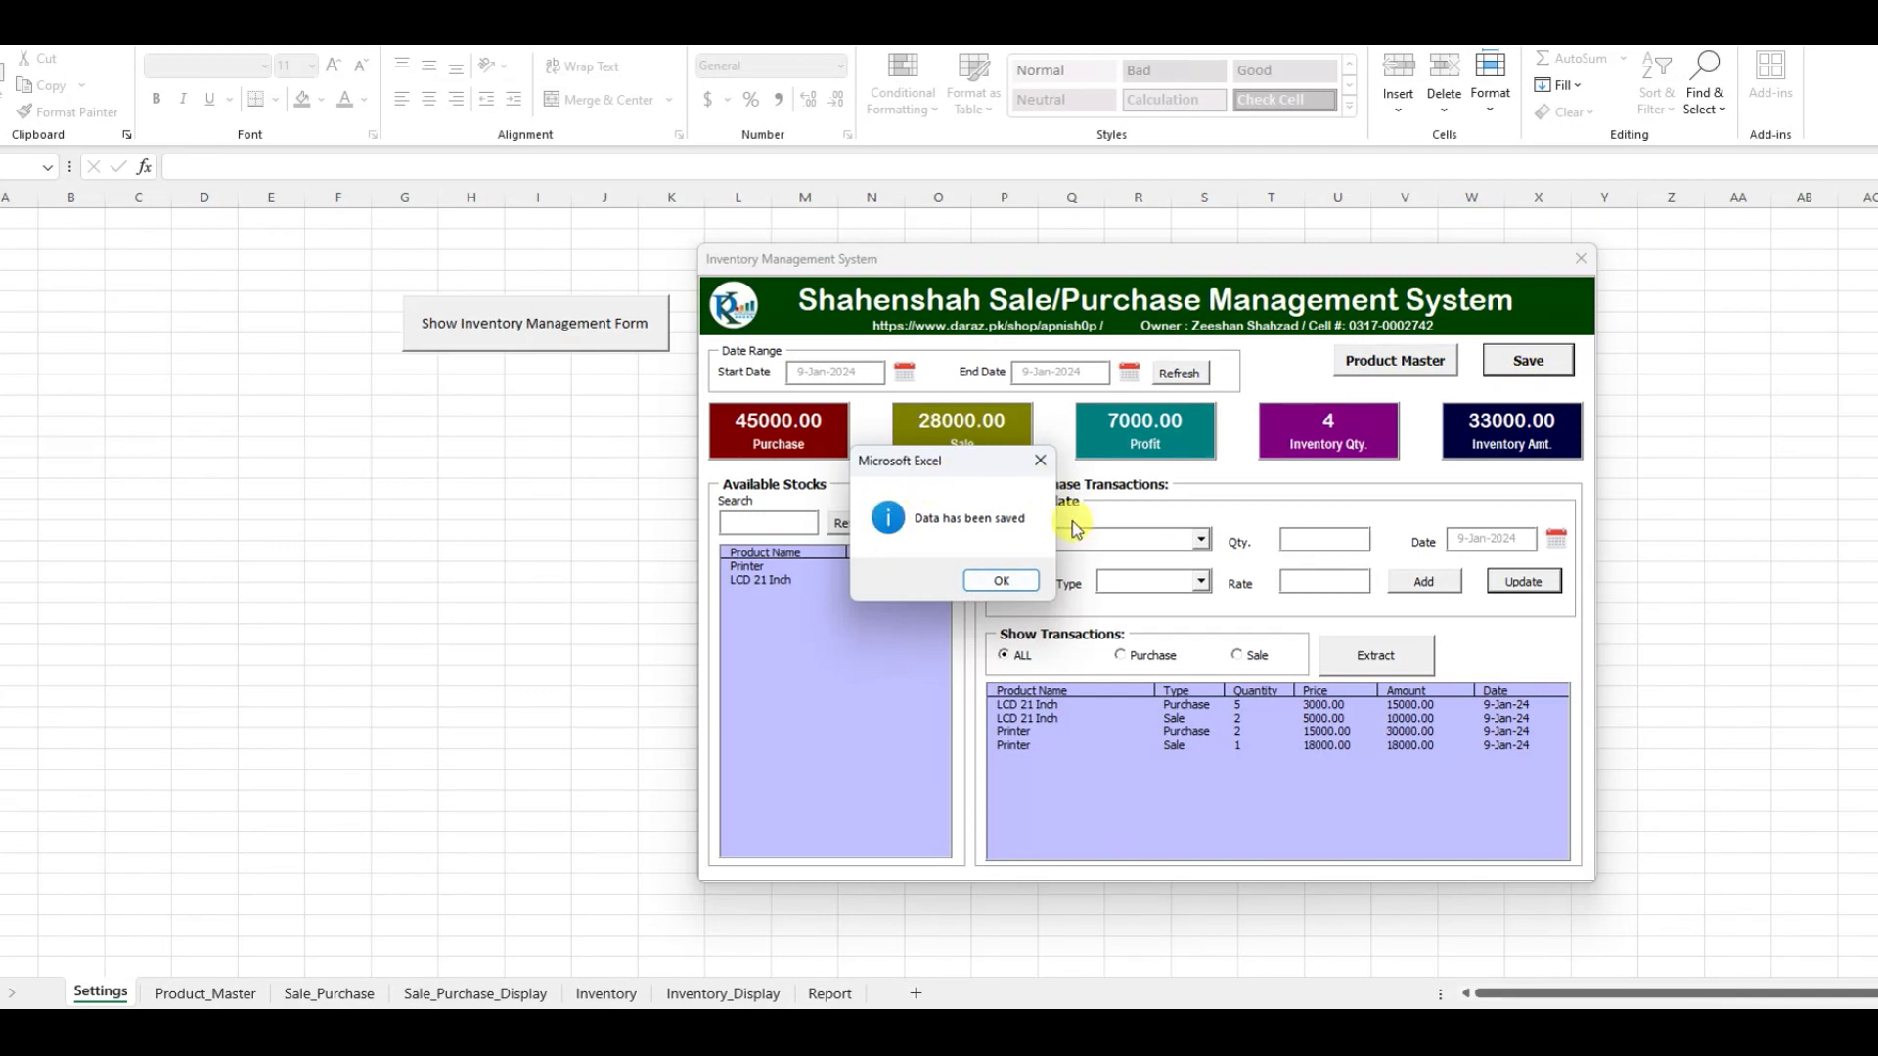
click(1003, 581)
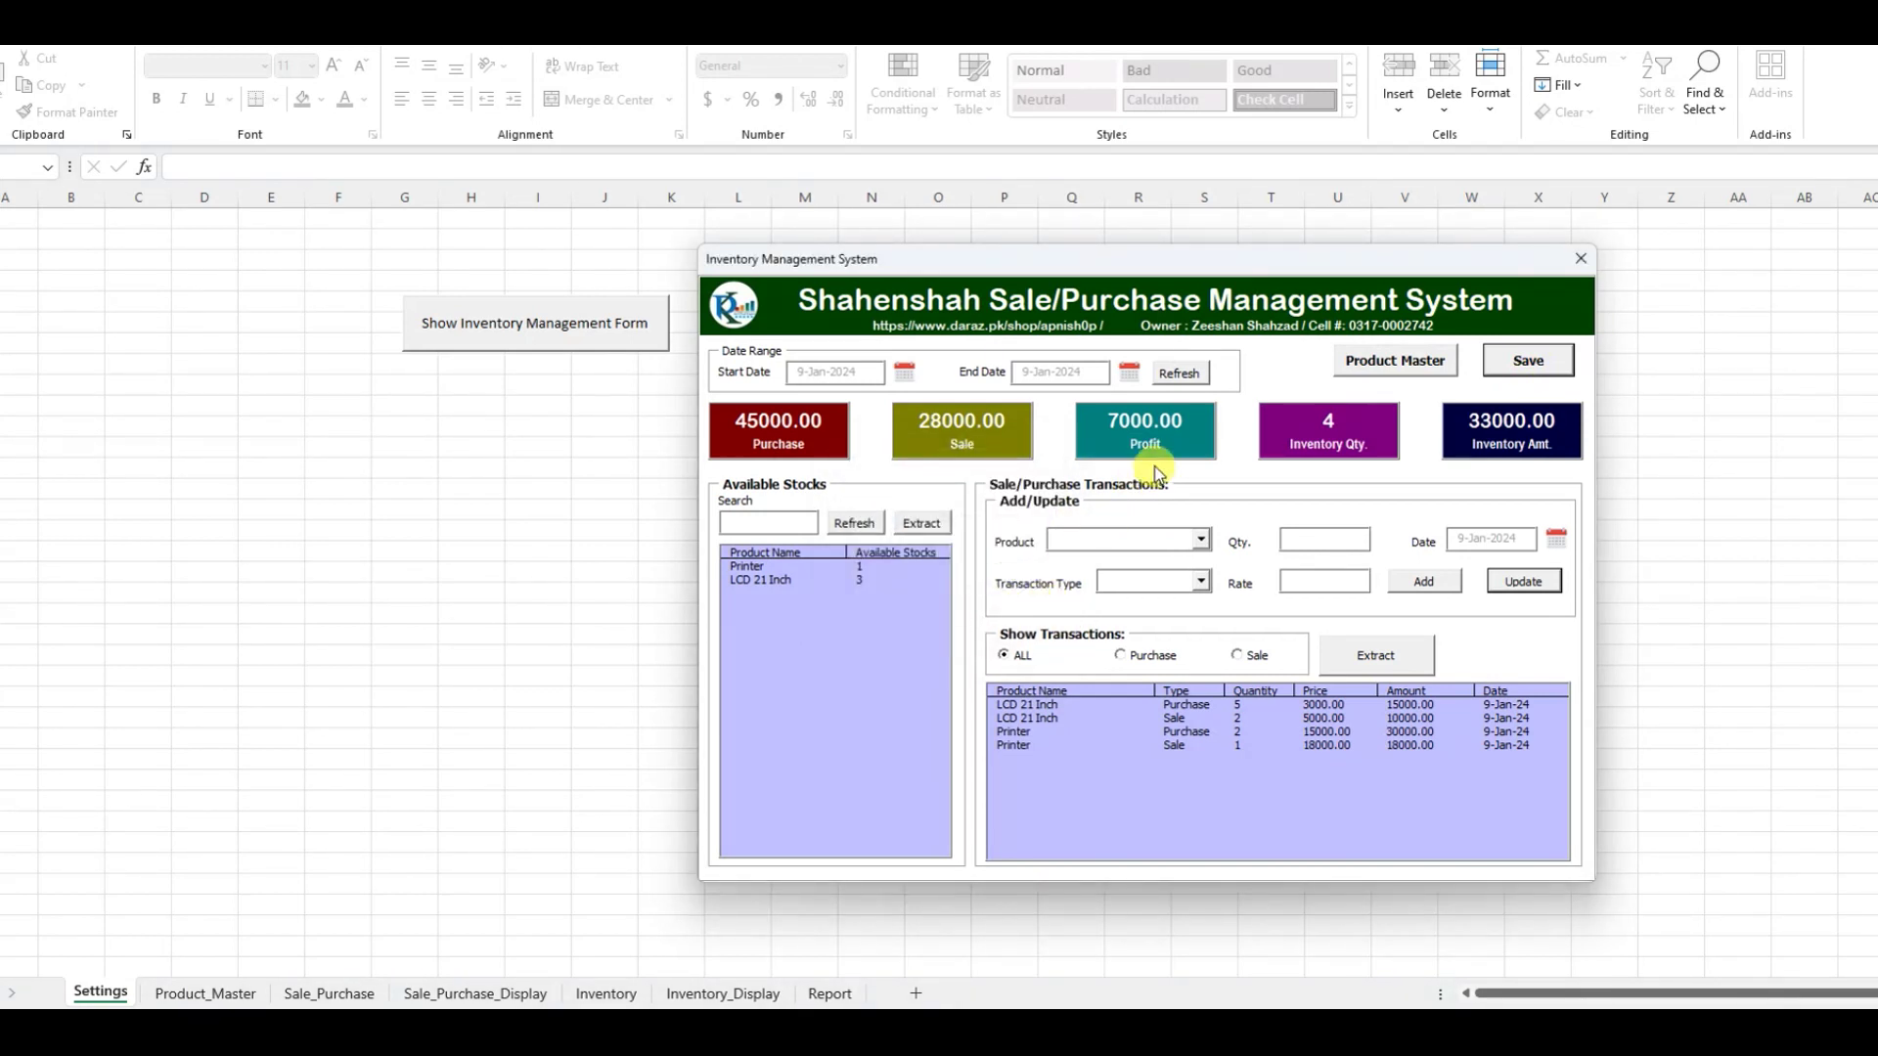
click(1581, 258)
click(344, 864)
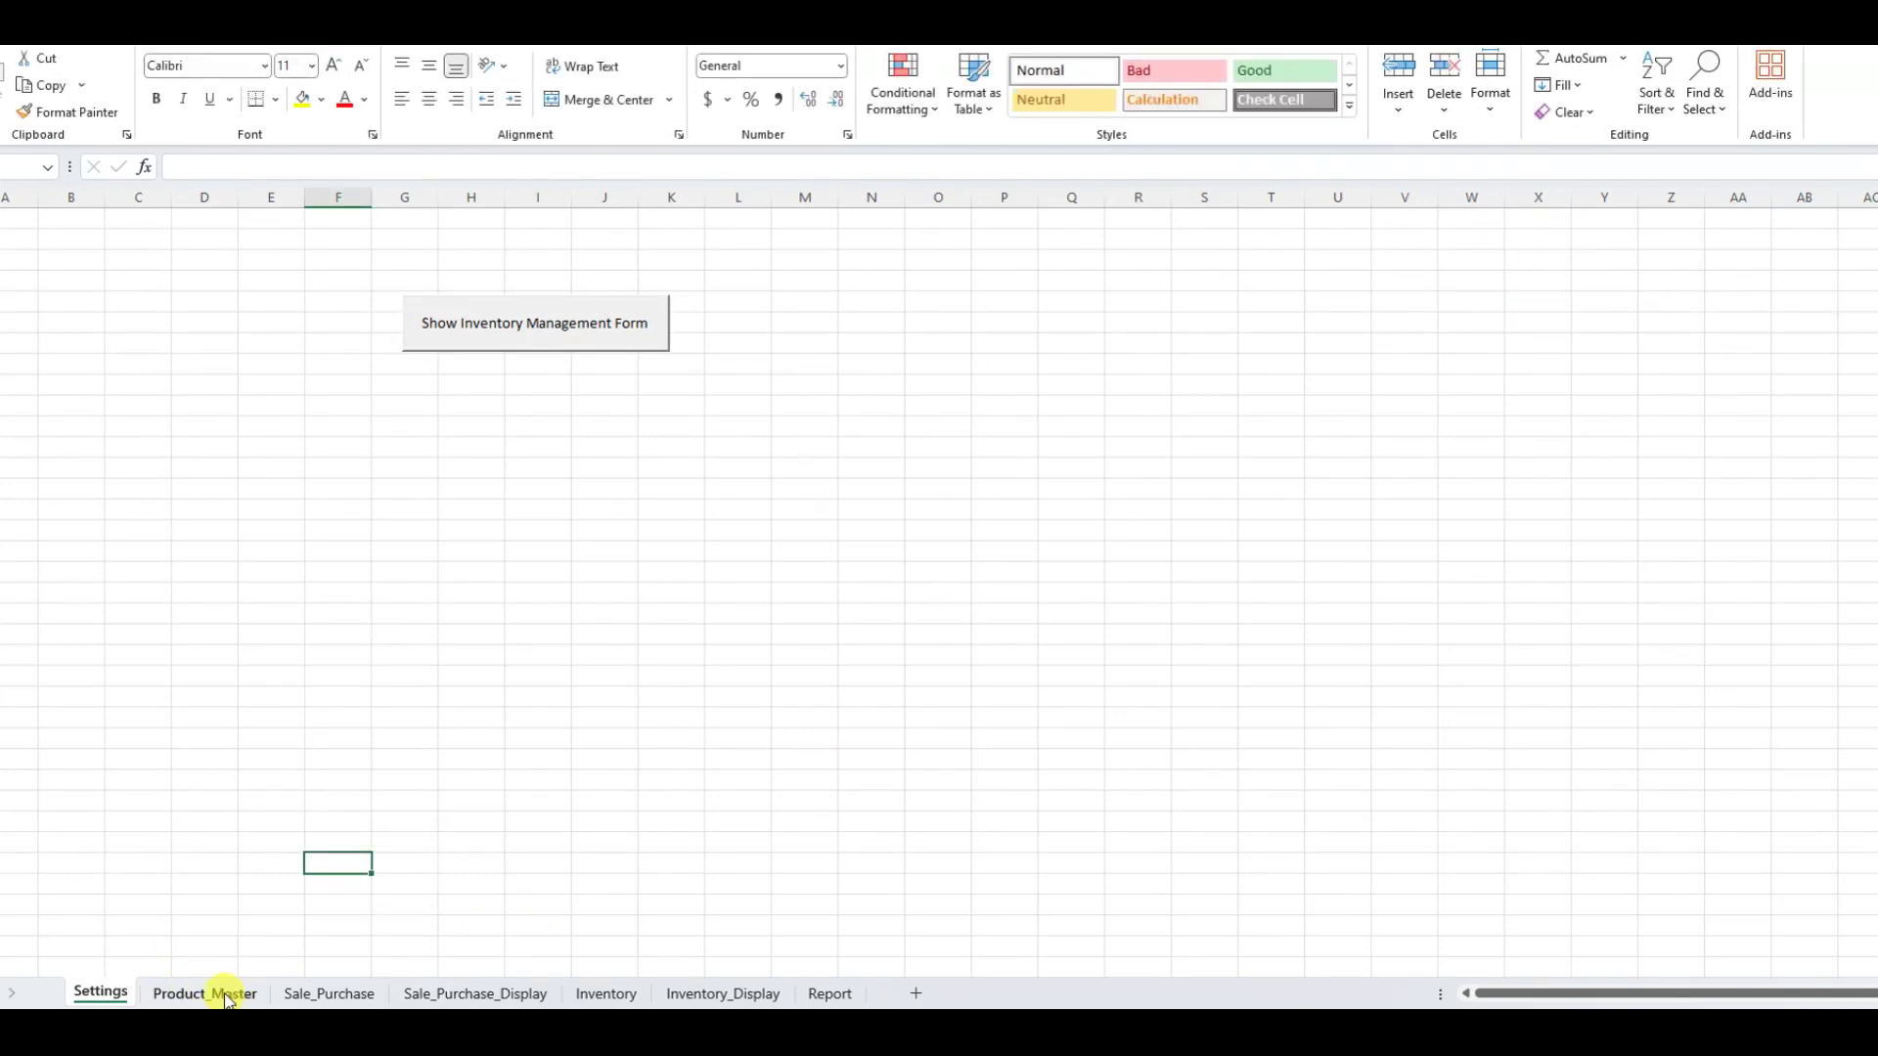
Review the LCD 21 Inch and Printer records on the Product_Master sheet
click(225, 994)
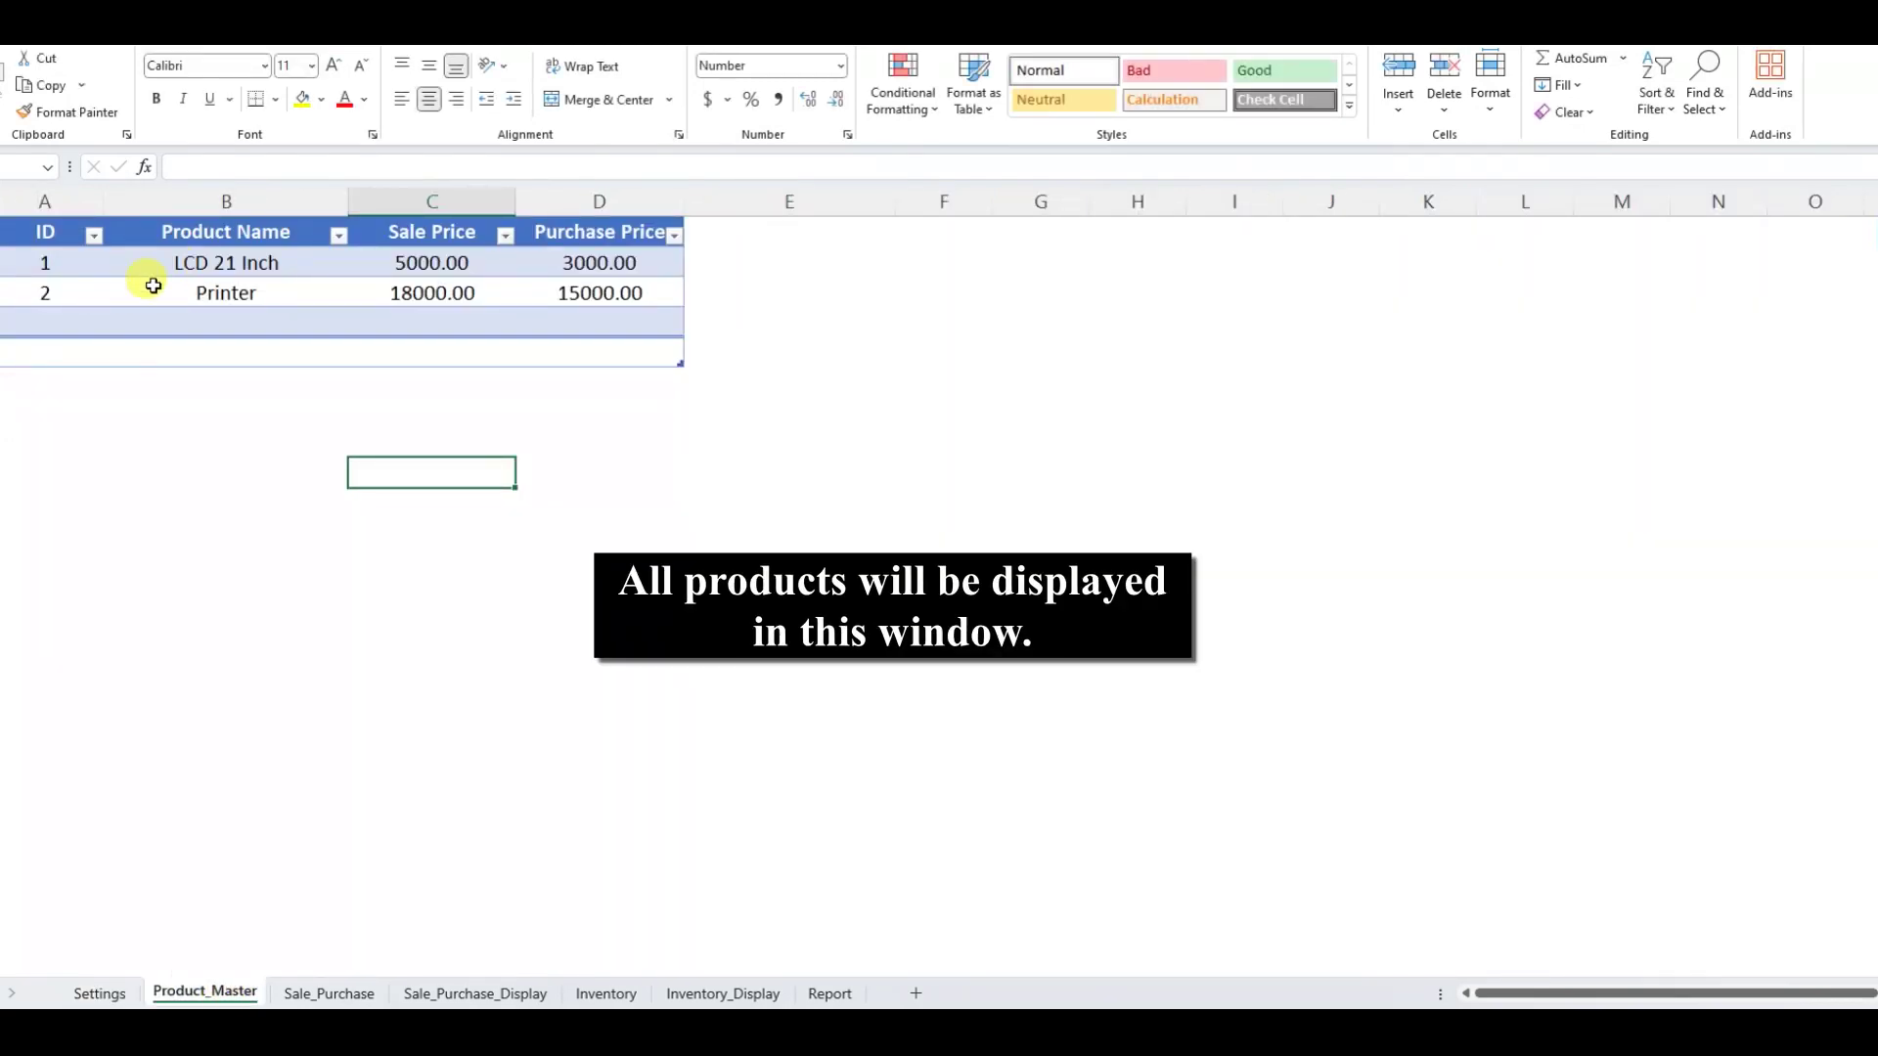
click(51, 268)
scroll(54, 271, up, 3)
click(220, 262)
click(233, 293)
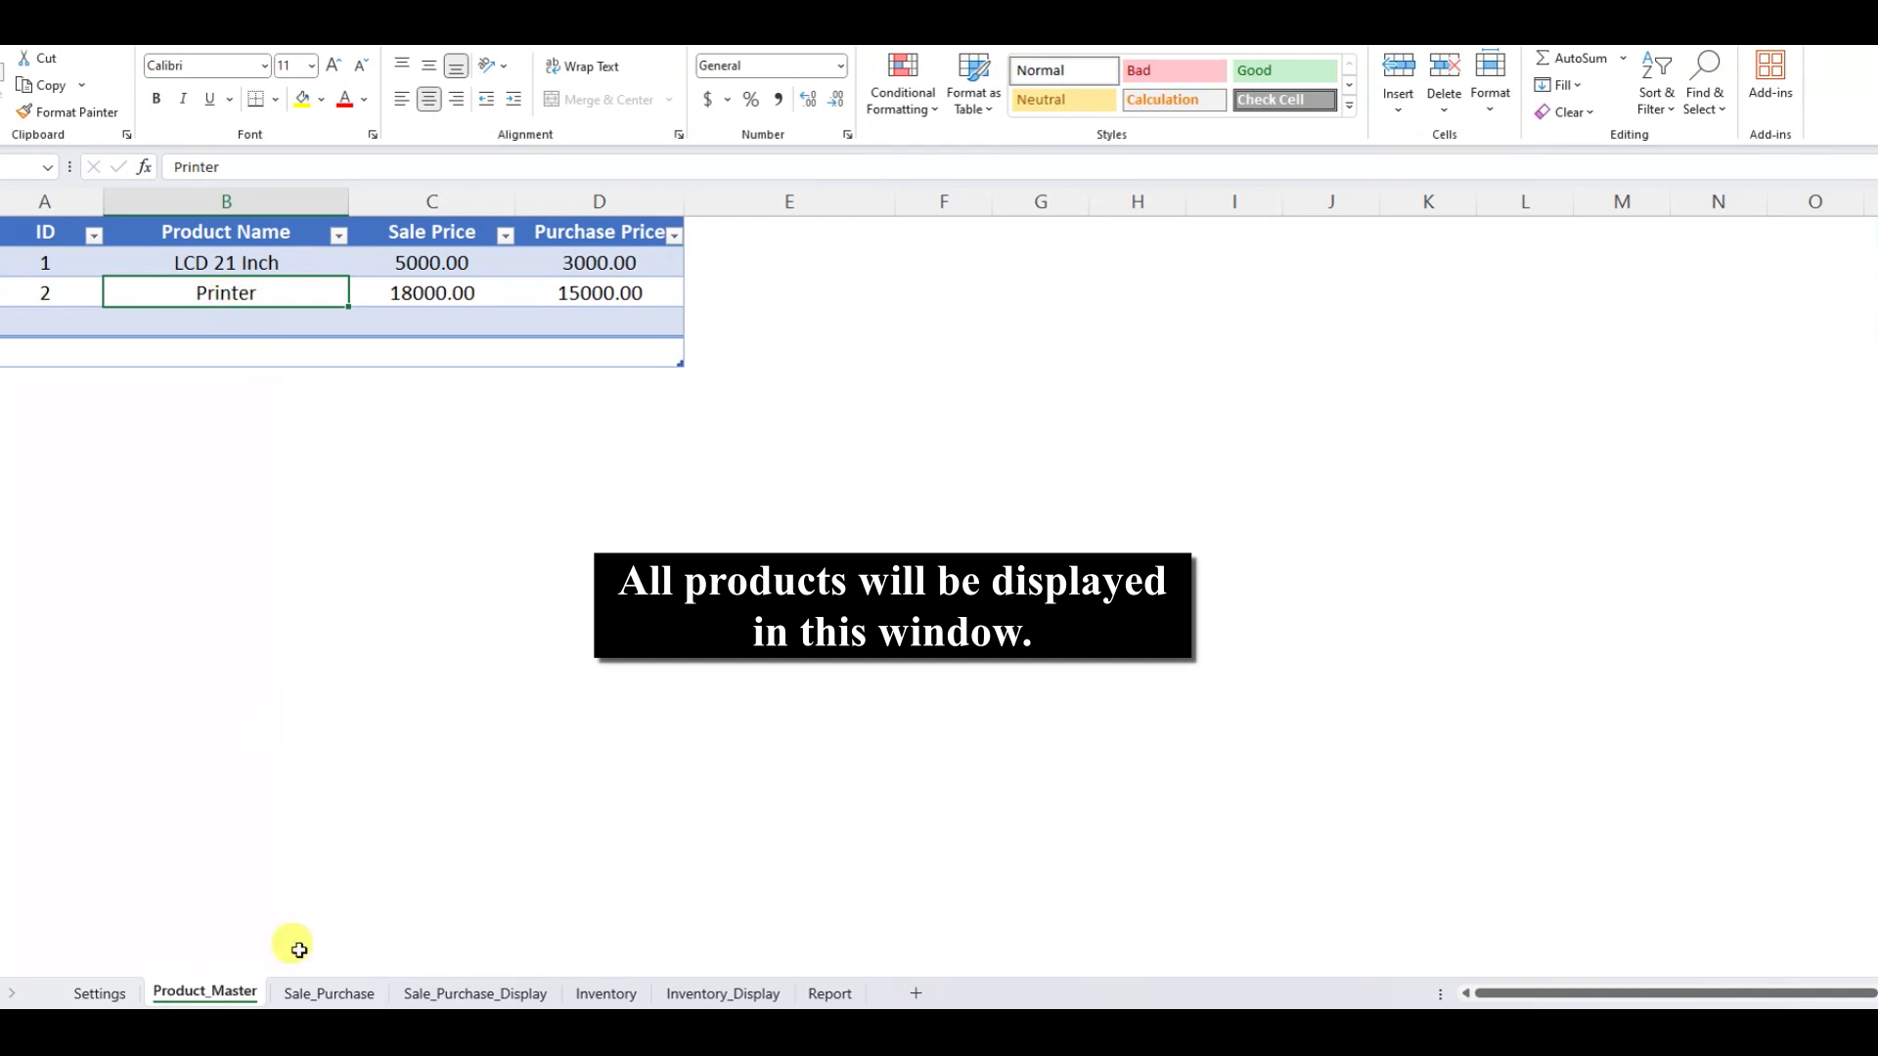
Give Sale_Purchase range A1:H10 all borders and centred values, then view Sale_Purchase_Display
click(327, 993)
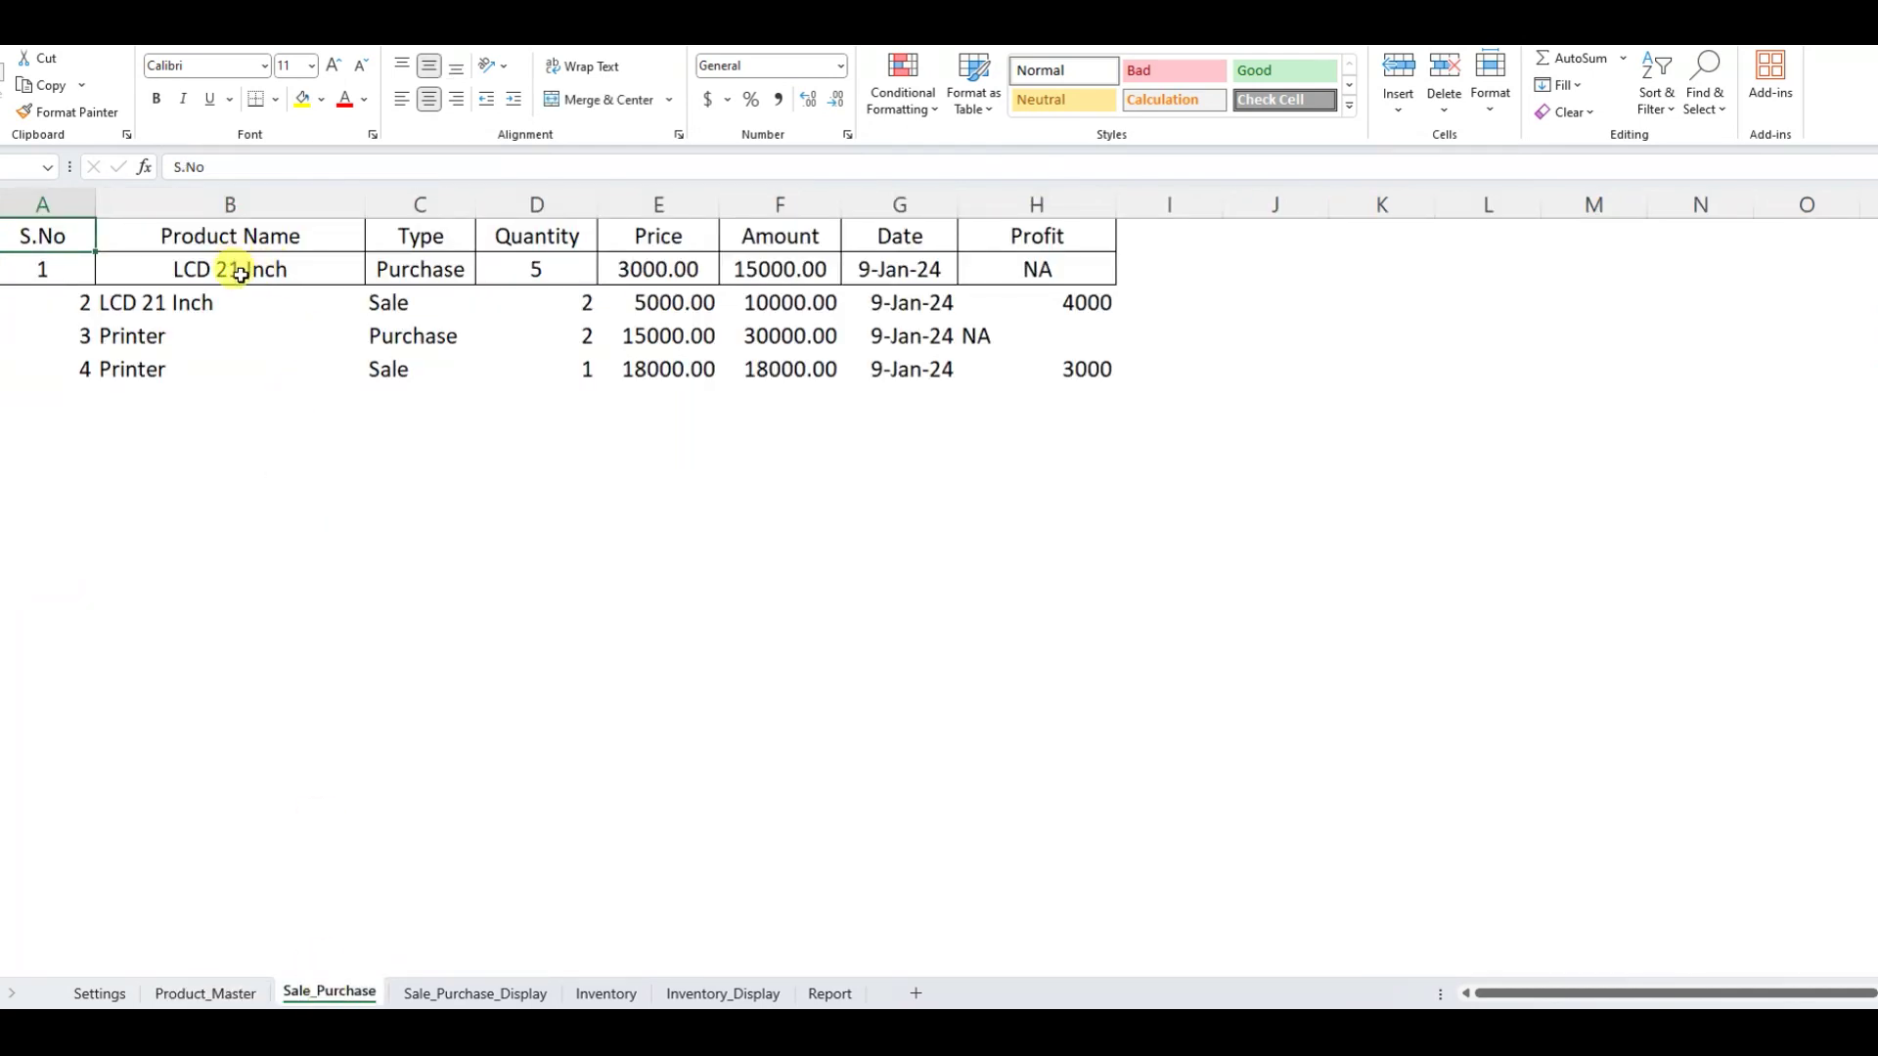
click(191, 269)
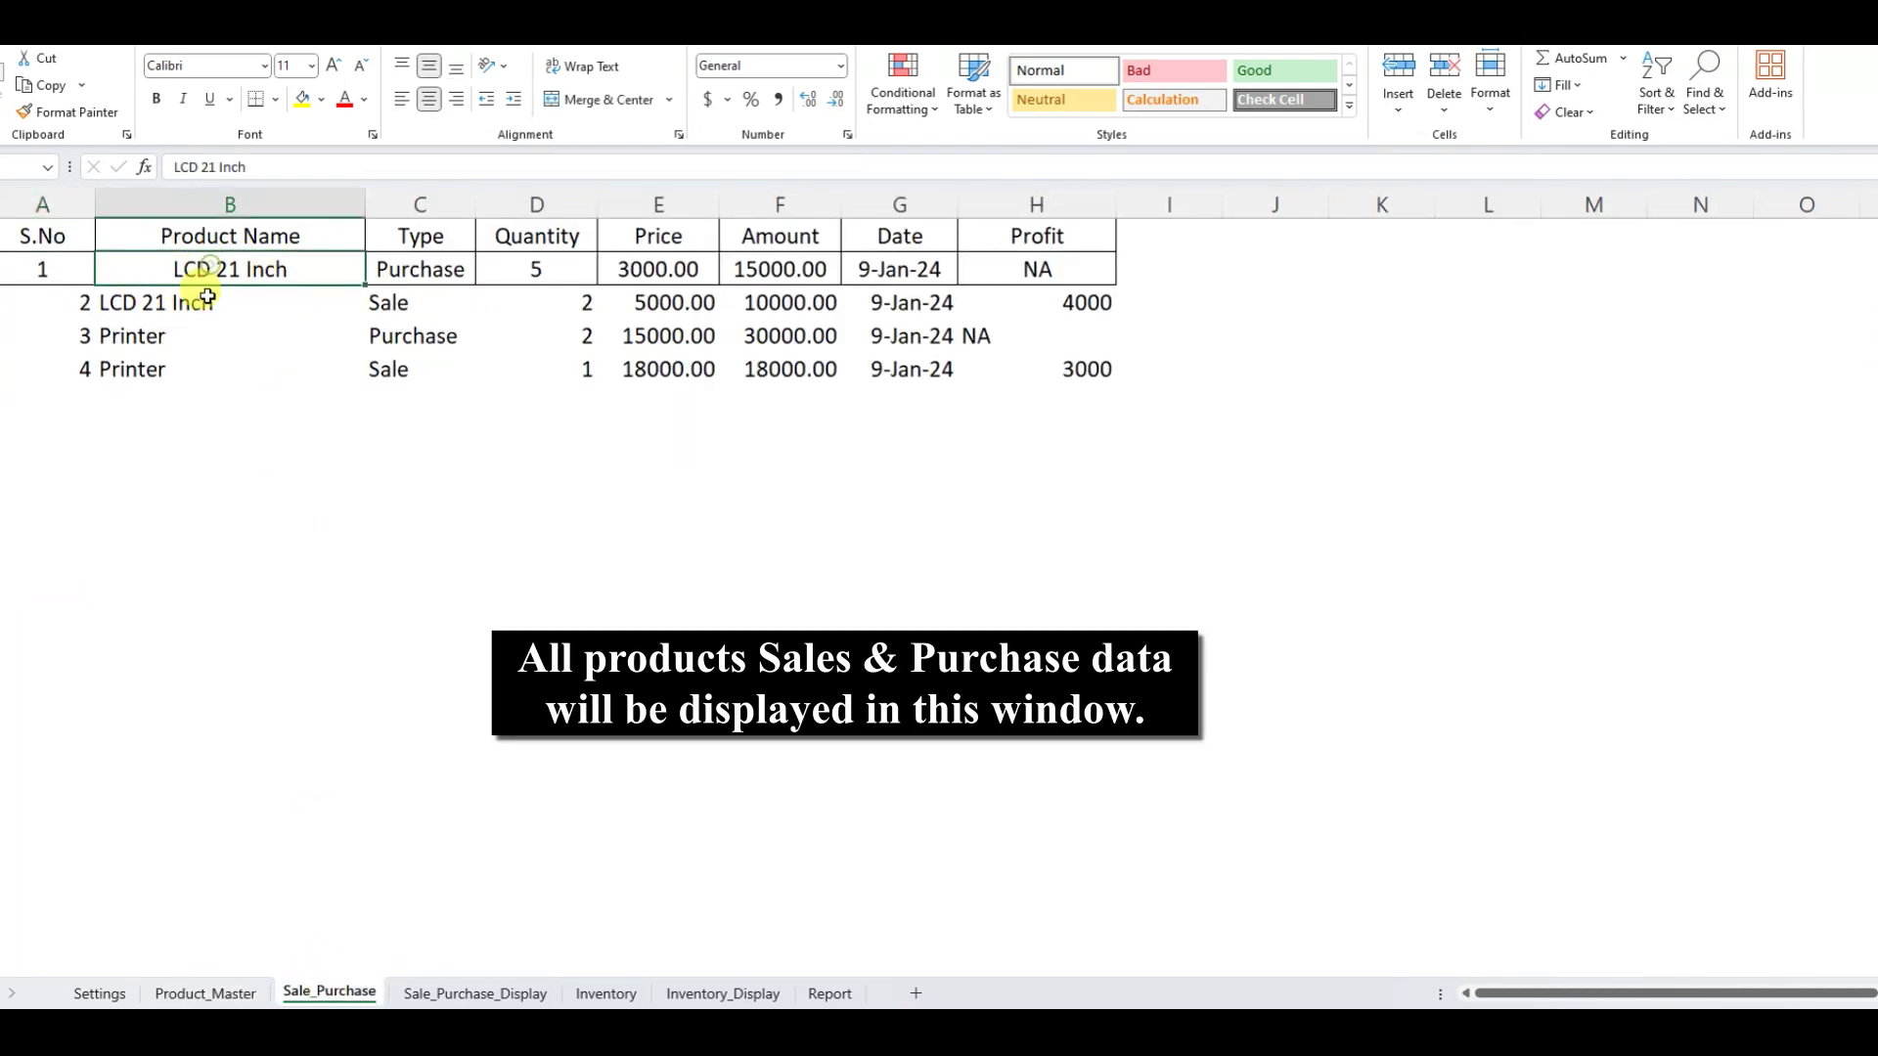
mouse_move(42, 266)
mouse_down()
mouse_move(900, 438)
mouse_move(1027, 545)
mouse_up()
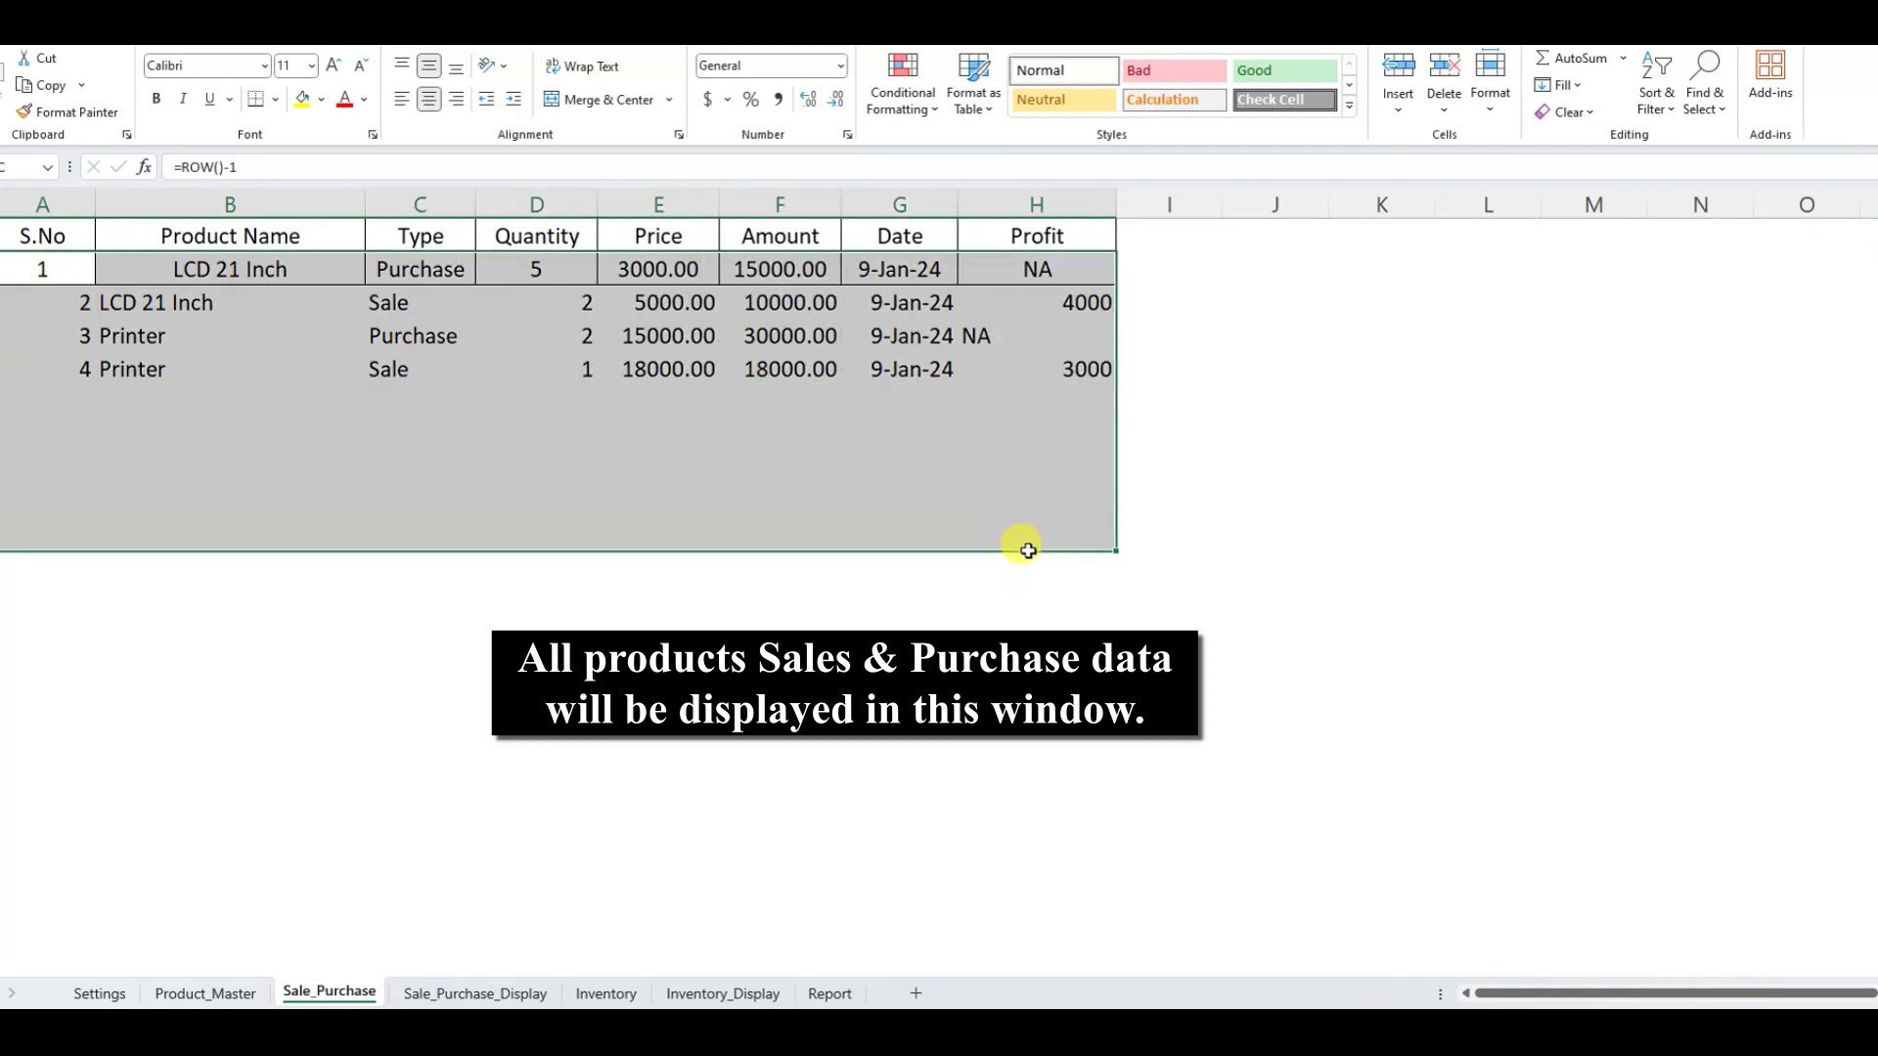
click(276, 99)
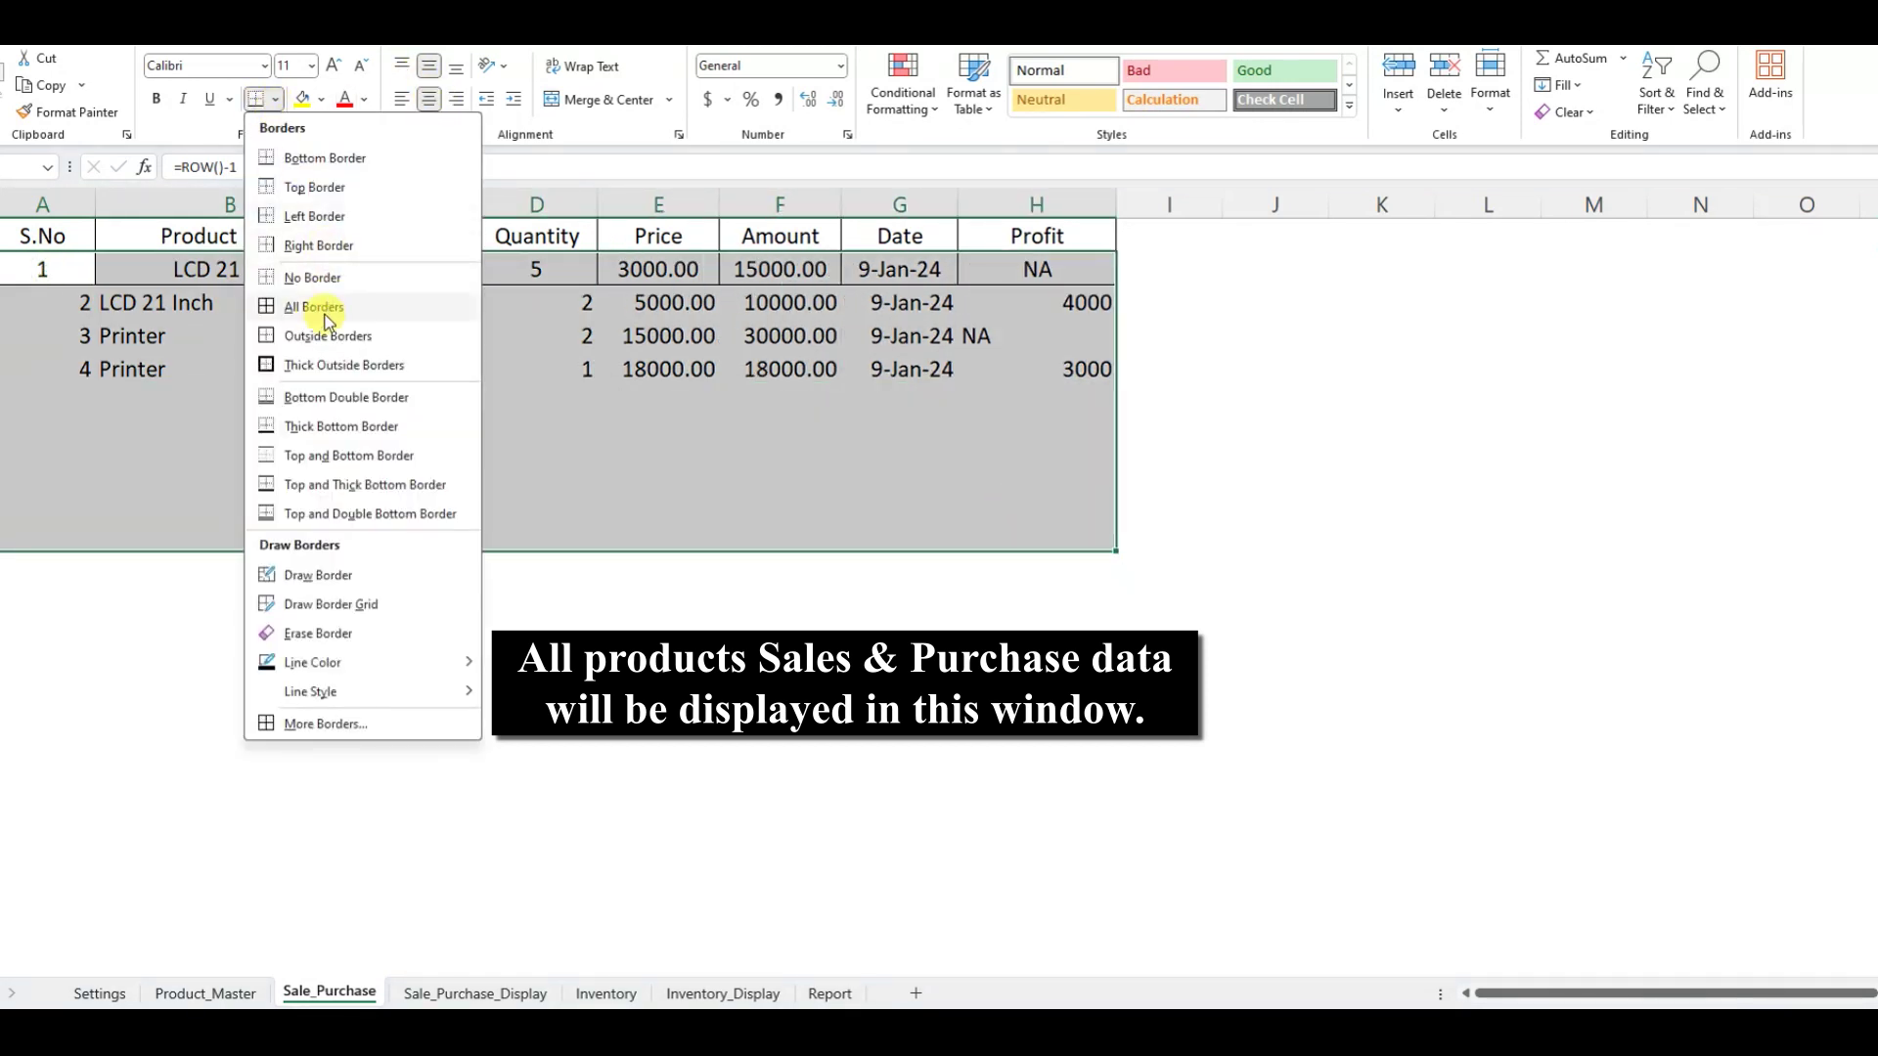
click(315, 309)
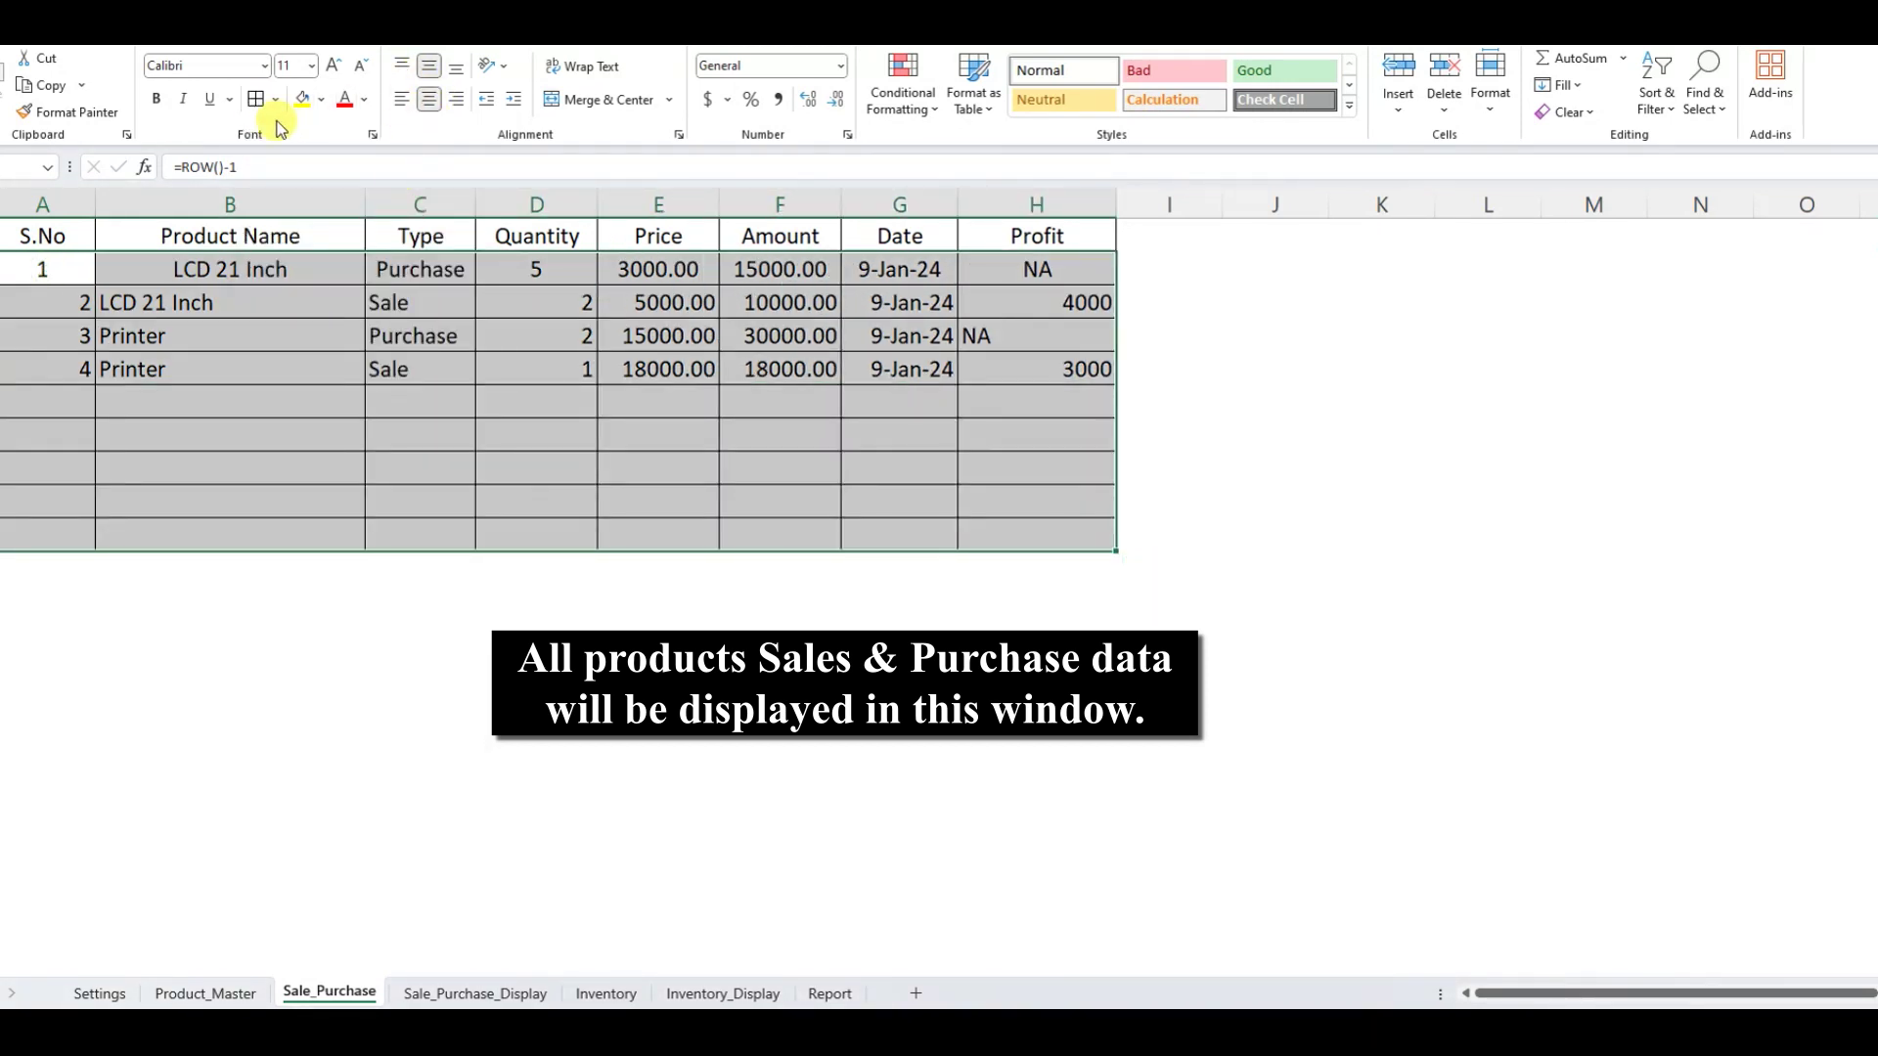
click(421, 103)
click(429, 103)
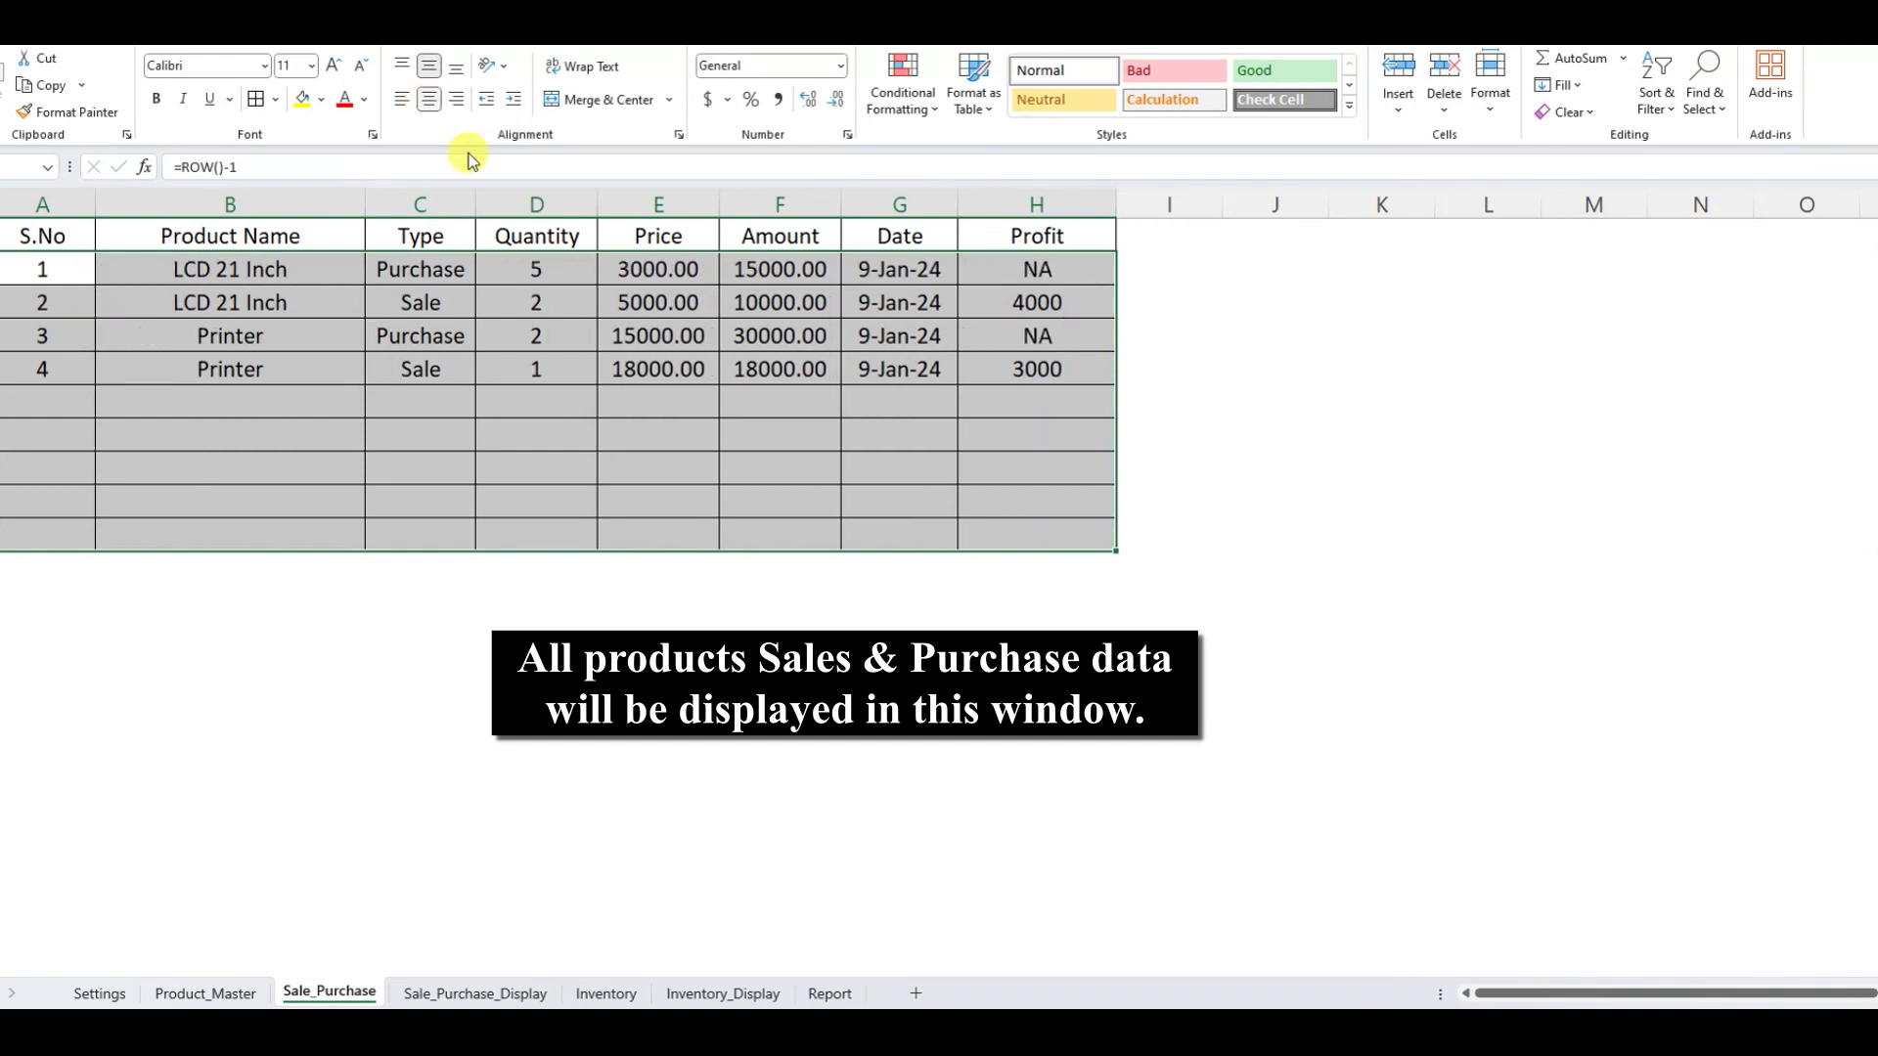
click(538, 598)
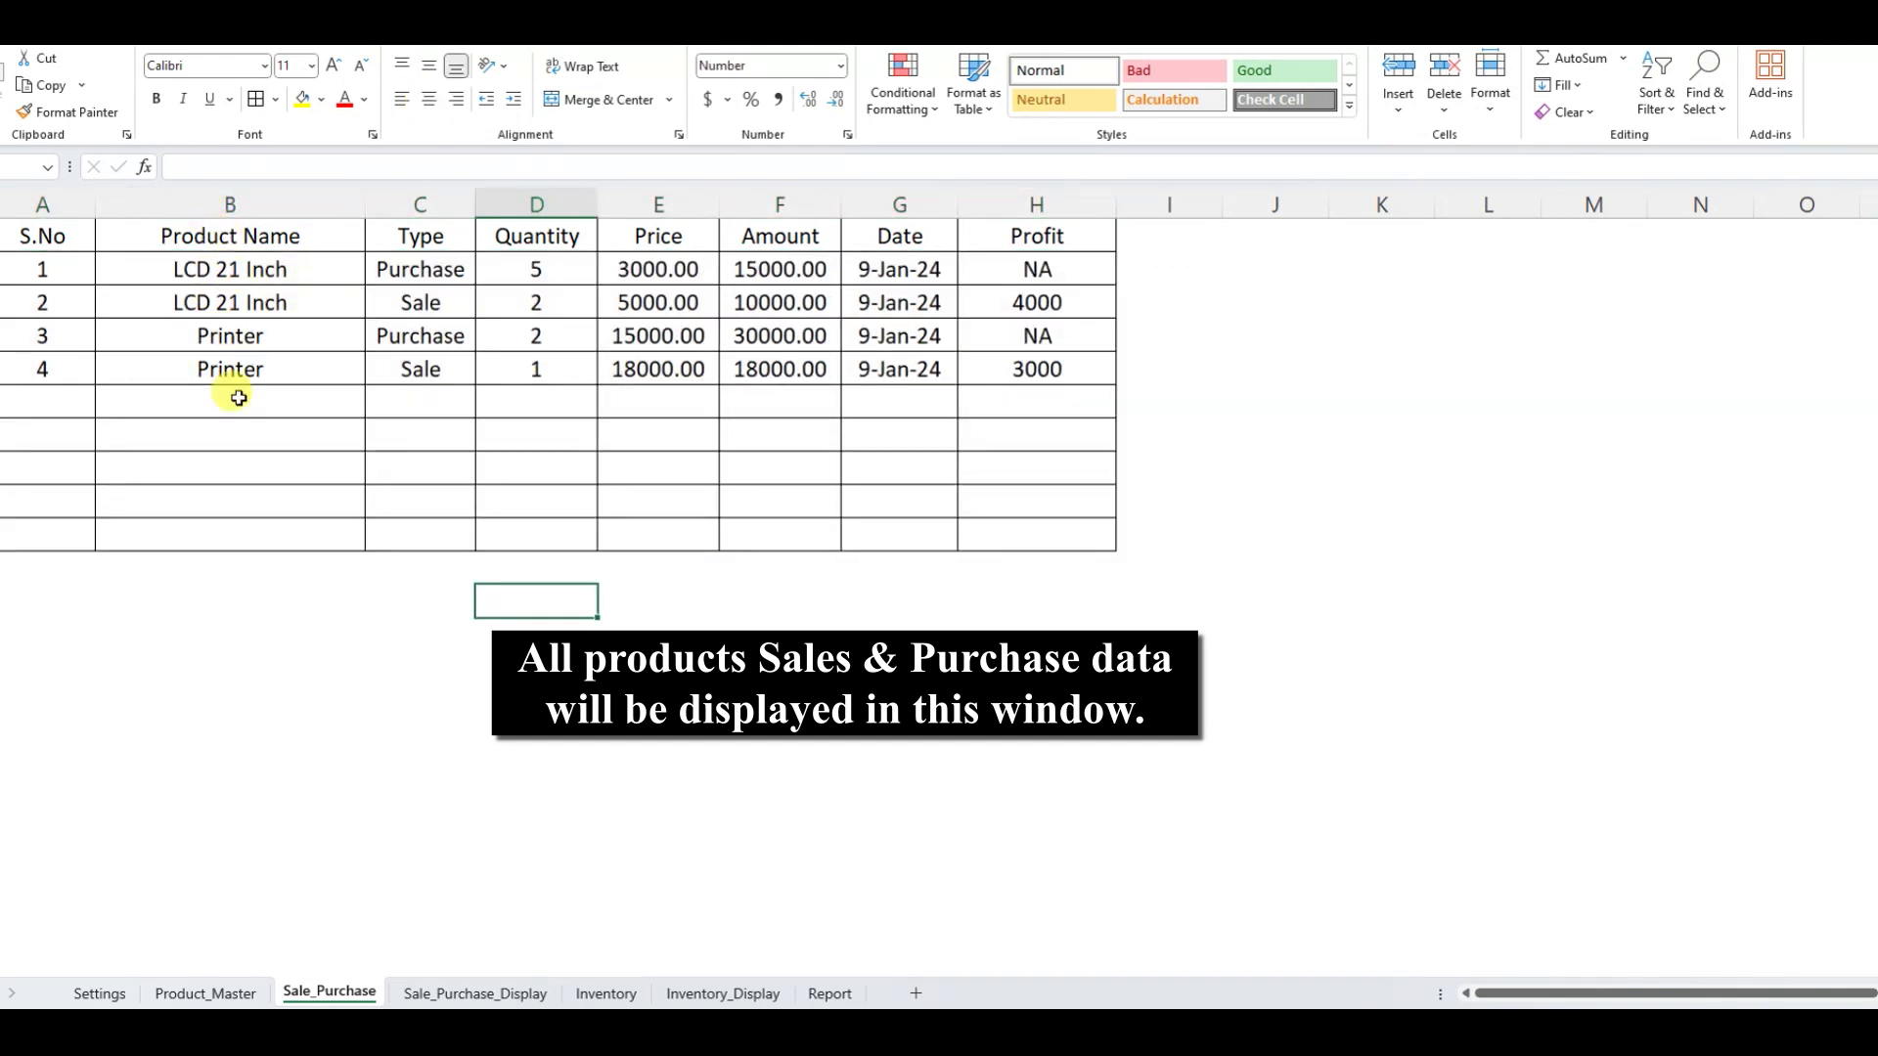
click(462, 1003)
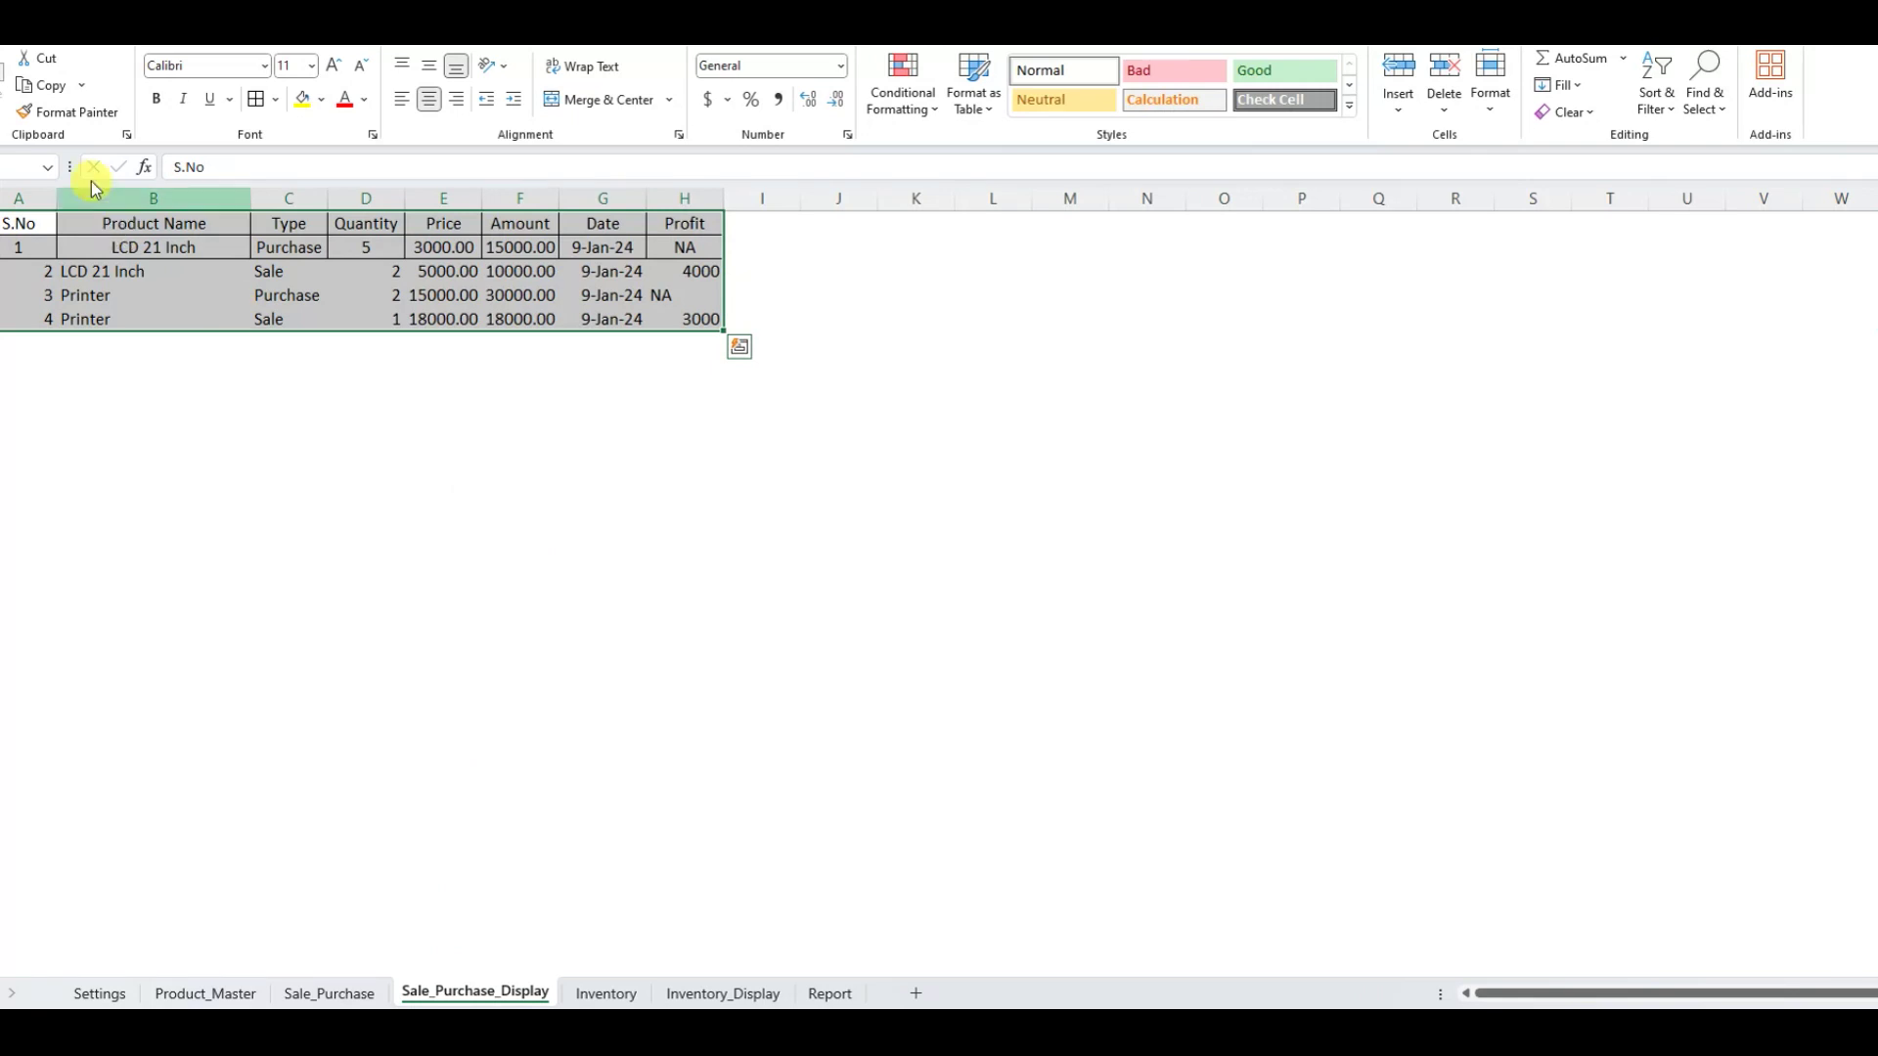
Check the Printer Purchase quantity and the LCD 21 Inch stock value of 15000 on the Inventory sheet
click(310, 404)
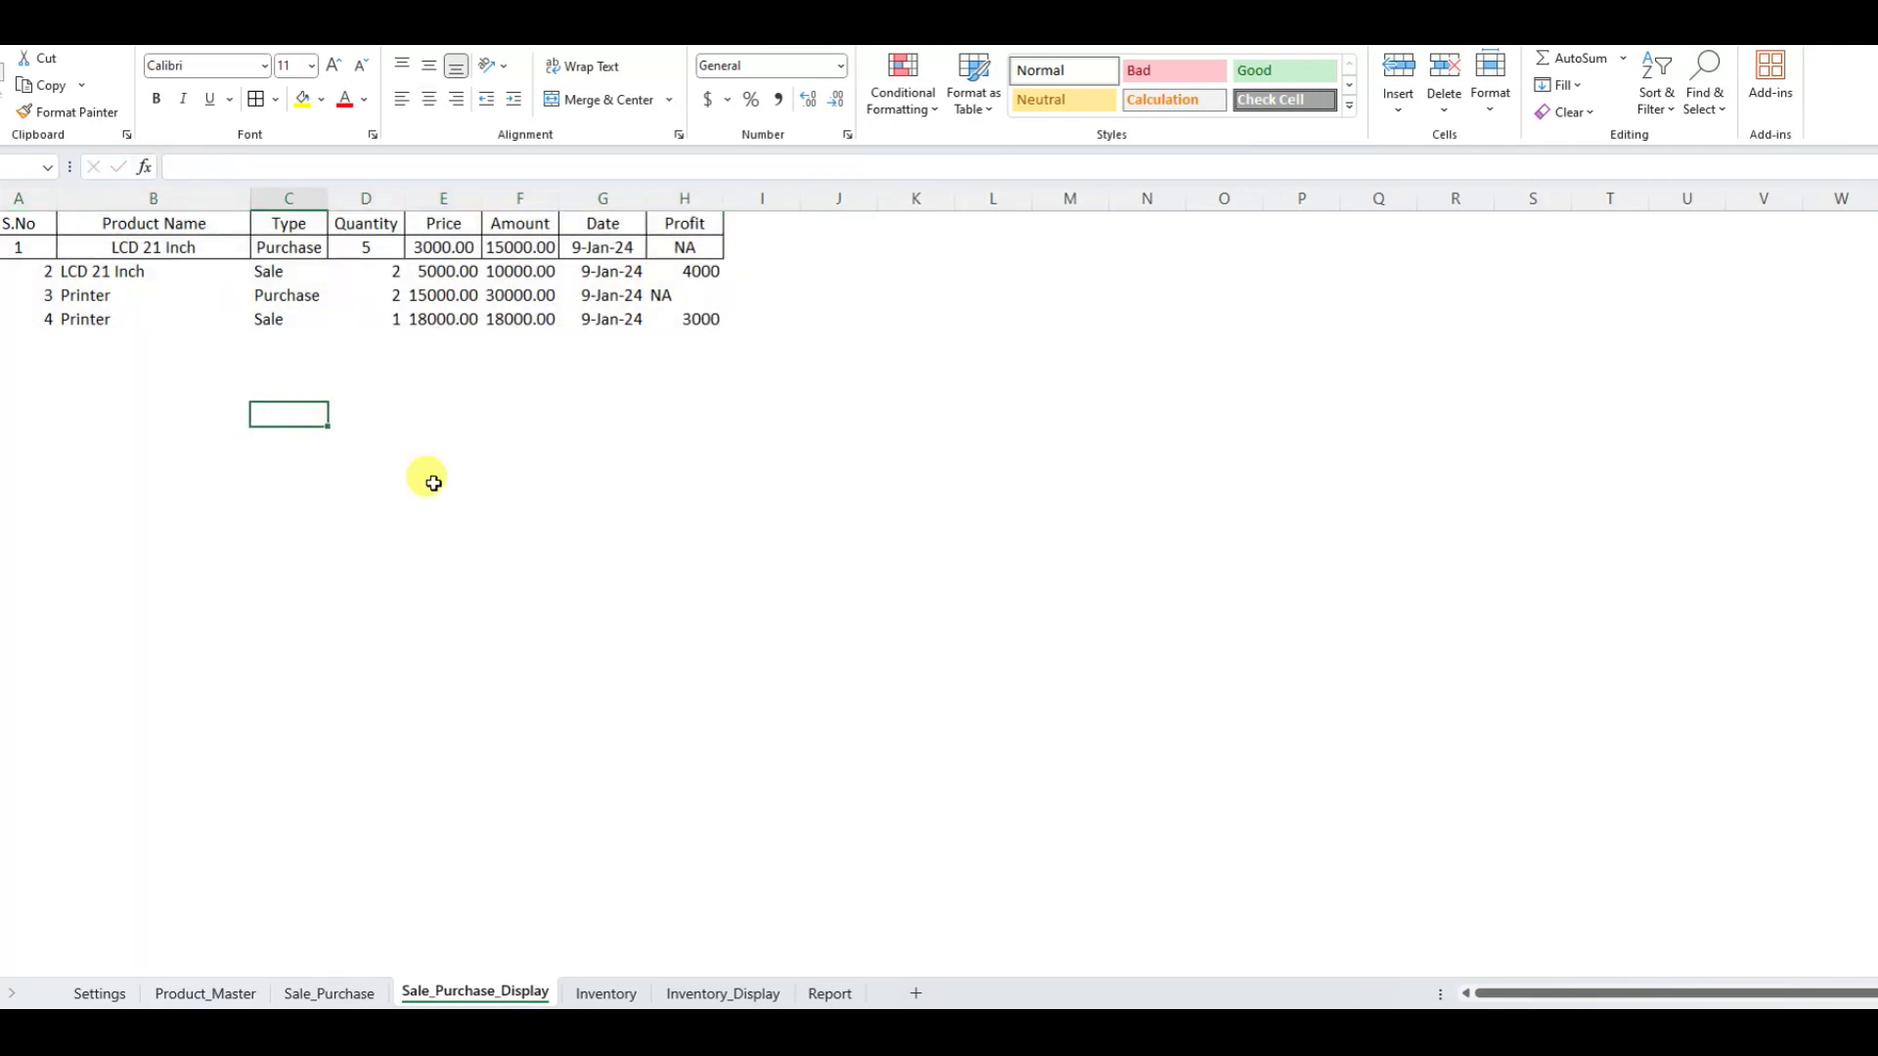
click(606, 993)
click(374, 522)
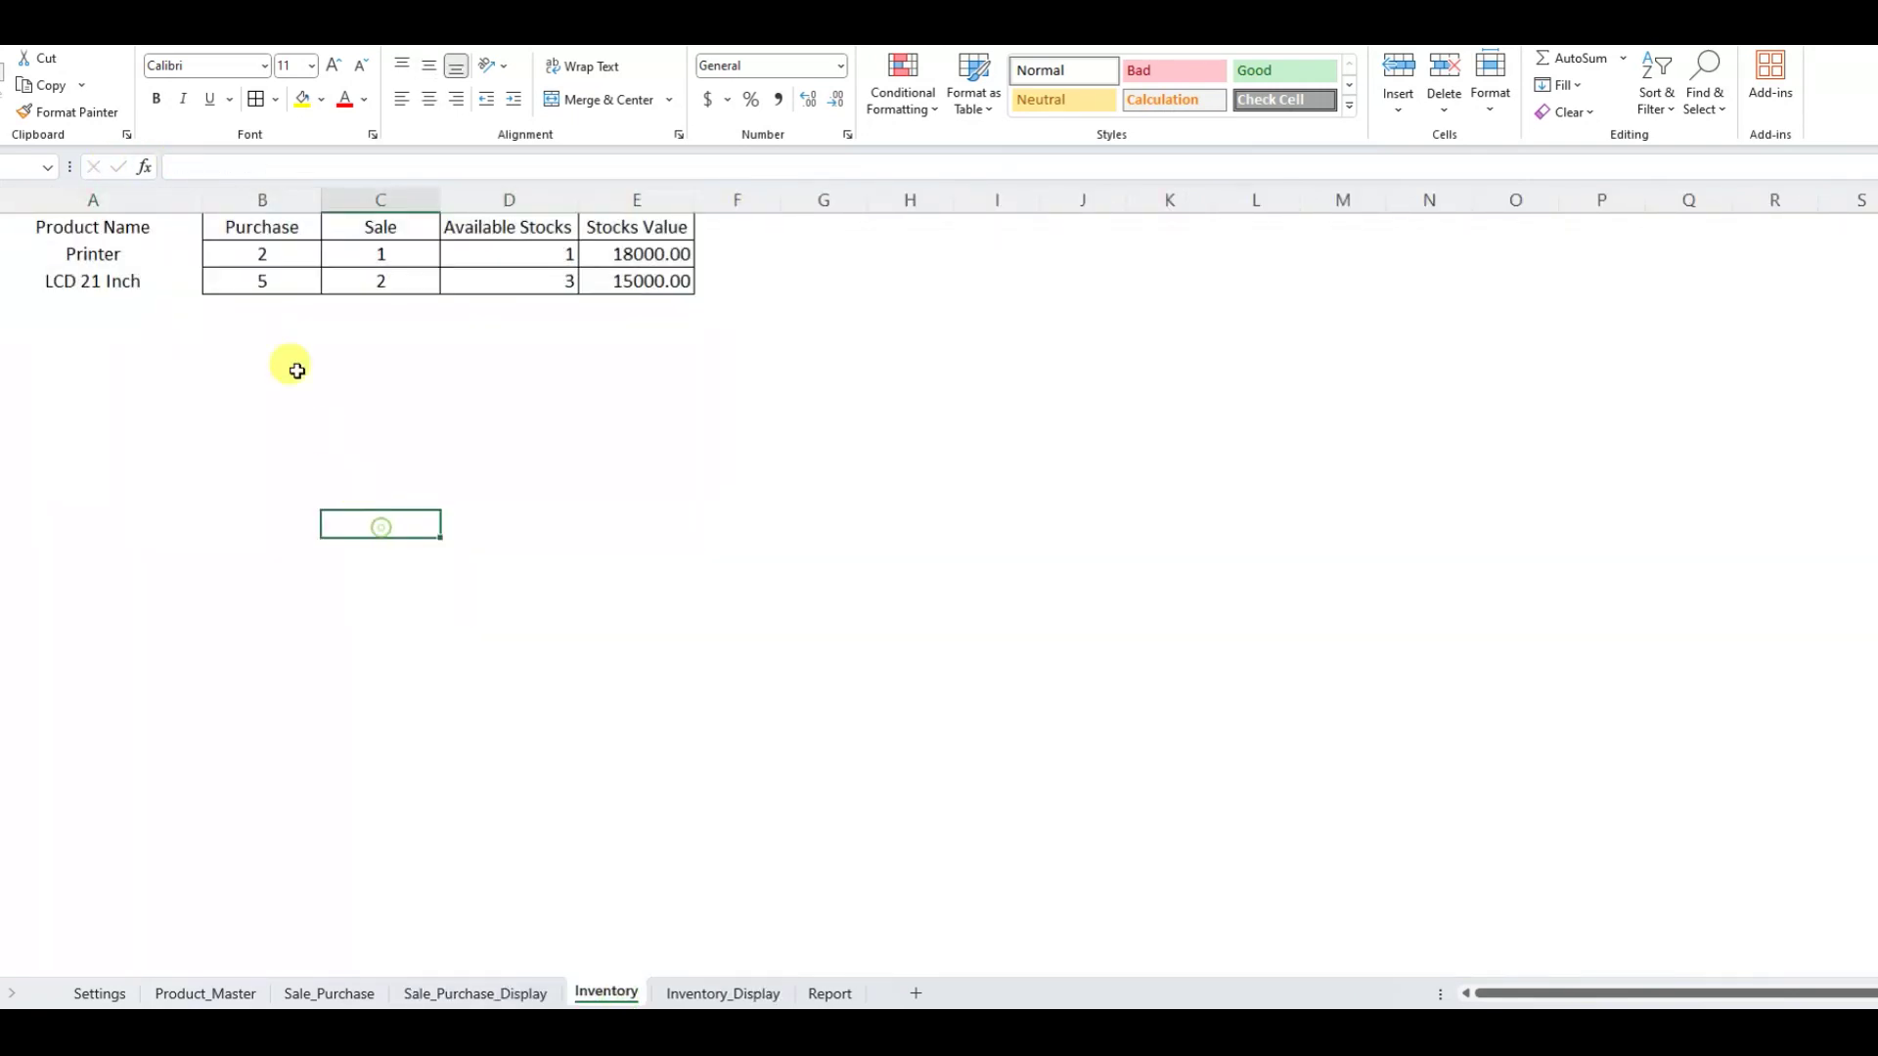
click(251, 254)
click(648, 254)
drag(262, 256, 294, 277)
click(671, 281)
Give Inventory_Display A1:E7 all borders and centred text, then view the Report and Settings sheets
click(722, 994)
click(365, 344)
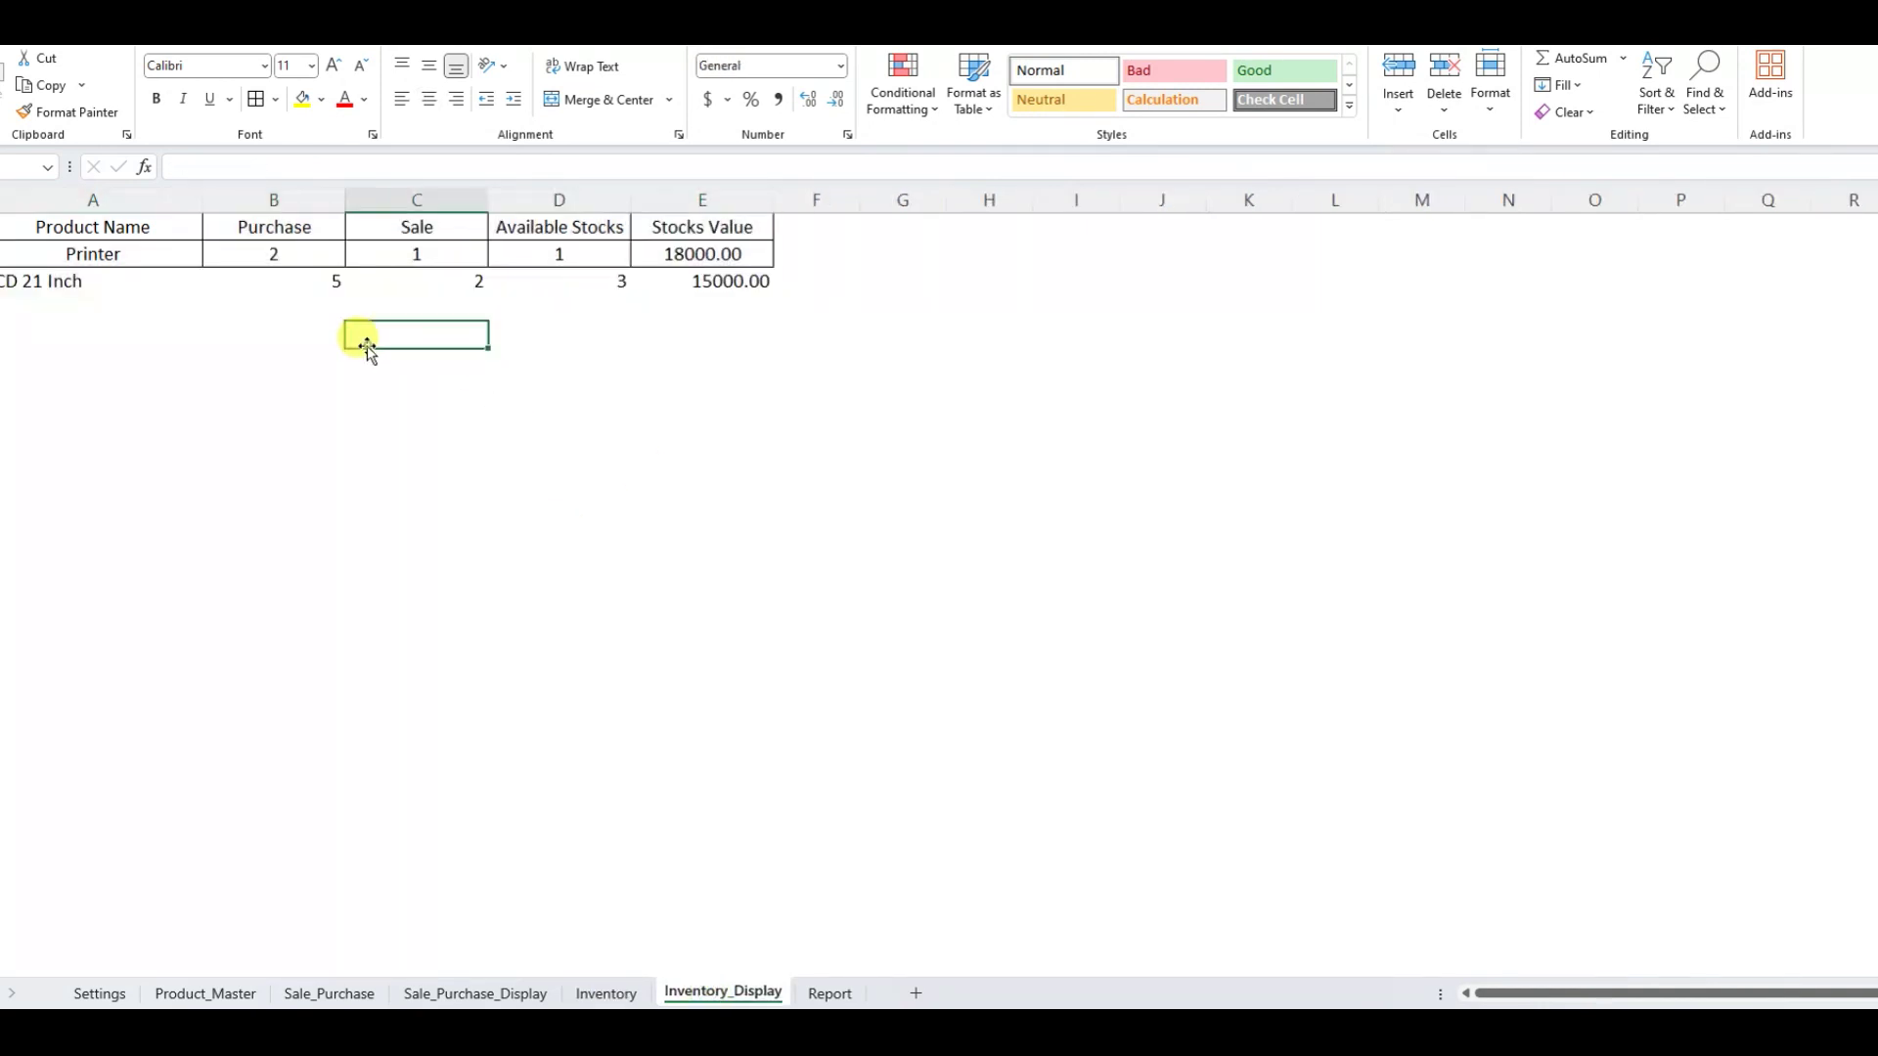
click(68, 254)
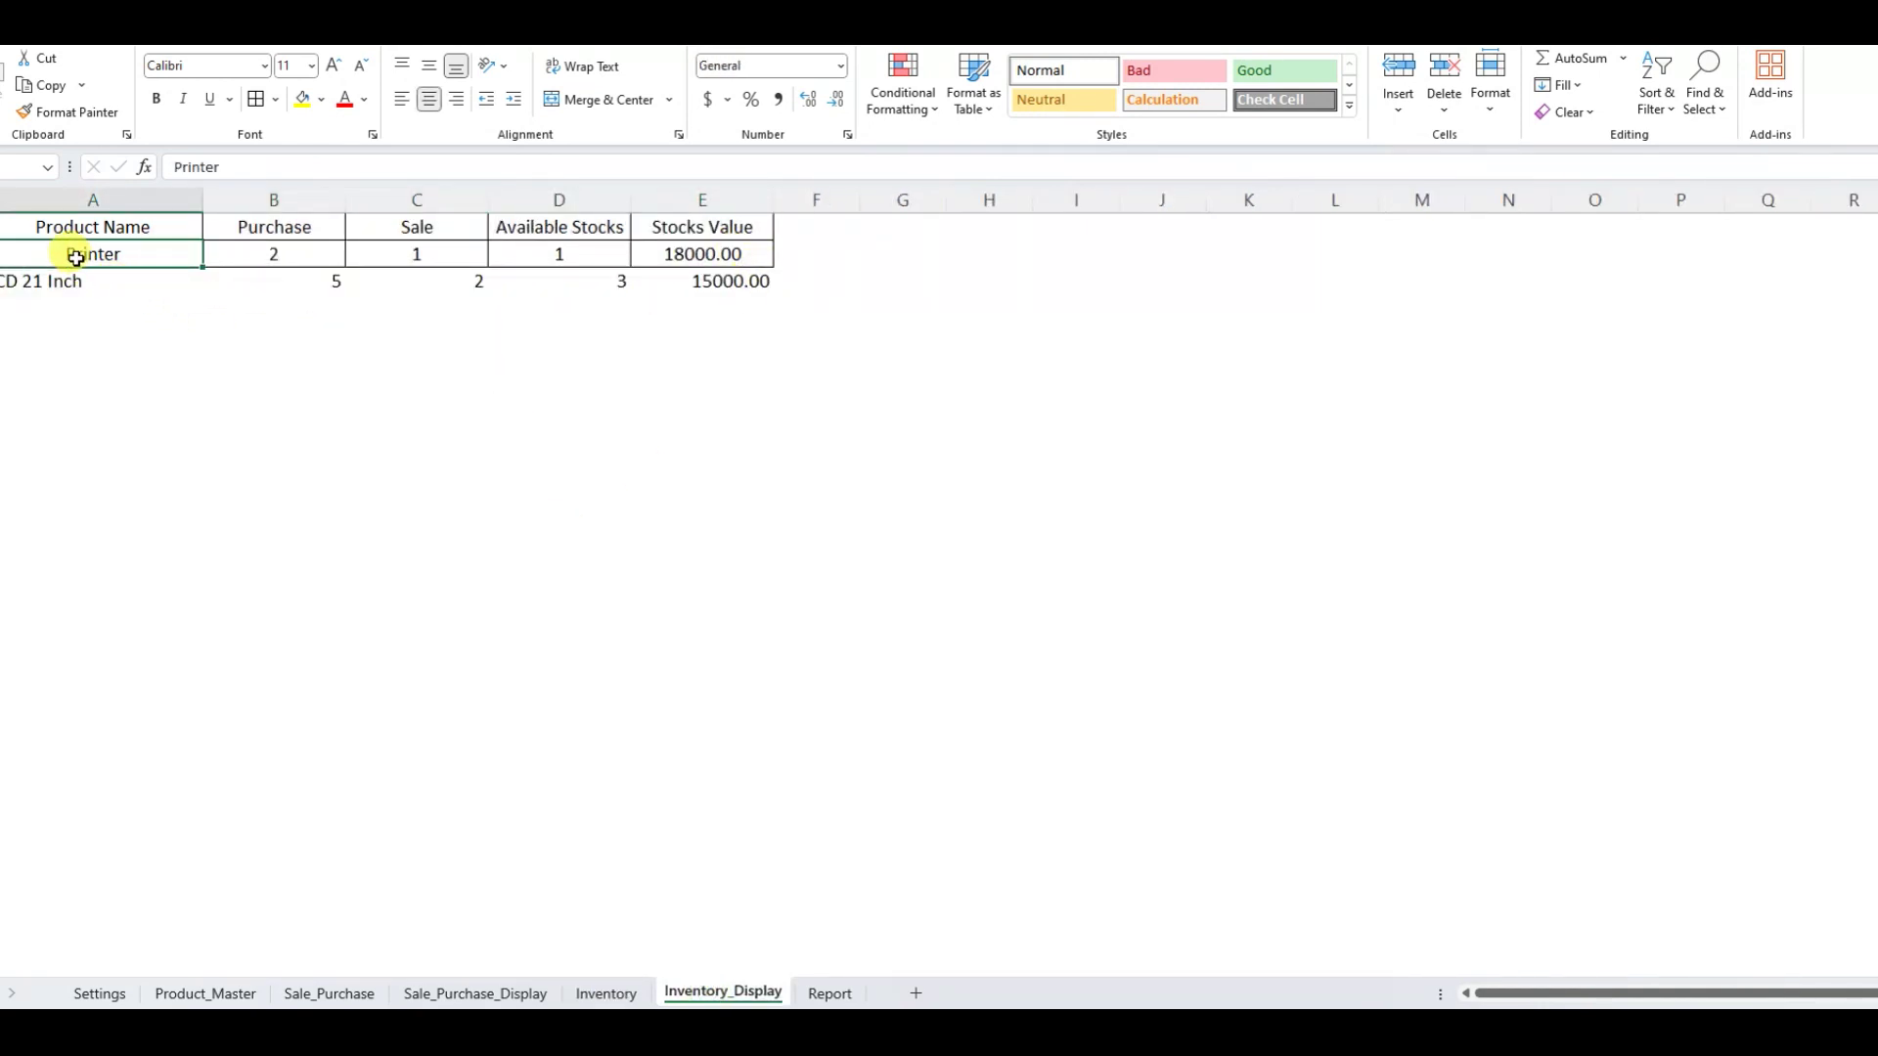
drag(72, 253, 683, 420)
click(255, 99)
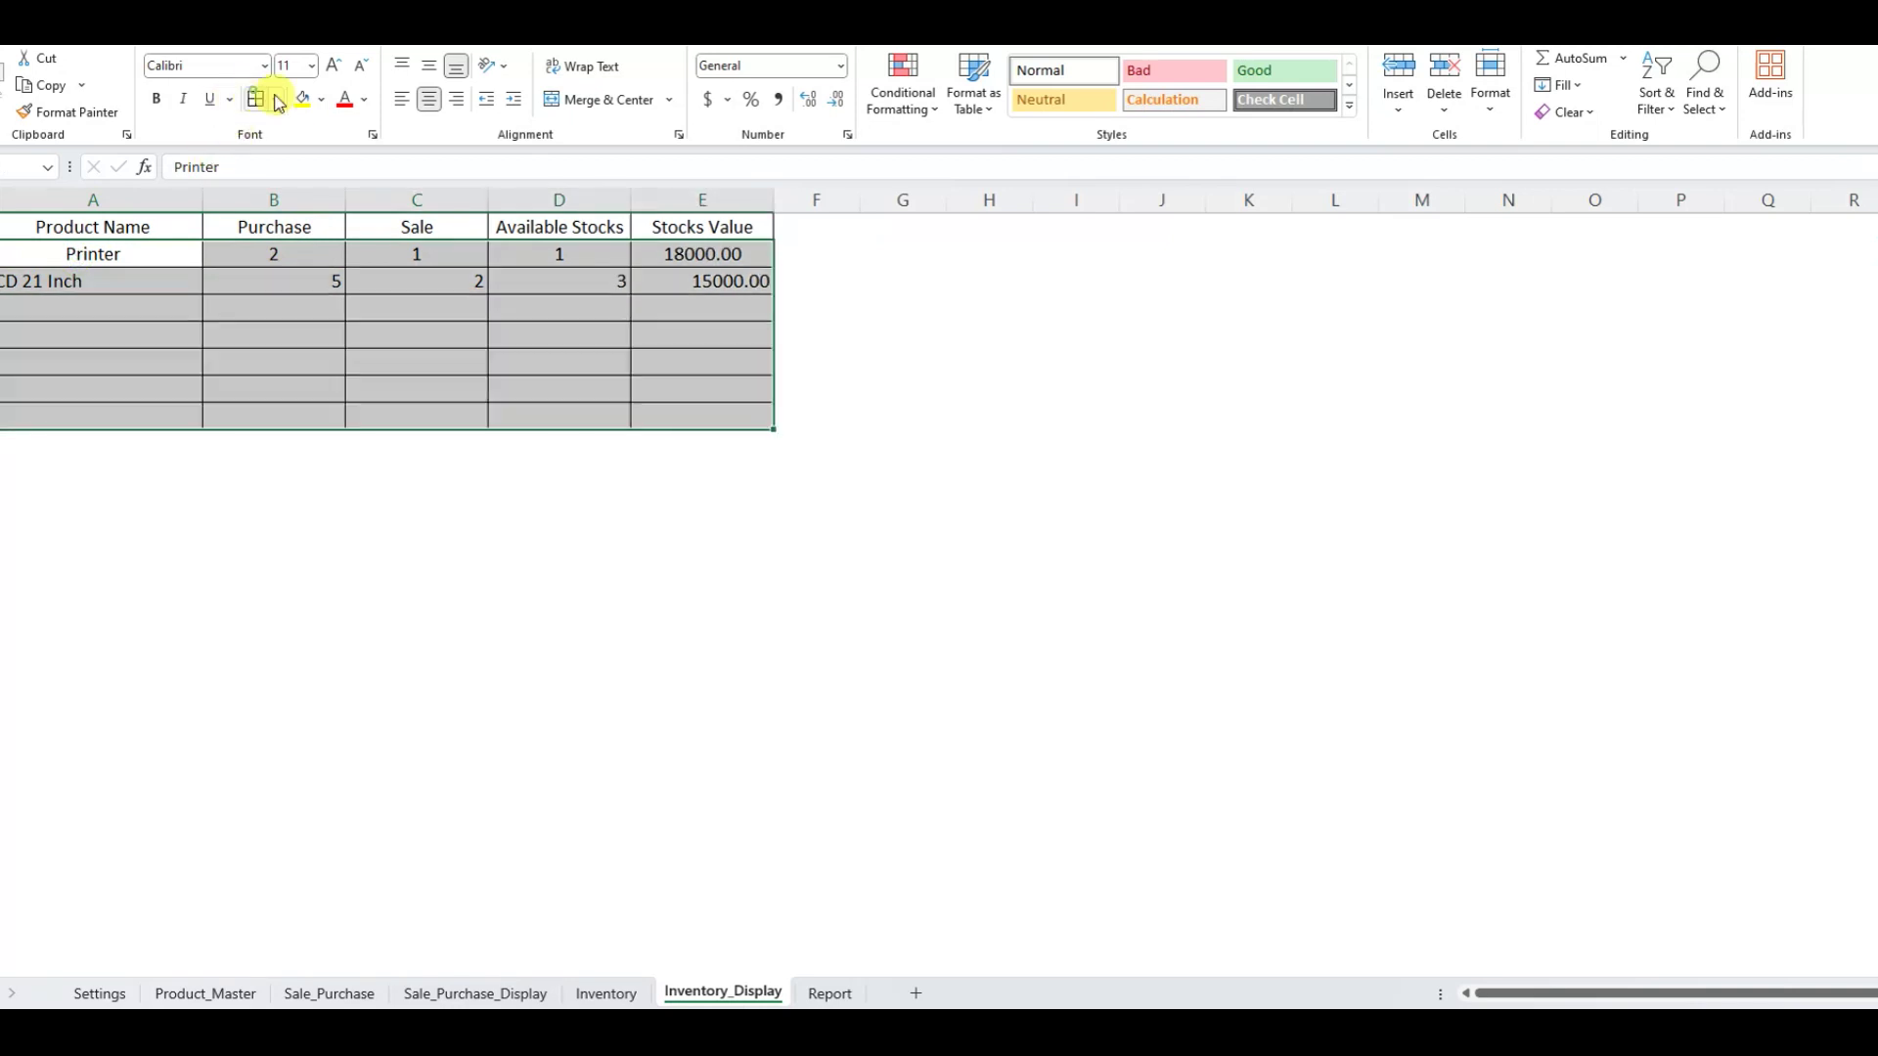
click(429, 98)
click(429, 101)
click(365, 418)
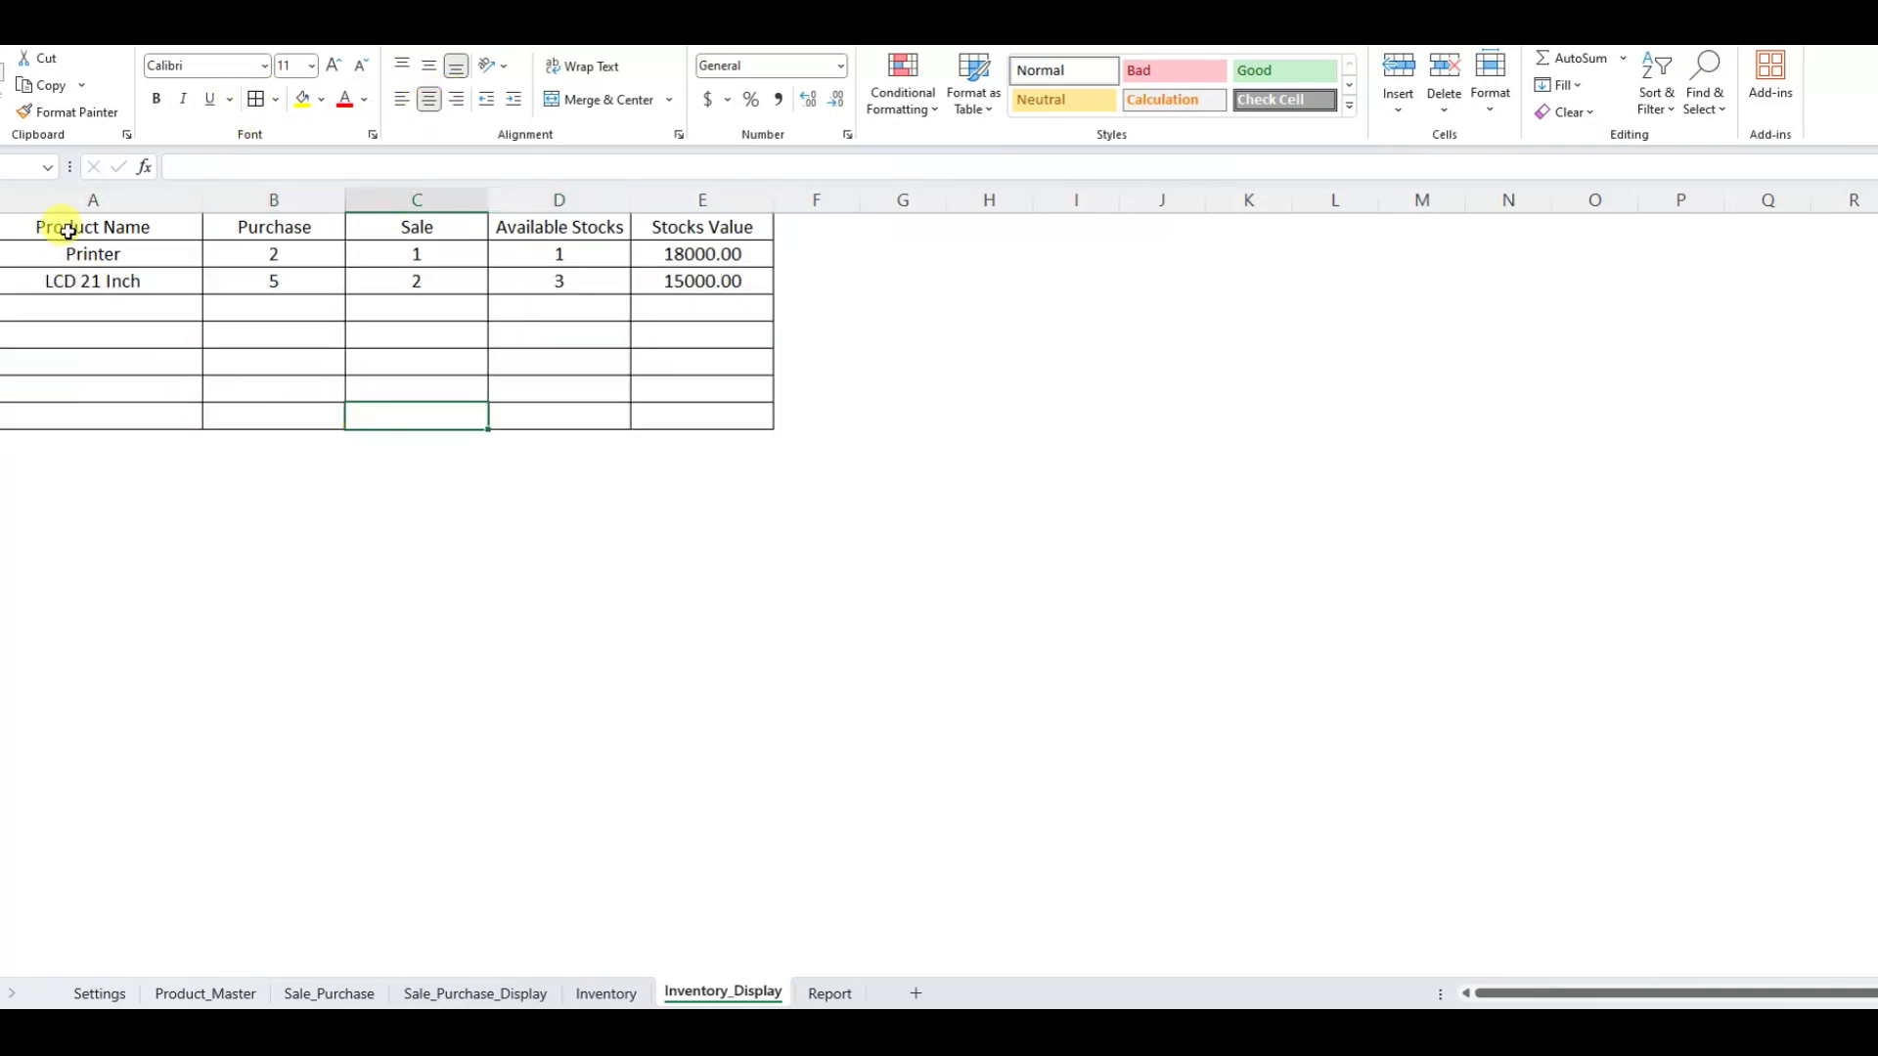
click(829, 993)
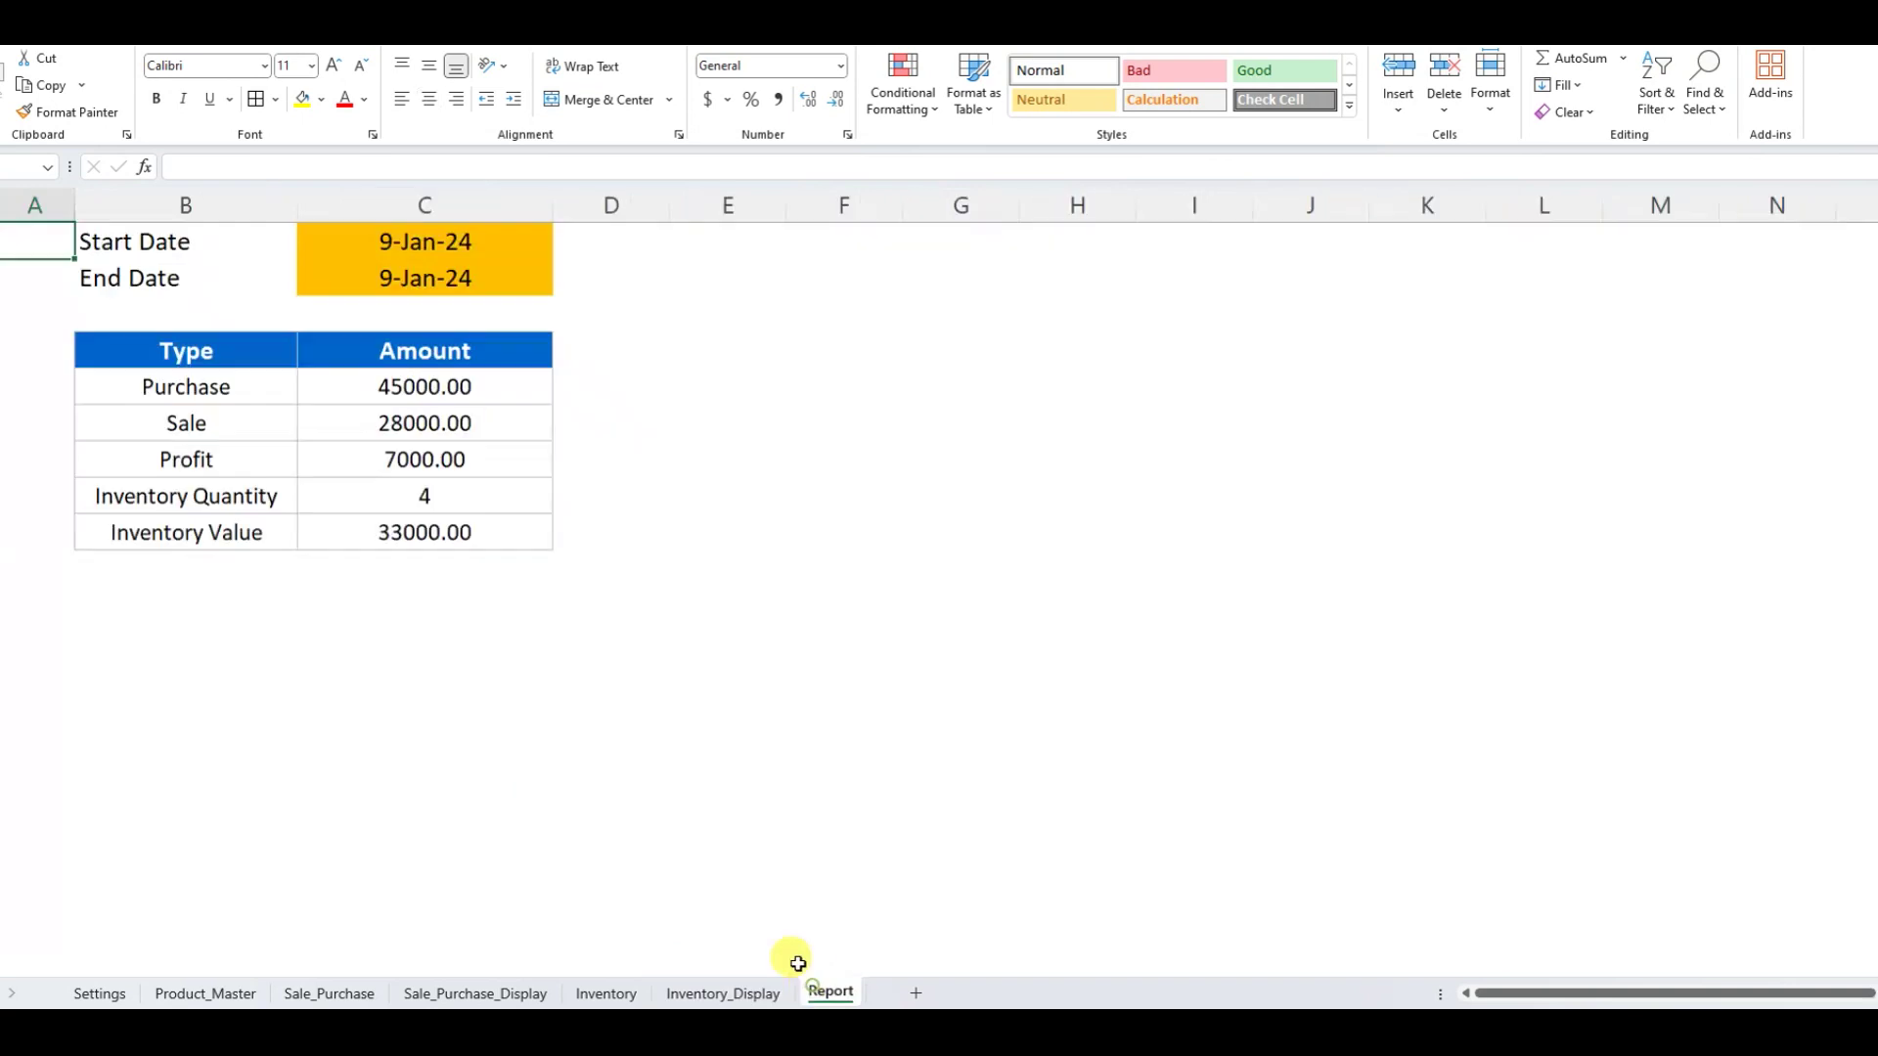
click(103, 994)
Open the inventory form and refresh its totals from a start date of 1 January 2024
click(608, 344)
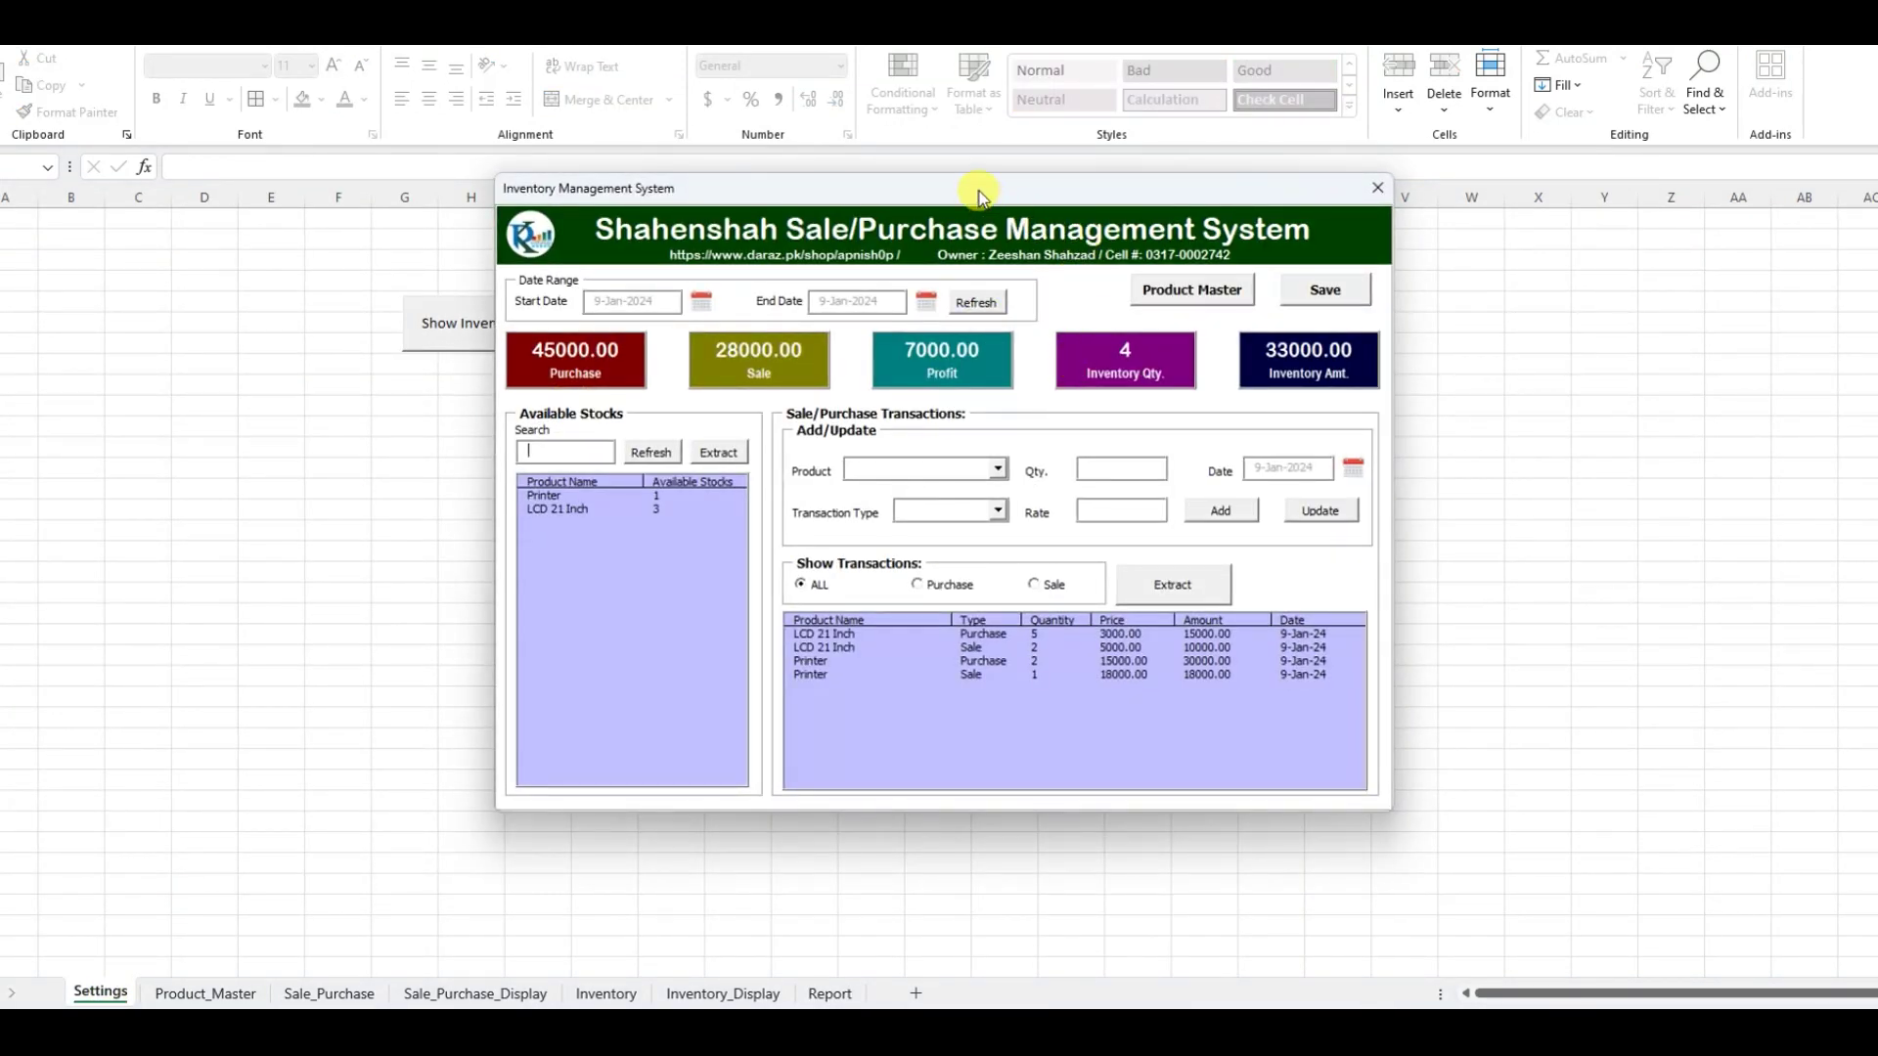
drag(976, 188, 1195, 268)
click(922, 379)
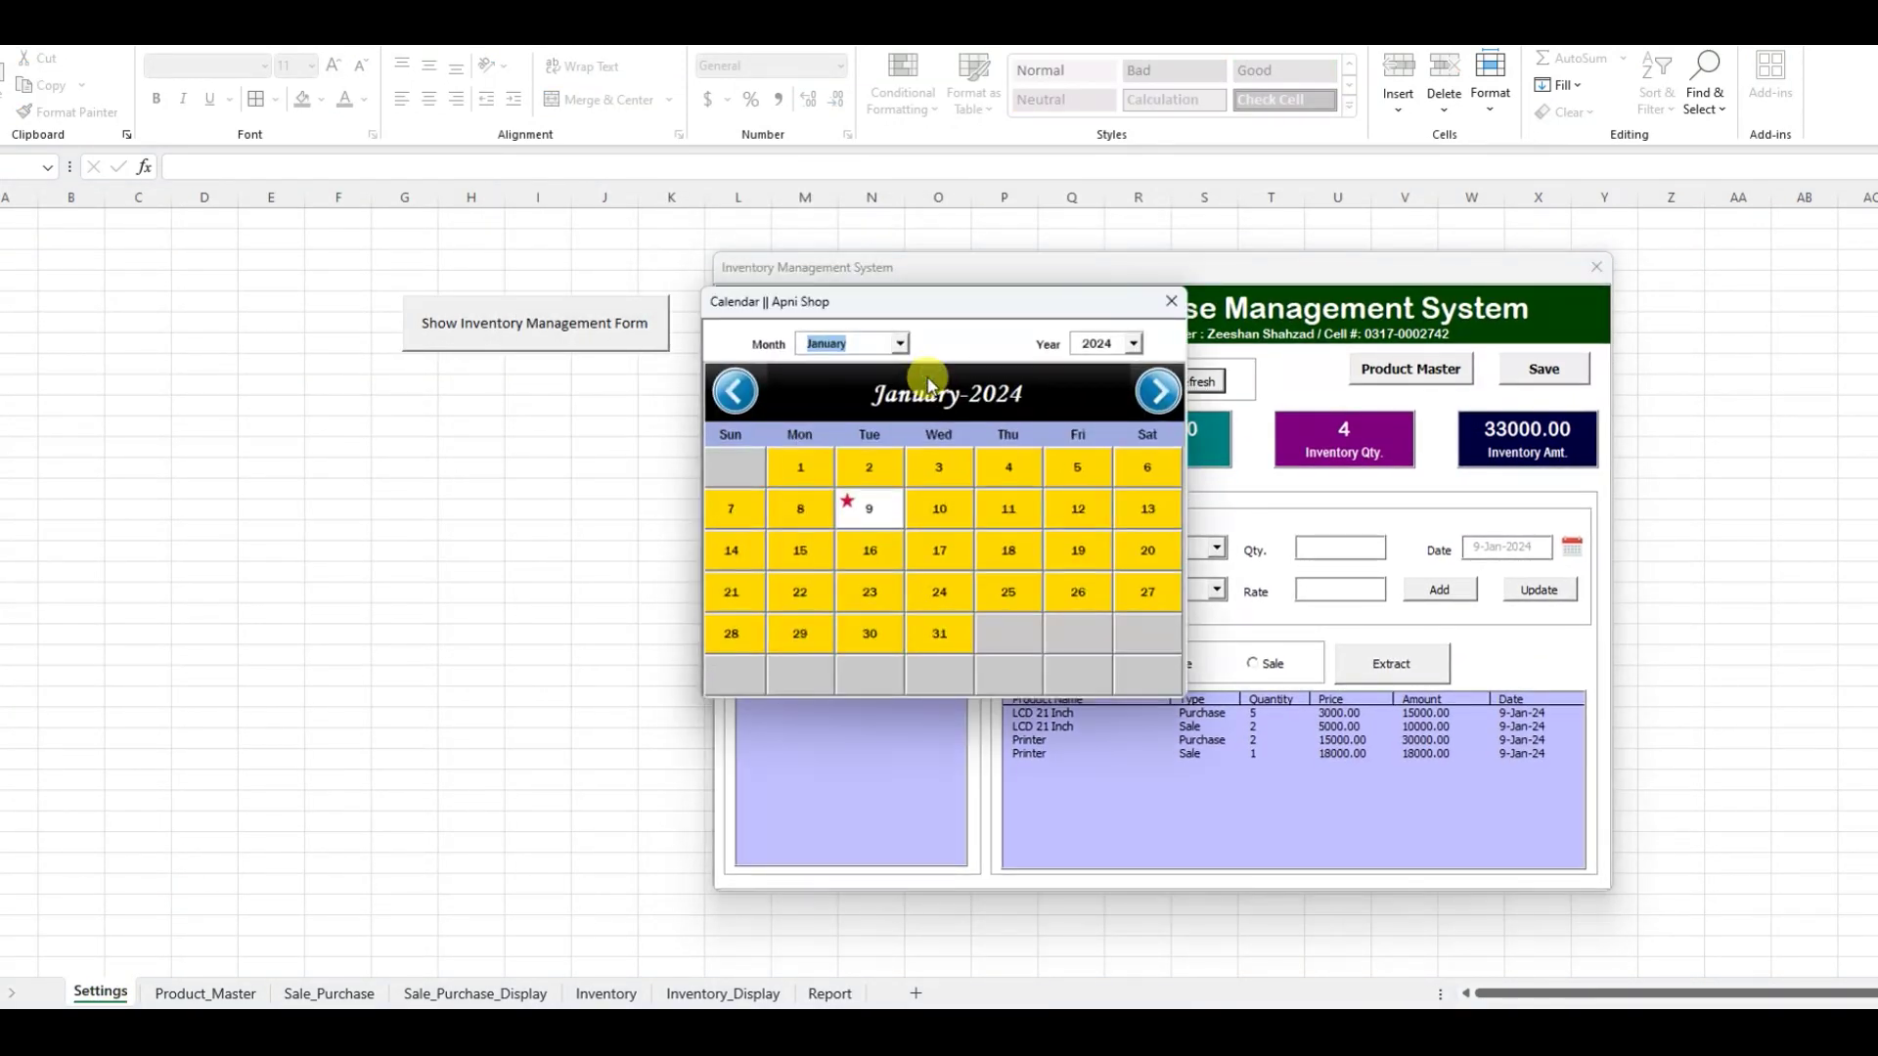
click(800, 467)
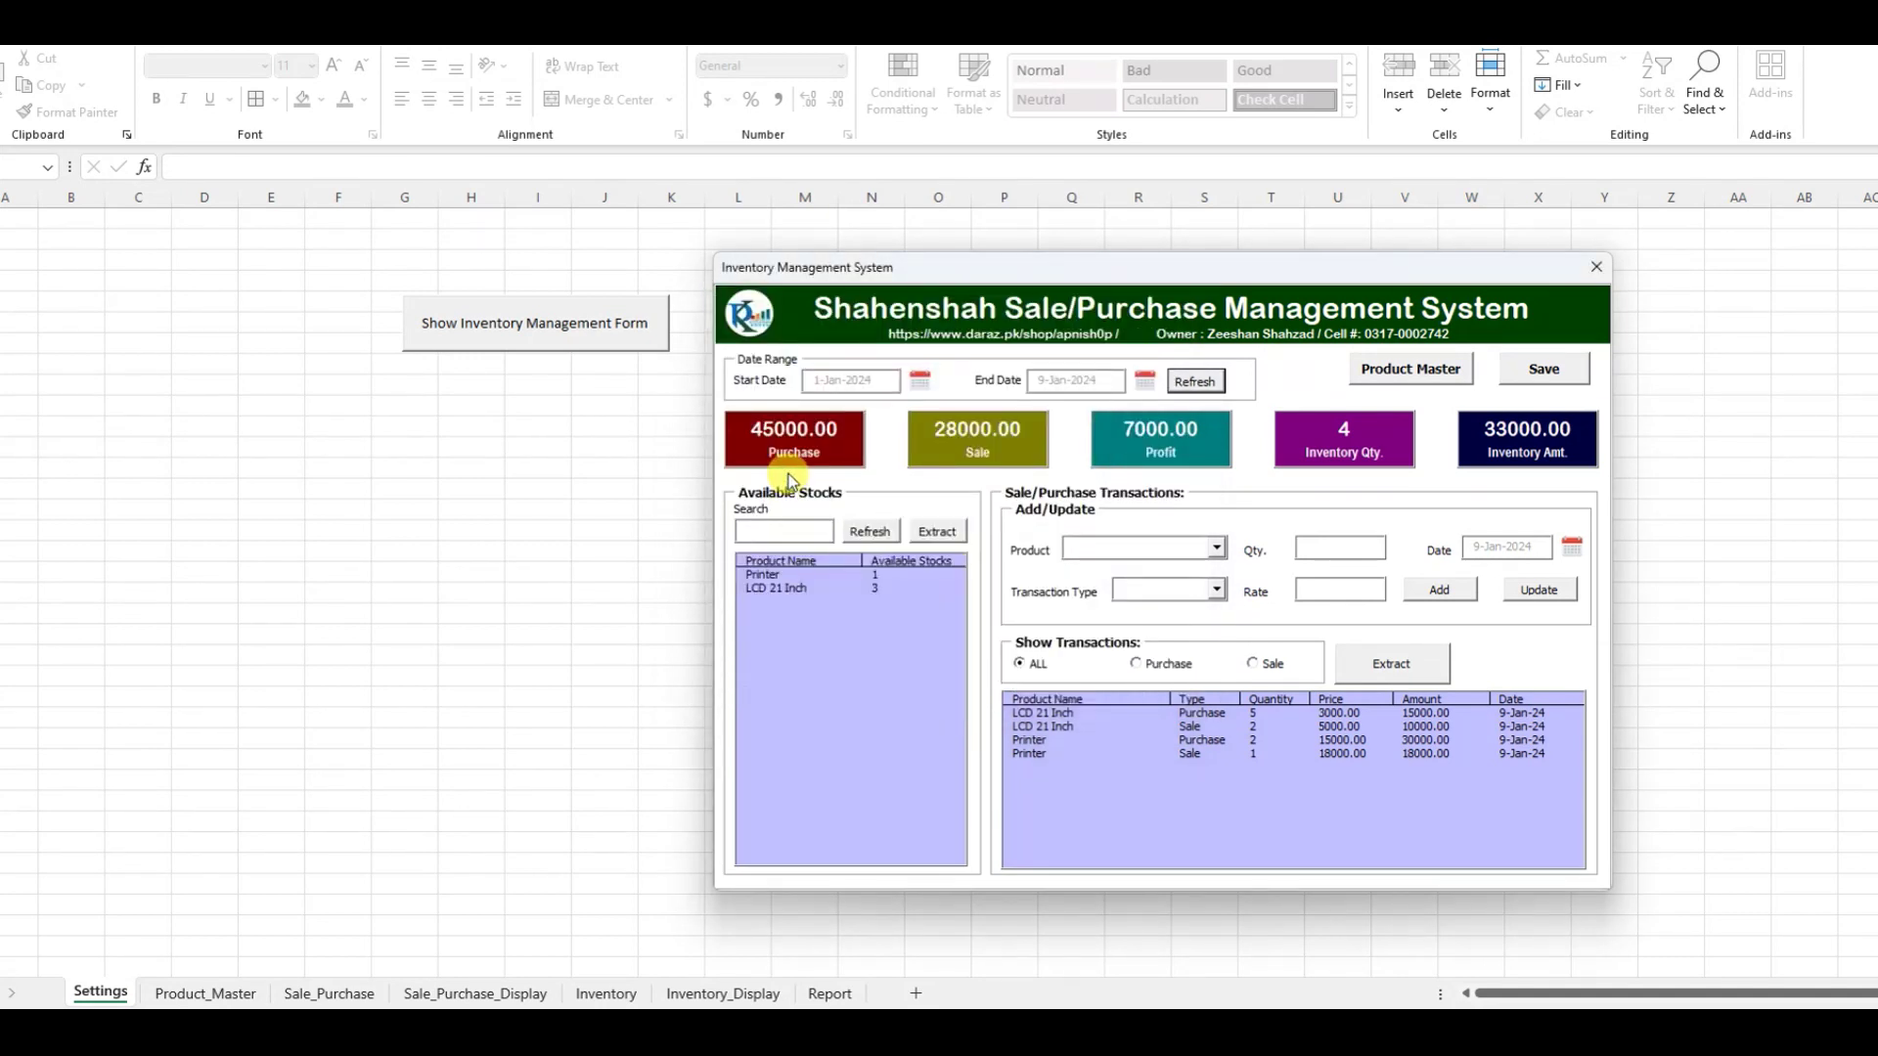
click(1197, 382)
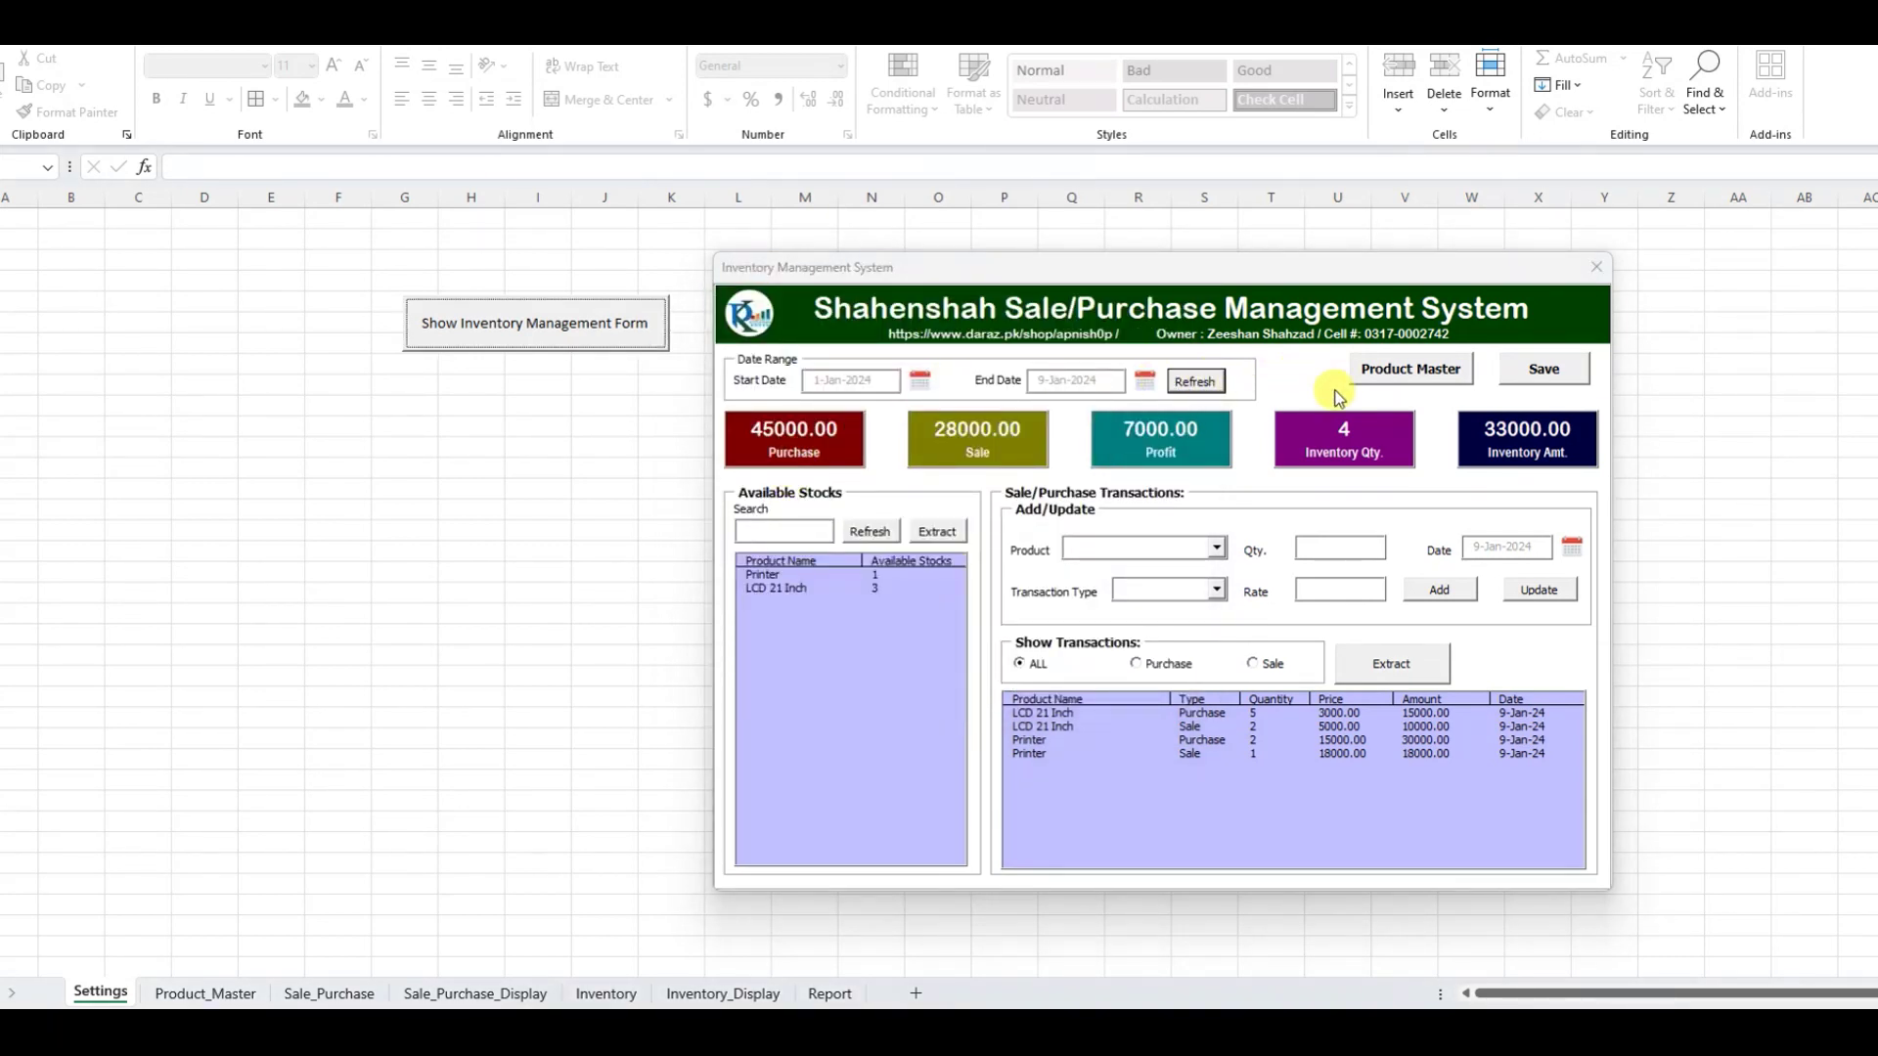
Change the Printer purchase date to 2 January 2024, update it, and save the data
click(1029, 741)
click(1577, 553)
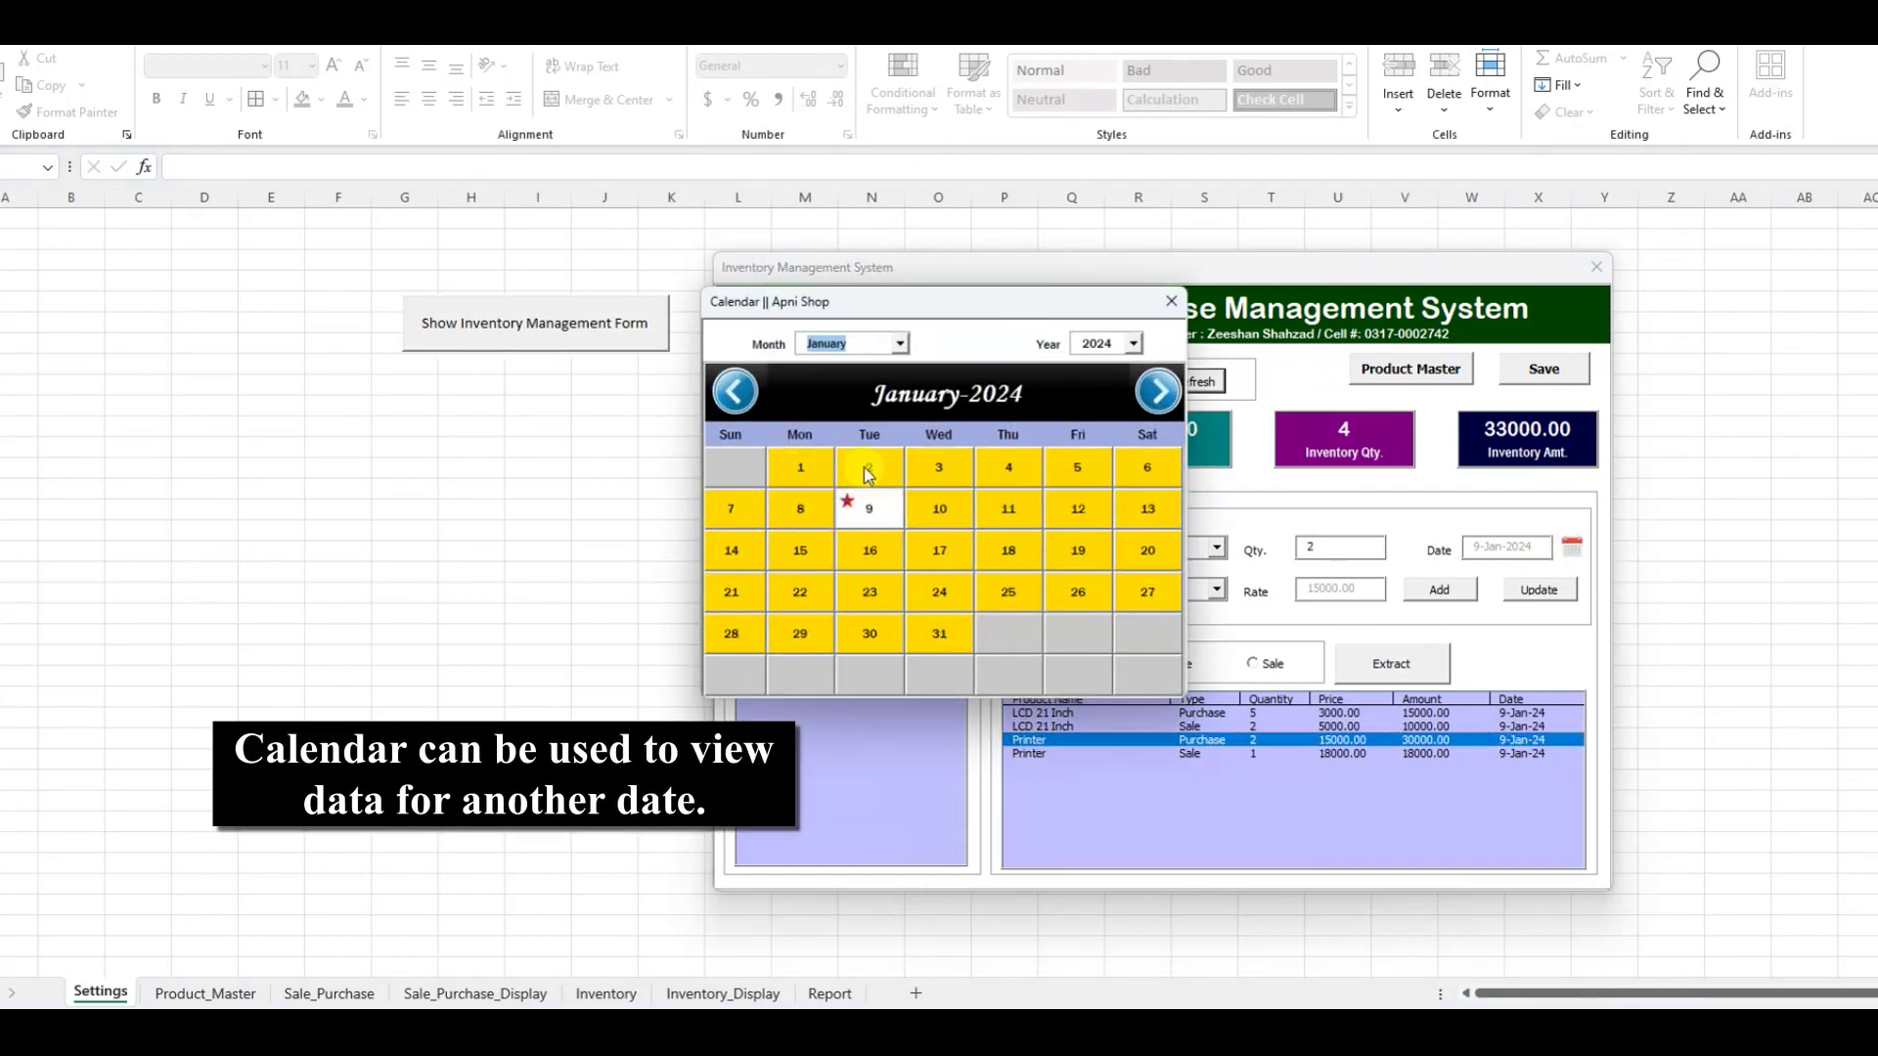
click(868, 469)
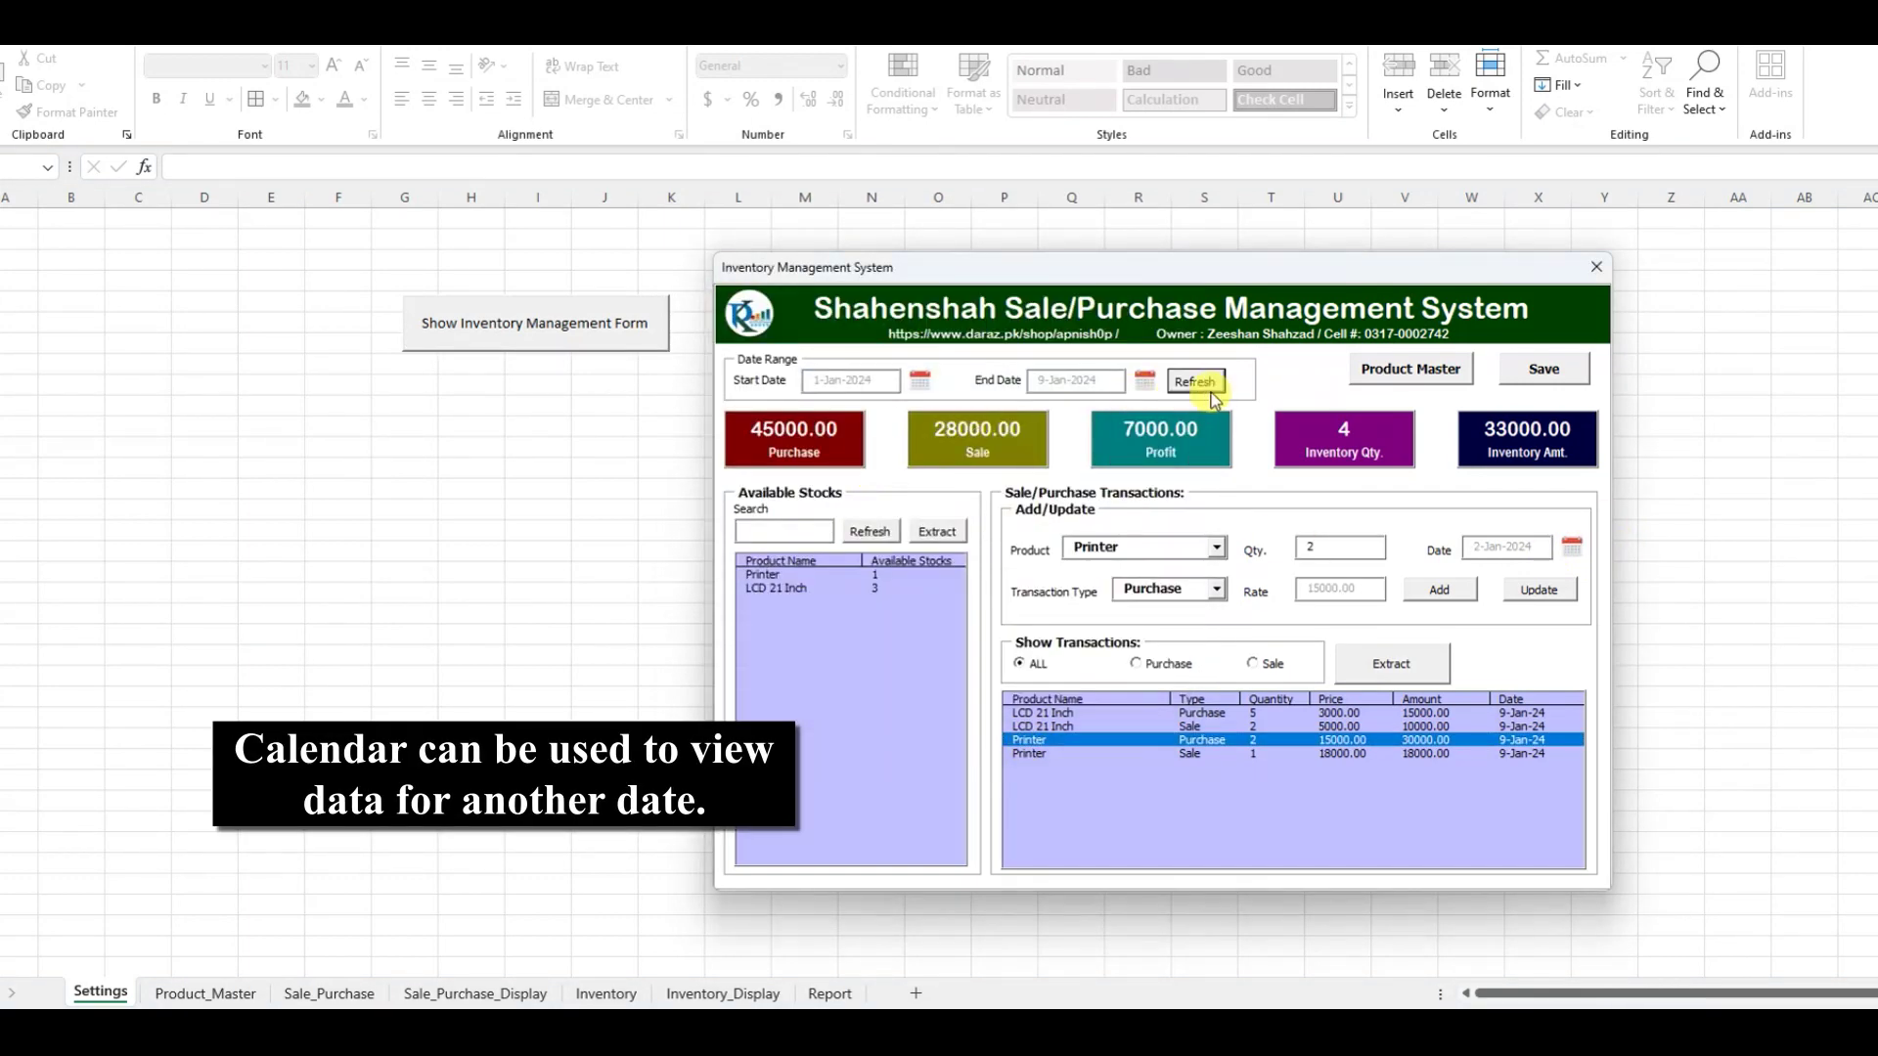
click(1539, 590)
click(1018, 581)
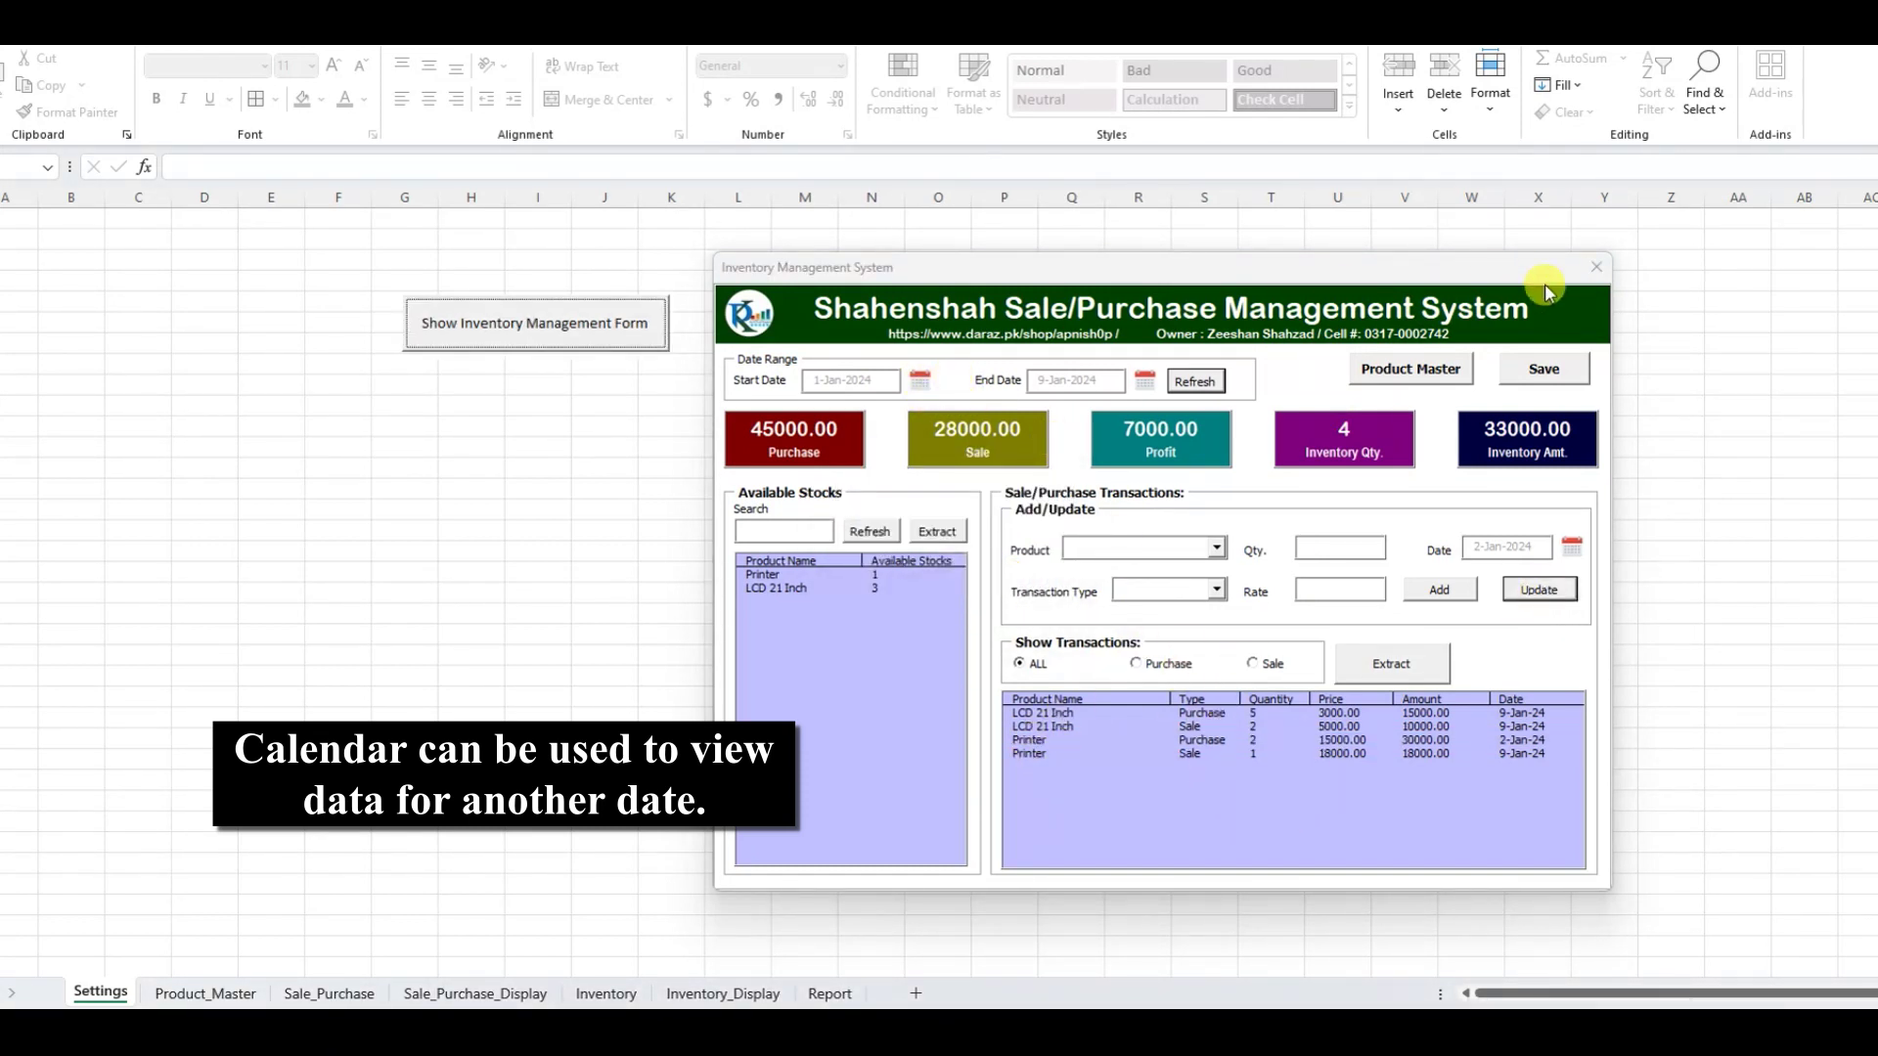
click(1544, 368)
click(1004, 572)
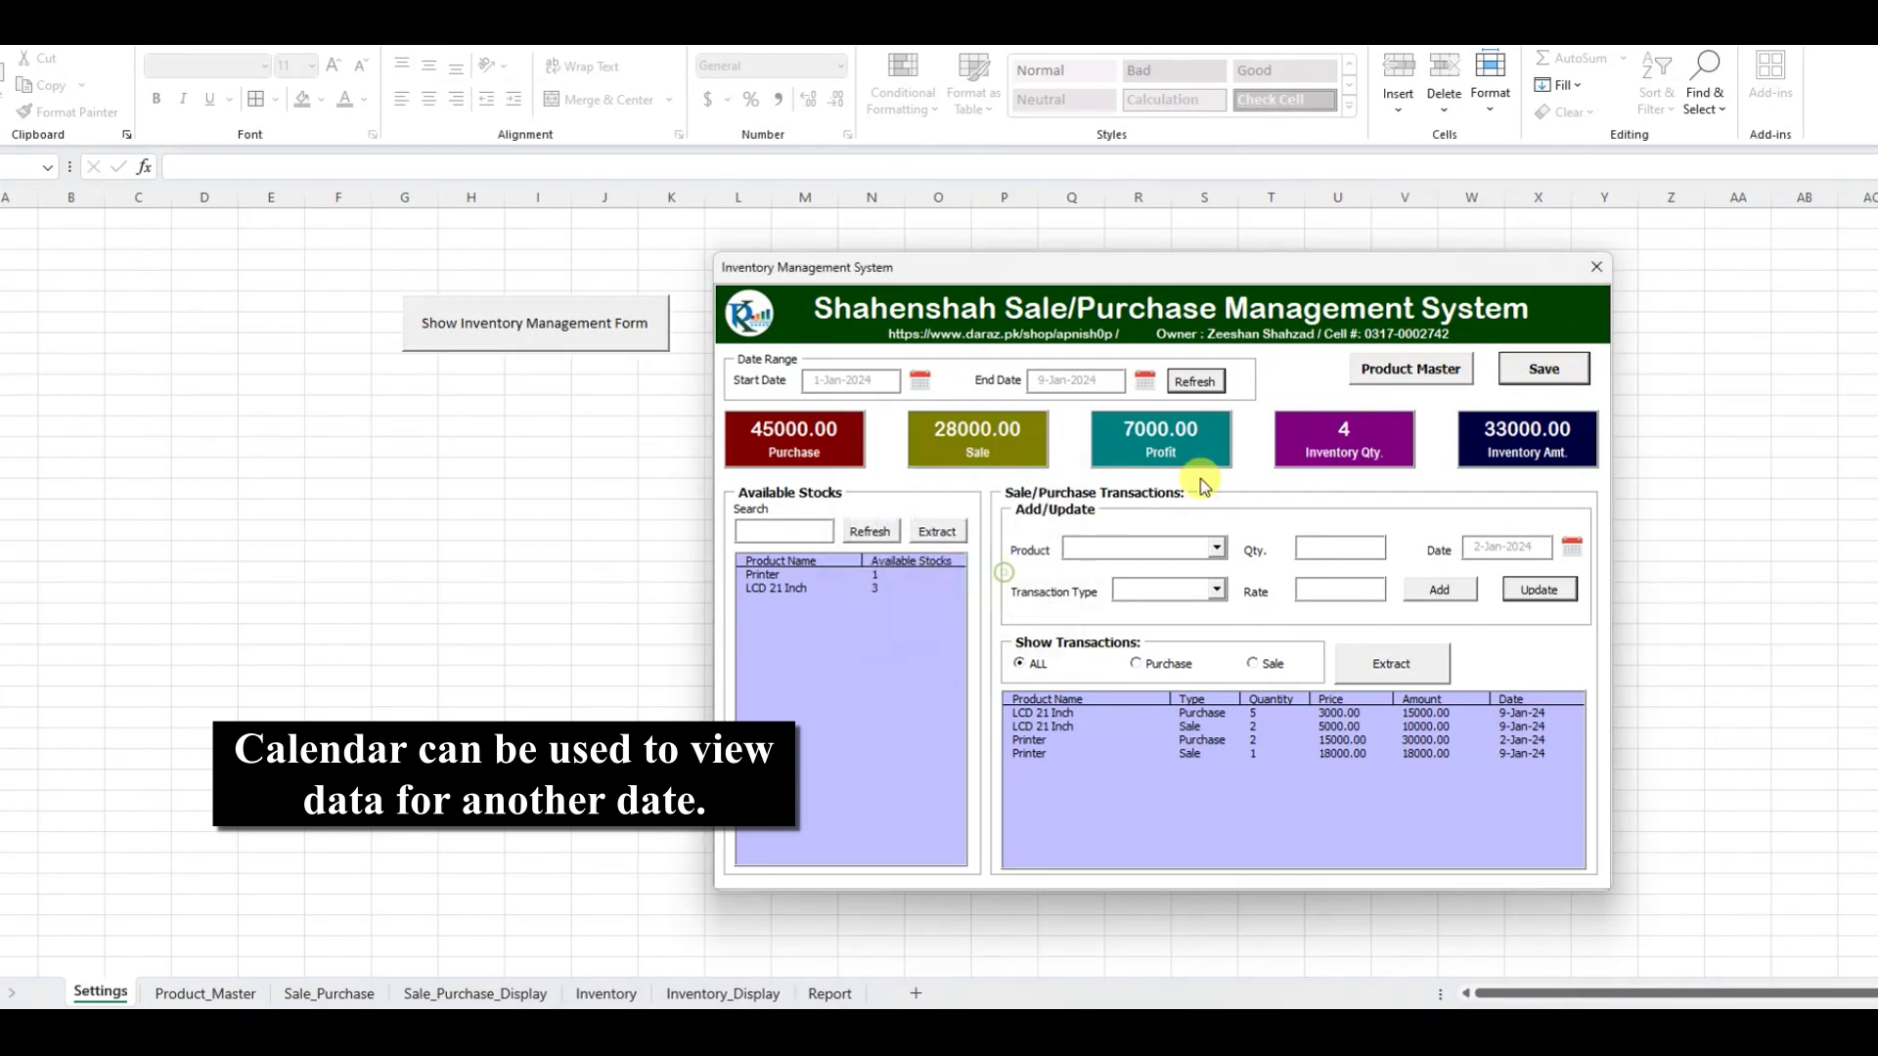
click(919, 379)
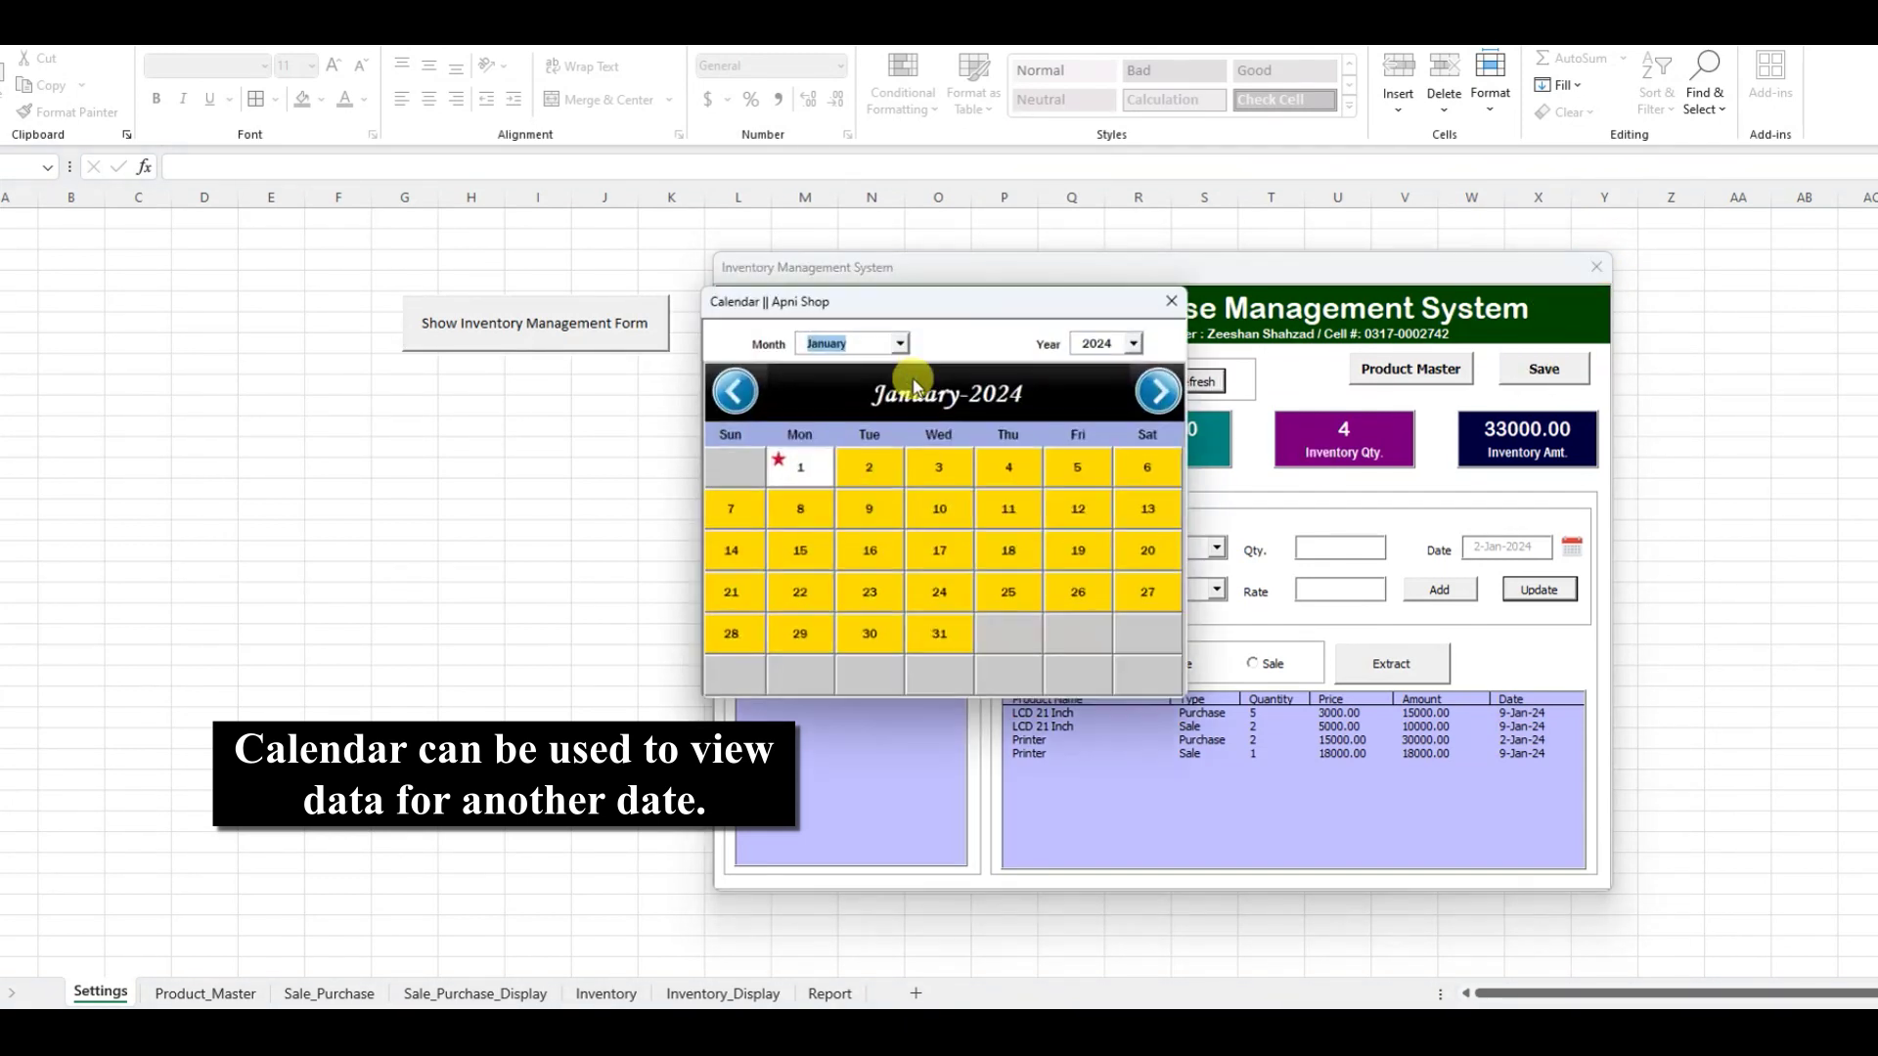
click(870, 511)
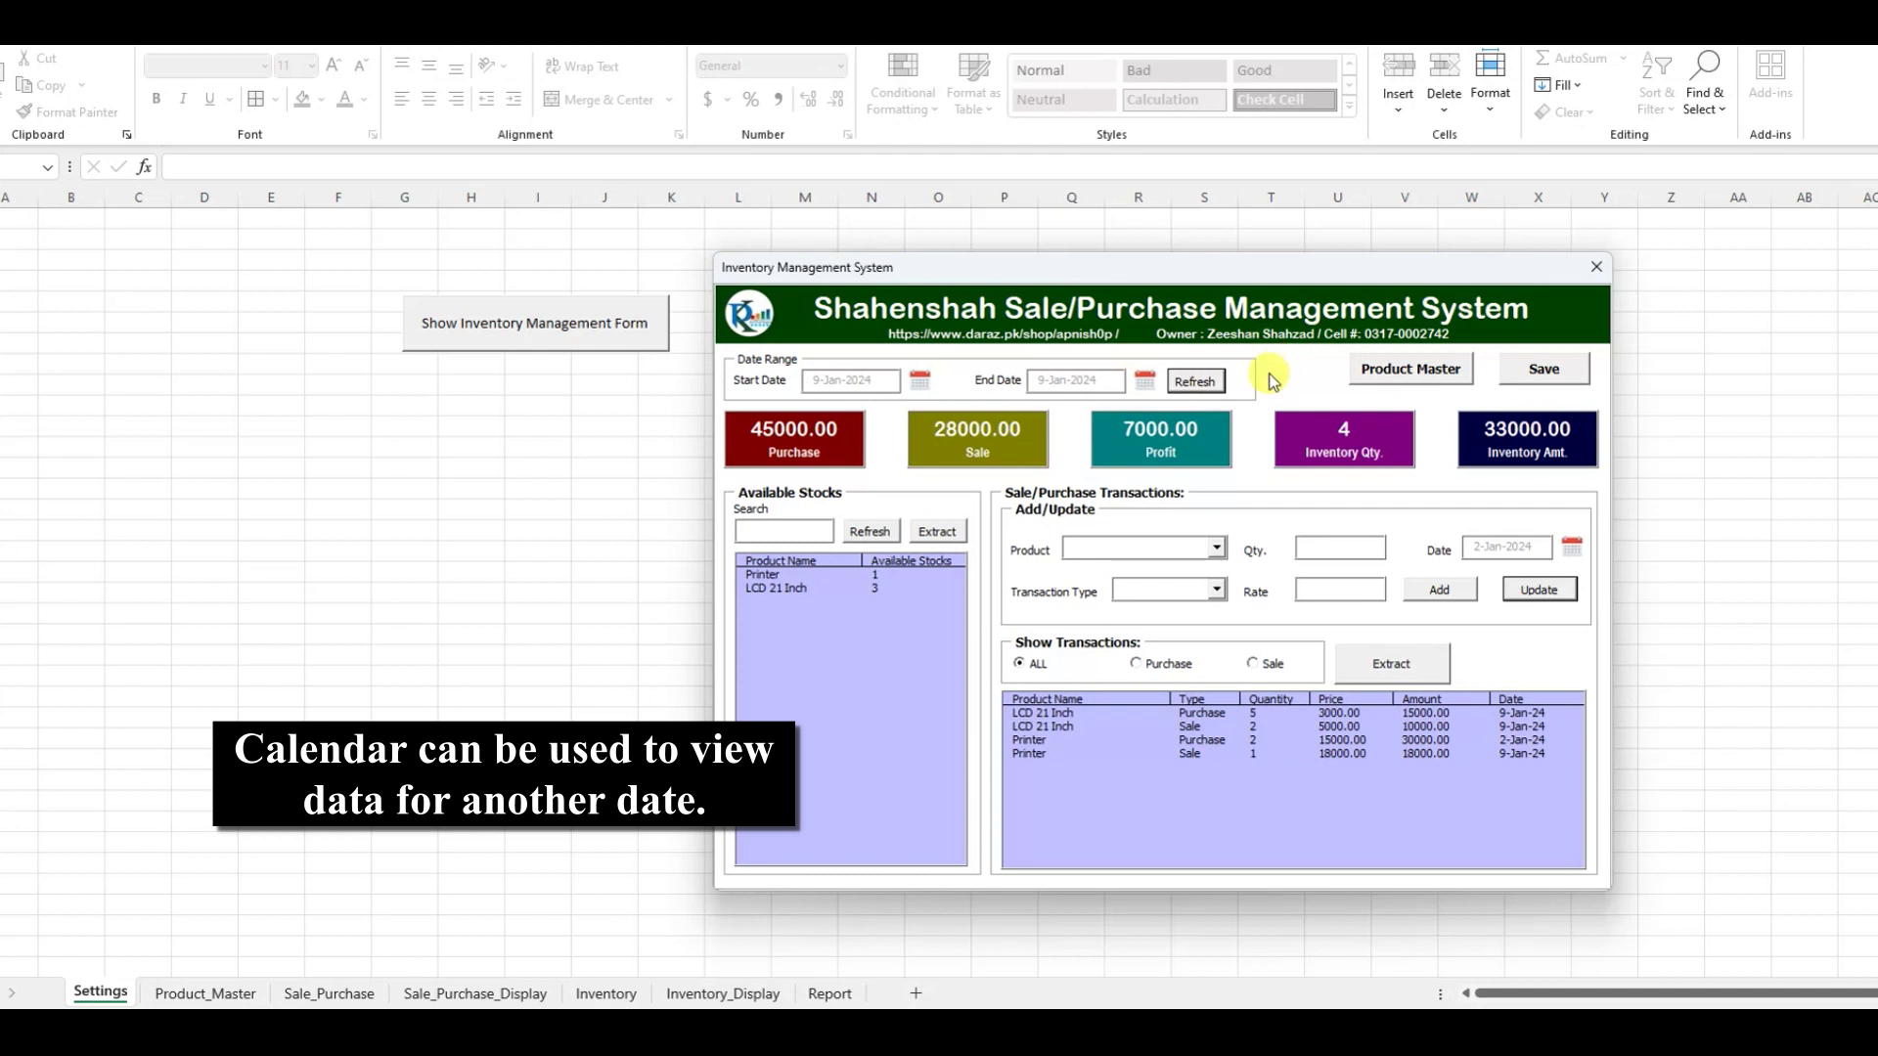
click(1195, 381)
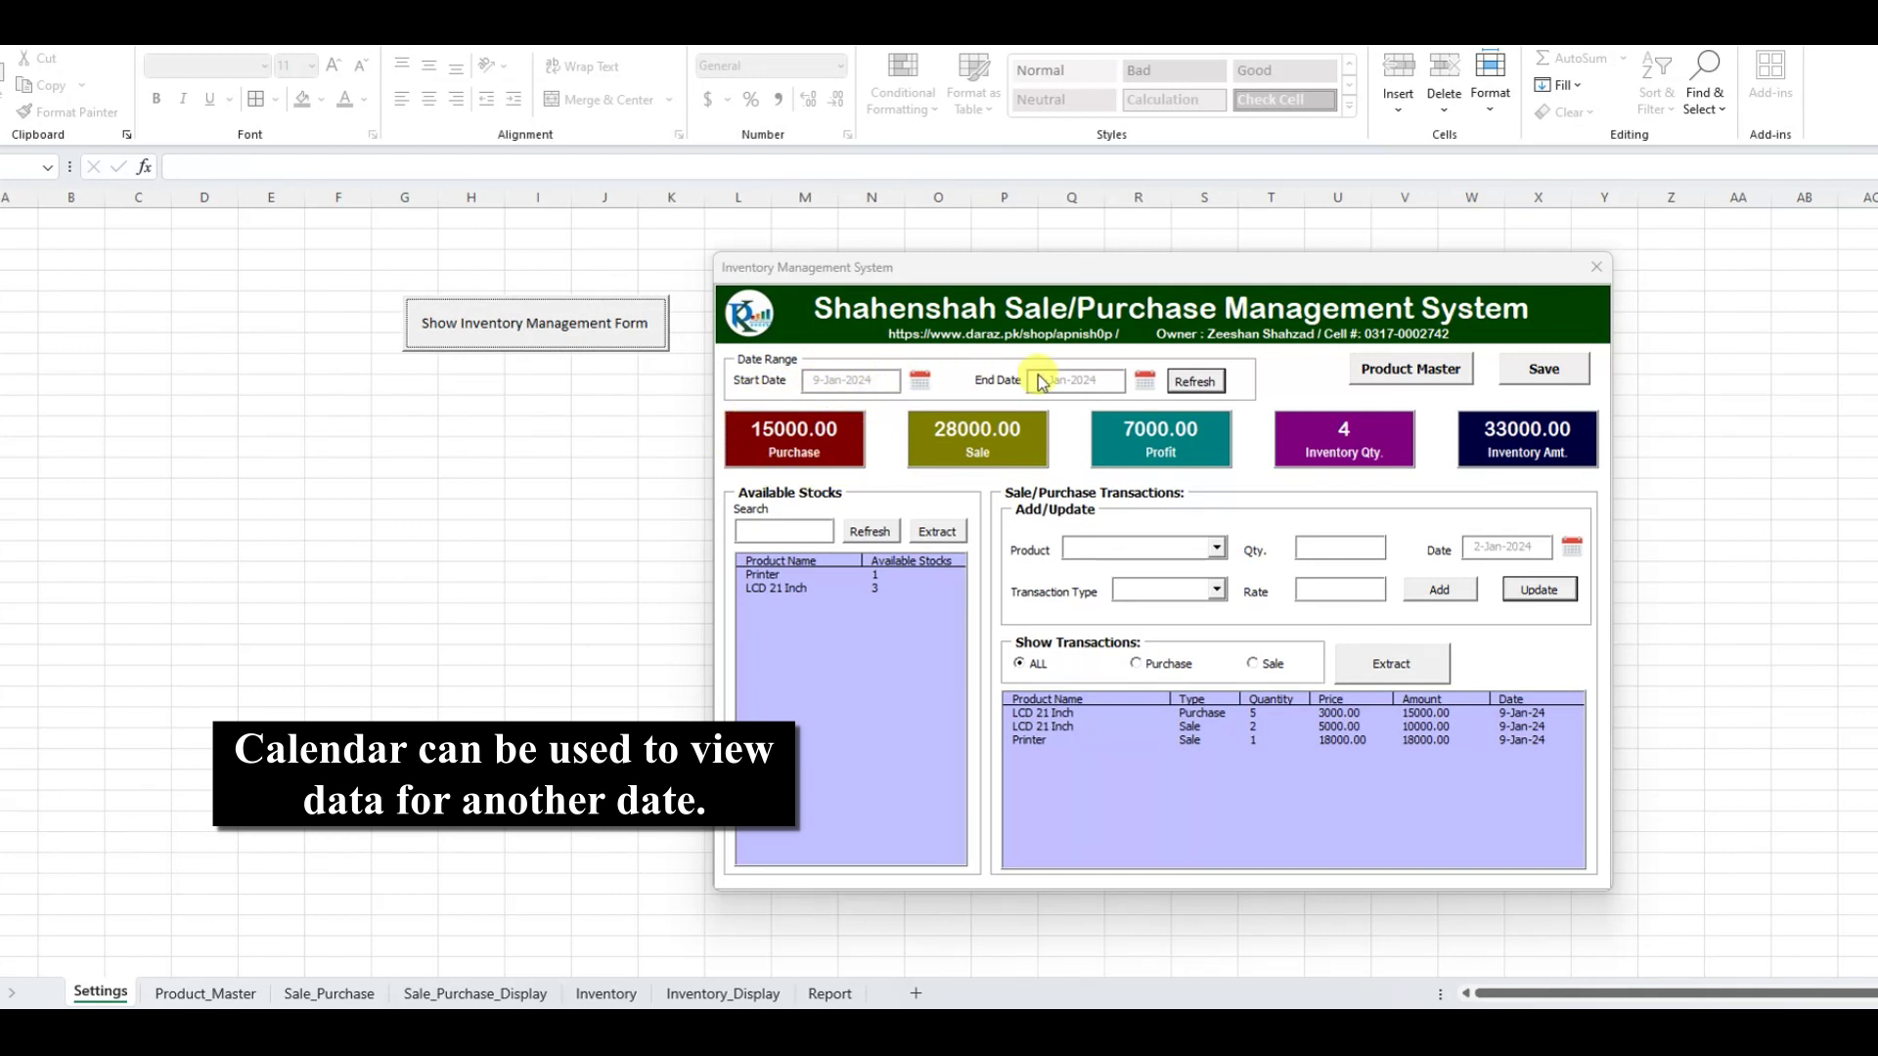
click(919, 379)
click(798, 467)
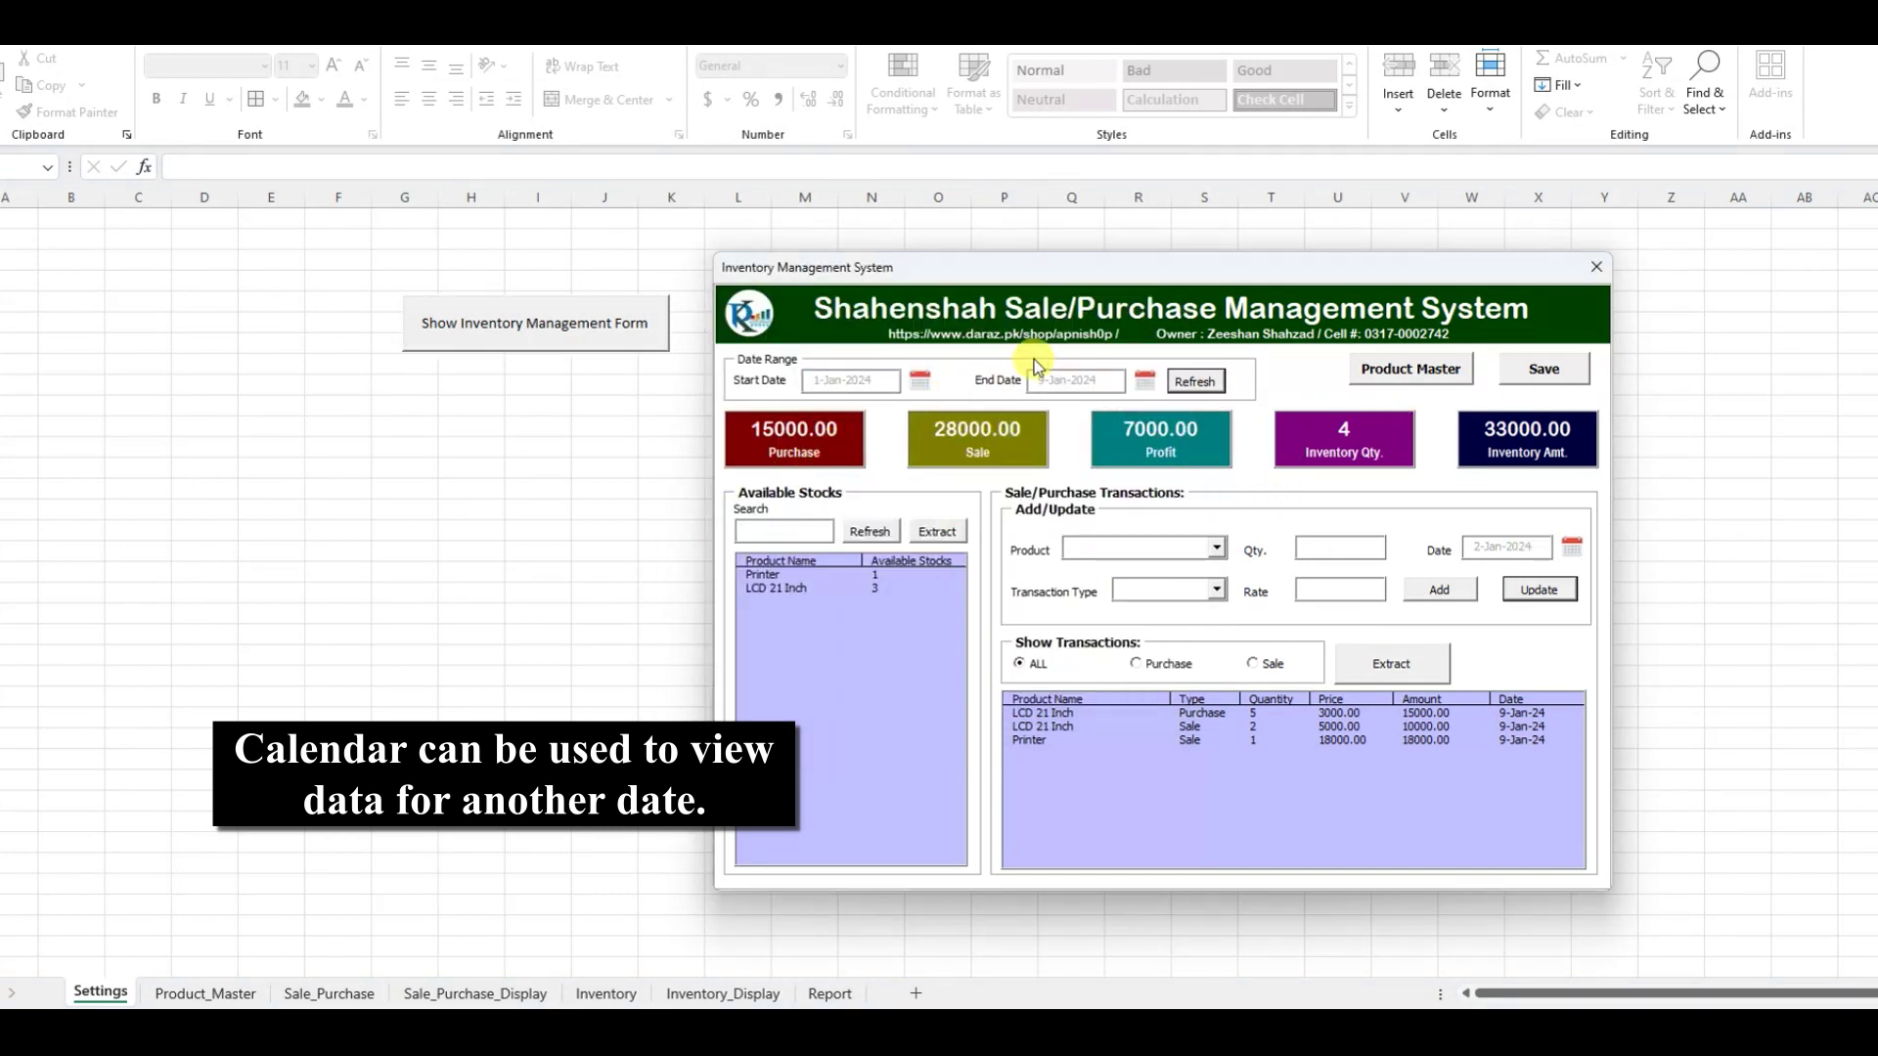
click(1194, 382)
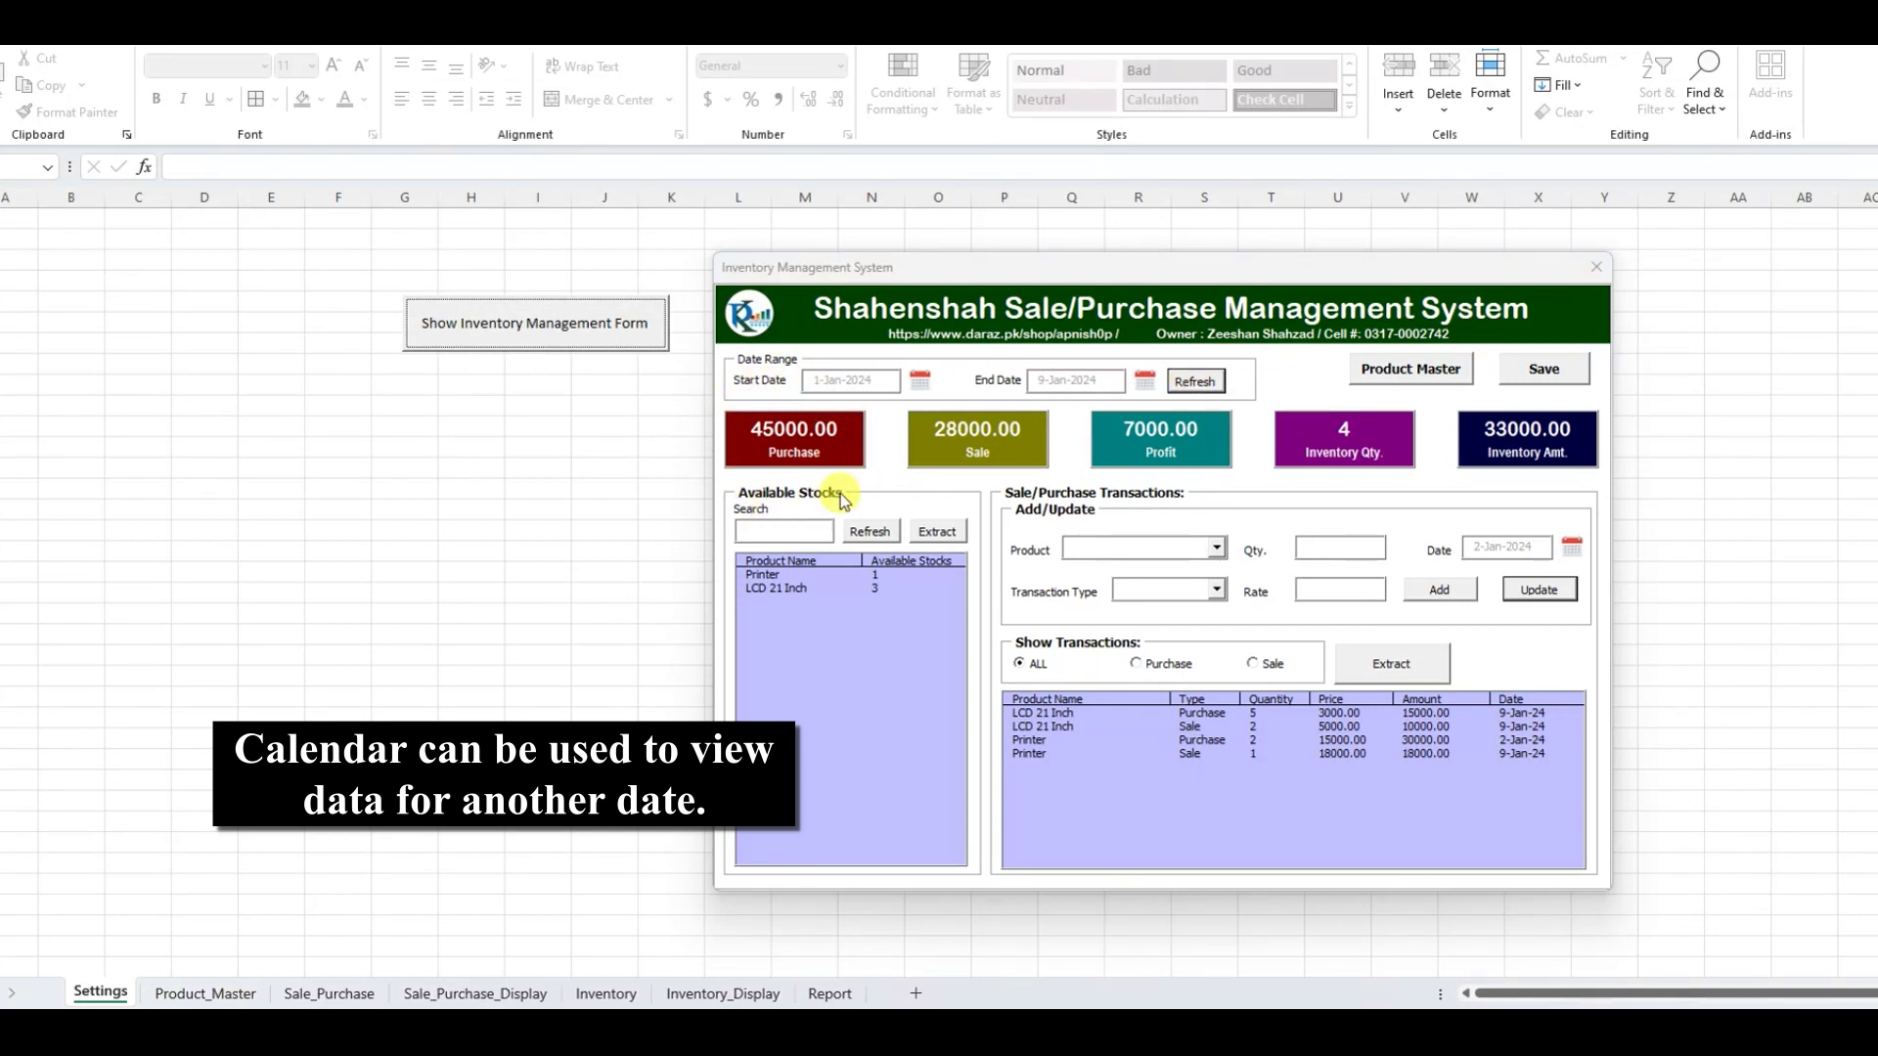
click(1538, 374)
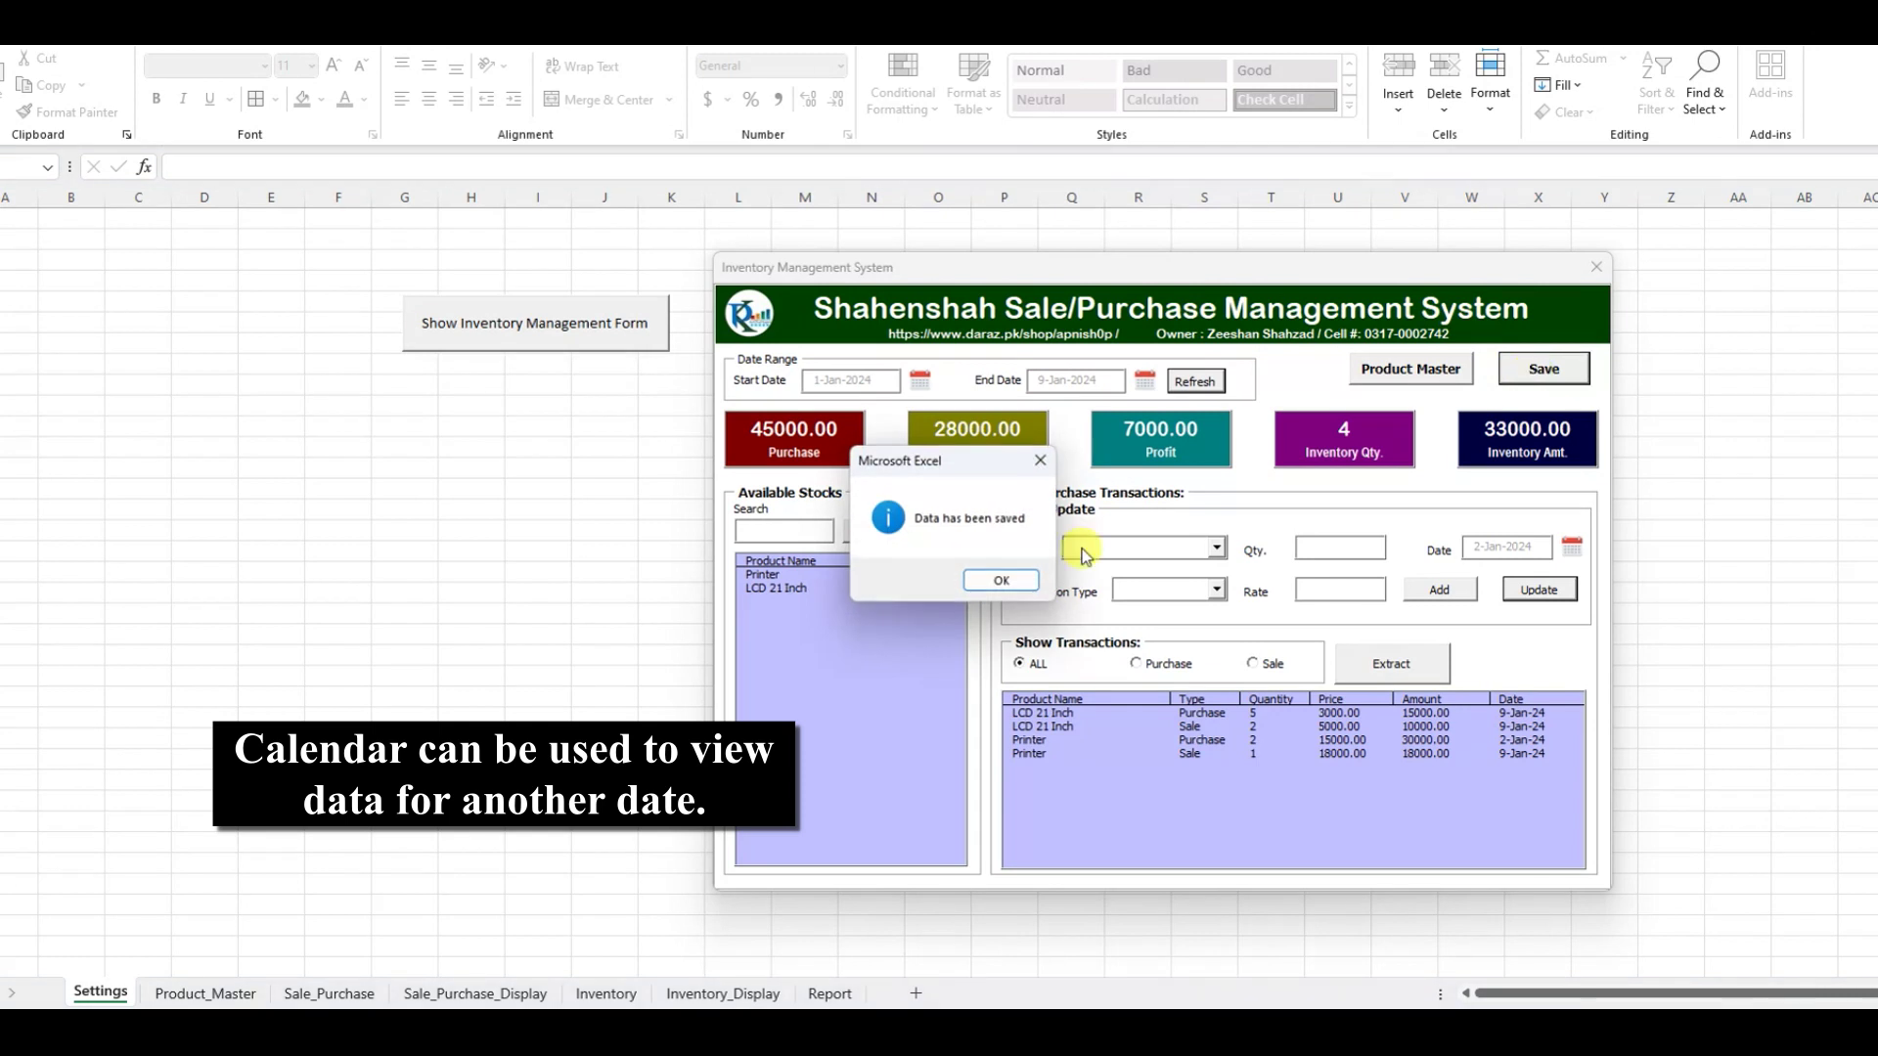
click(1001, 581)
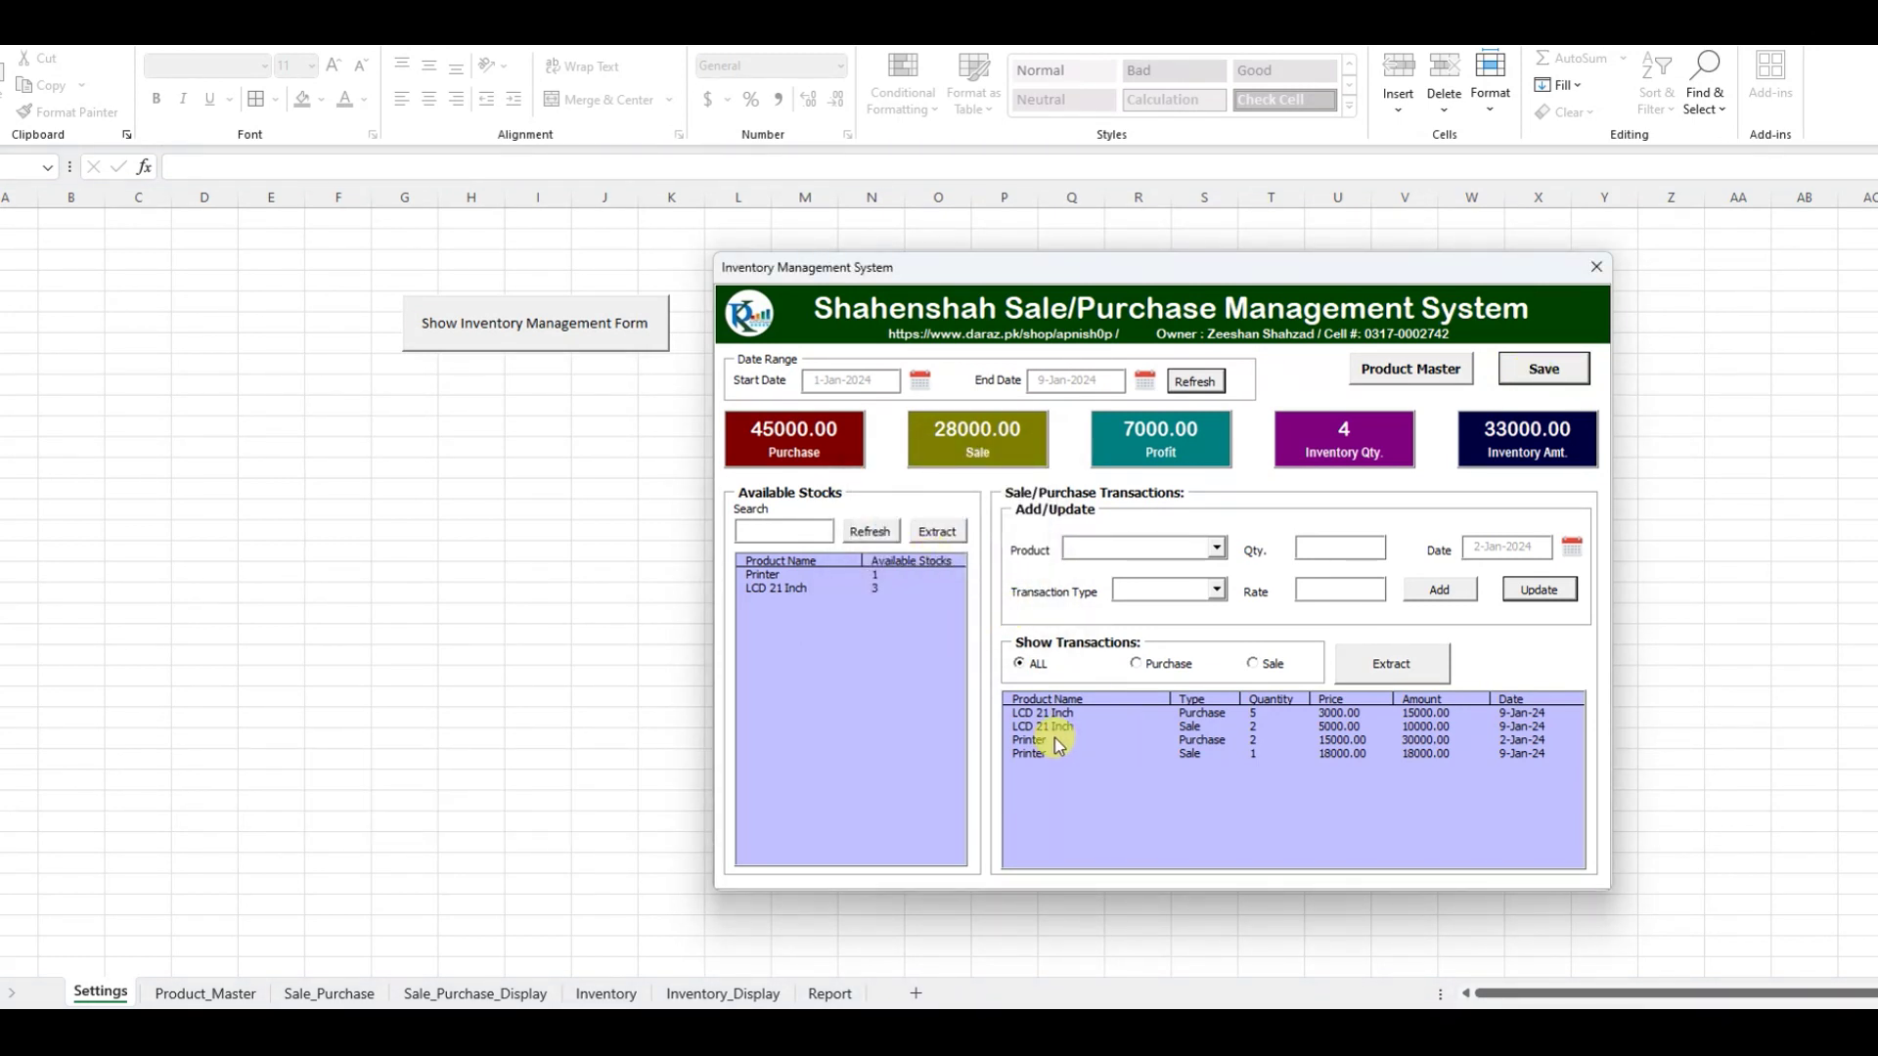
click(1438, 371)
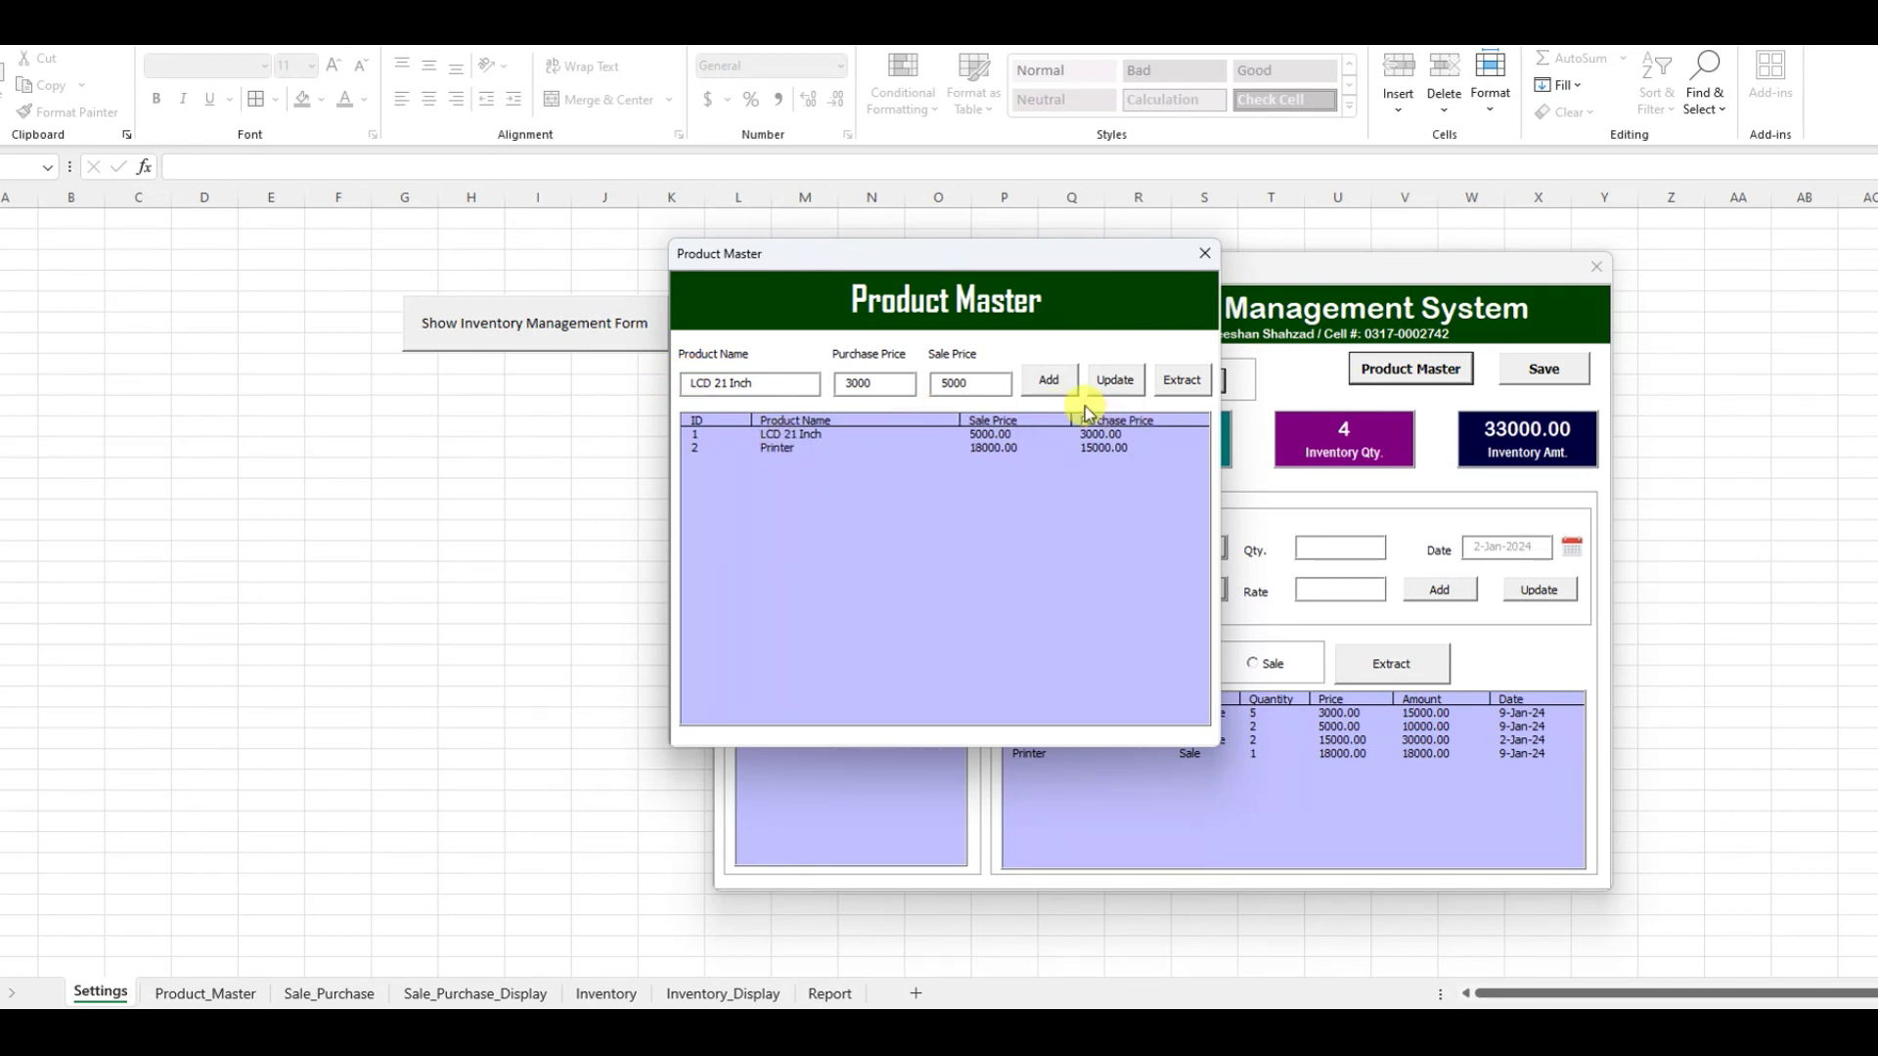
Try adding the duplicate LCD 21 Inch, then add LCD 24 Inch as a new product
click(1048, 379)
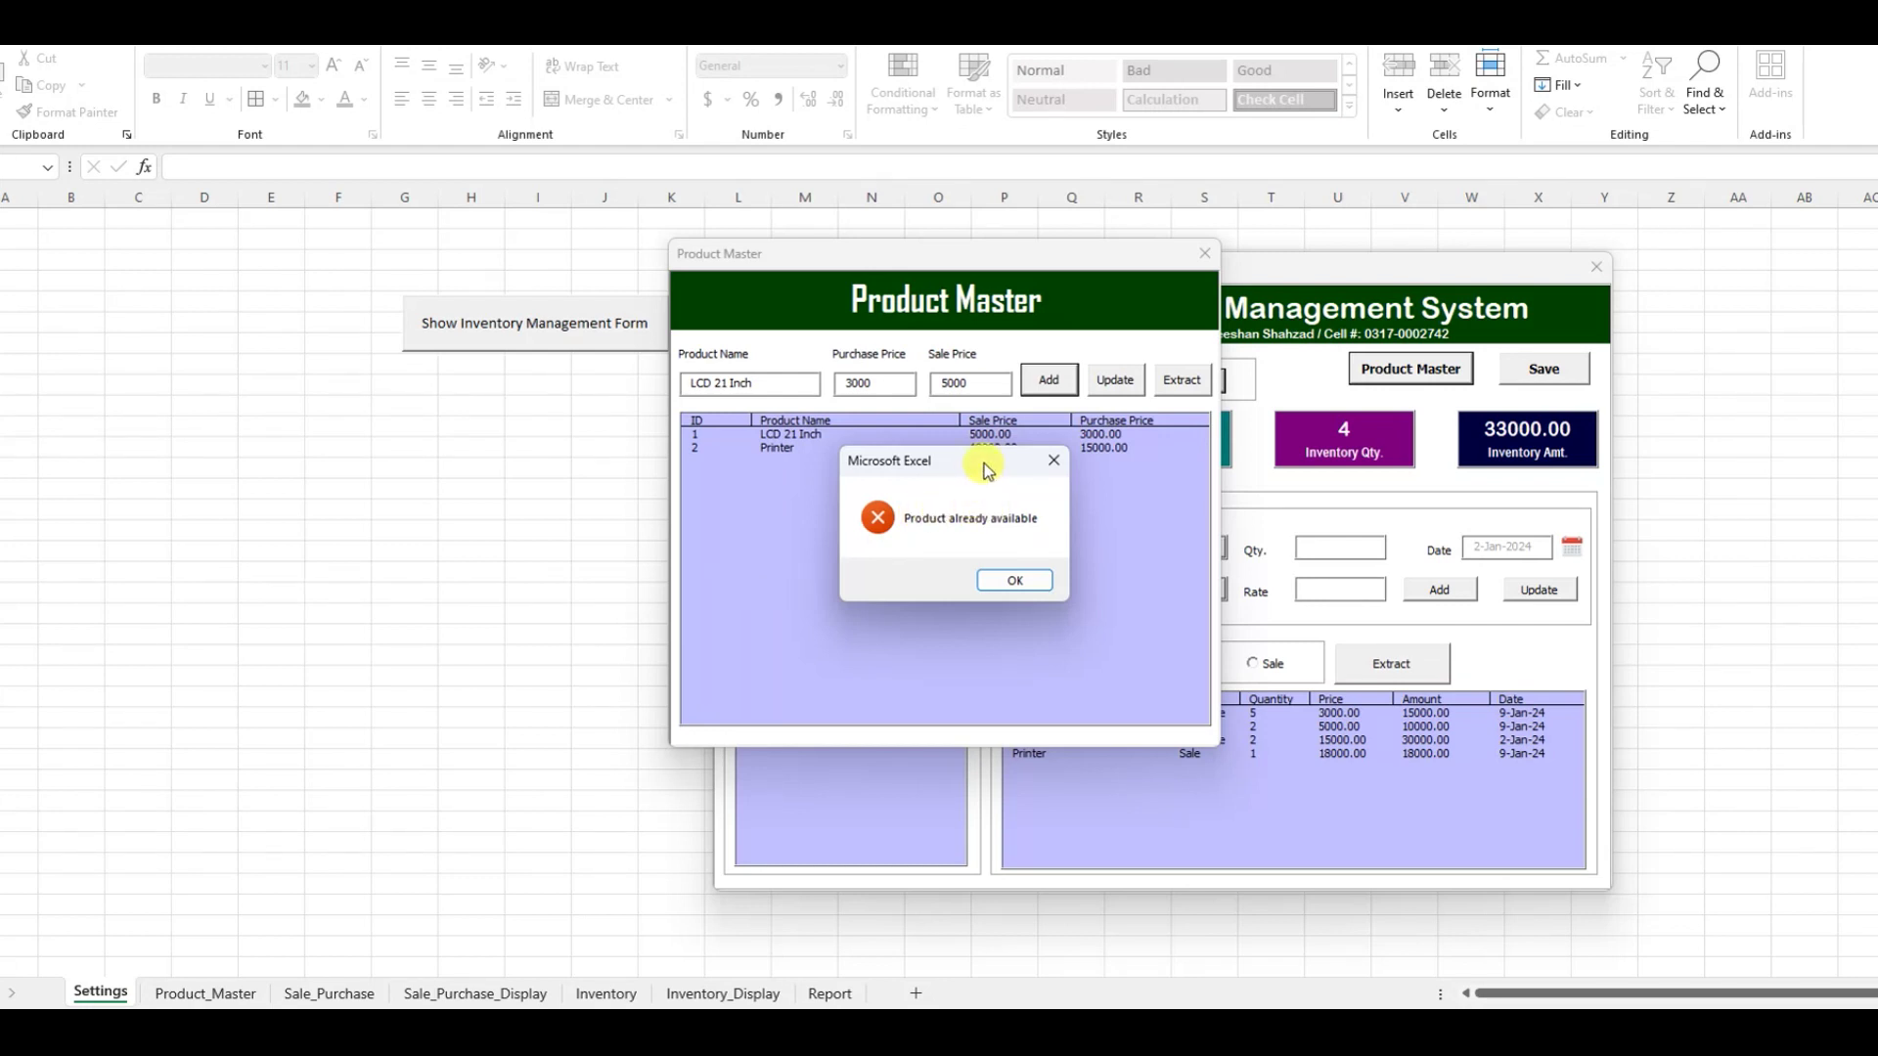
drag(984, 465, 958, 560)
click(1010, 684)
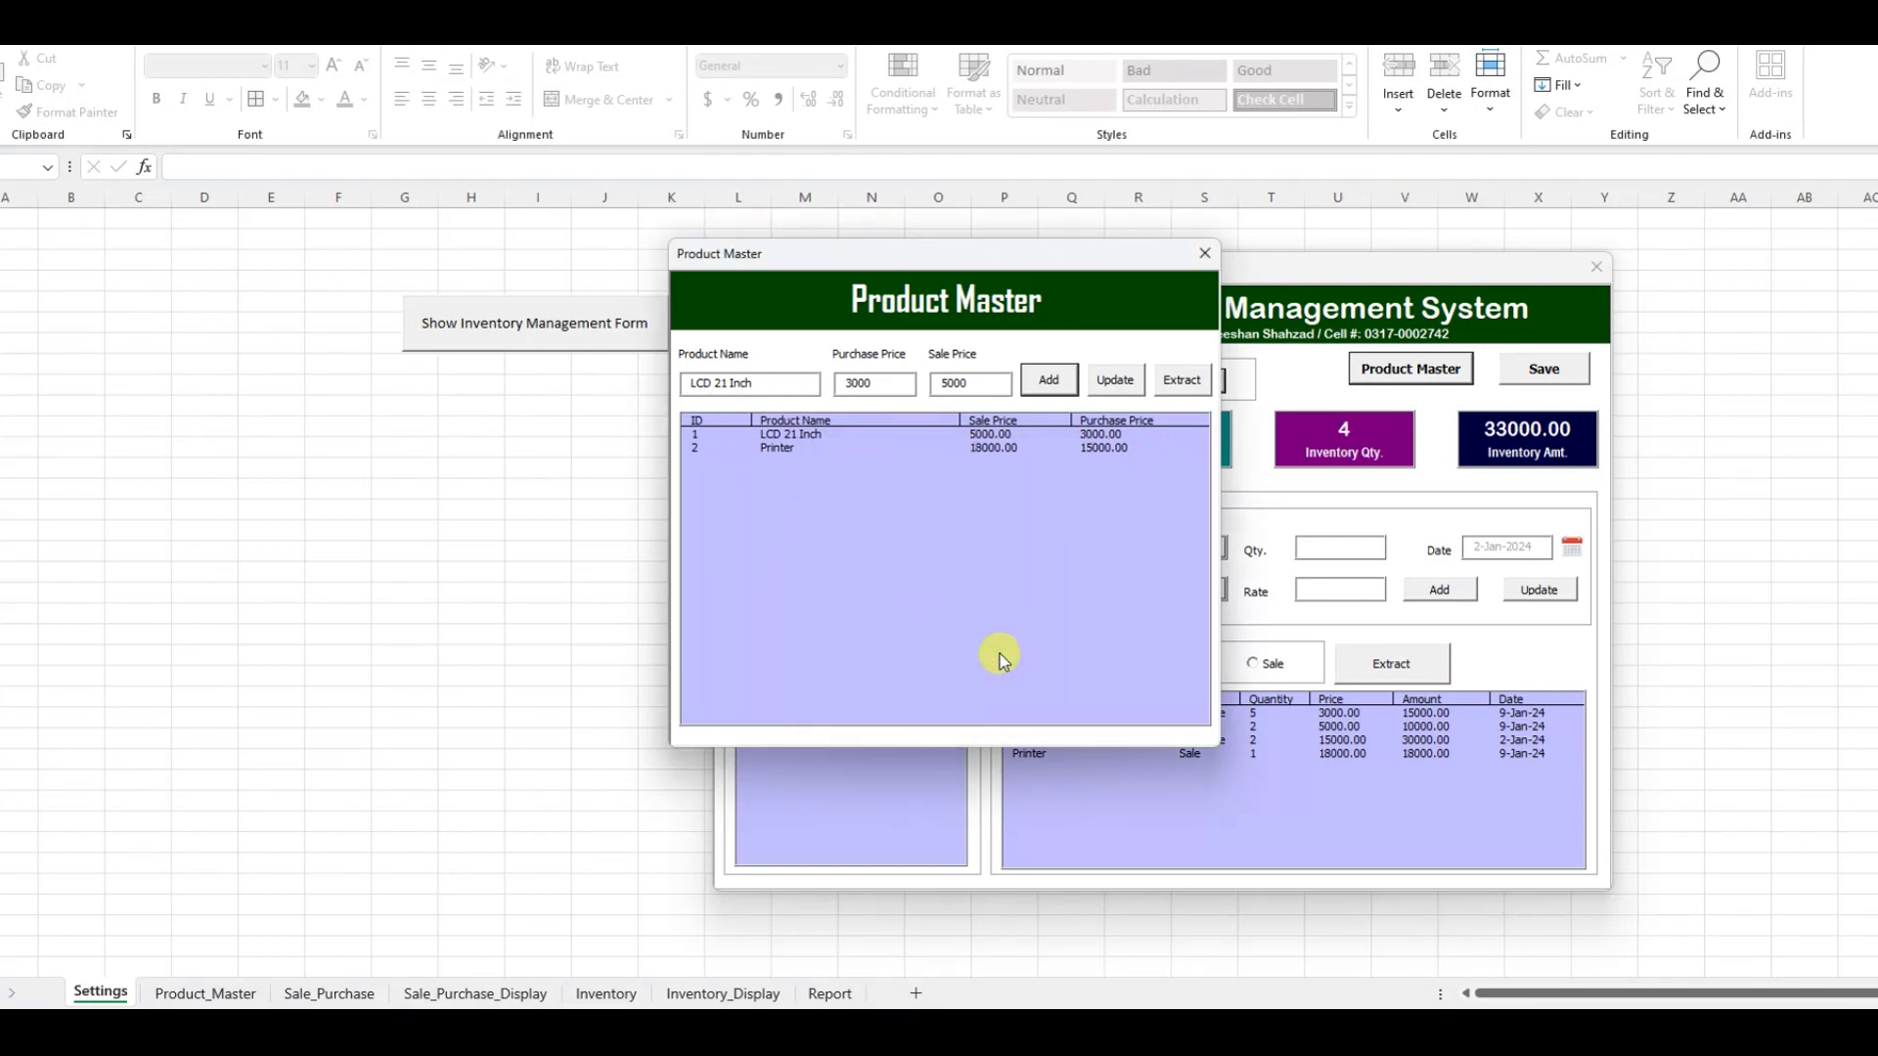
click(717, 382)
text(4)
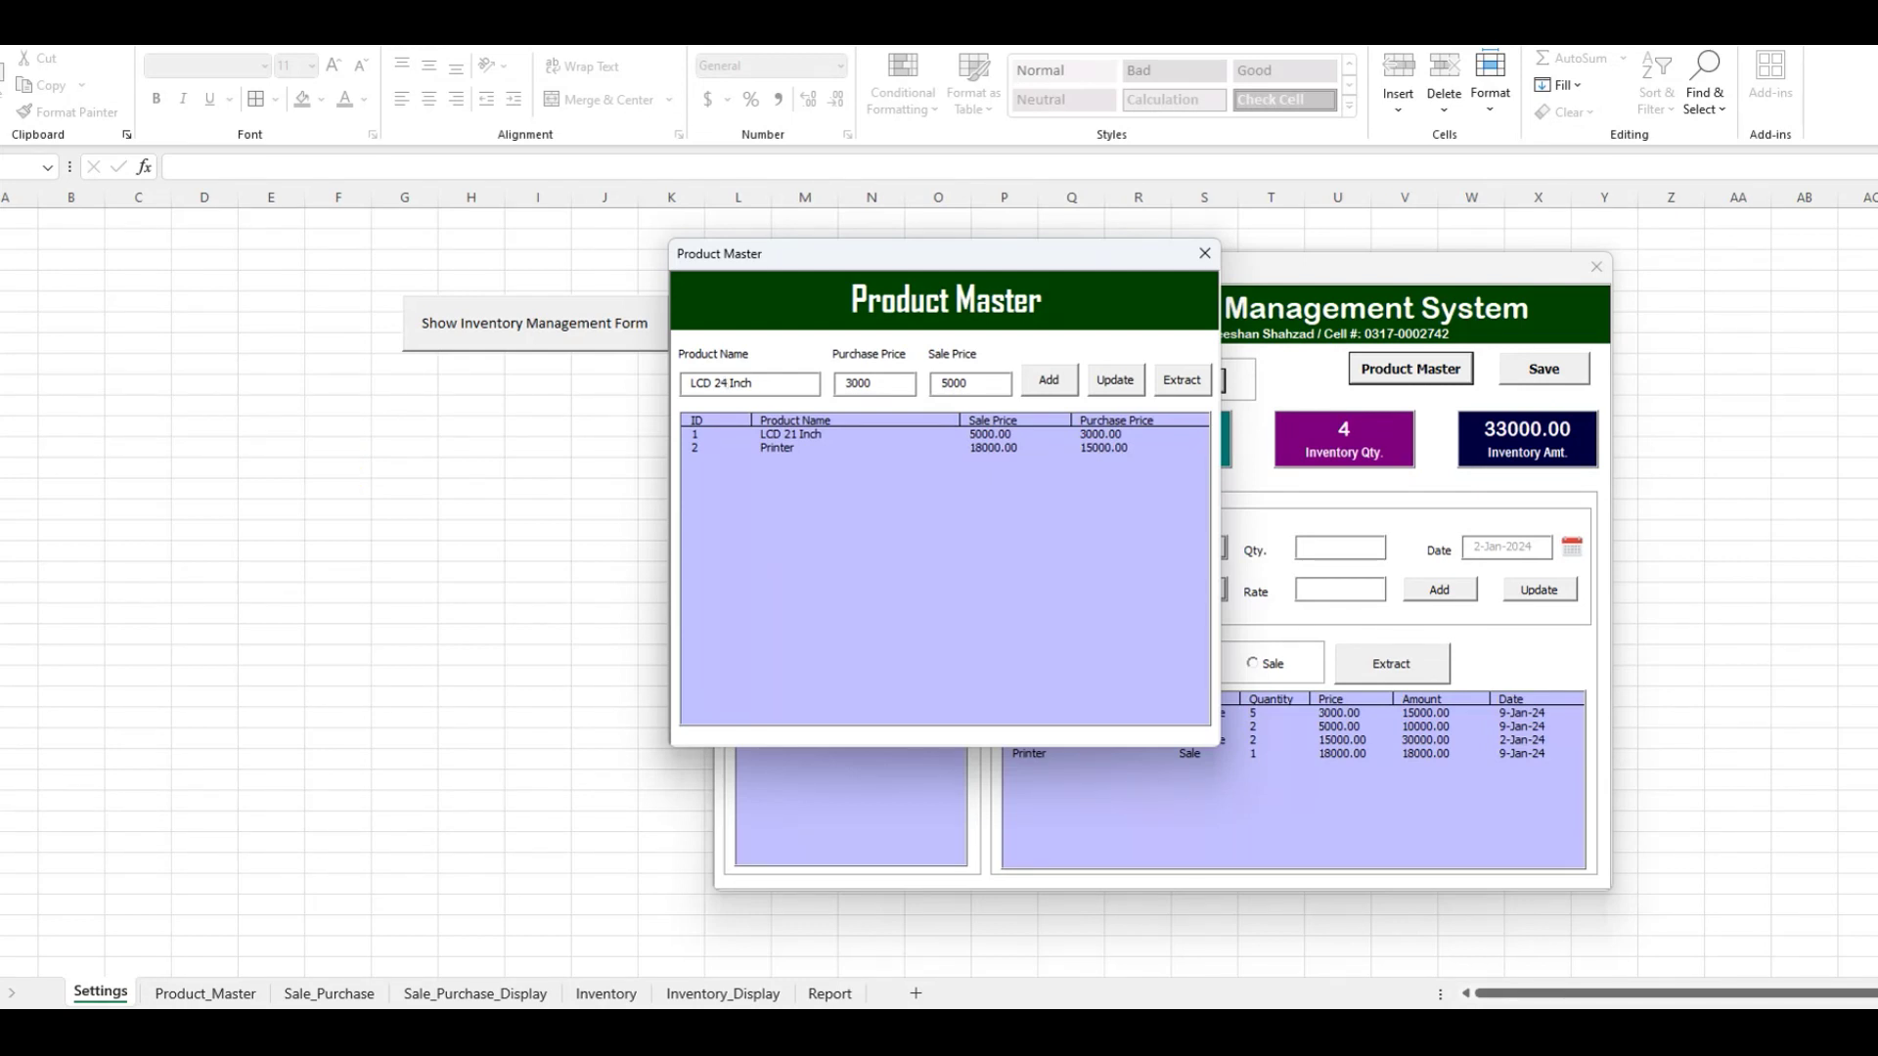
click(1047, 380)
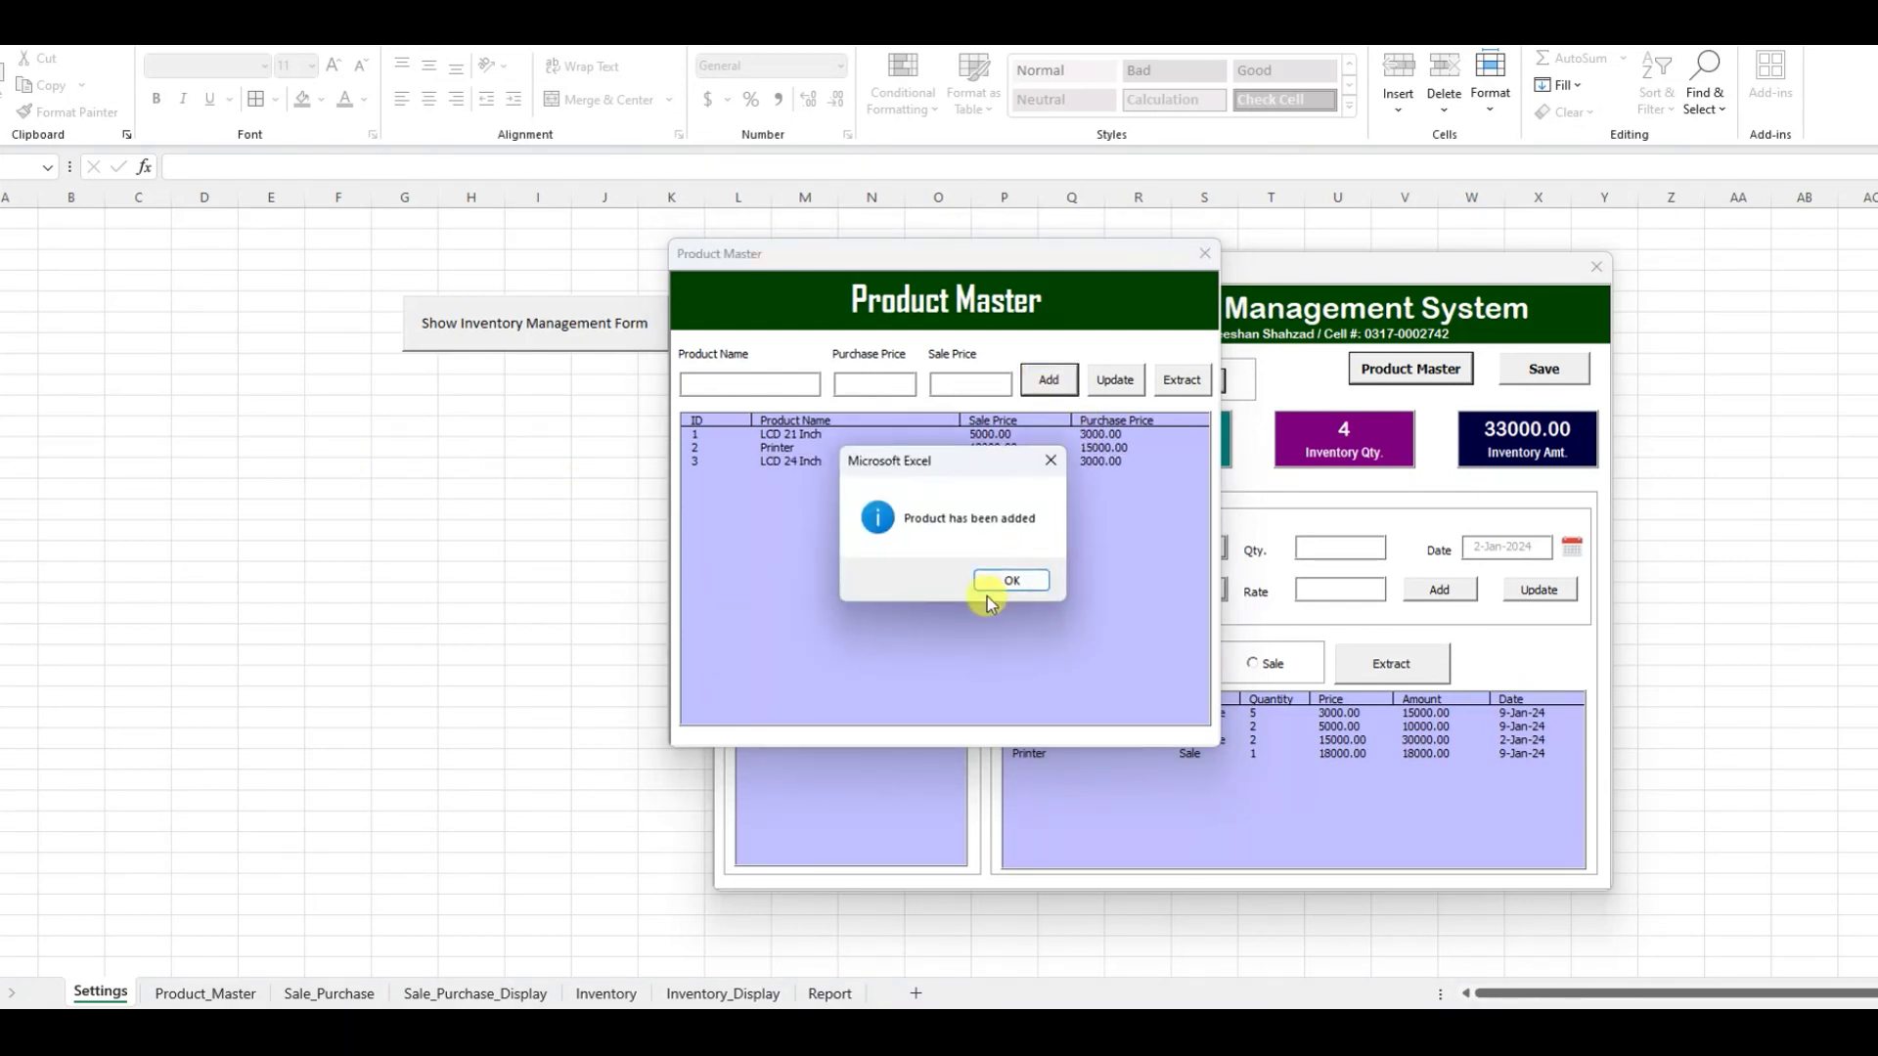
drag(959, 466, 949, 578)
click(1000, 693)
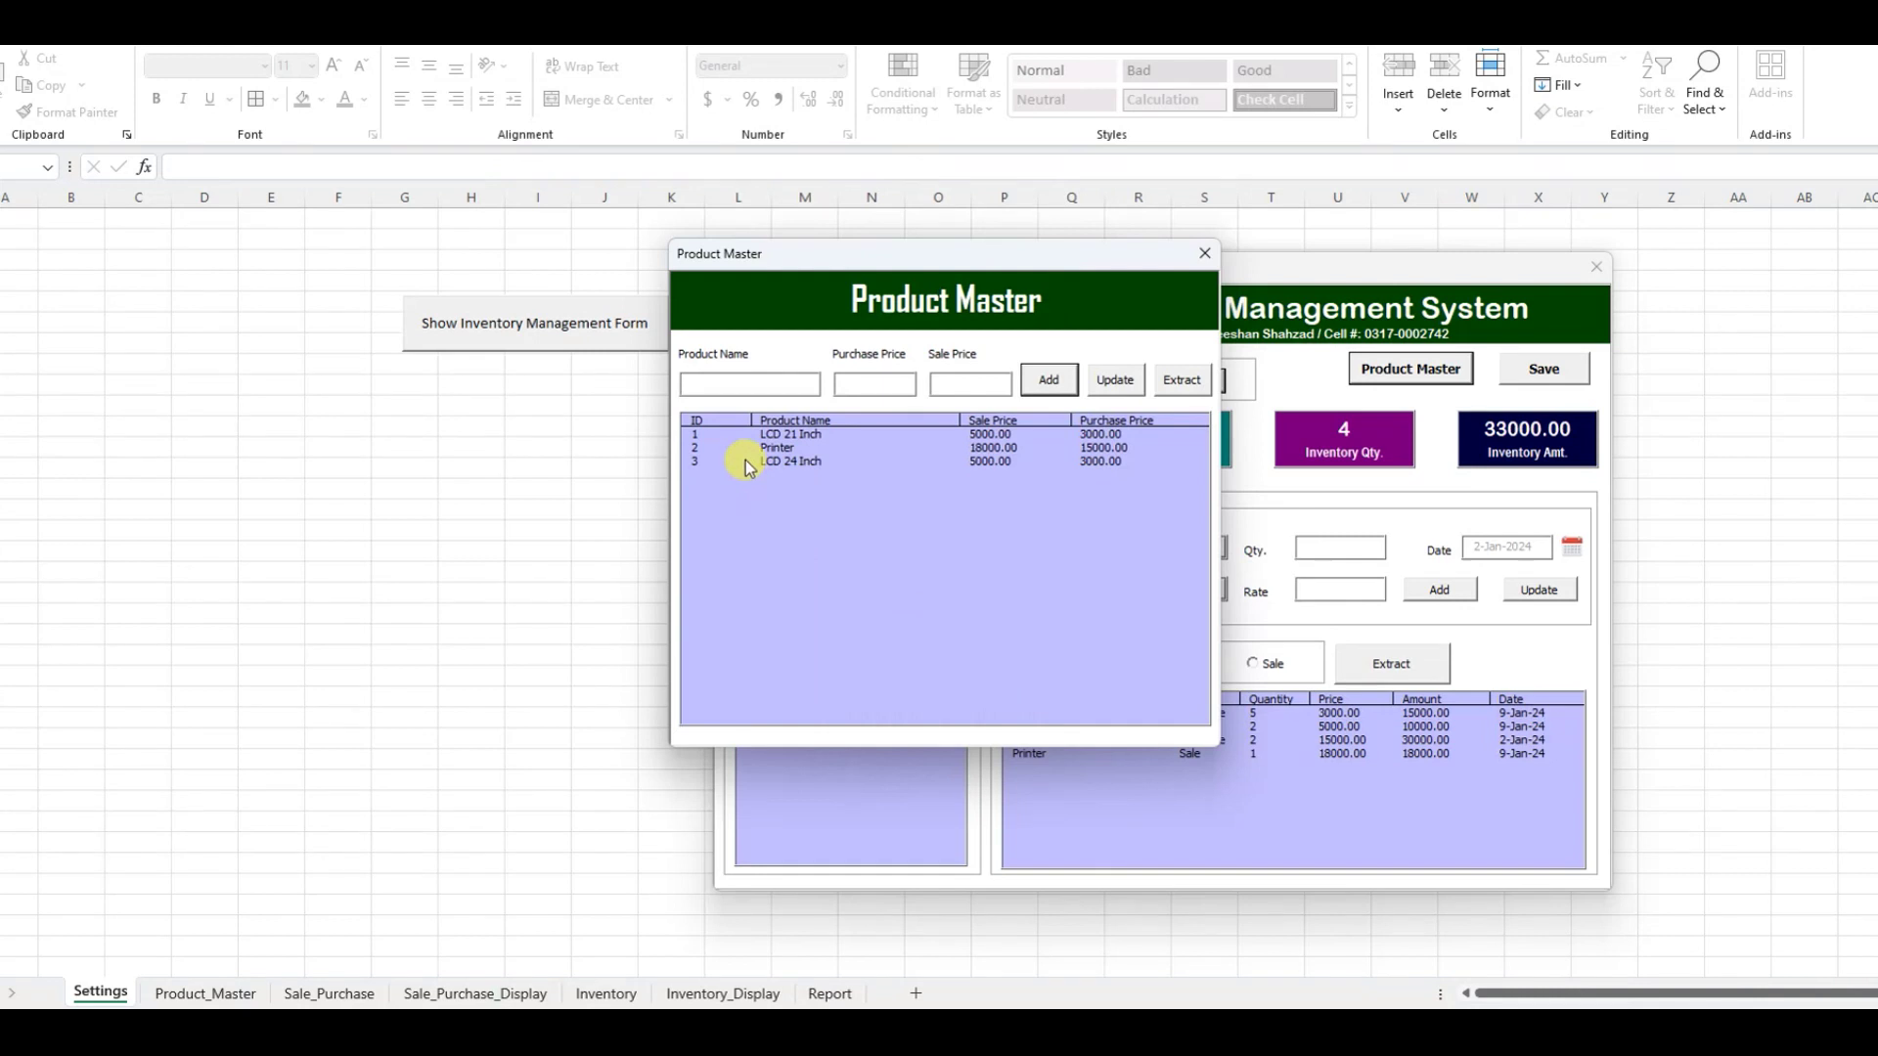
Correct LCD 24 Inch's prices to sale 8000 and purchase 5000 and update it
double_click(1076, 461)
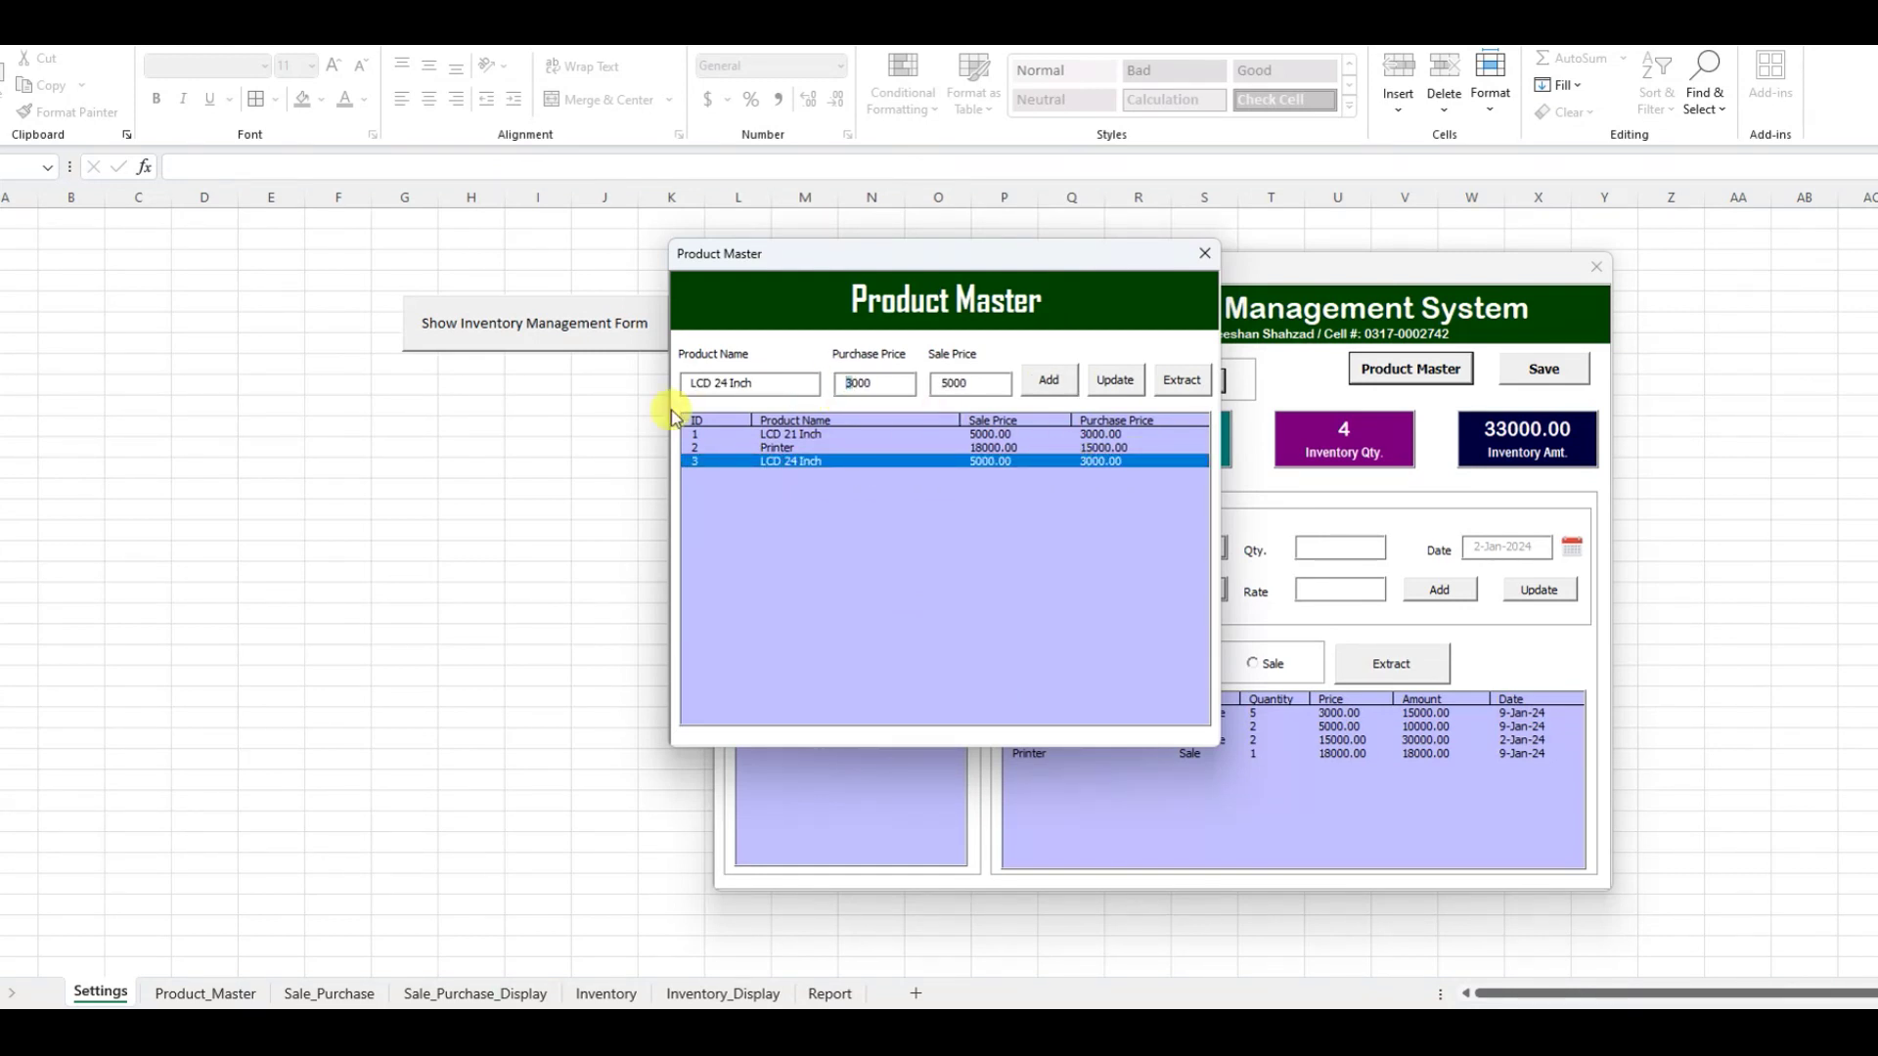
key(Tab)
key(Home)
key(Delete)
text(8)
click(1117, 381)
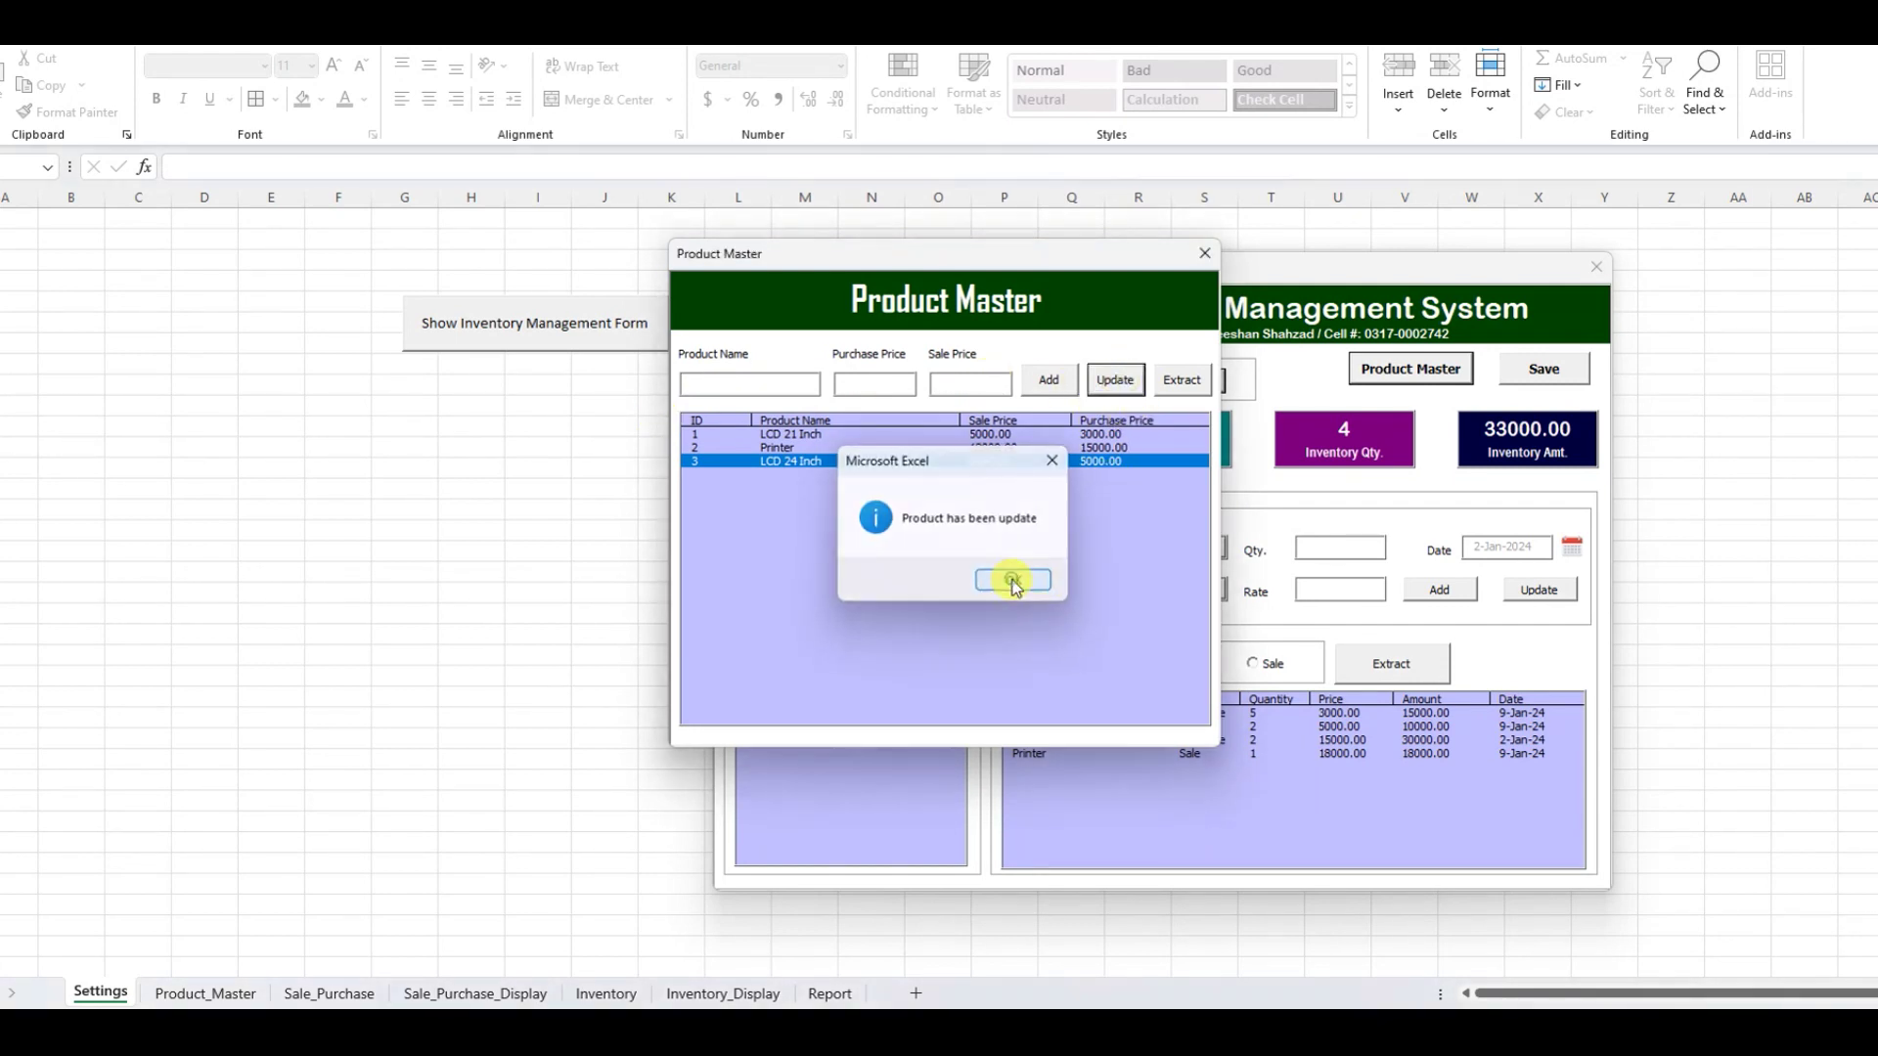
click(1014, 582)
Close both forms and view the Product_Master and Sale_Purchase sheets
click(1205, 257)
click(1596, 266)
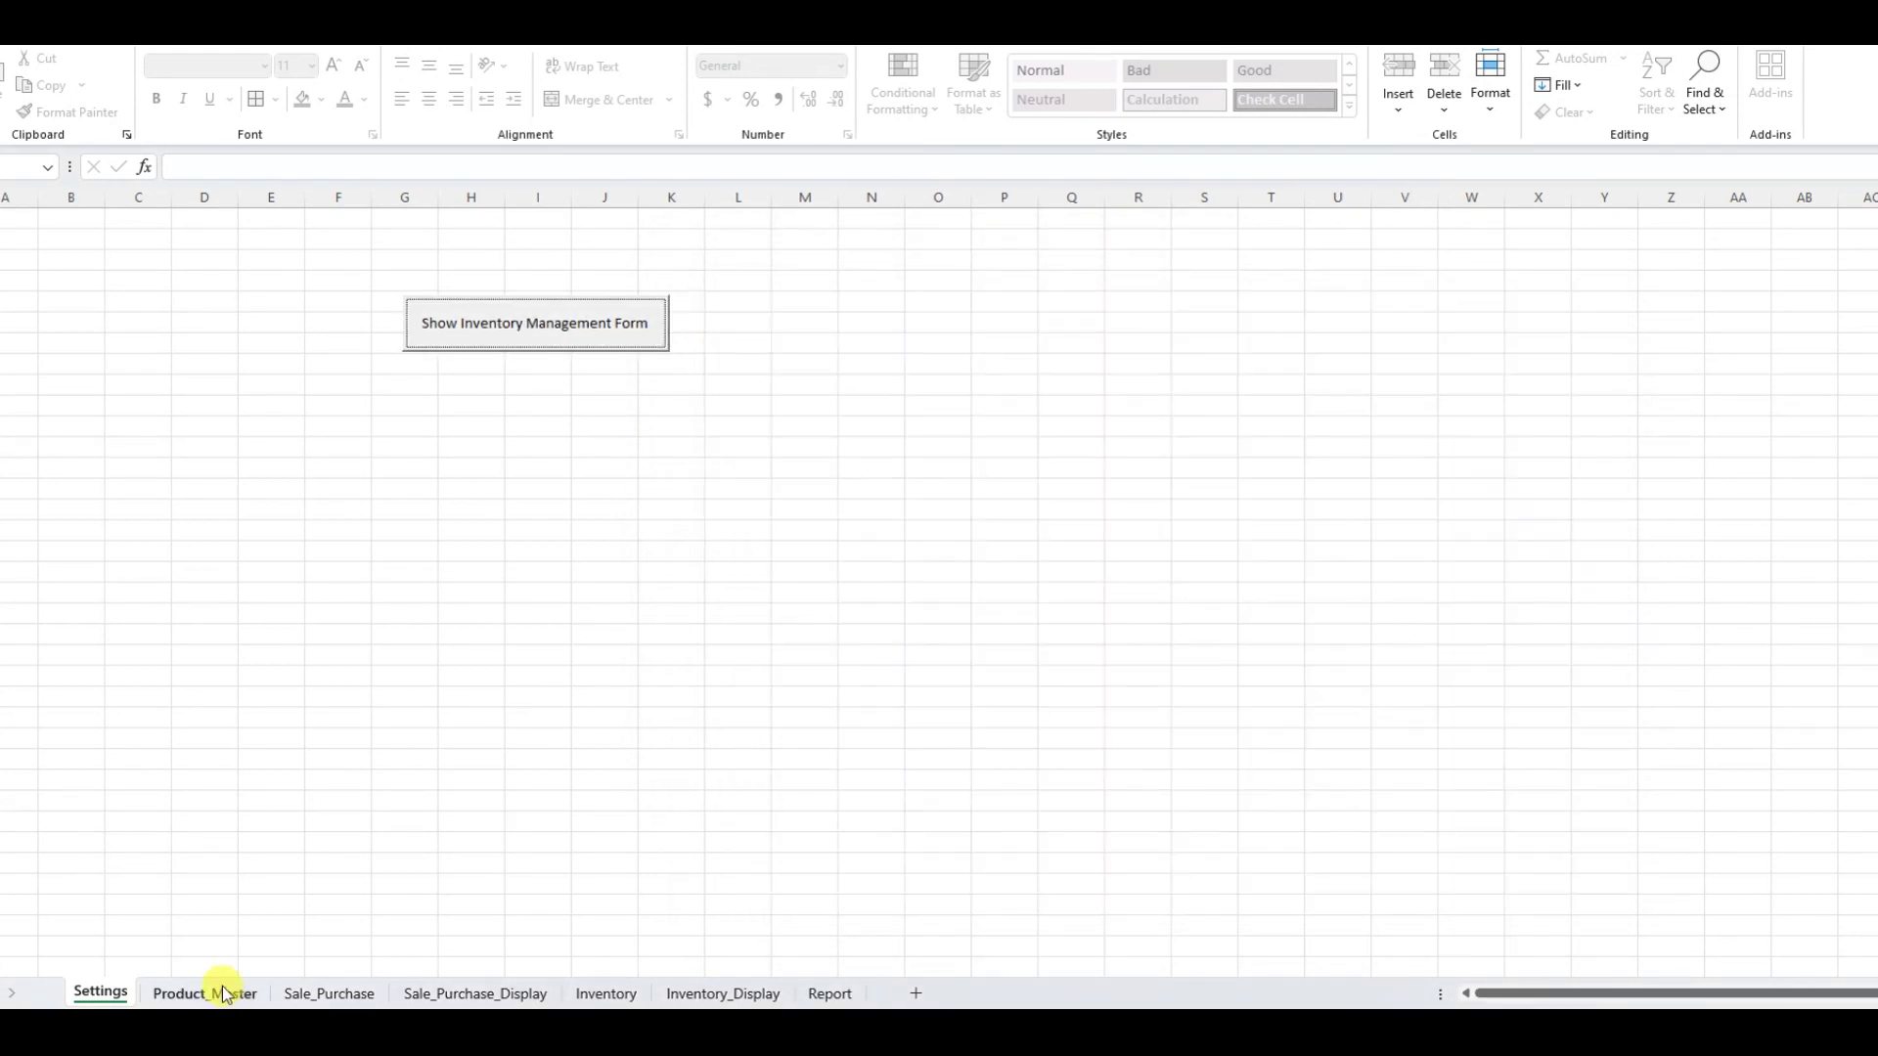
click(205, 994)
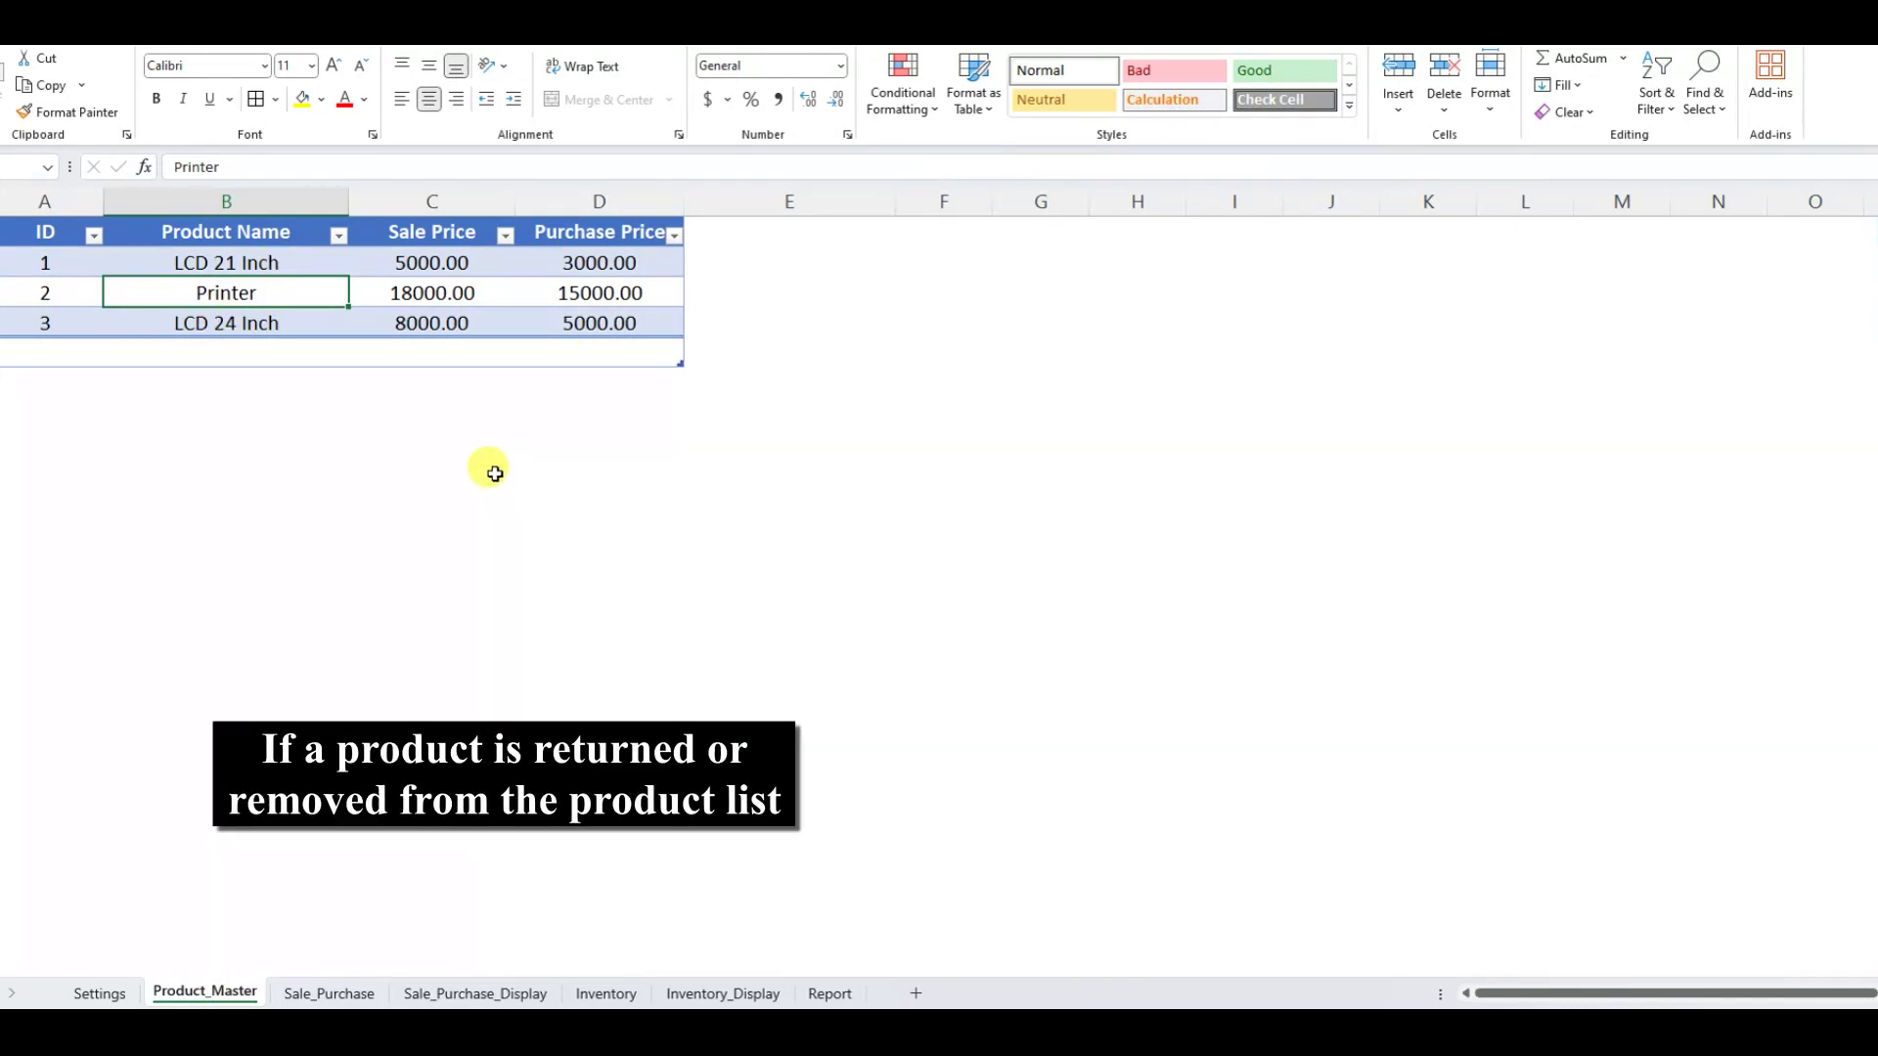
click(334, 996)
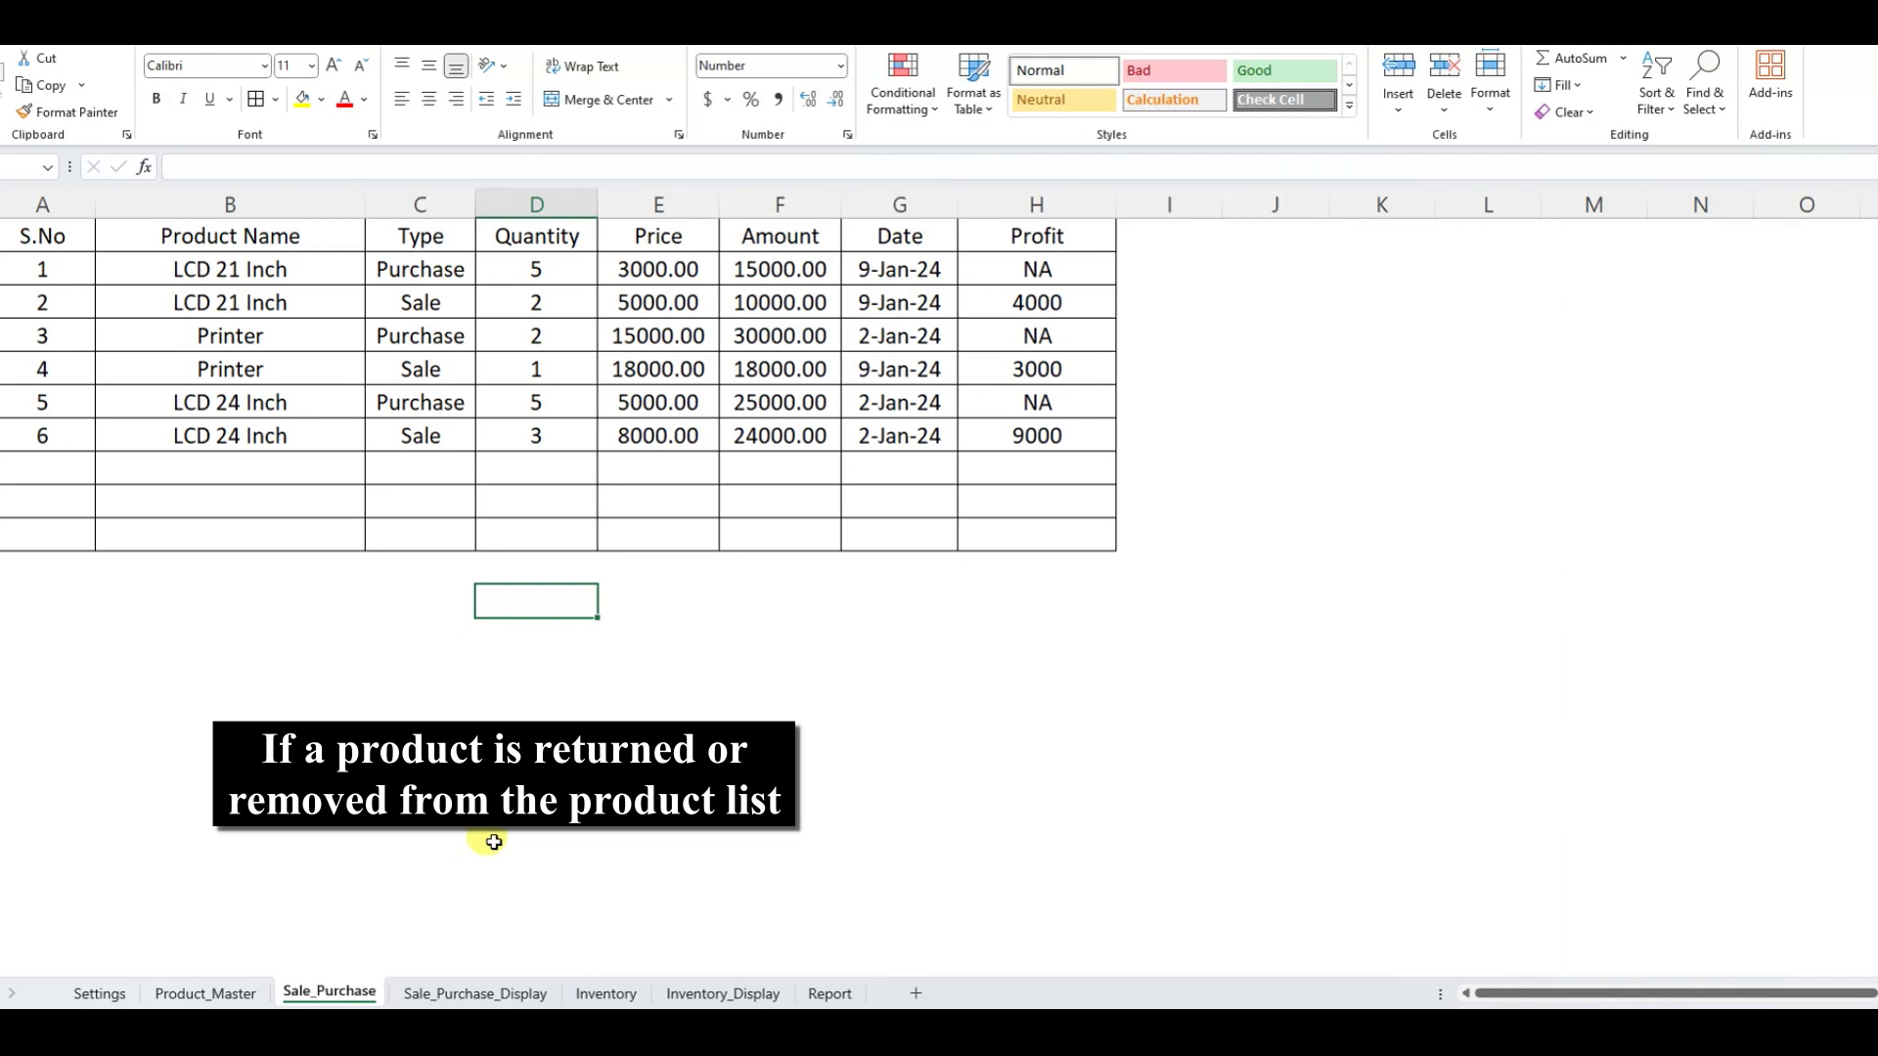
Set the LCD 21 Inch sale to quantity 1 in D3, profit 2000 in H3, amount 5000 in F3
click(528, 334)
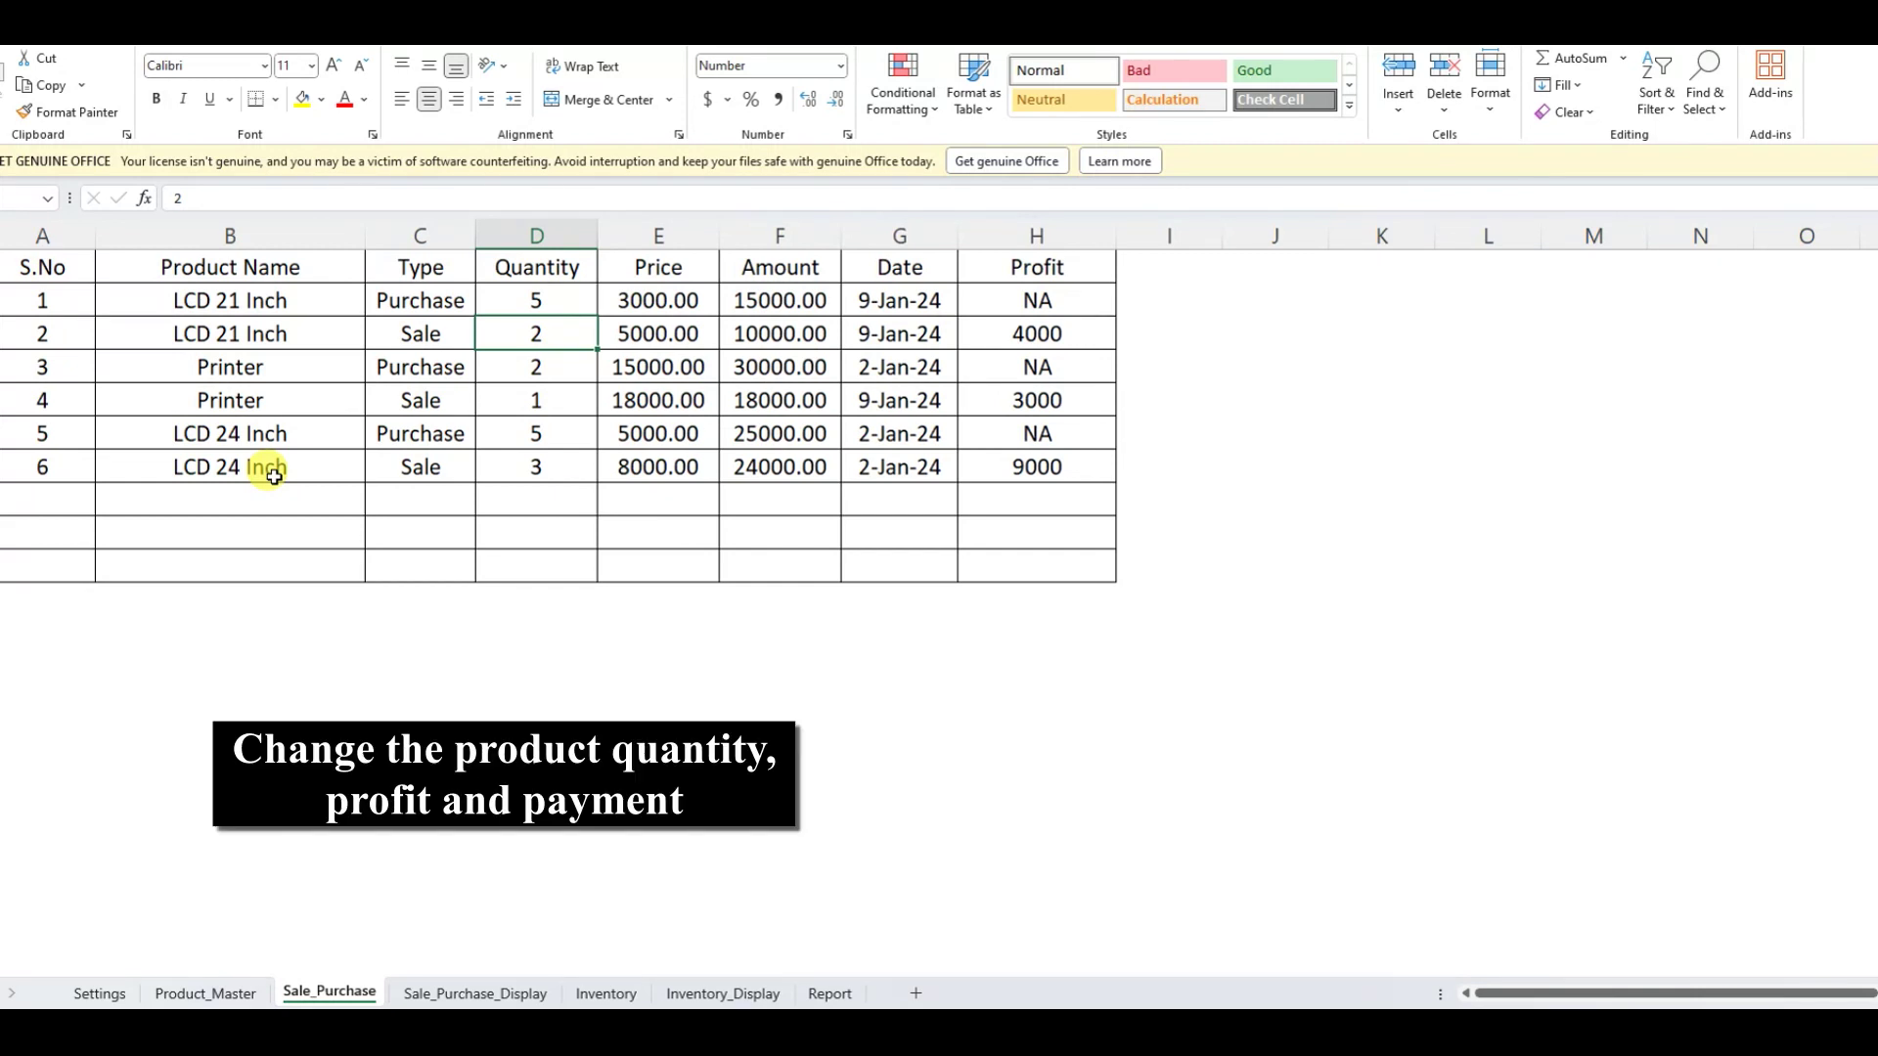
text(1)
key(Tab)
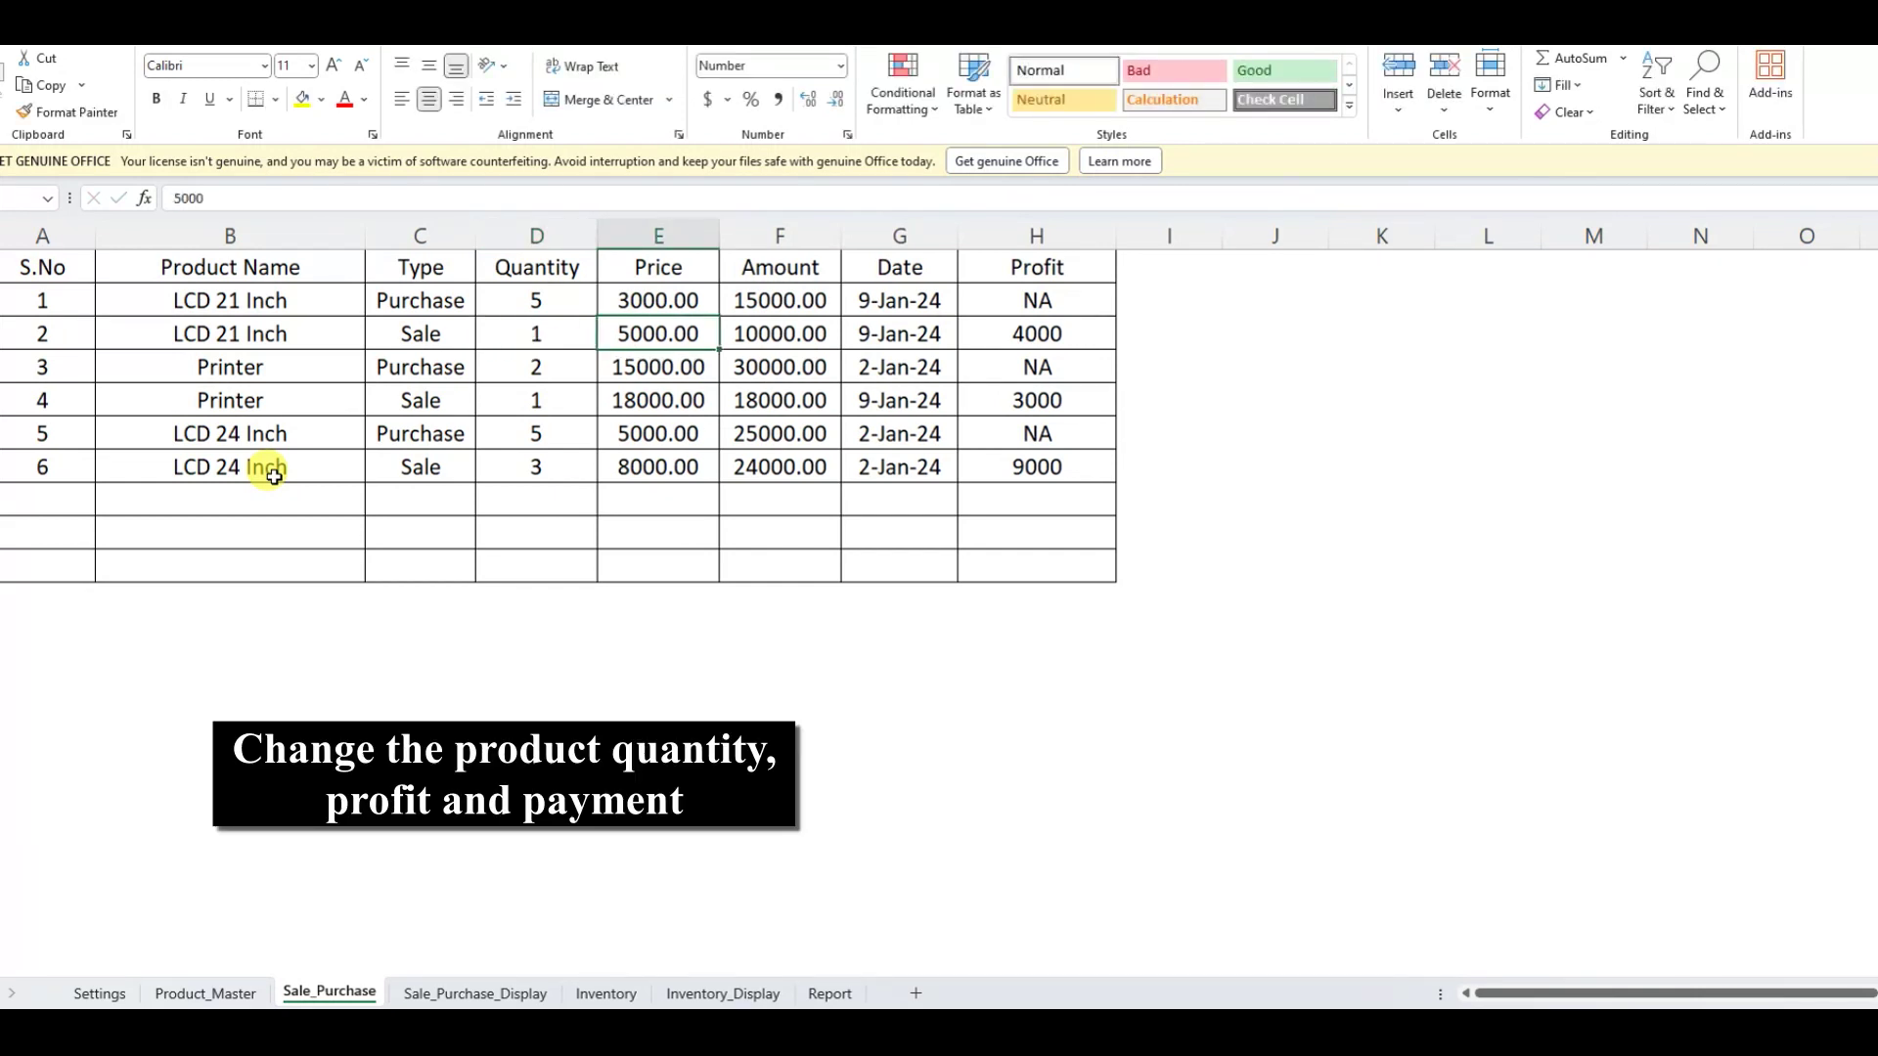
key(Tab)
key(Tab)
key(Tab)
text(2)
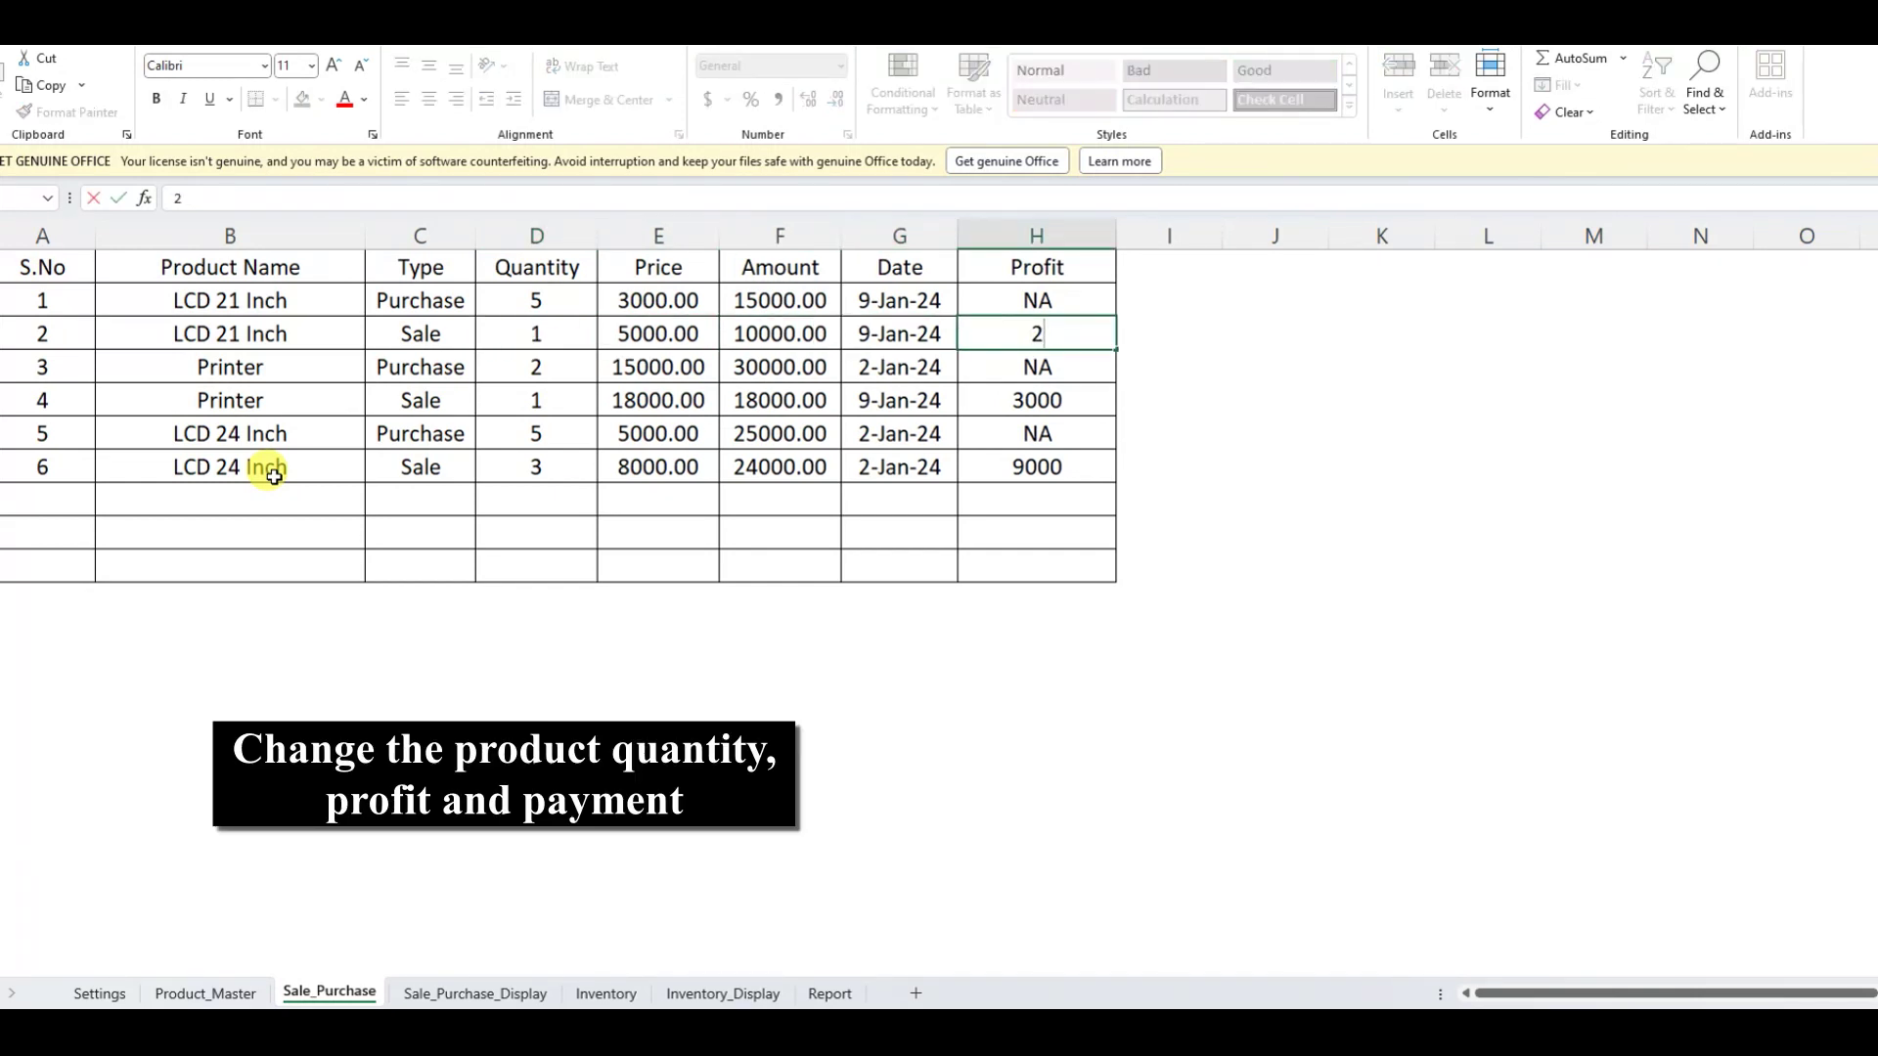
key(Left)
key(Left)
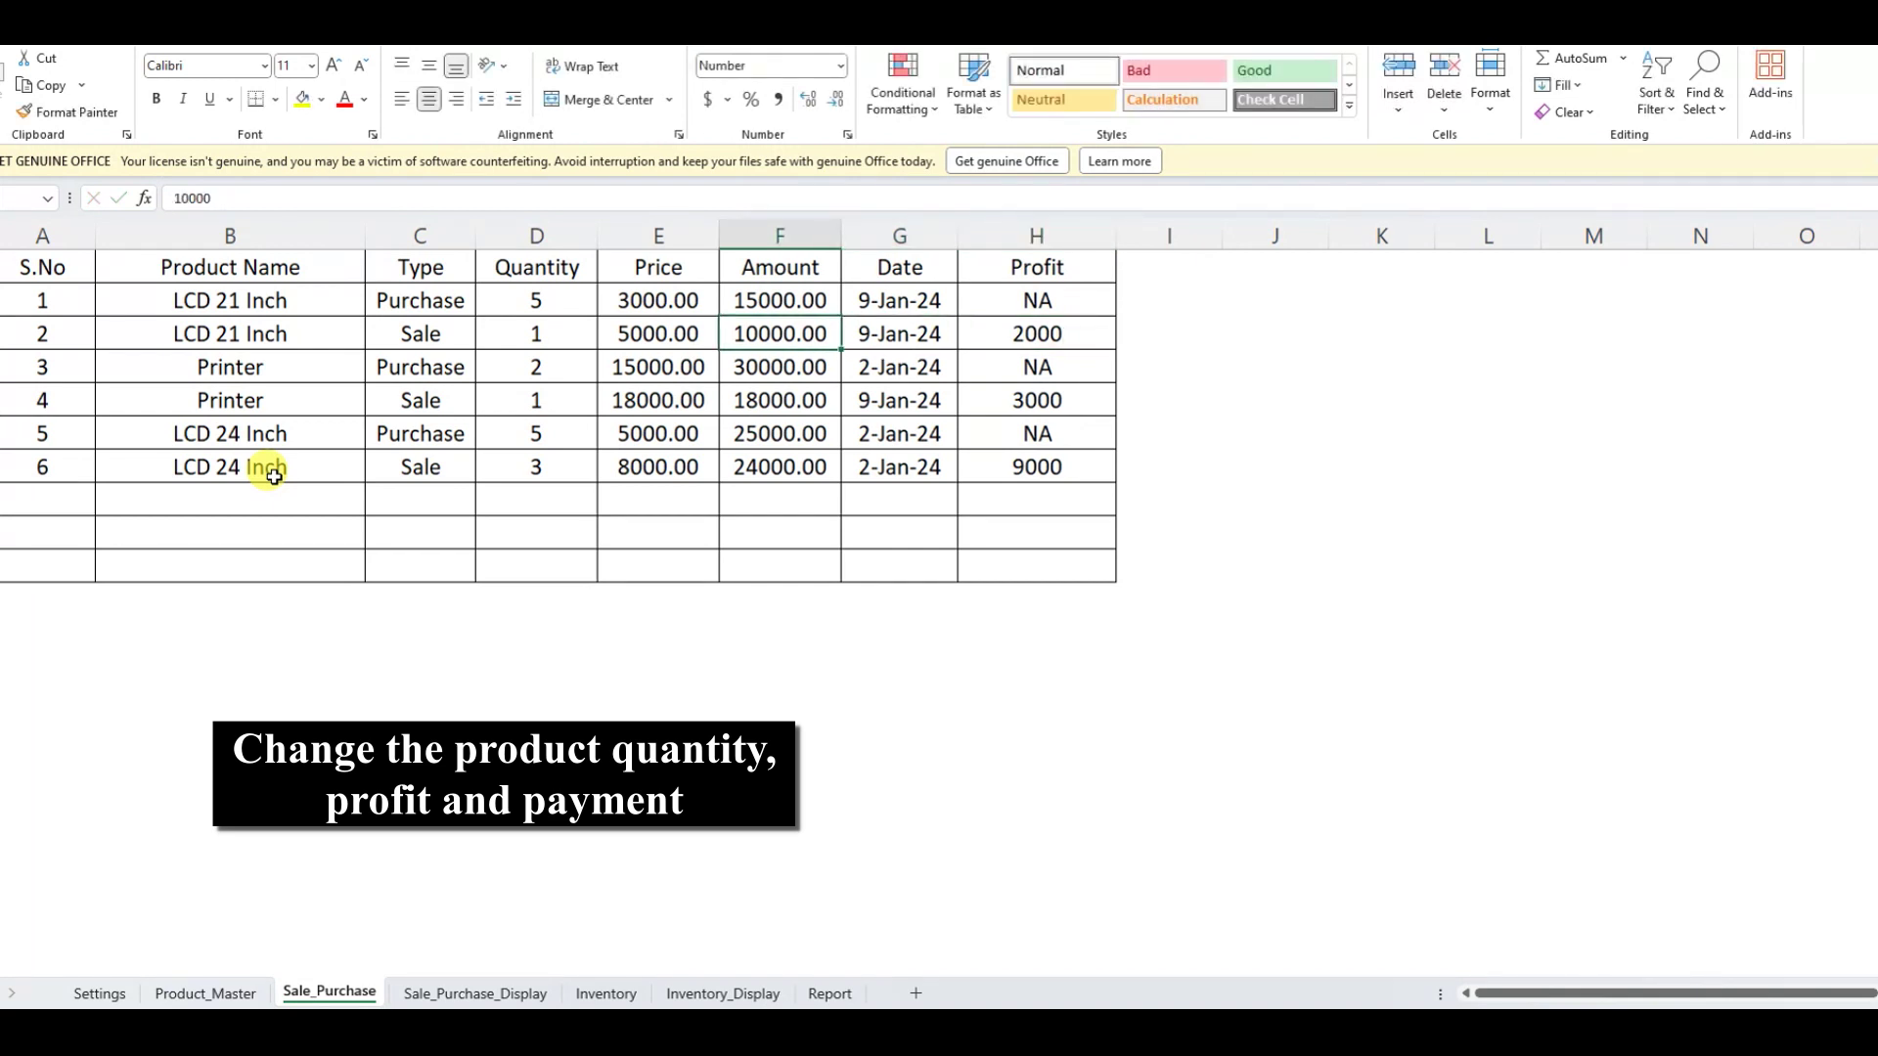
text(5000)
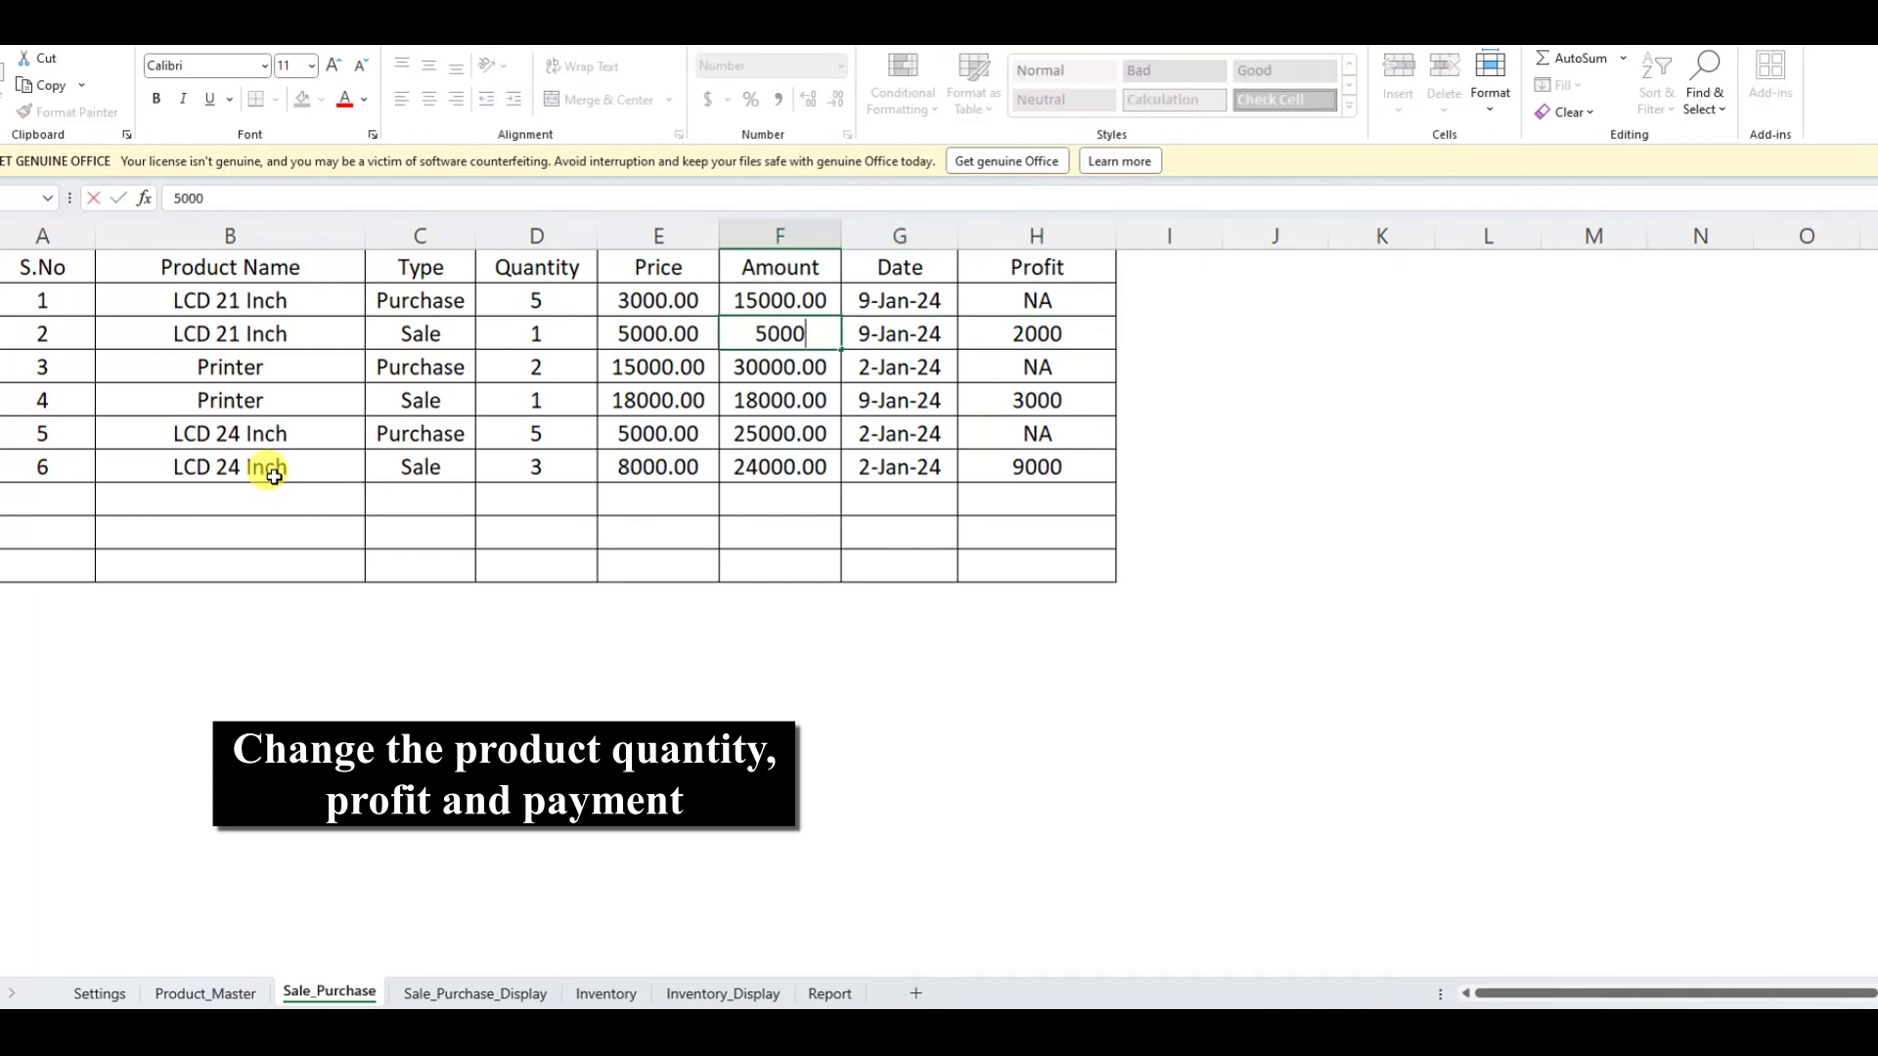
key(Return)
Mark the D3, F3 and H3 values in red, then return to the Settings sheet
key(Up)
key(Left)
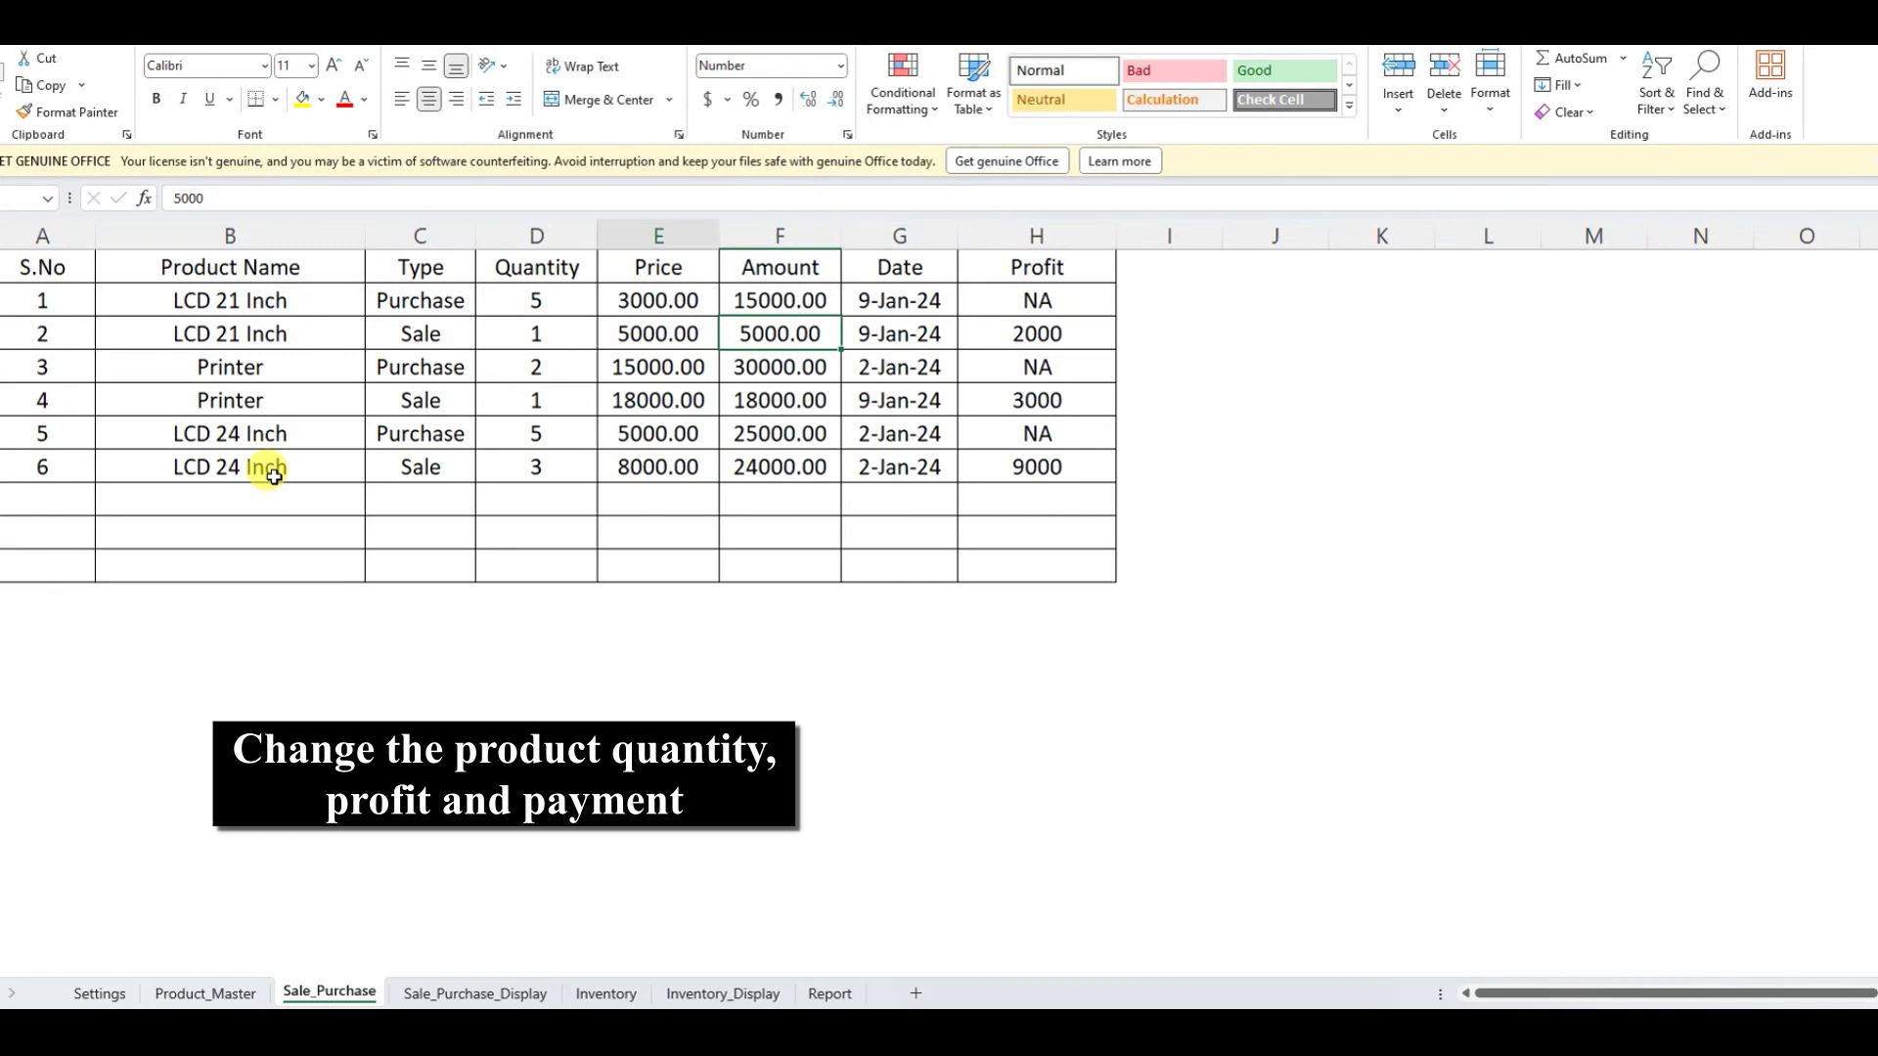
key(Right)
key(Right)
key(Right)
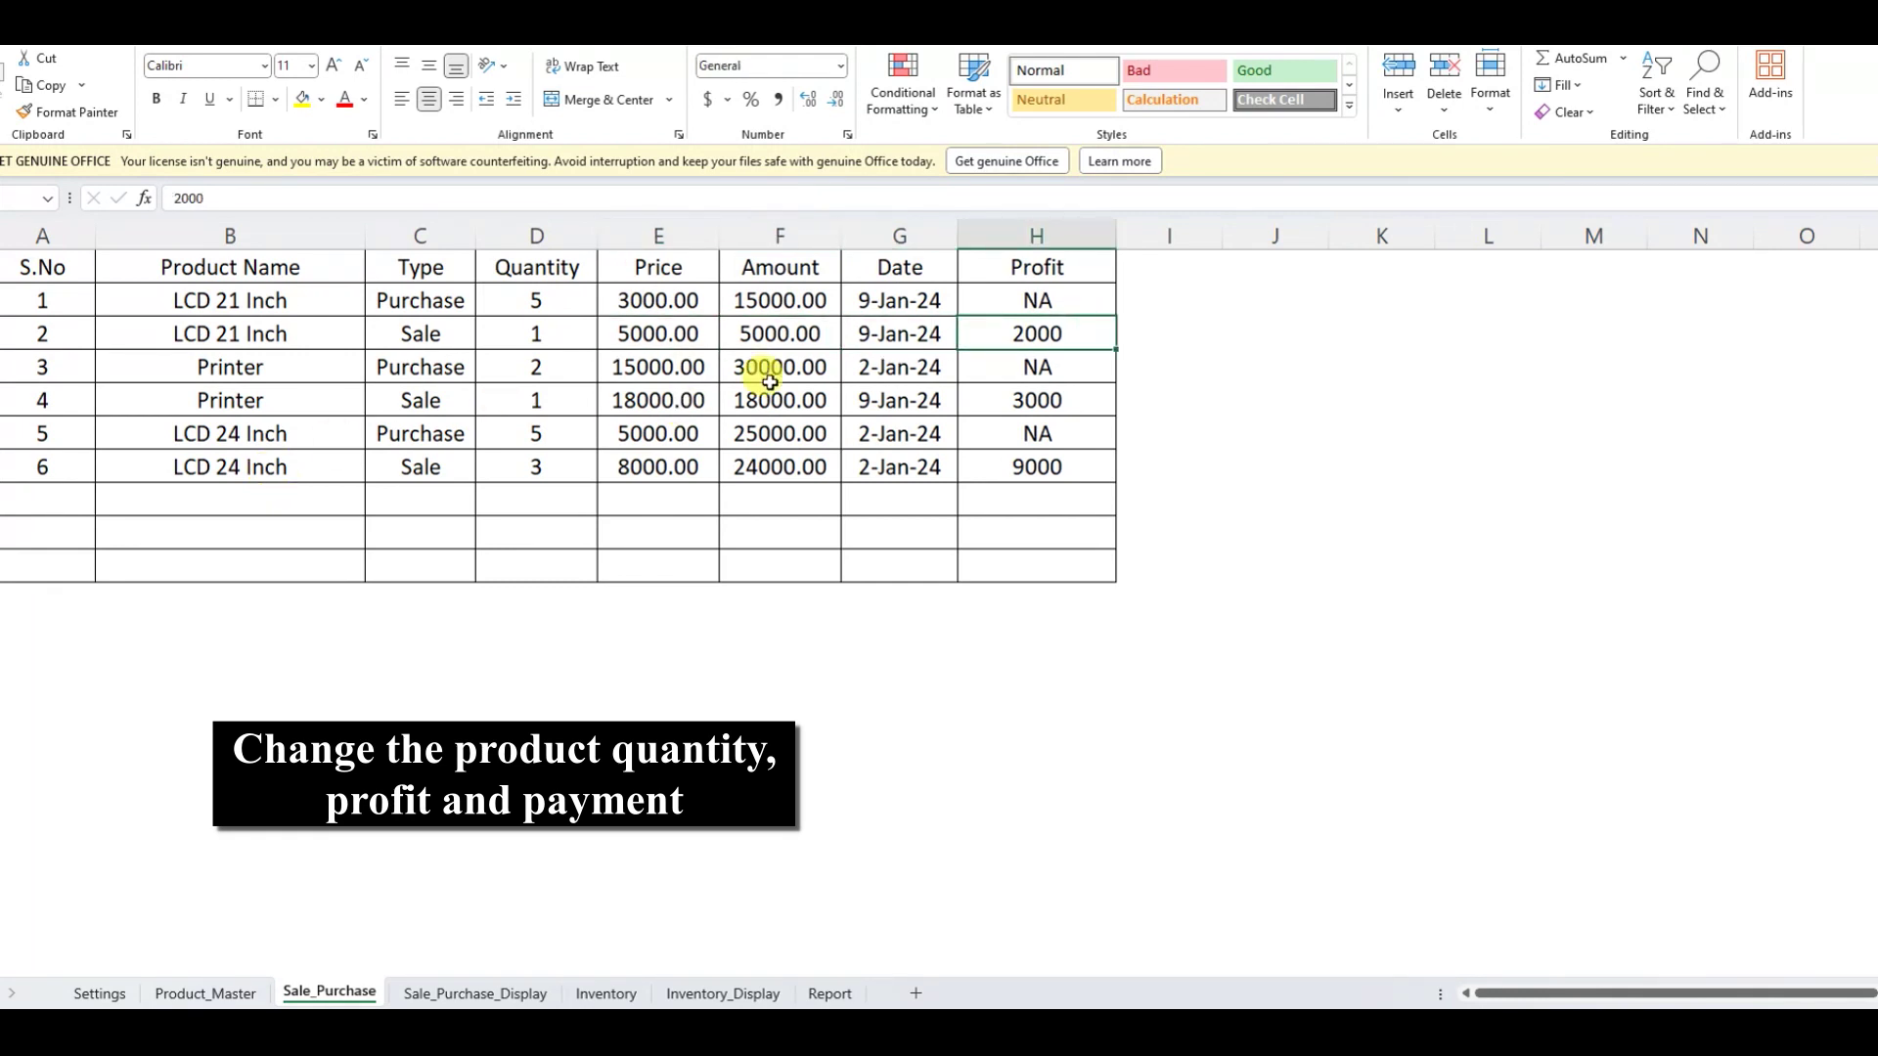
ctrl+click(764, 340)
ctrl+click(524, 345)
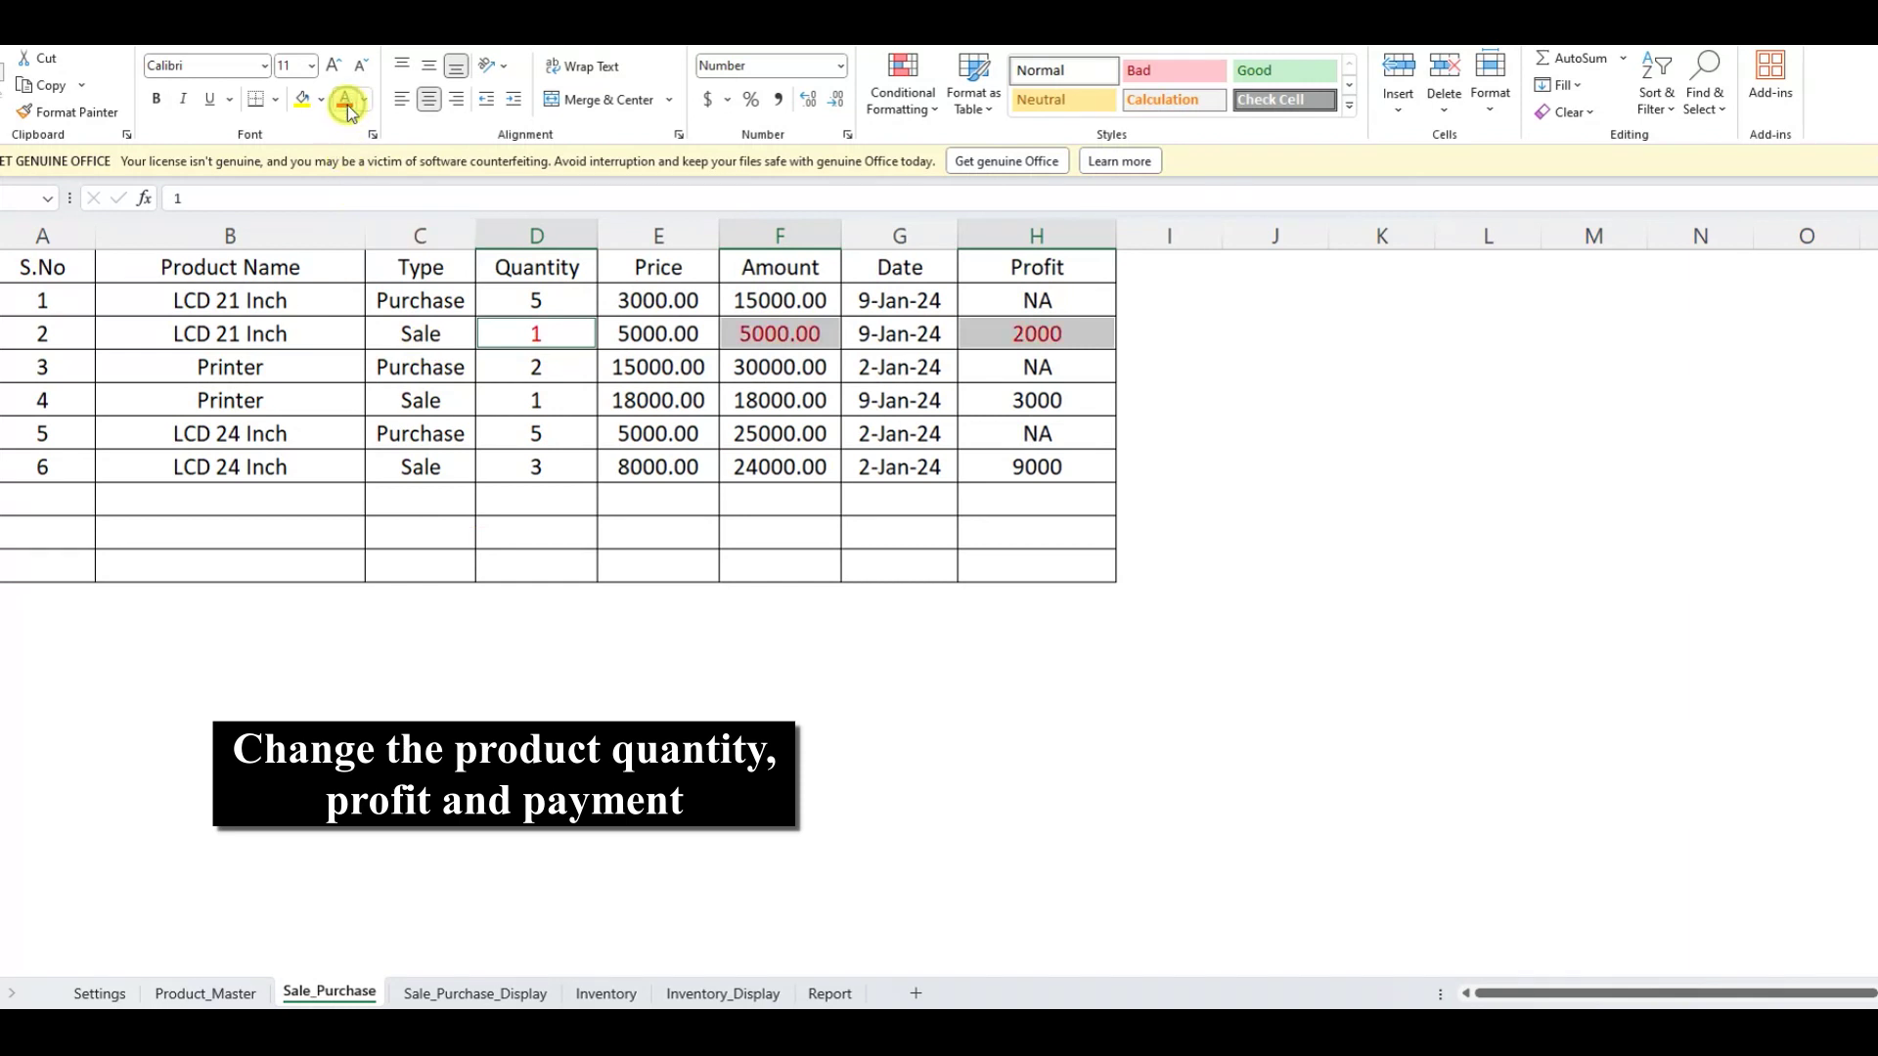
click(713, 696)
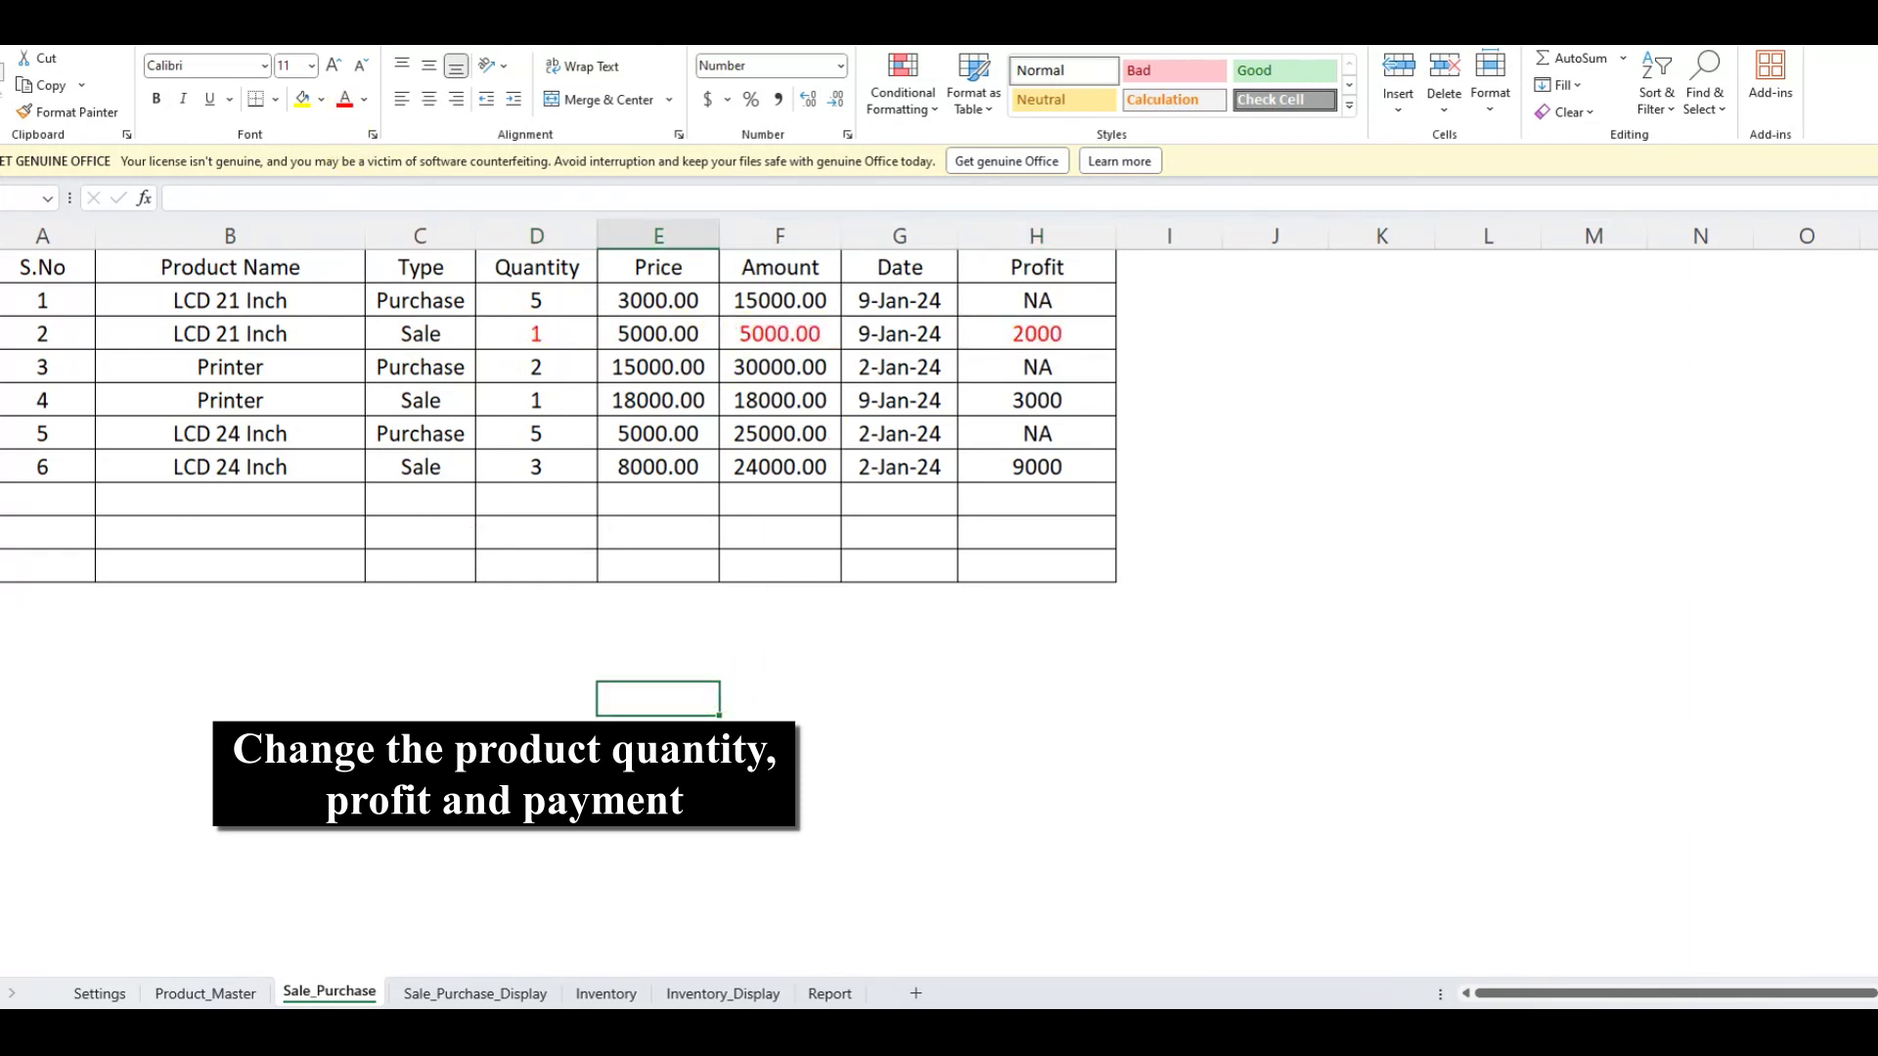
click(99, 994)
Open the inventory form and refresh totals from a start date of 1-Jan-2024
click(619, 368)
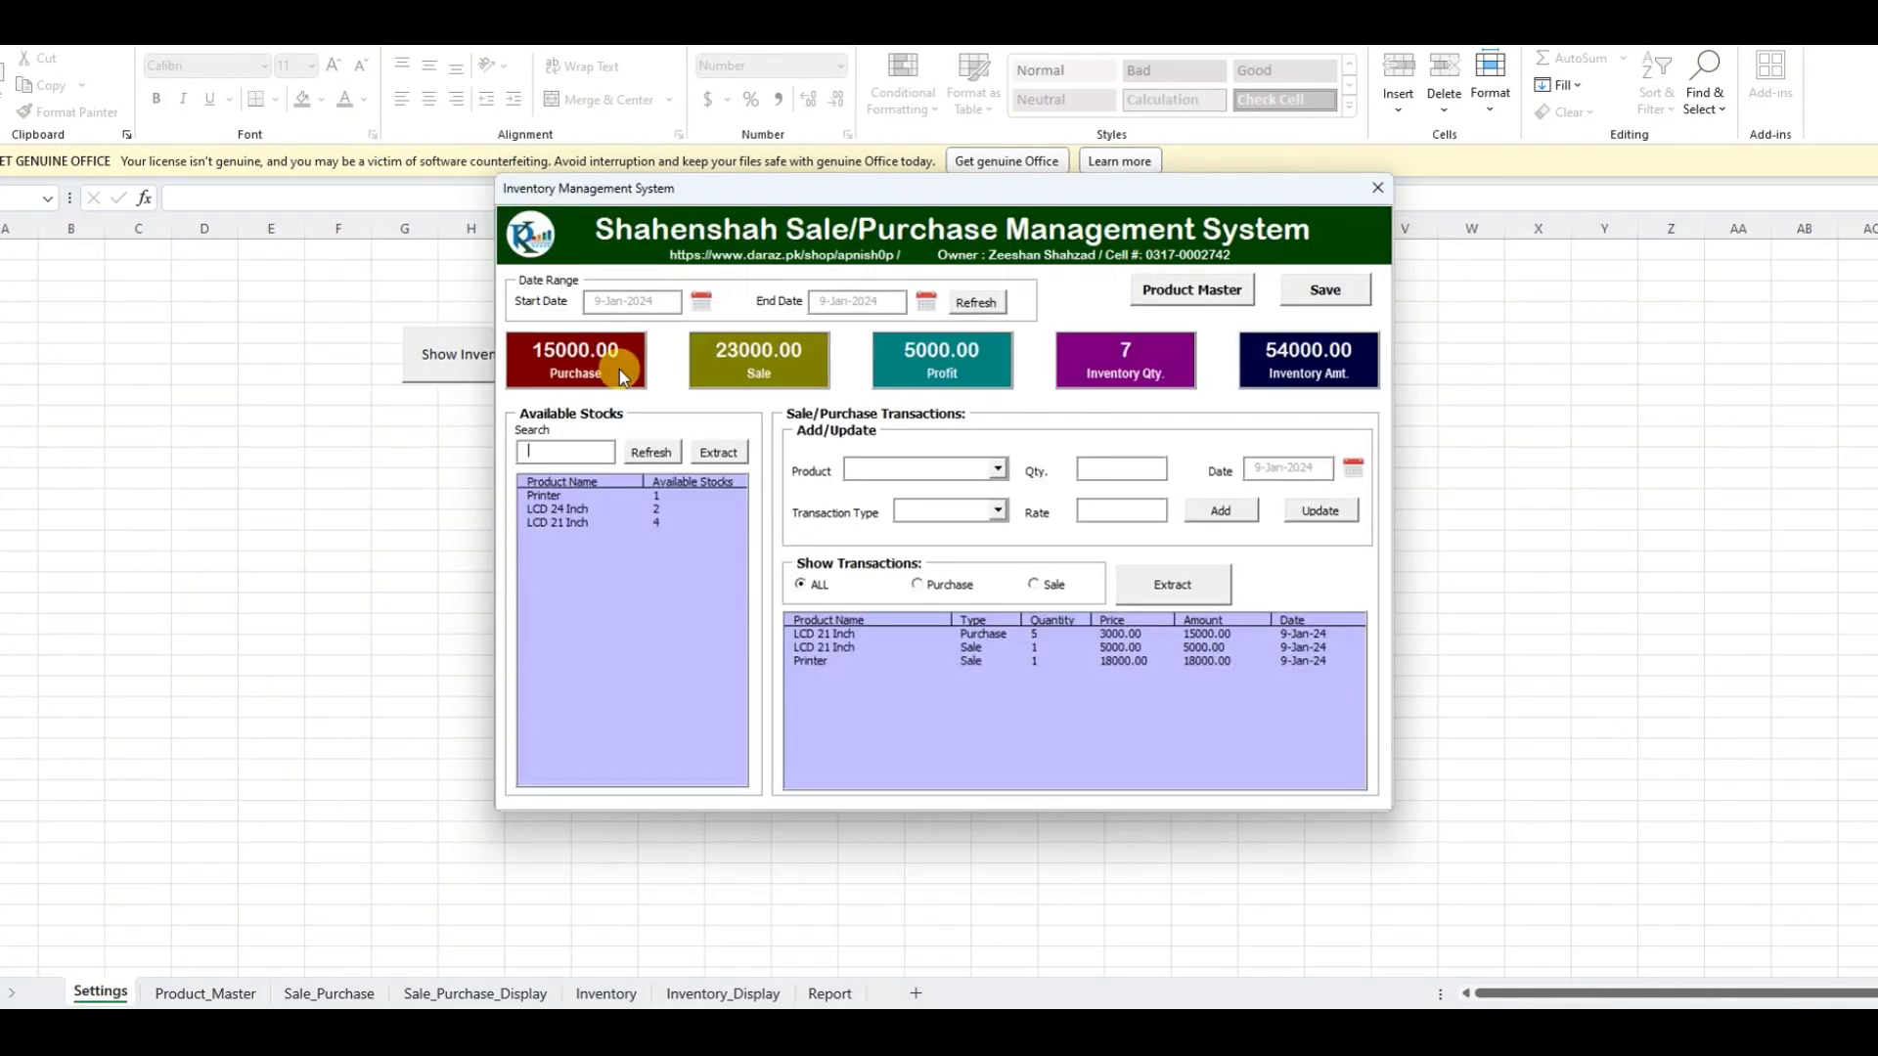
click(701, 301)
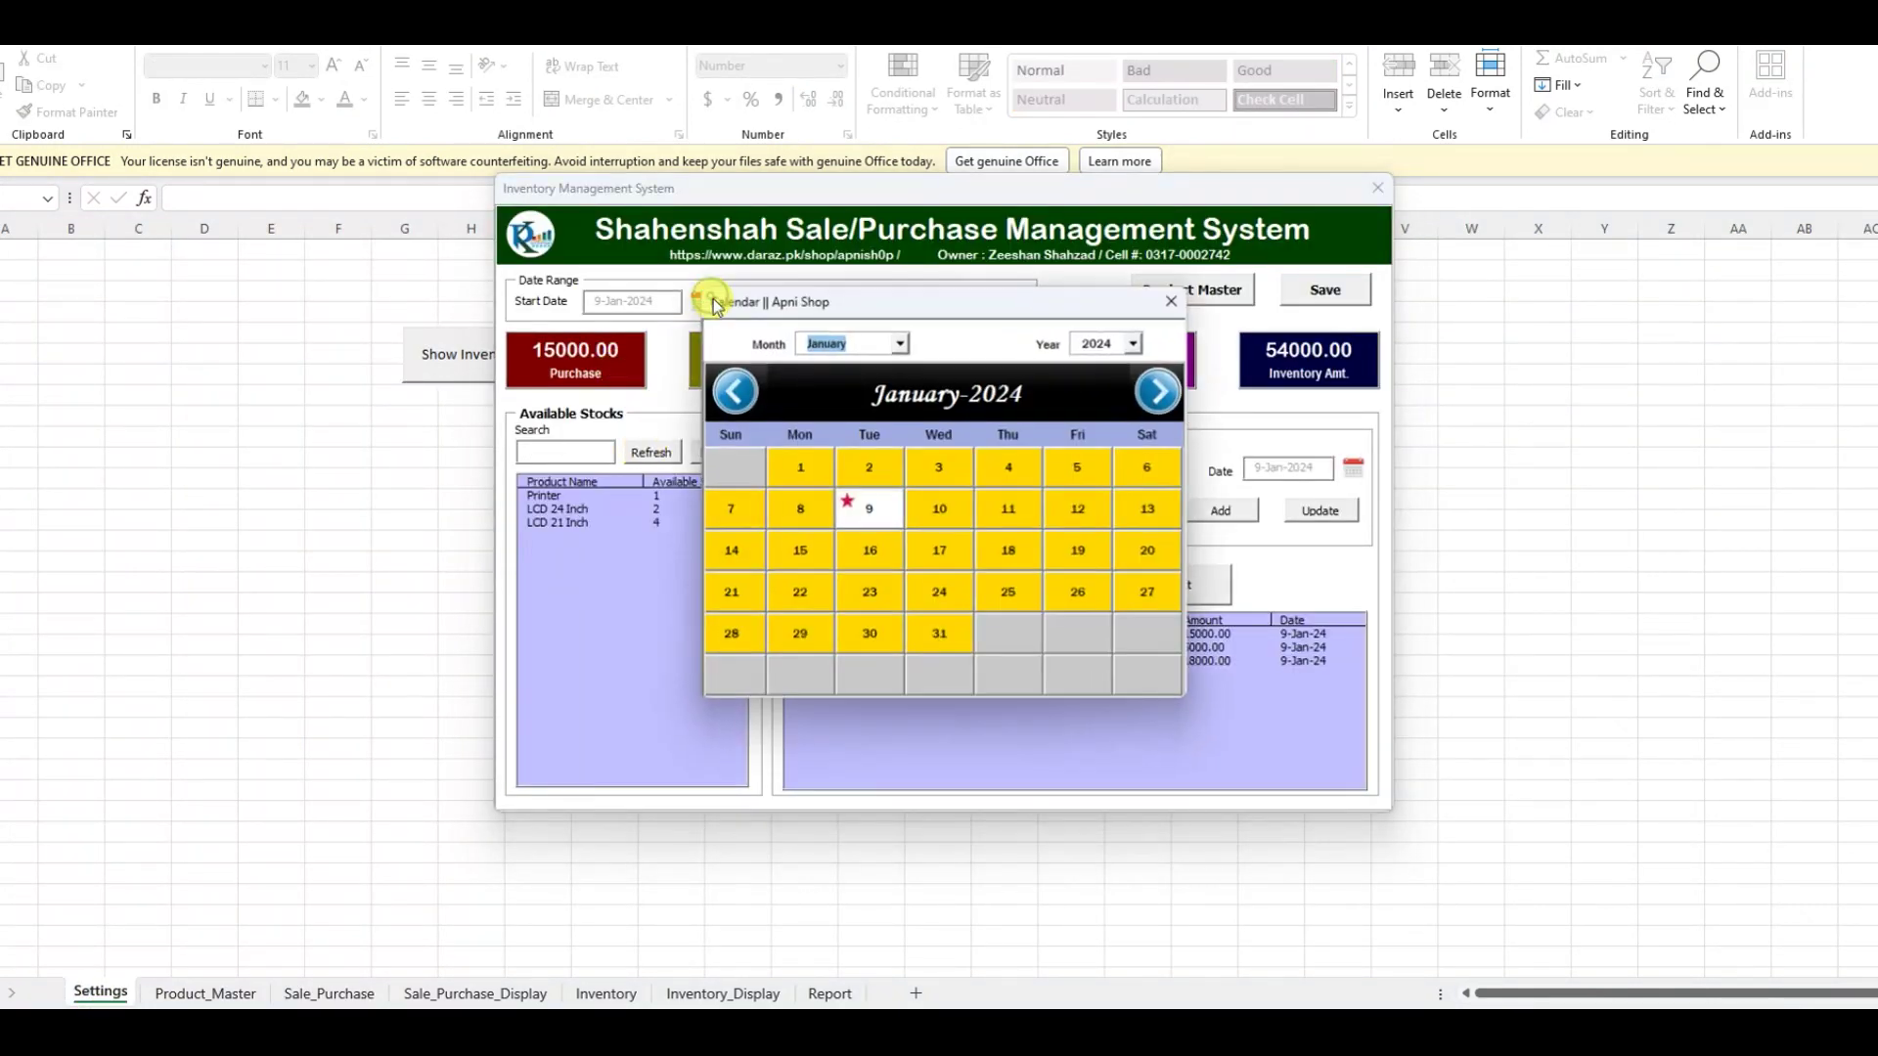
click(821, 469)
click(979, 299)
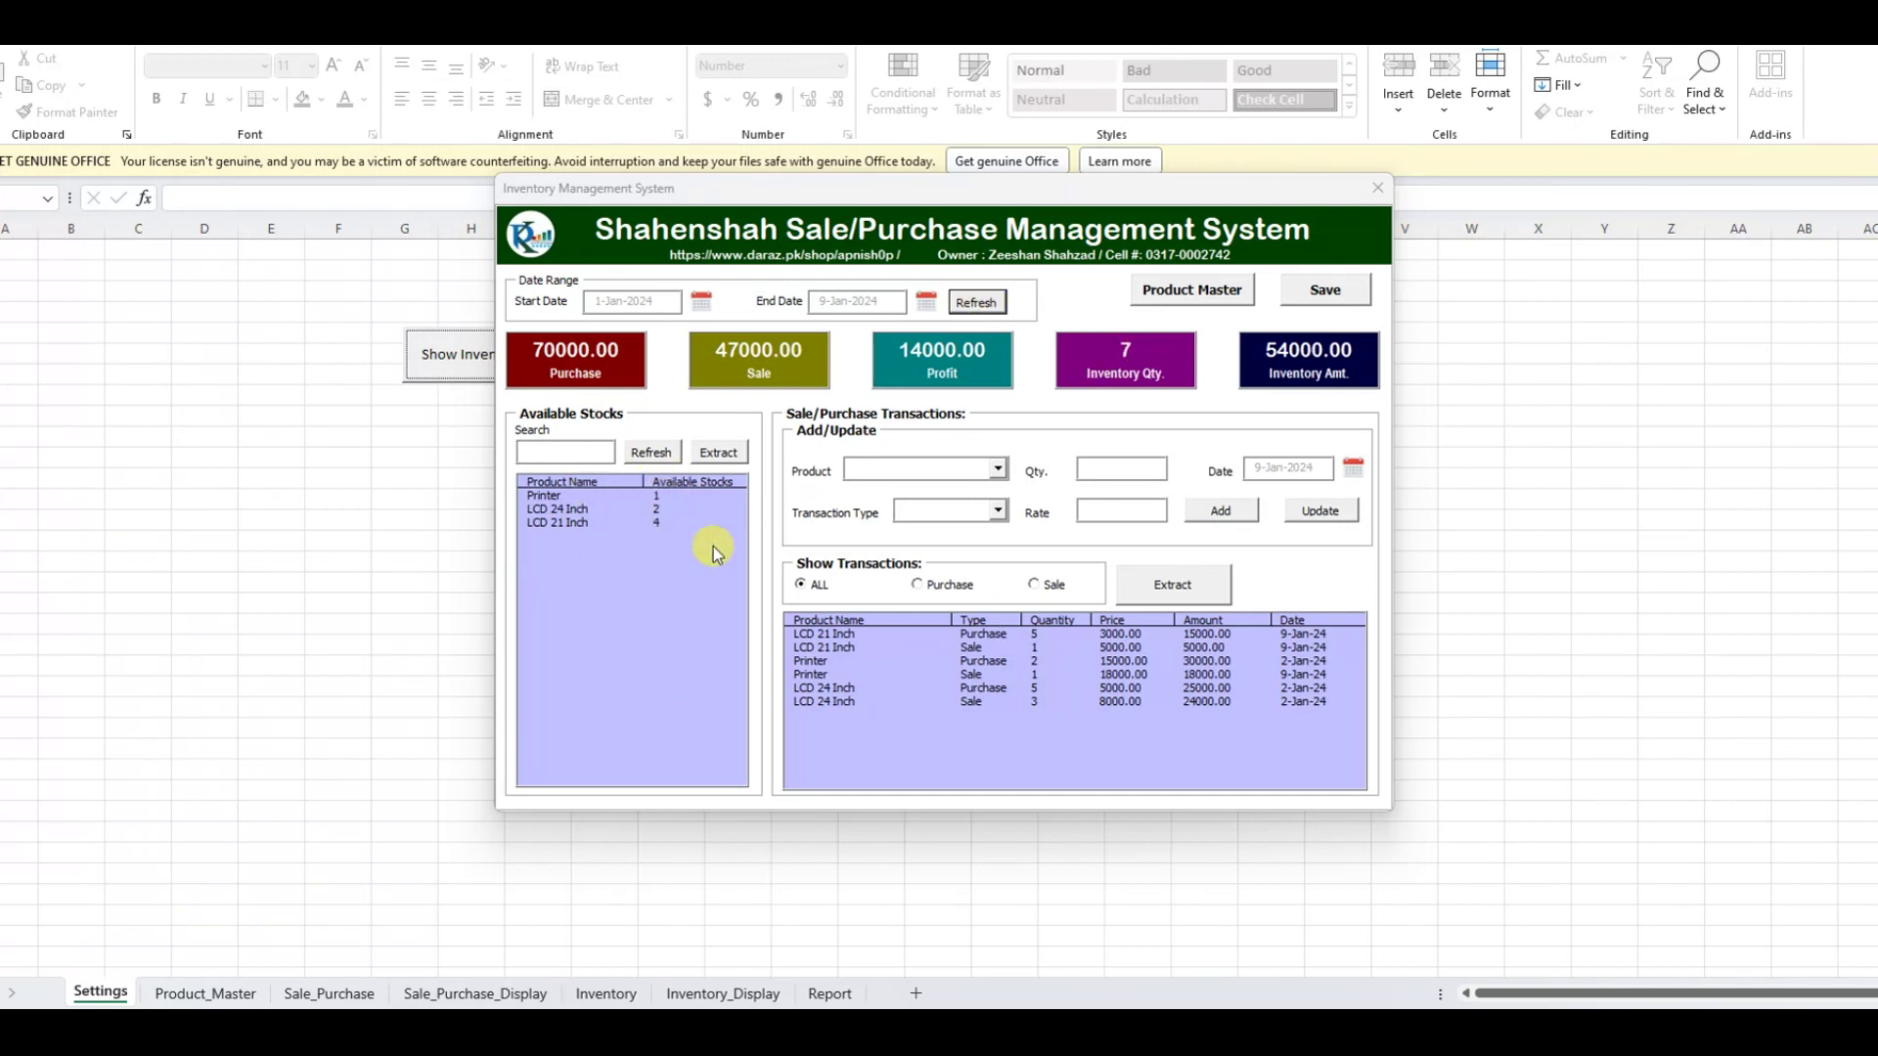
Review the LCD transactions and stock, save the inventory data, close the form, and show Product_Master
click(968, 688)
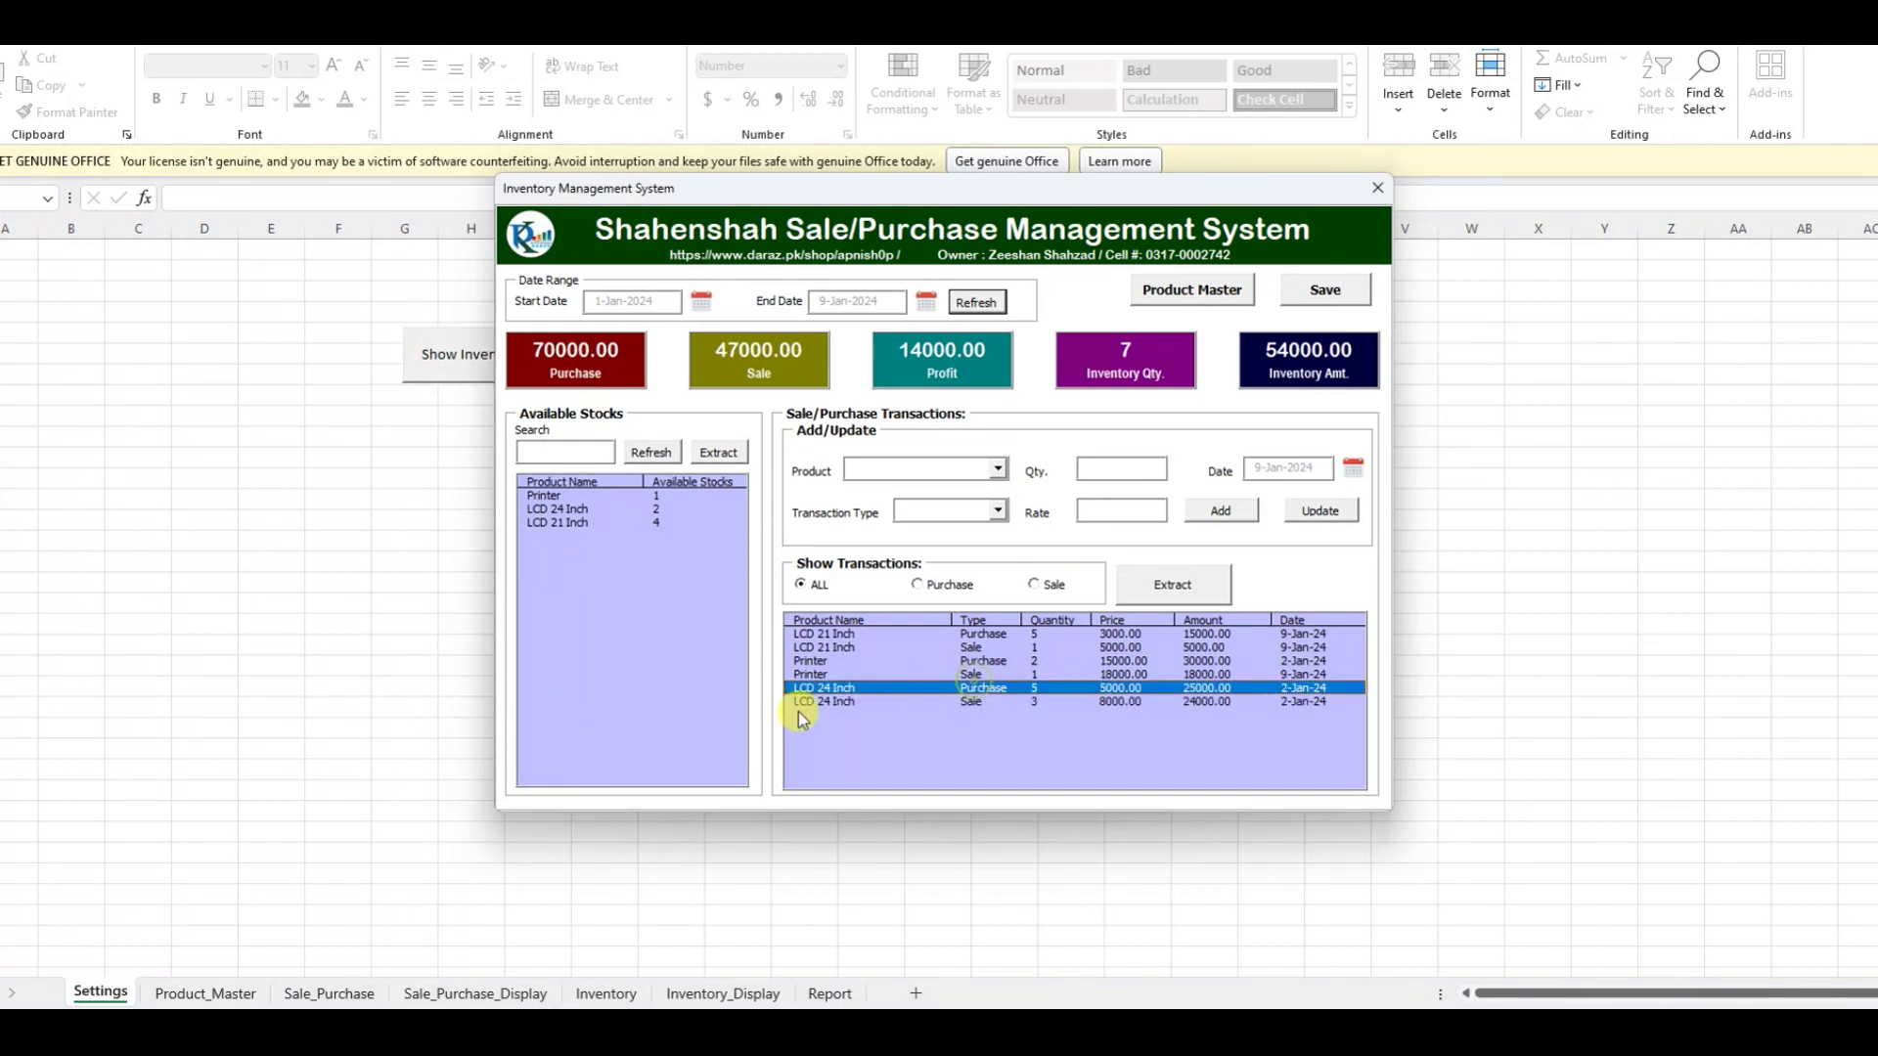
click(843, 648)
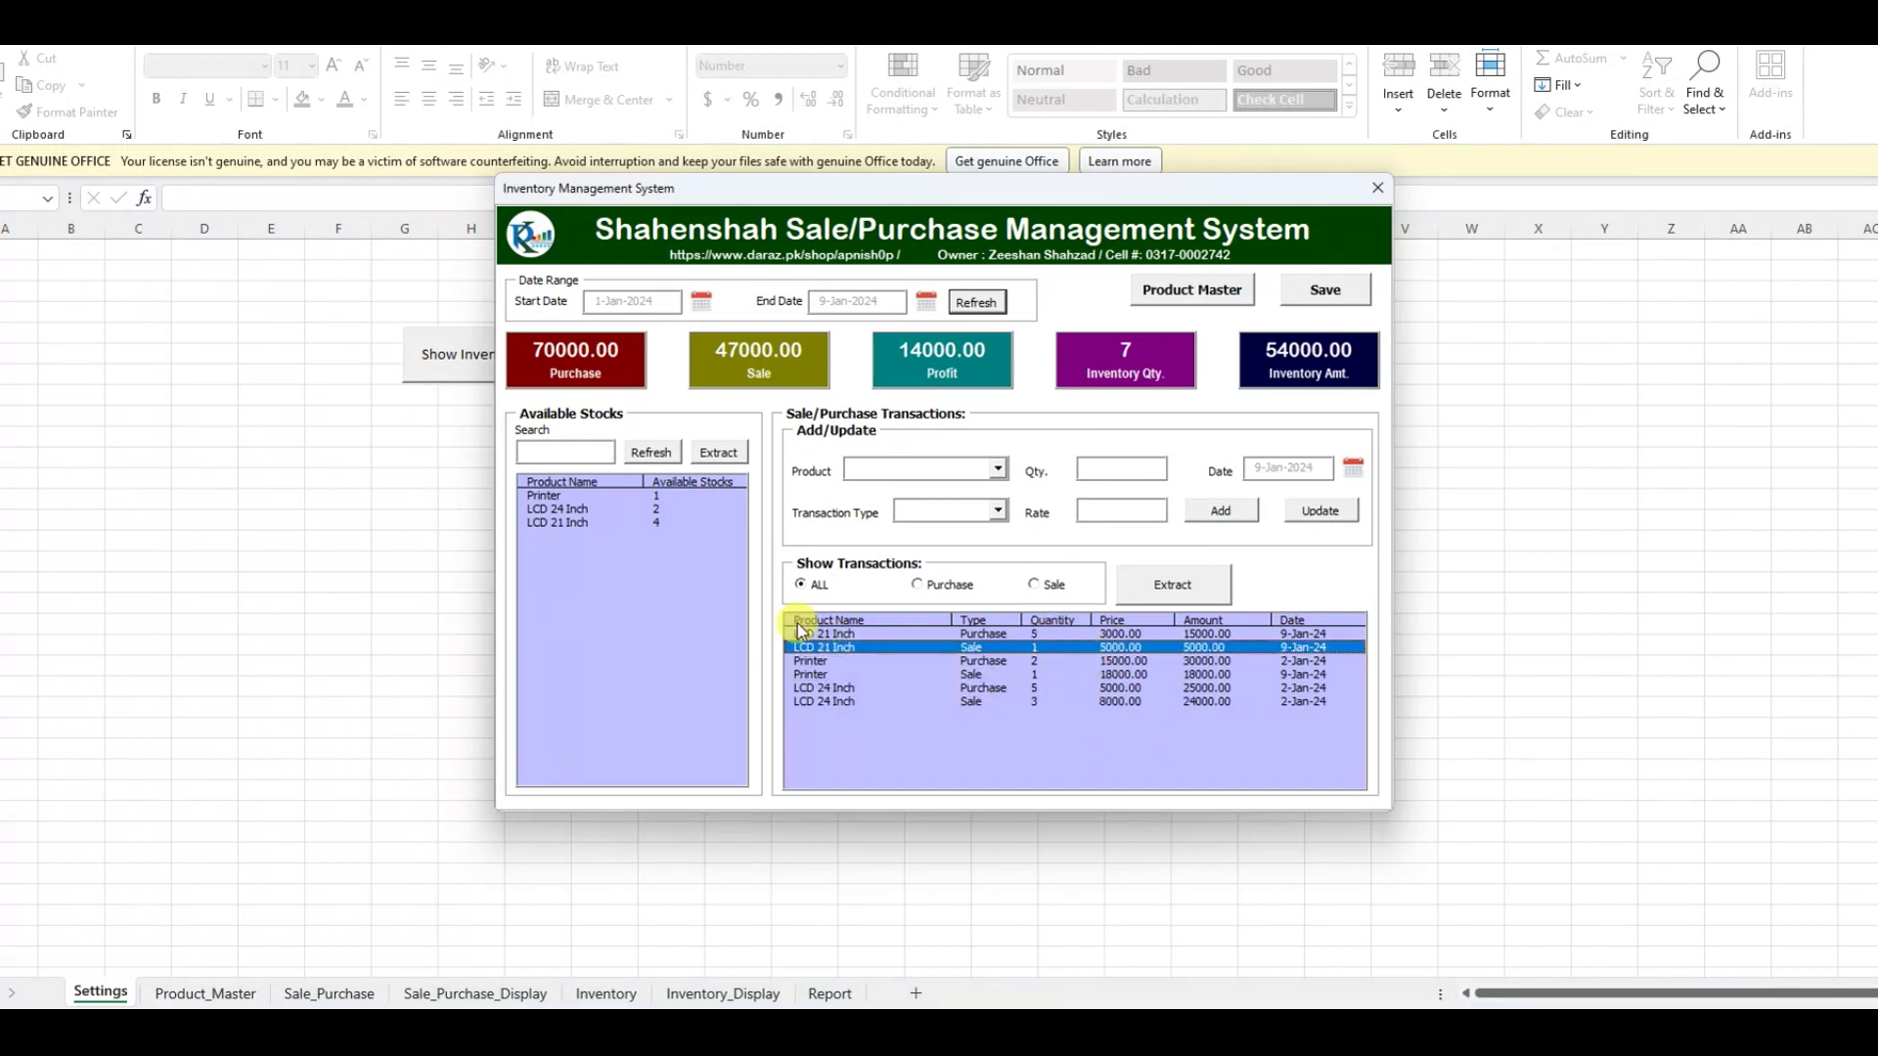
click(581, 524)
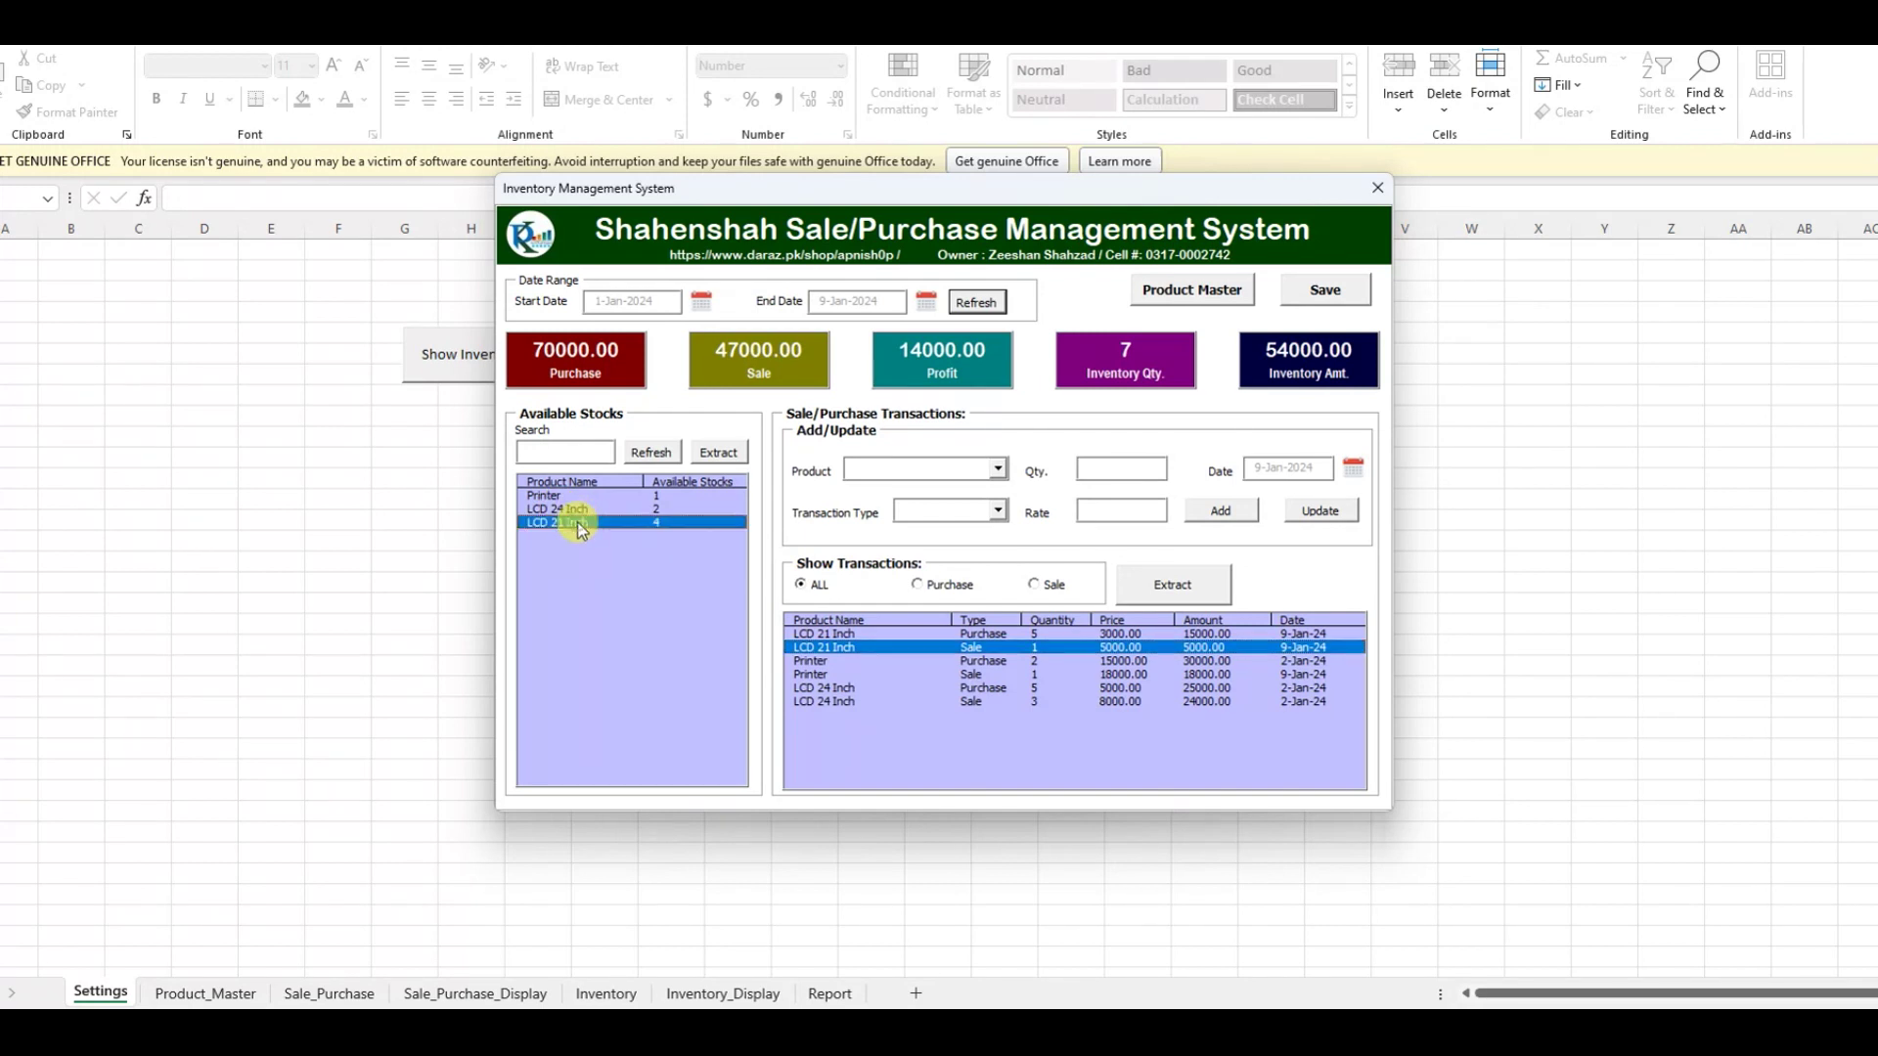
click(1315, 290)
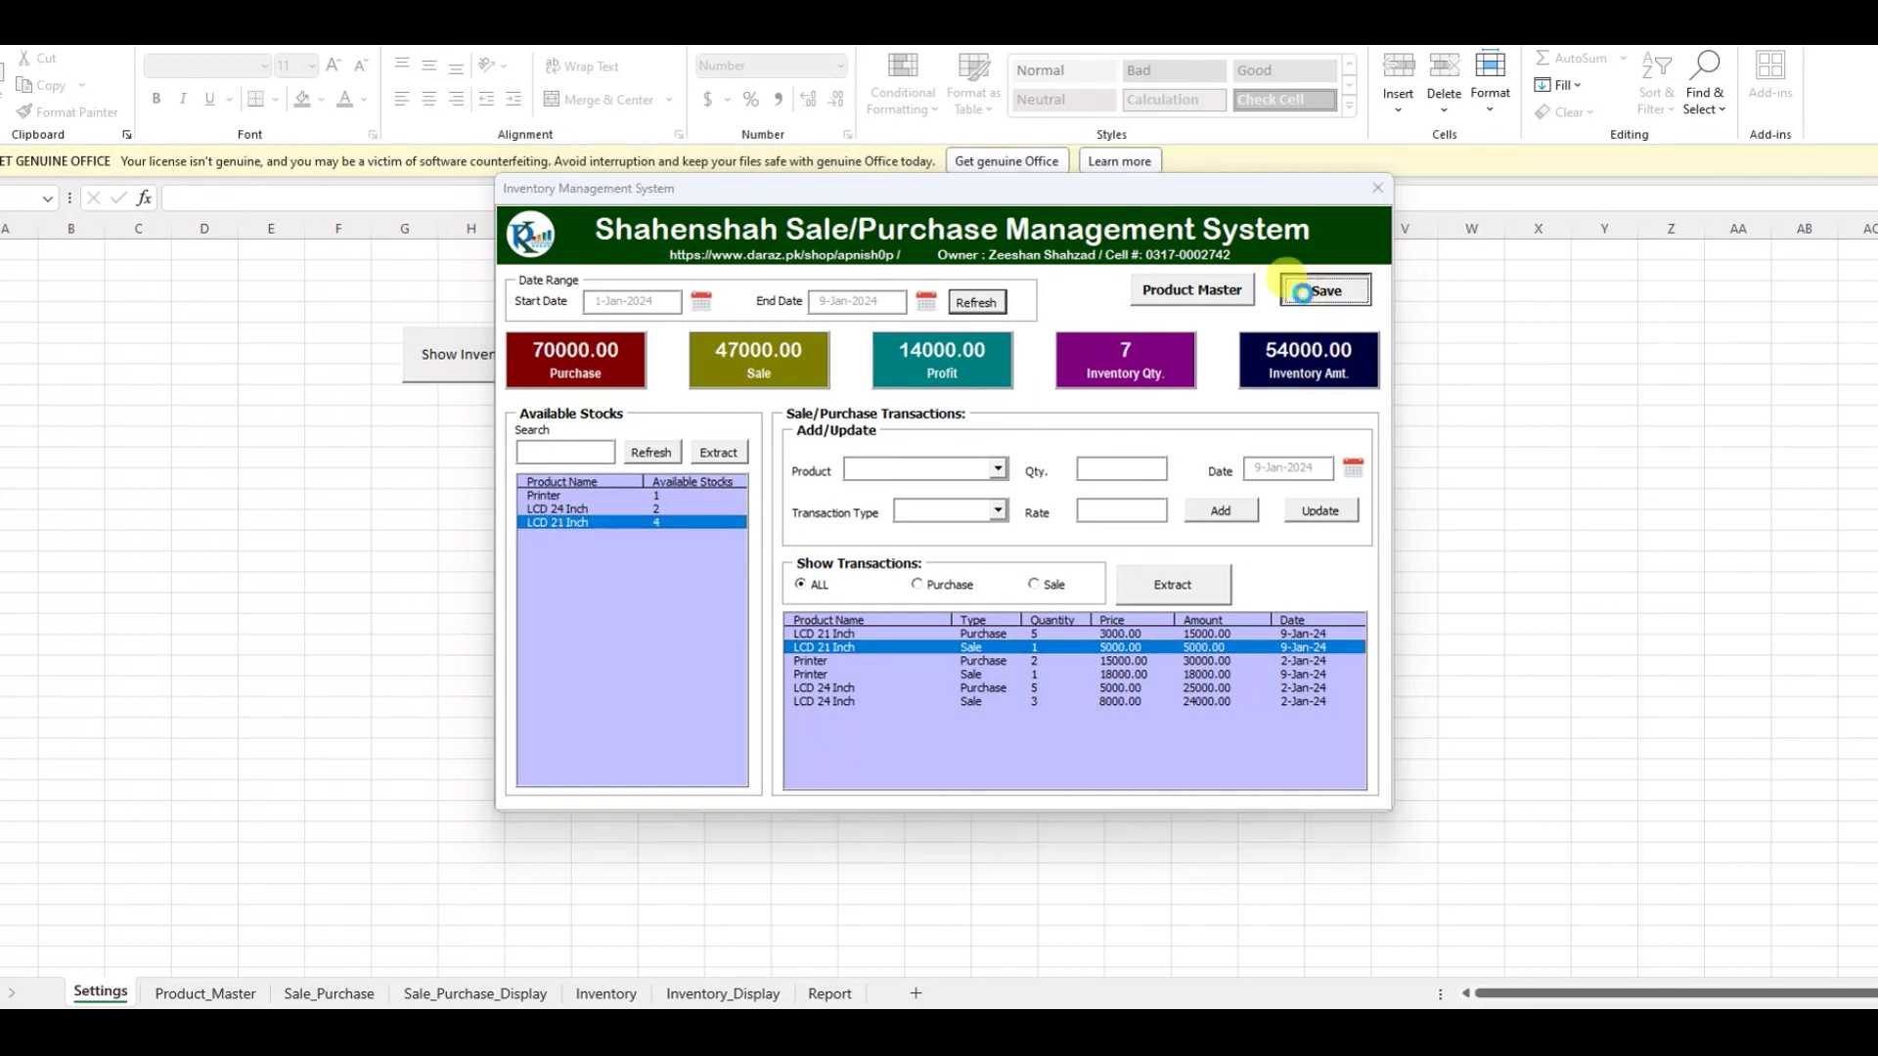
click(973, 581)
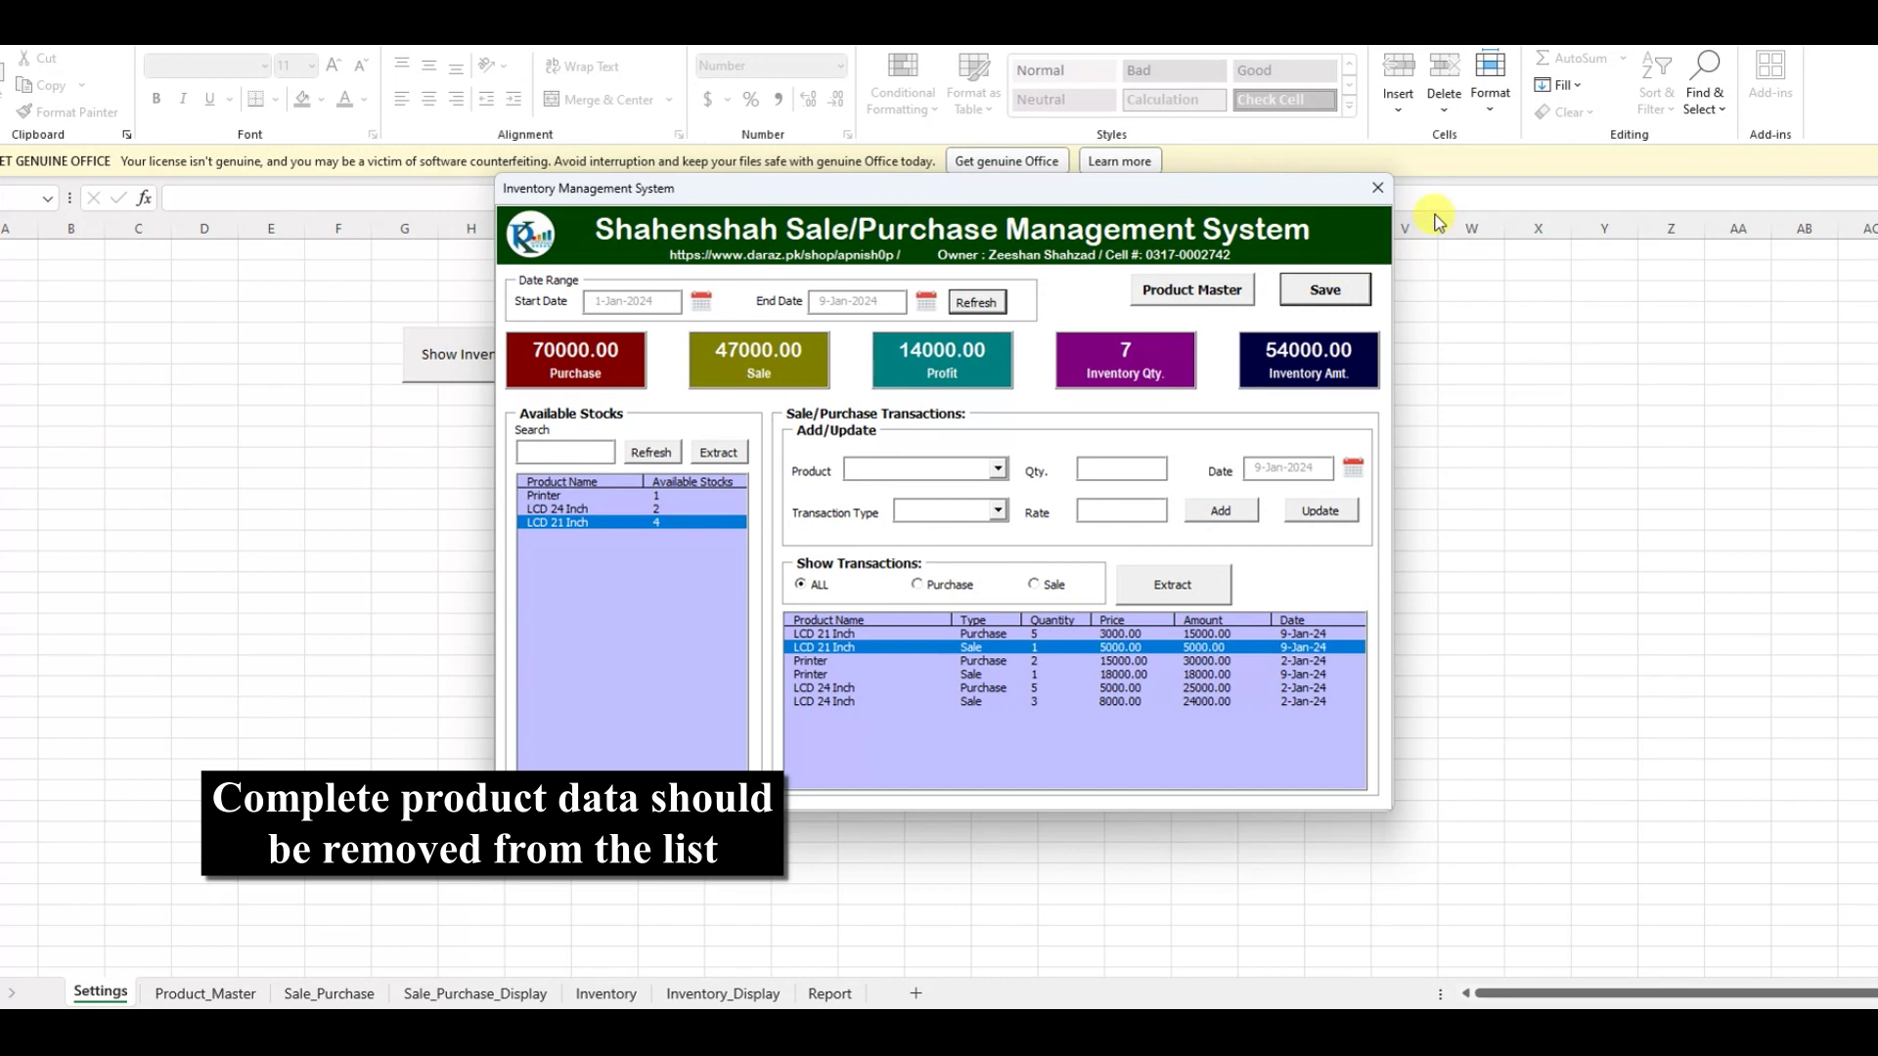
click(1379, 191)
click(209, 992)
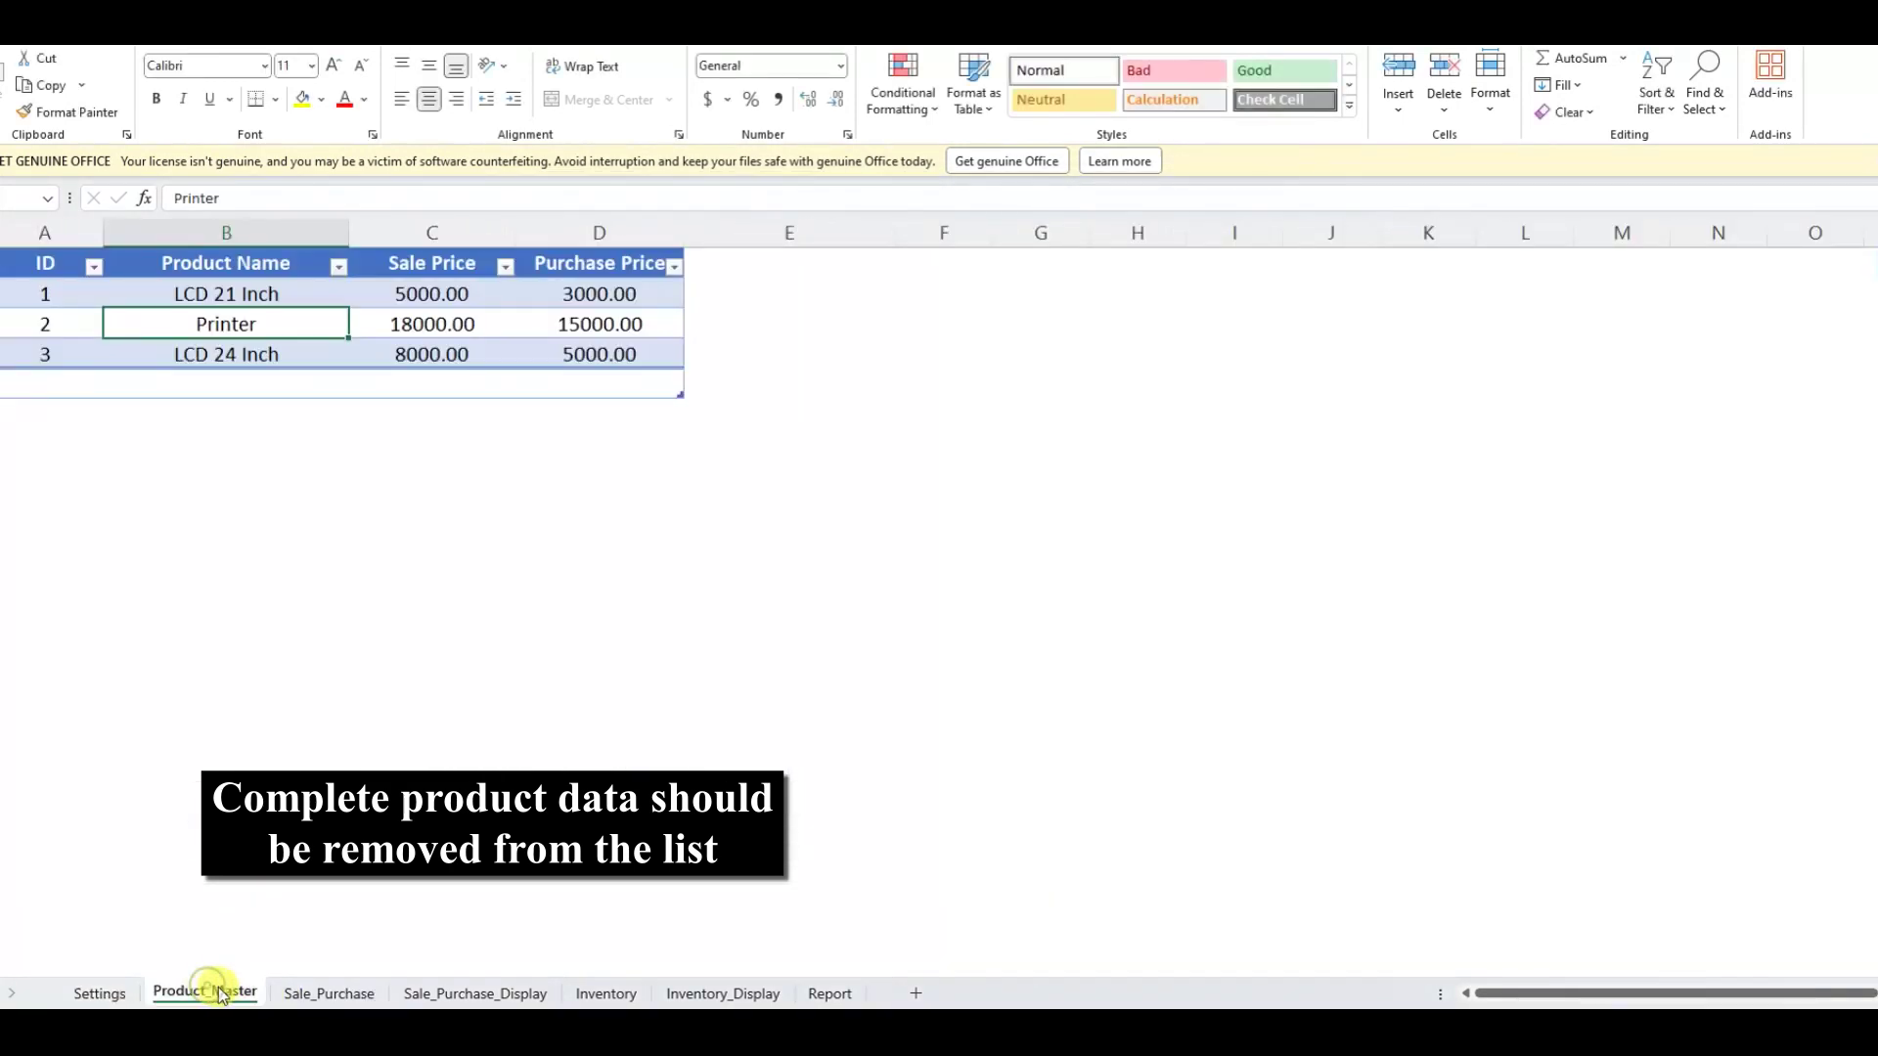
Clear the LCD 24 Inch and Printer transaction rows on Sale_Purchase, then reopen the inventory form from Settings
click(313, 994)
drag(186, 433, 1027, 467)
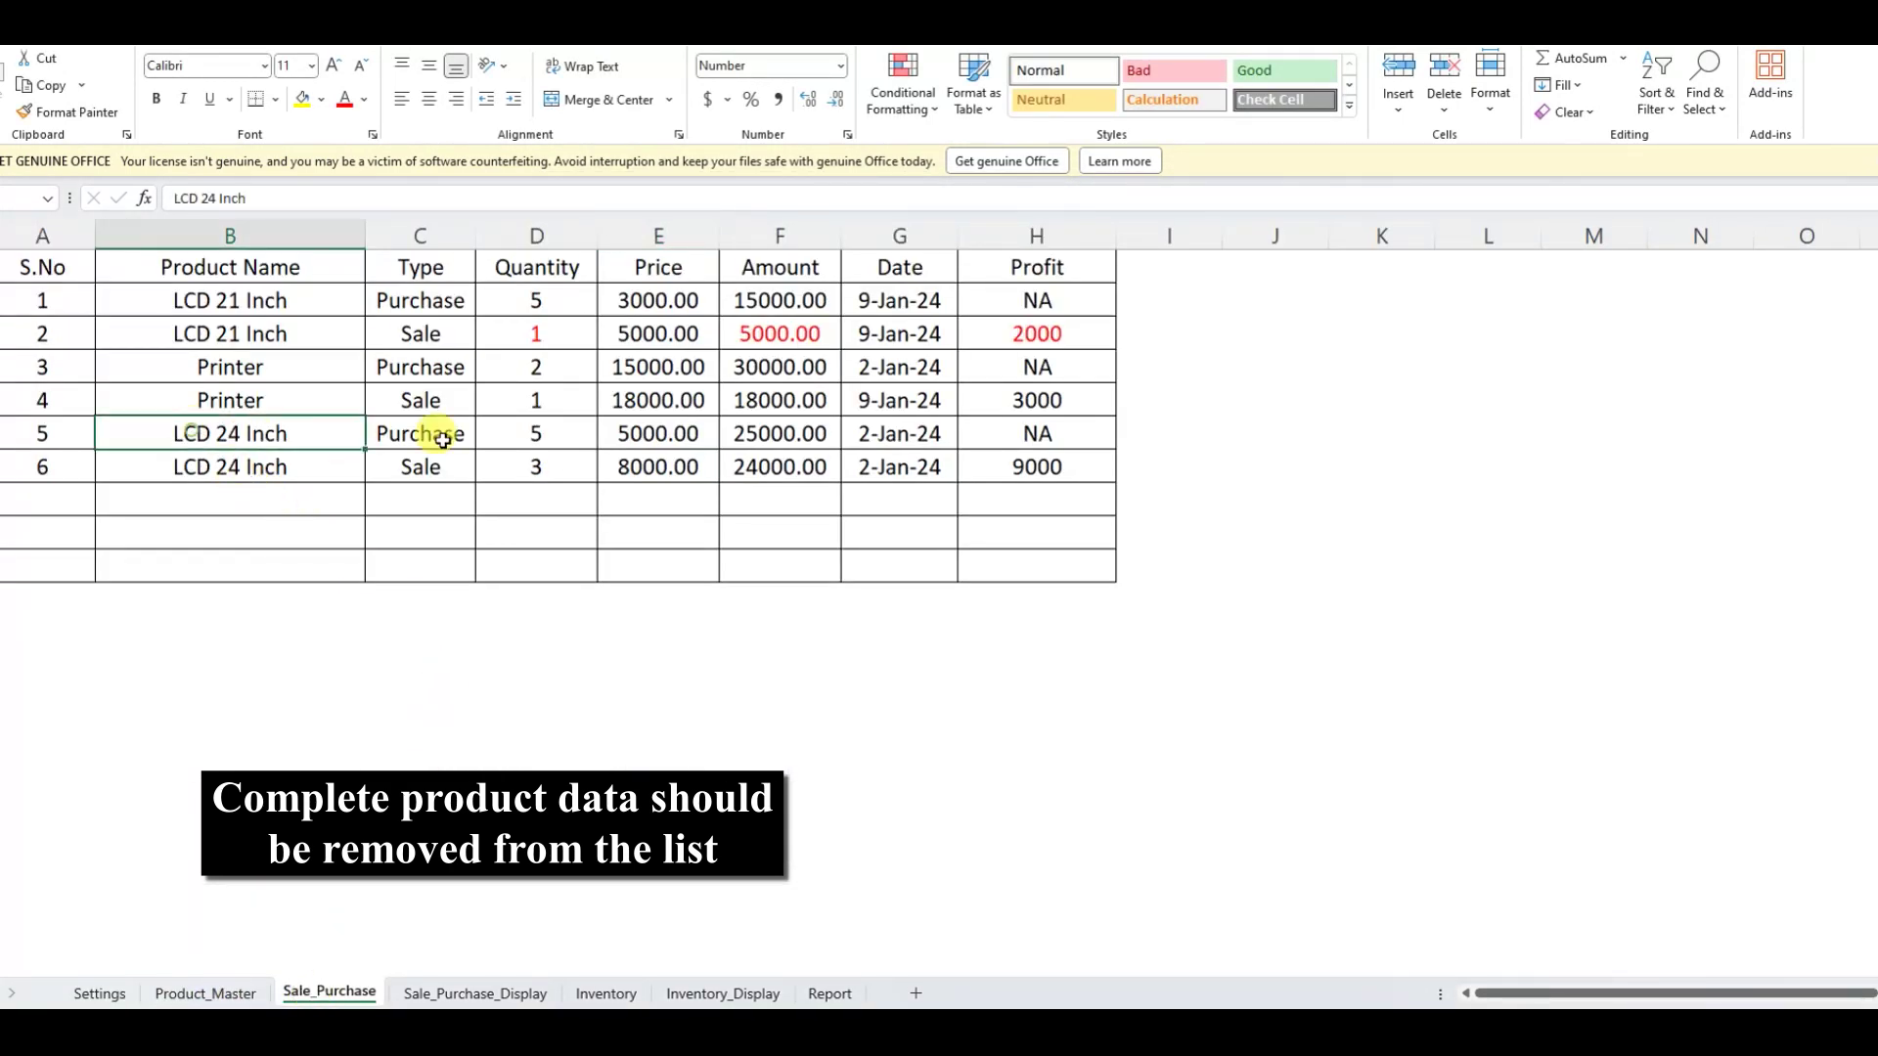
key(Delete)
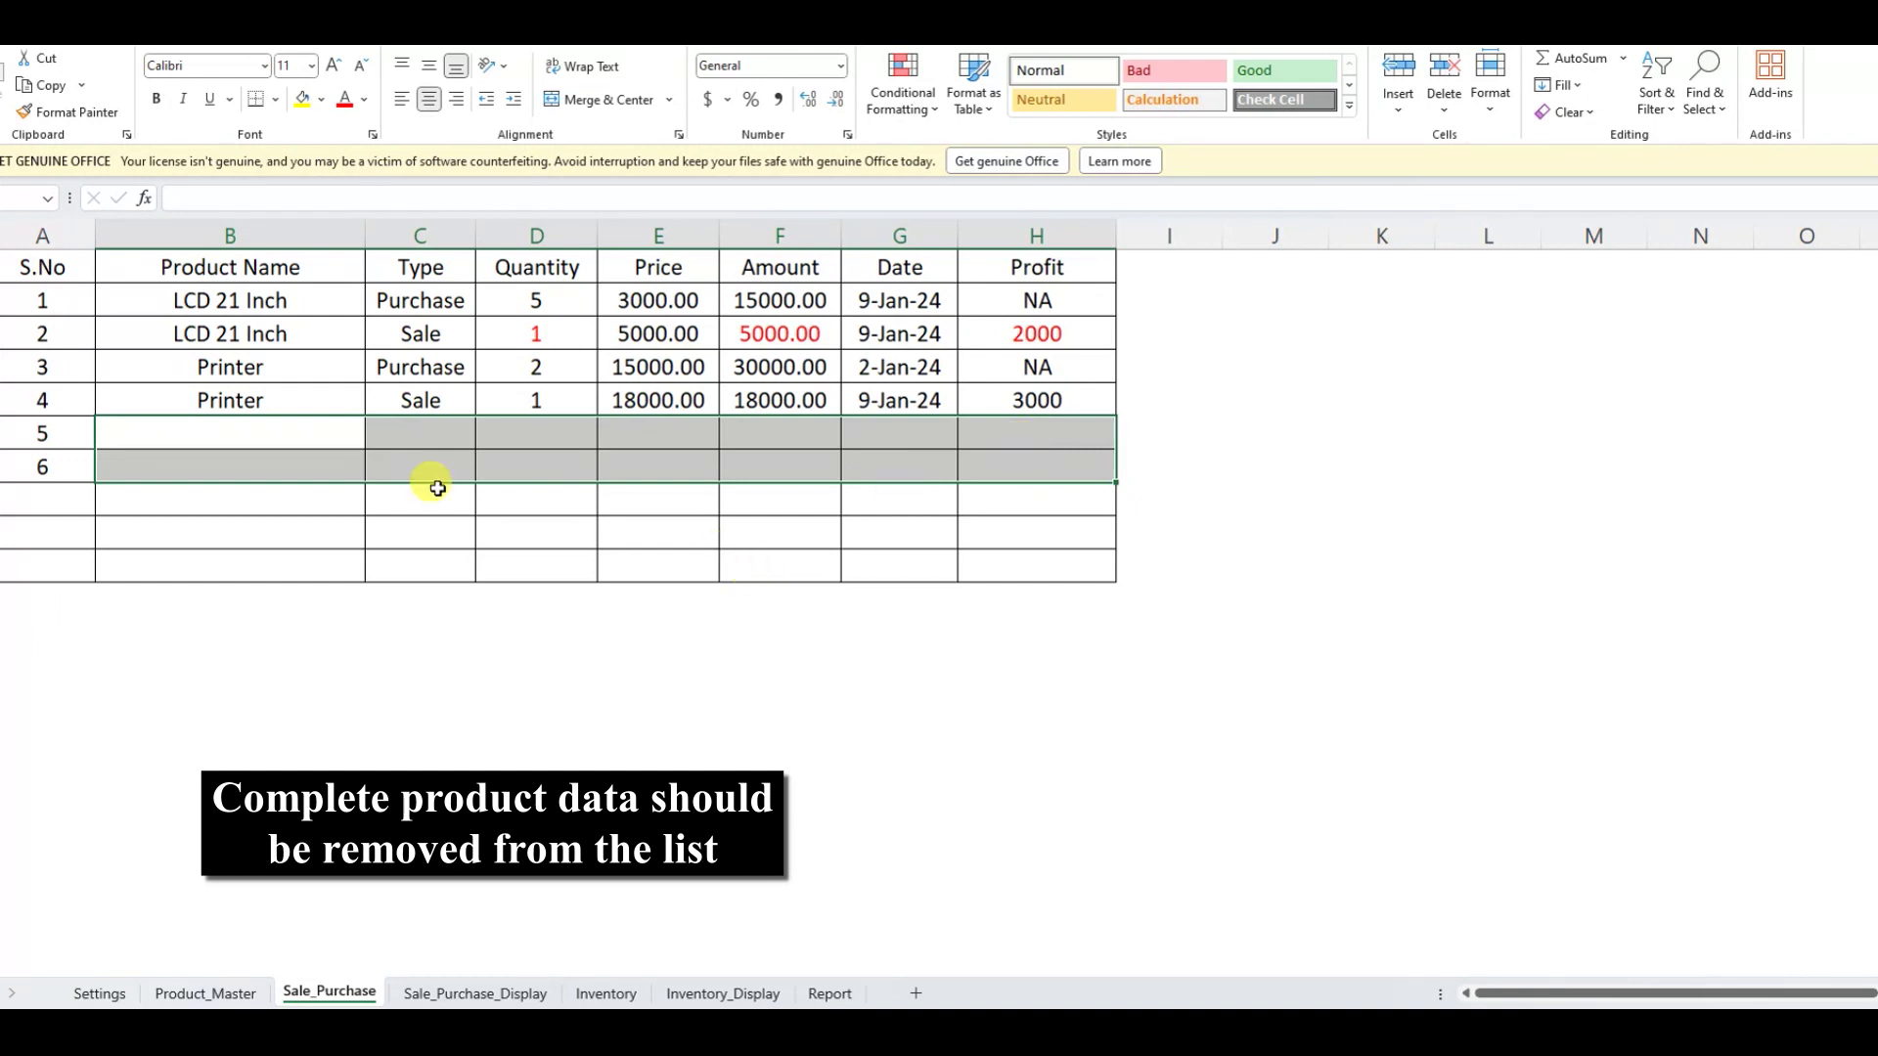
drag(215, 367, 1000, 396)
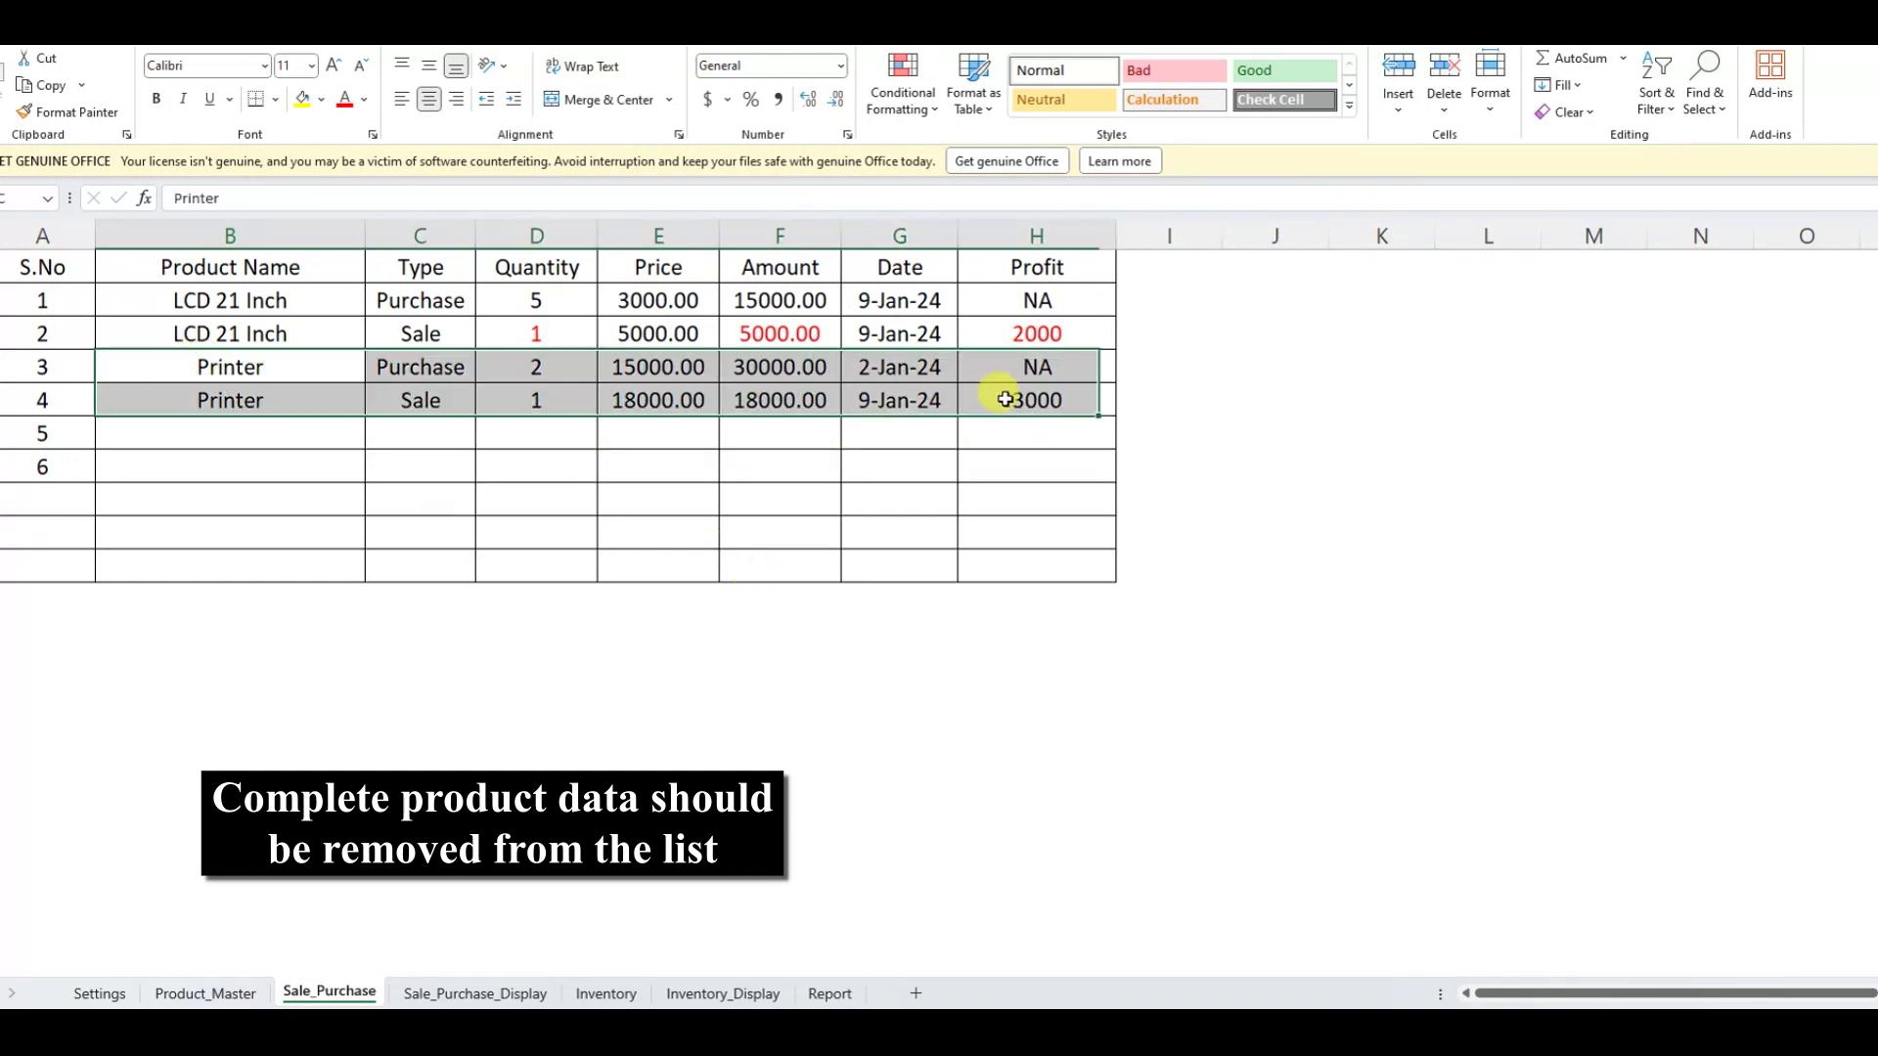
key(Delete)
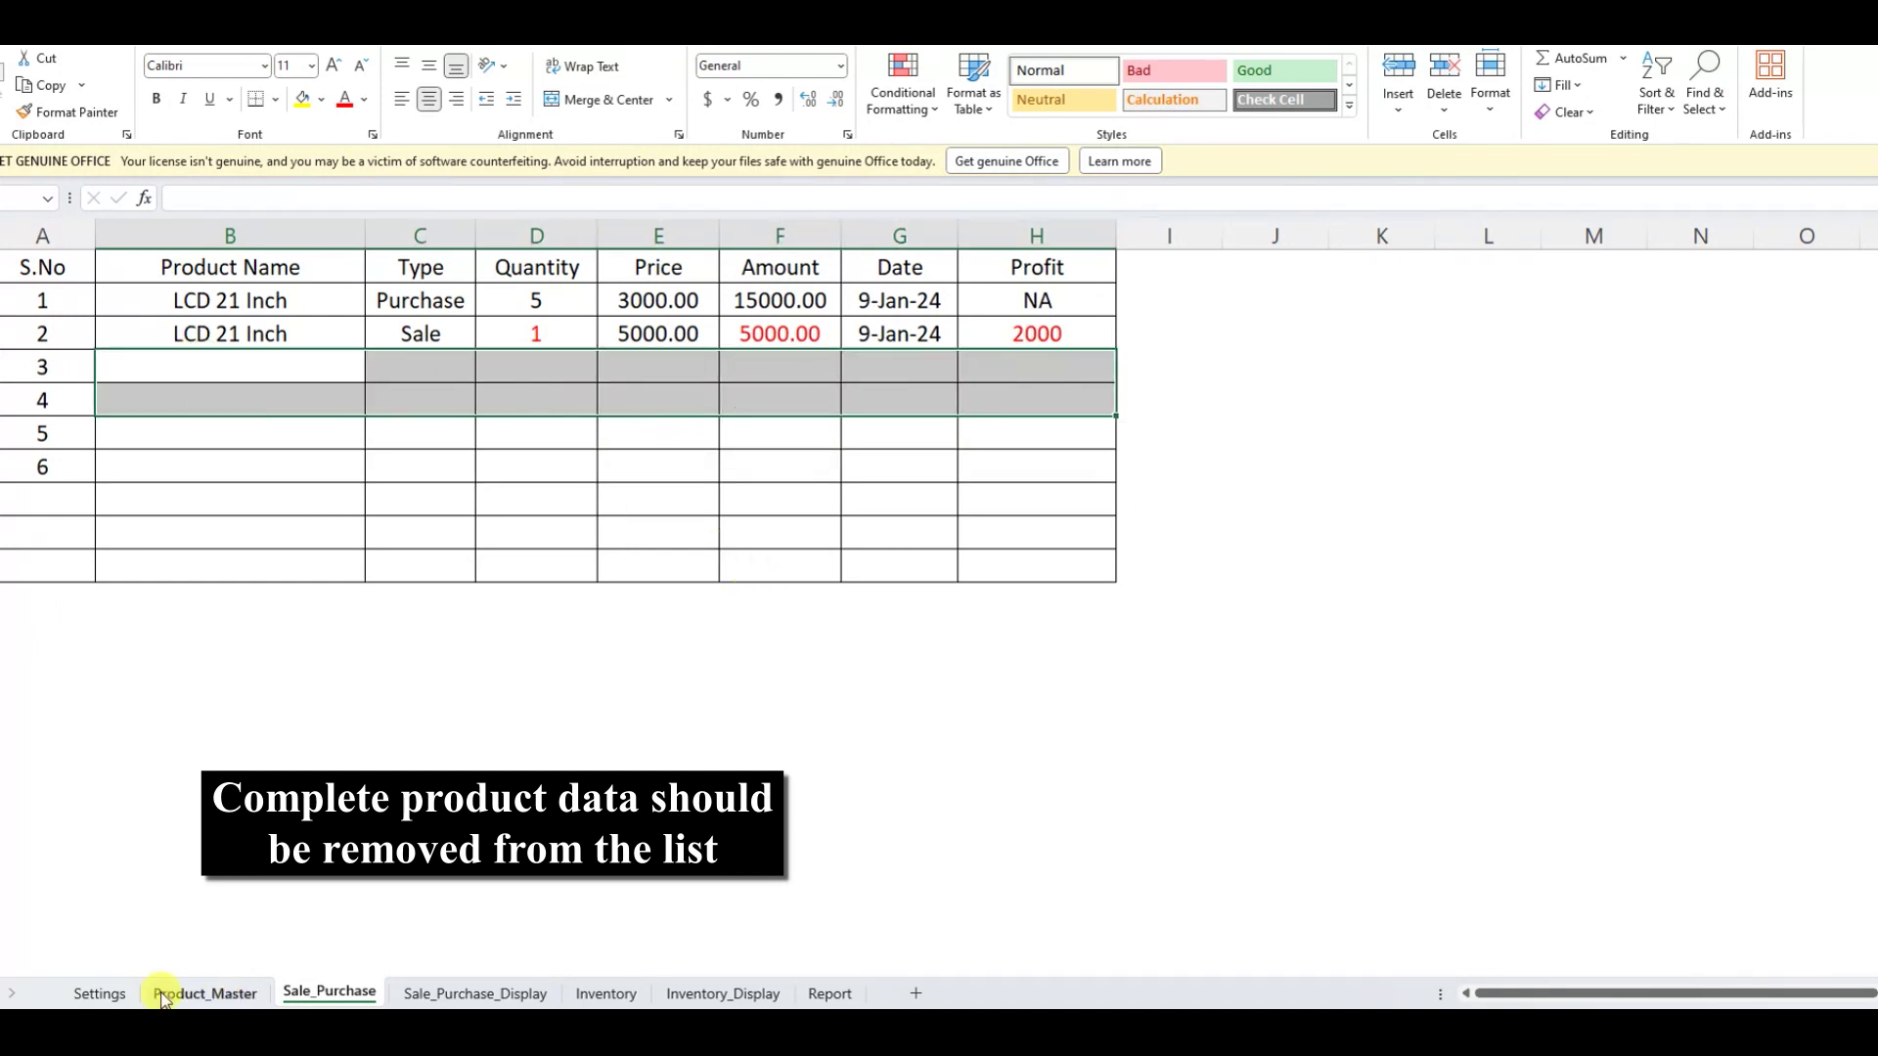
click(96, 996)
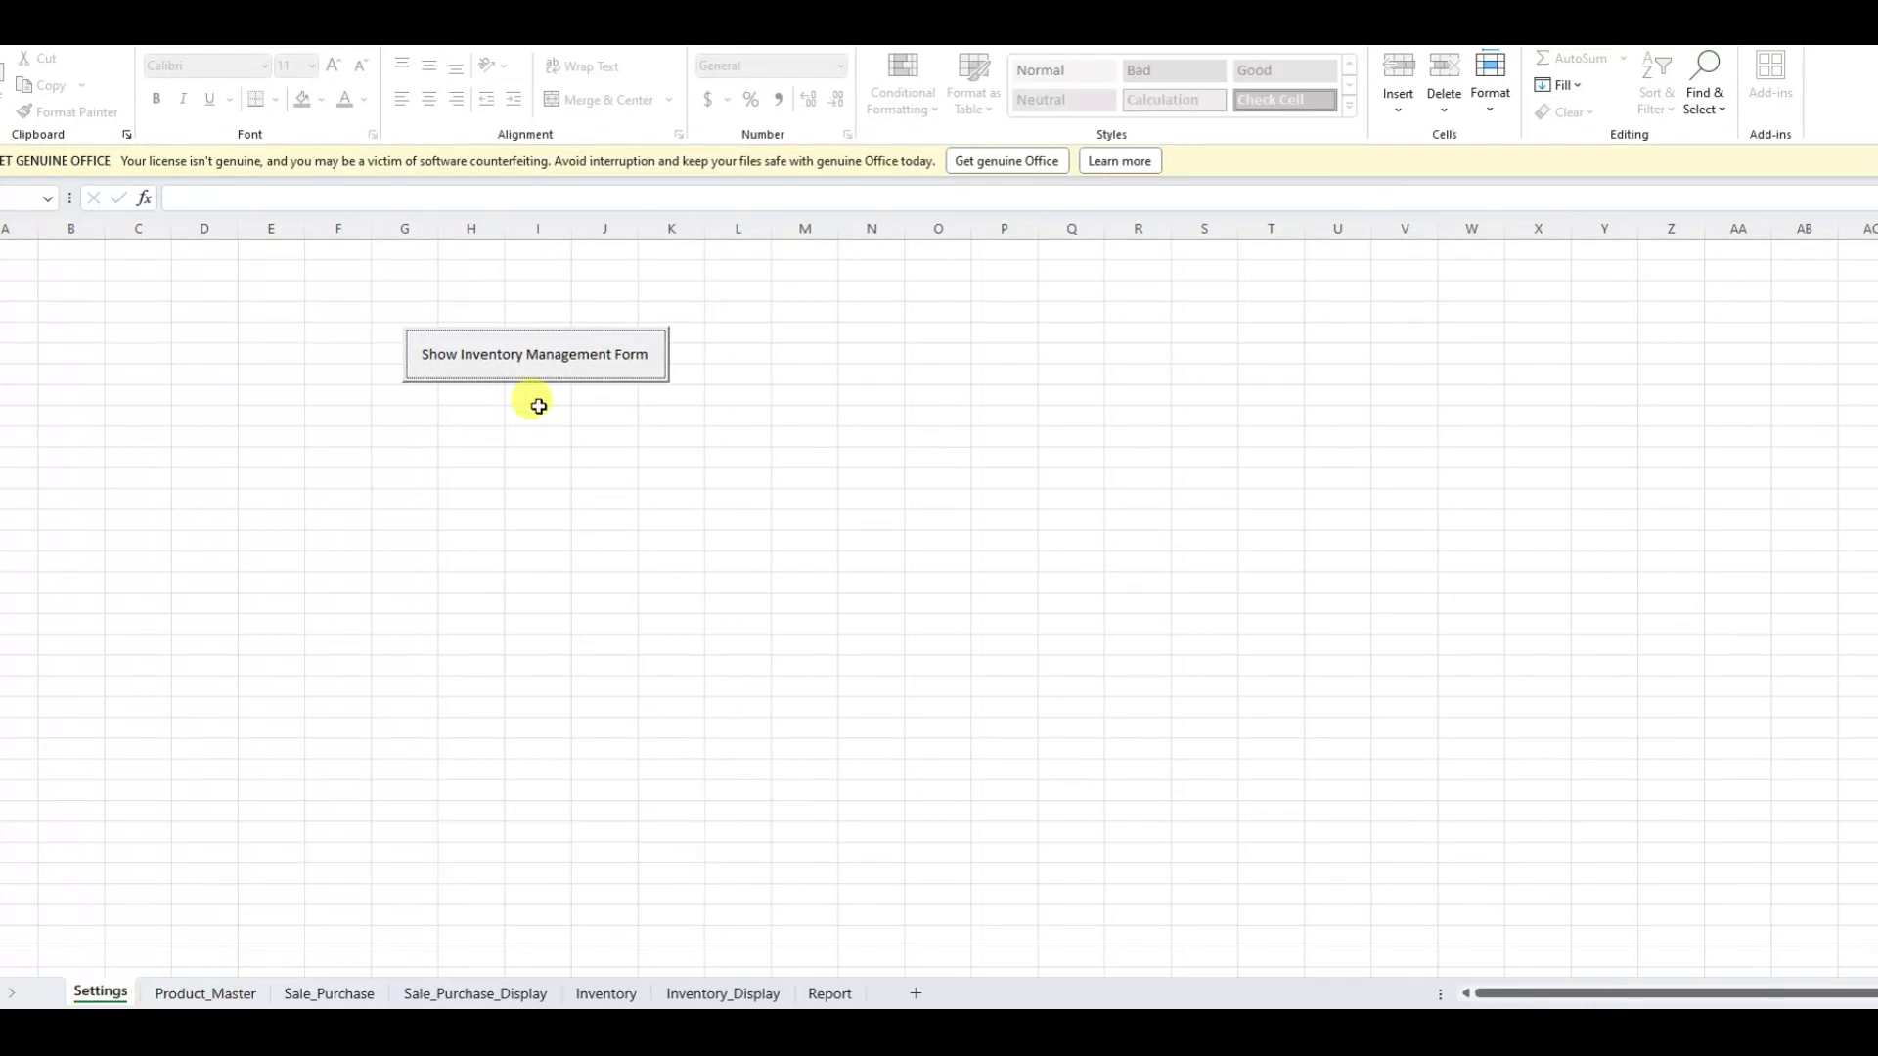
click(566, 358)
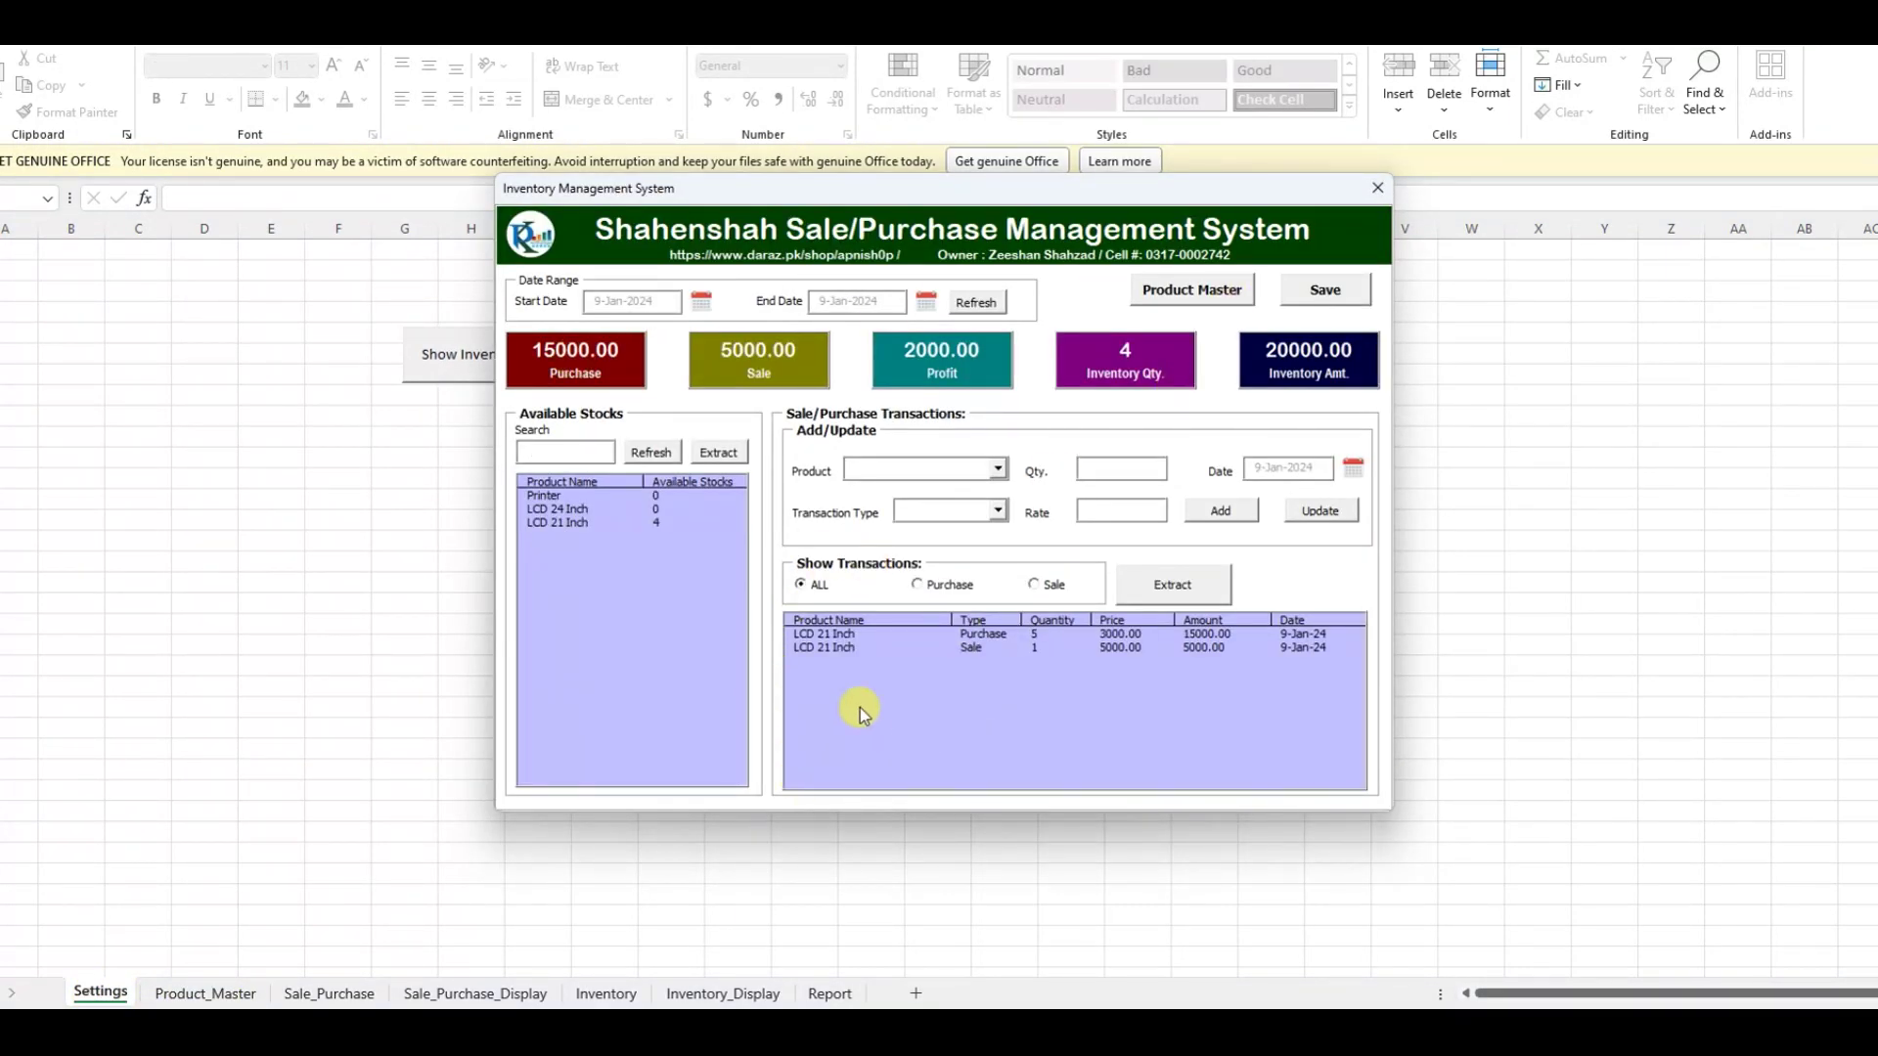
Refresh totals from 1-Jan-2024 and record a Printer purchase of 2 units
click(702, 302)
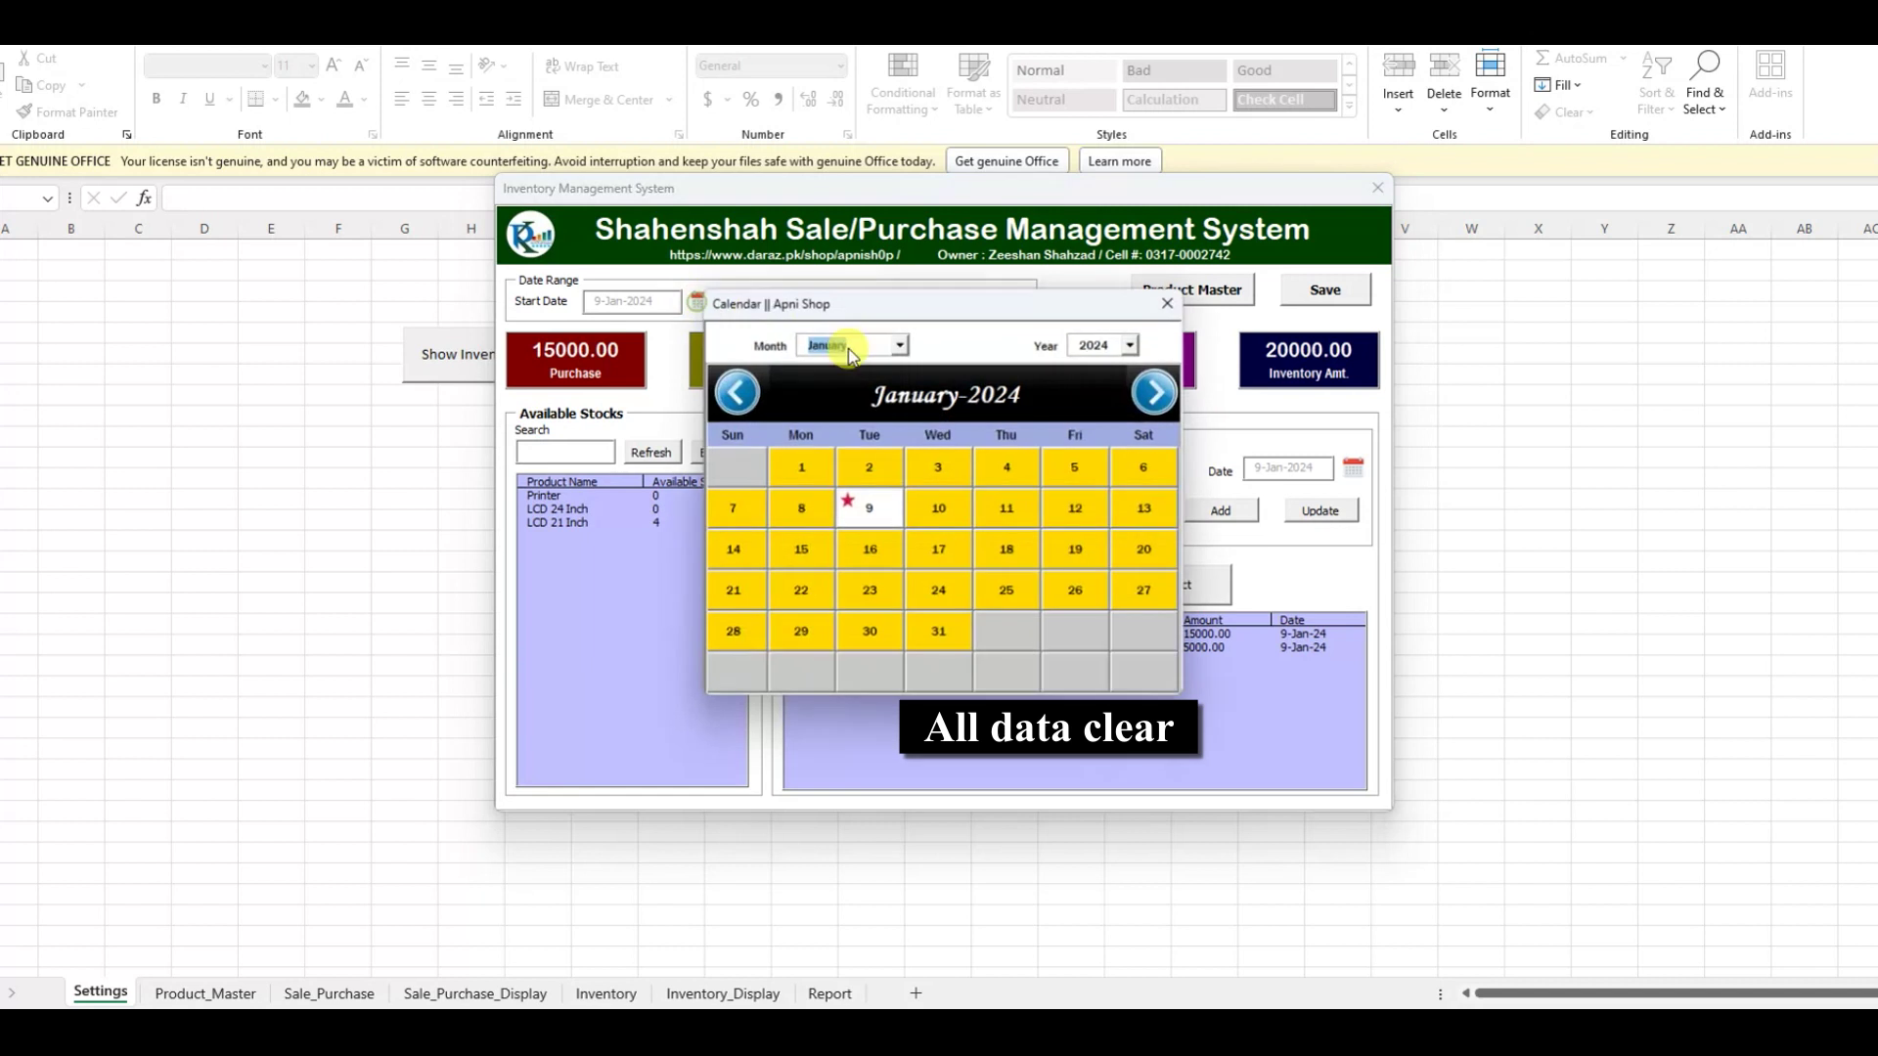
click(792, 475)
click(974, 306)
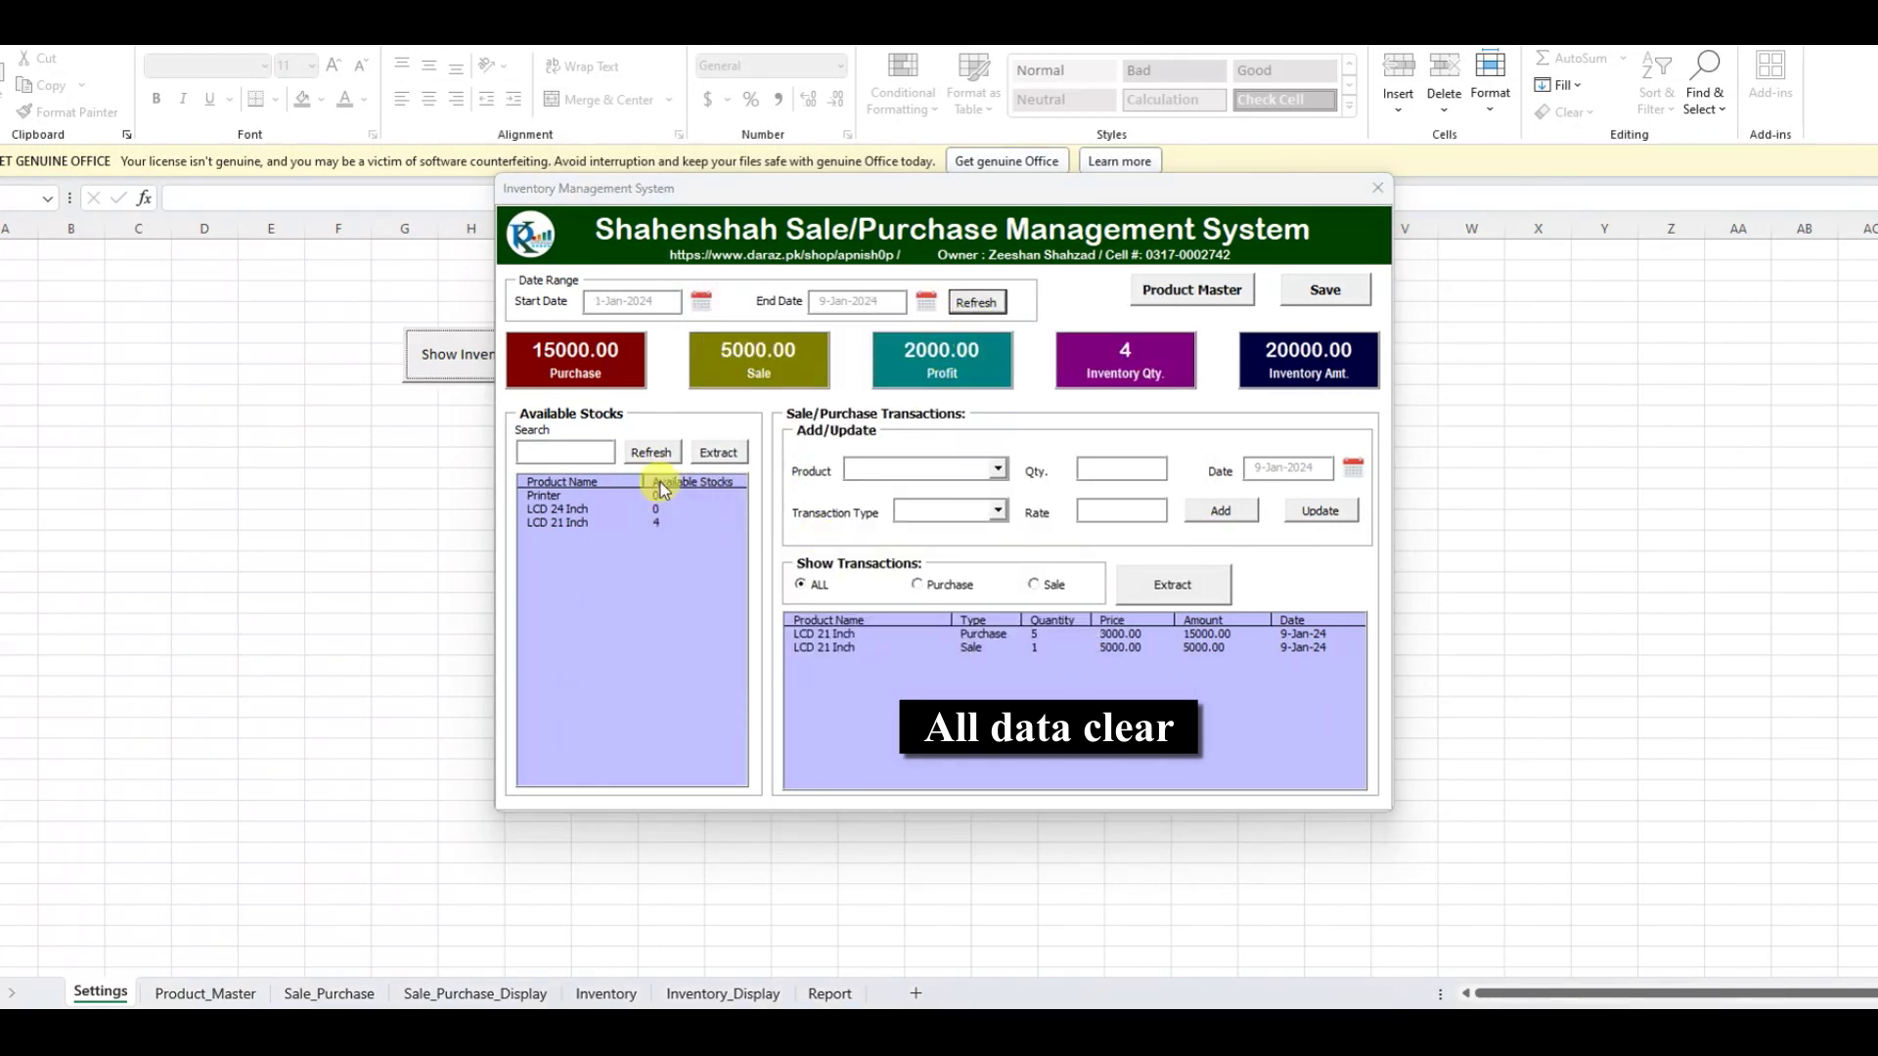
click(1001, 473)
click(994, 509)
click(997, 515)
key(Tab)
text(2)
click(1219, 509)
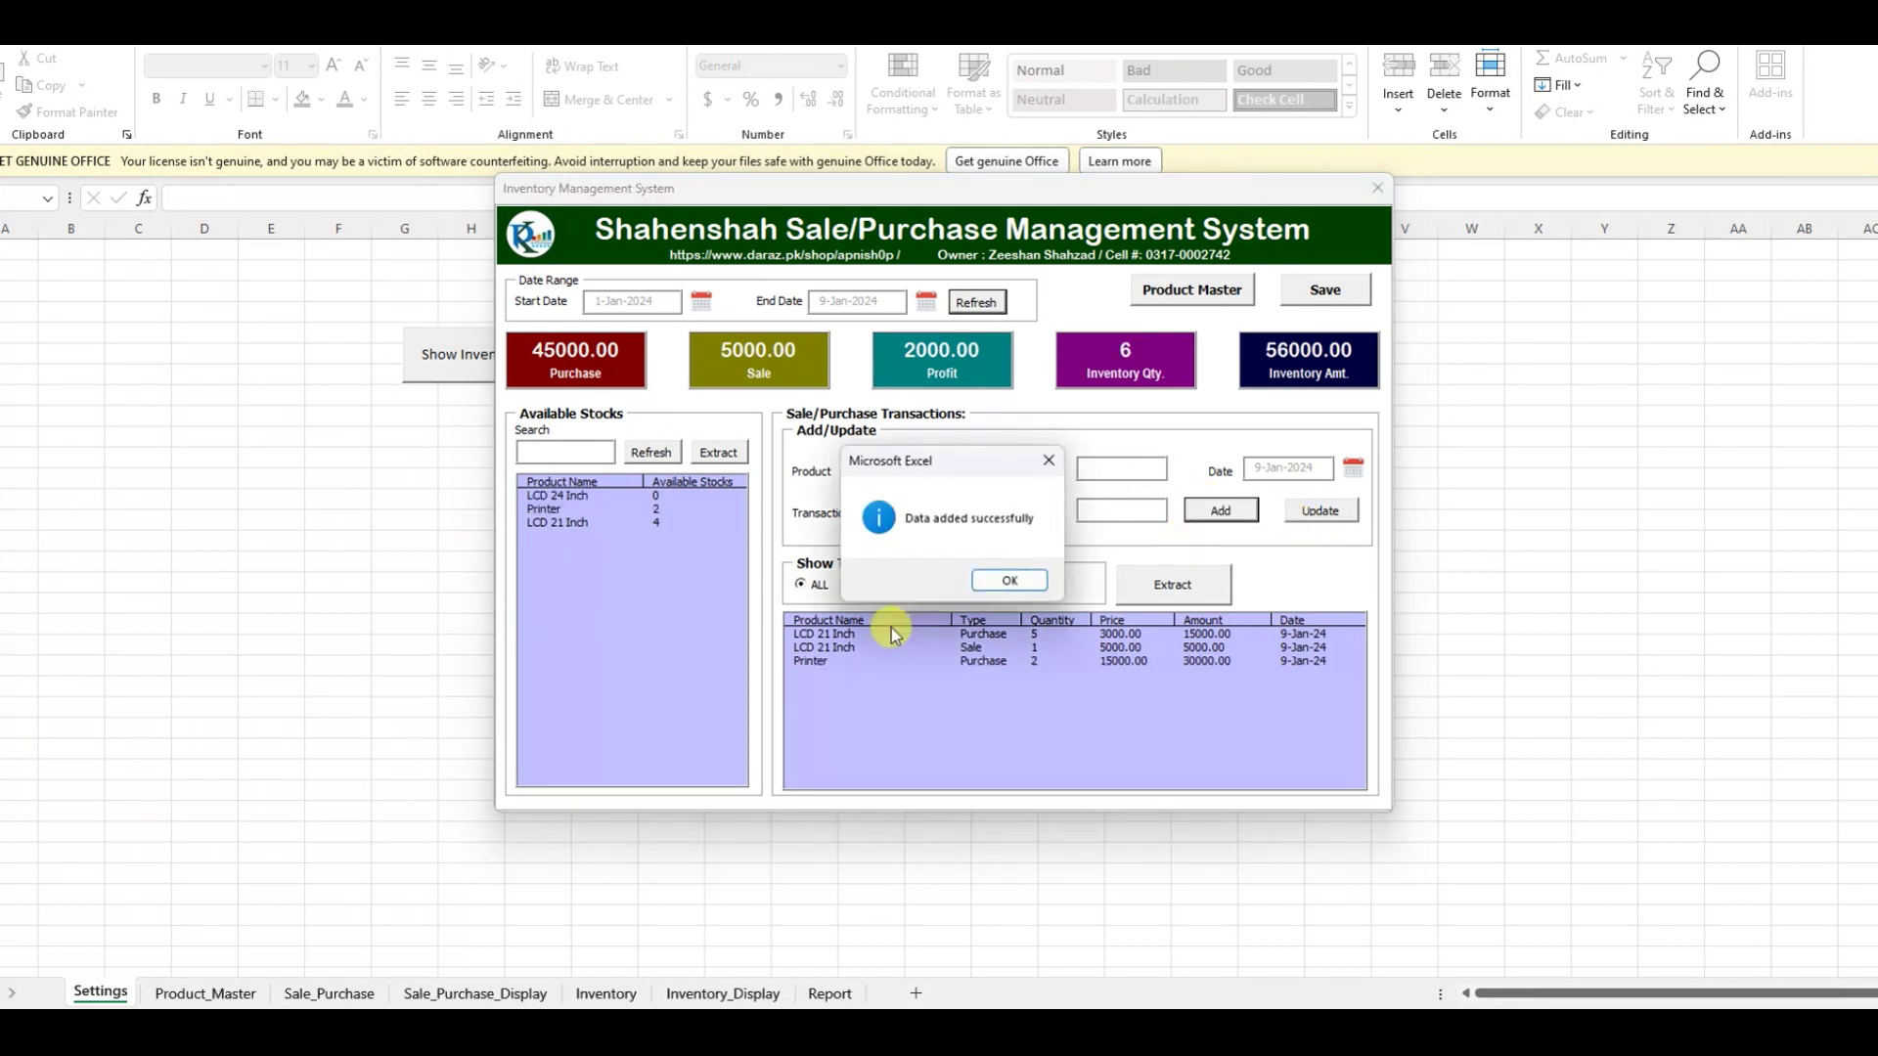
click(995, 583)
click(650, 509)
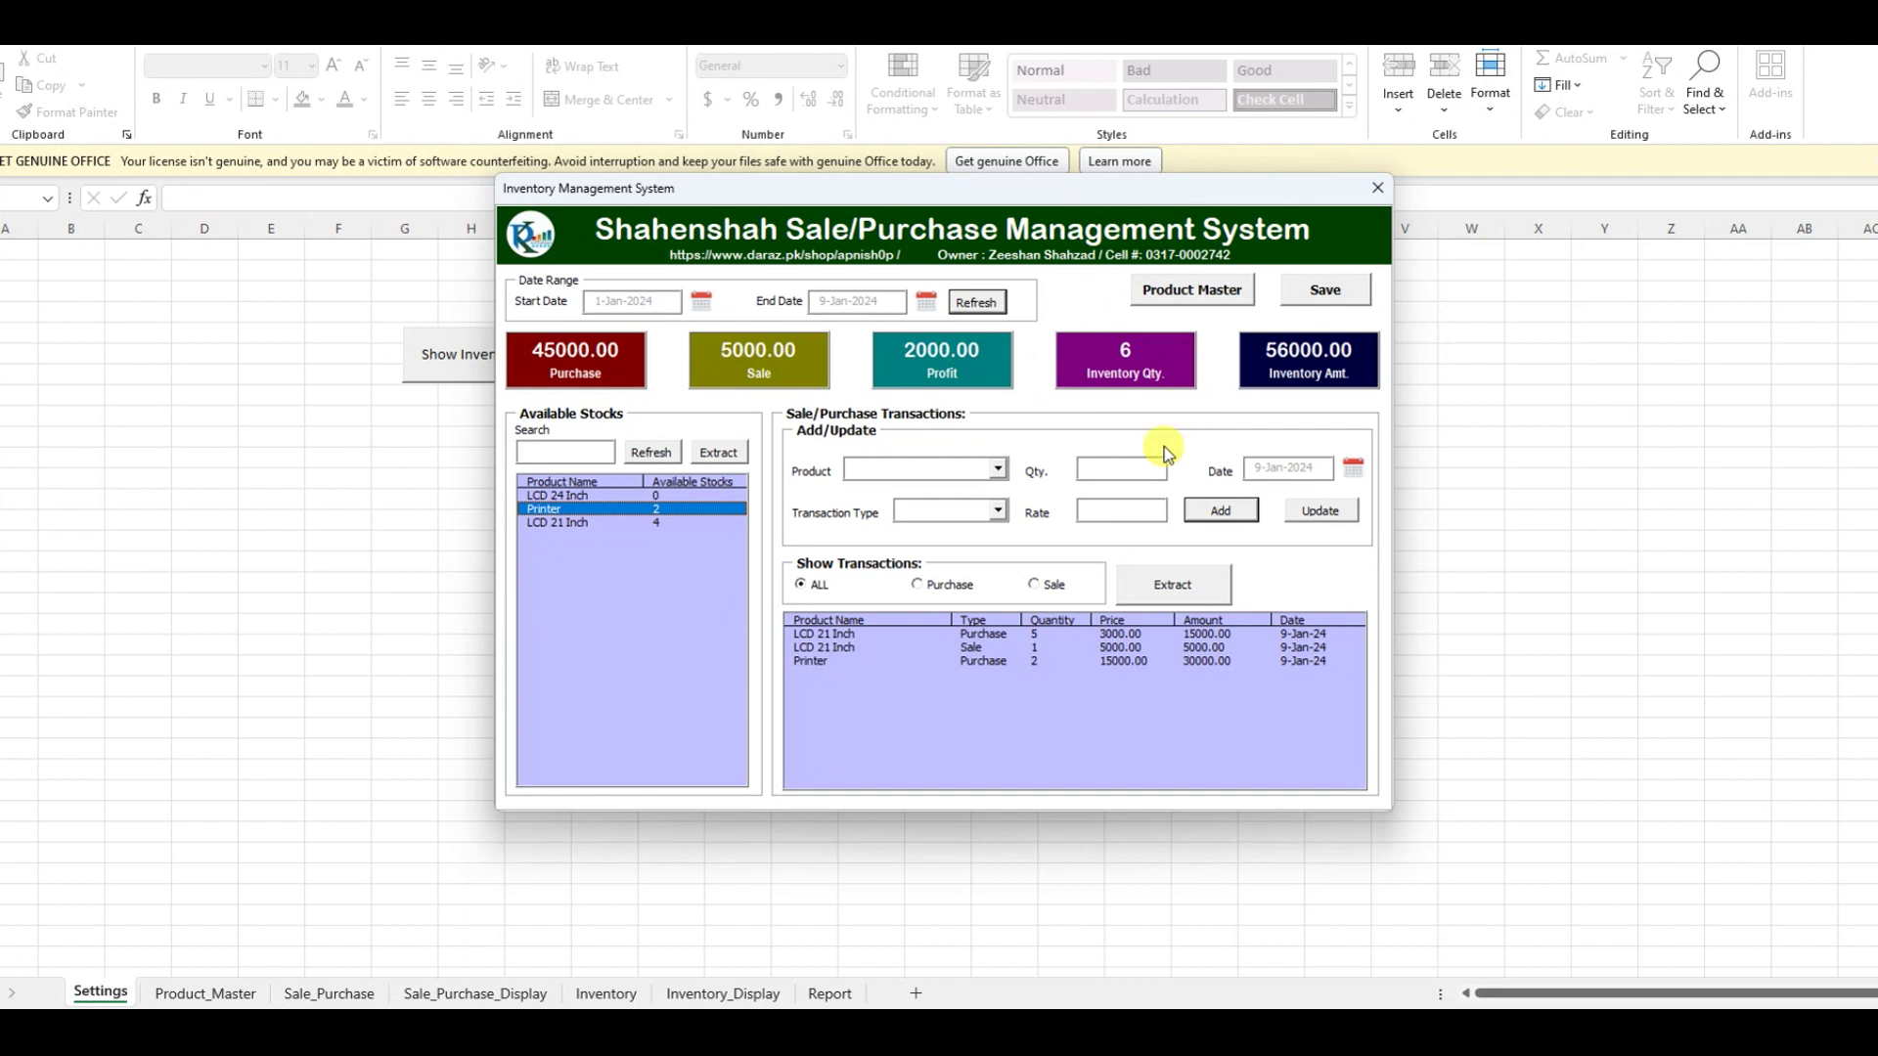
Record an LCD 24 Inch purchase of 3 units, then save the data and close the form
click(998, 470)
click(978, 534)
click(997, 511)
click(963, 536)
click(1109, 468)
text(3)
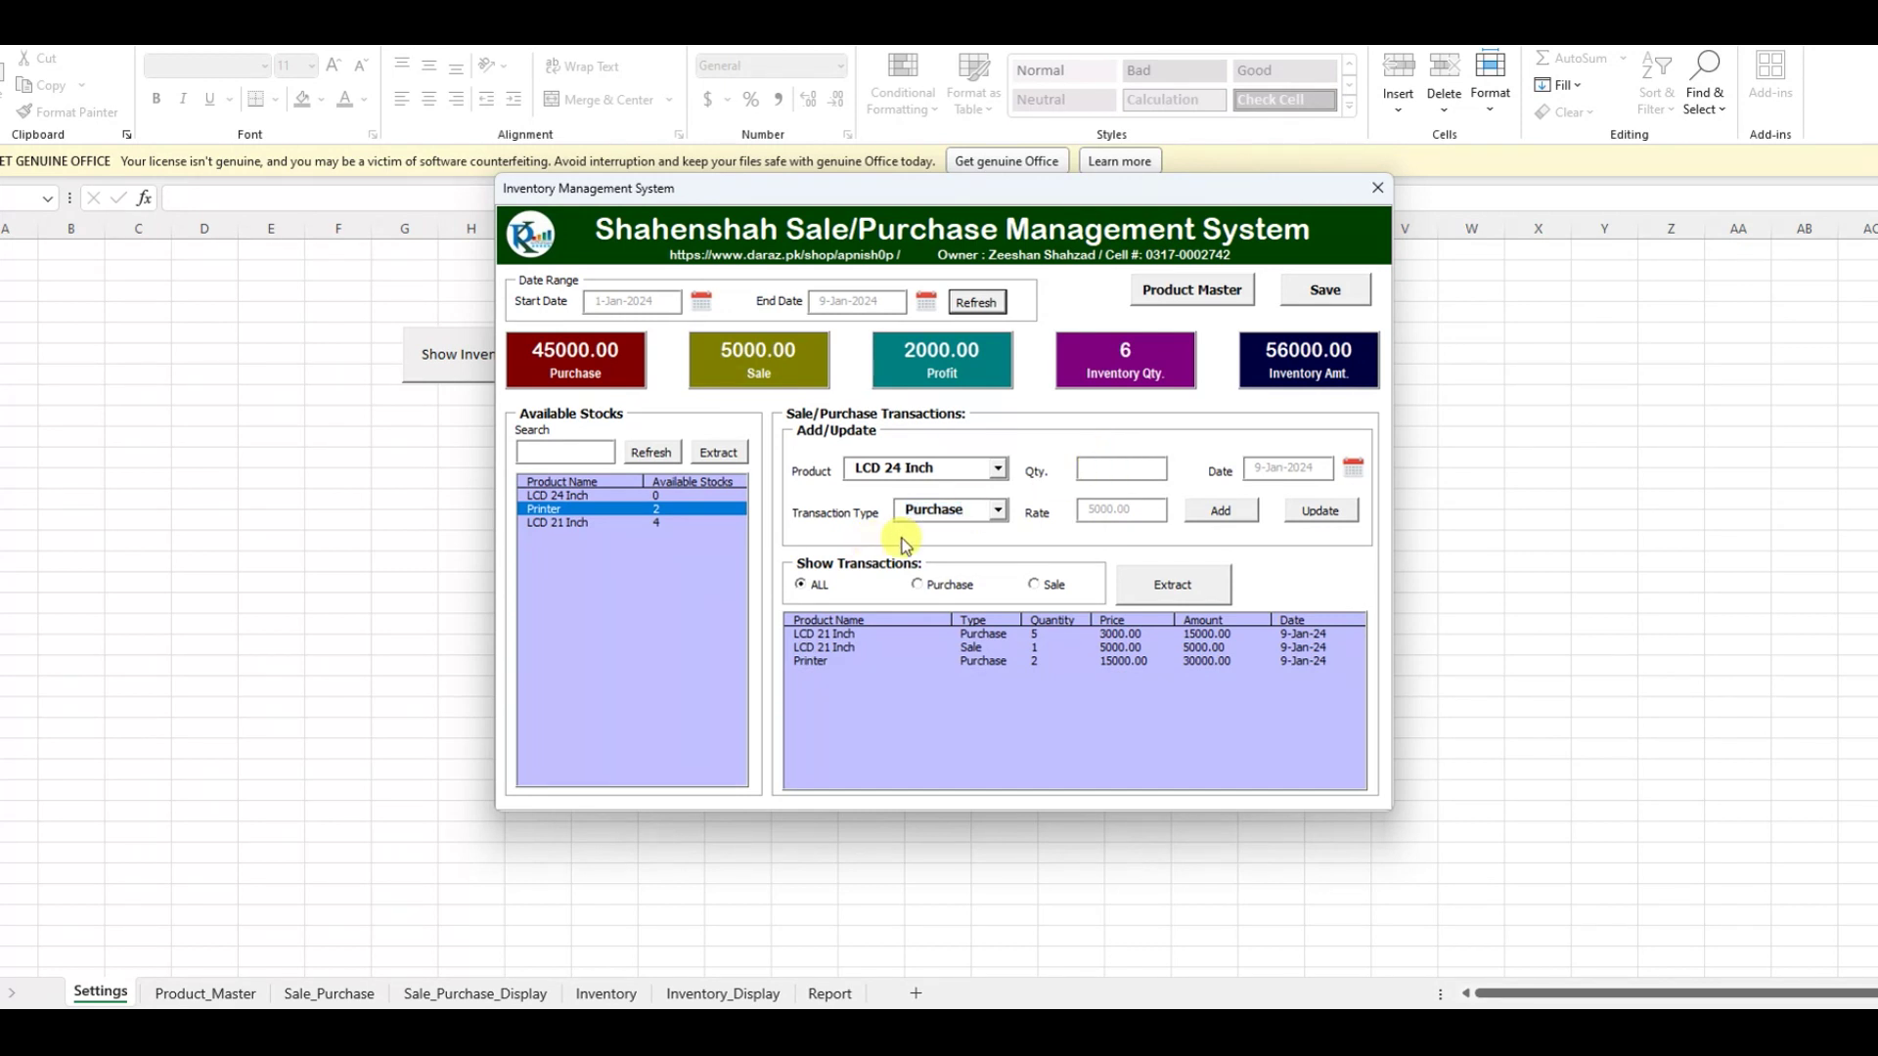
click(1220, 510)
click(1012, 581)
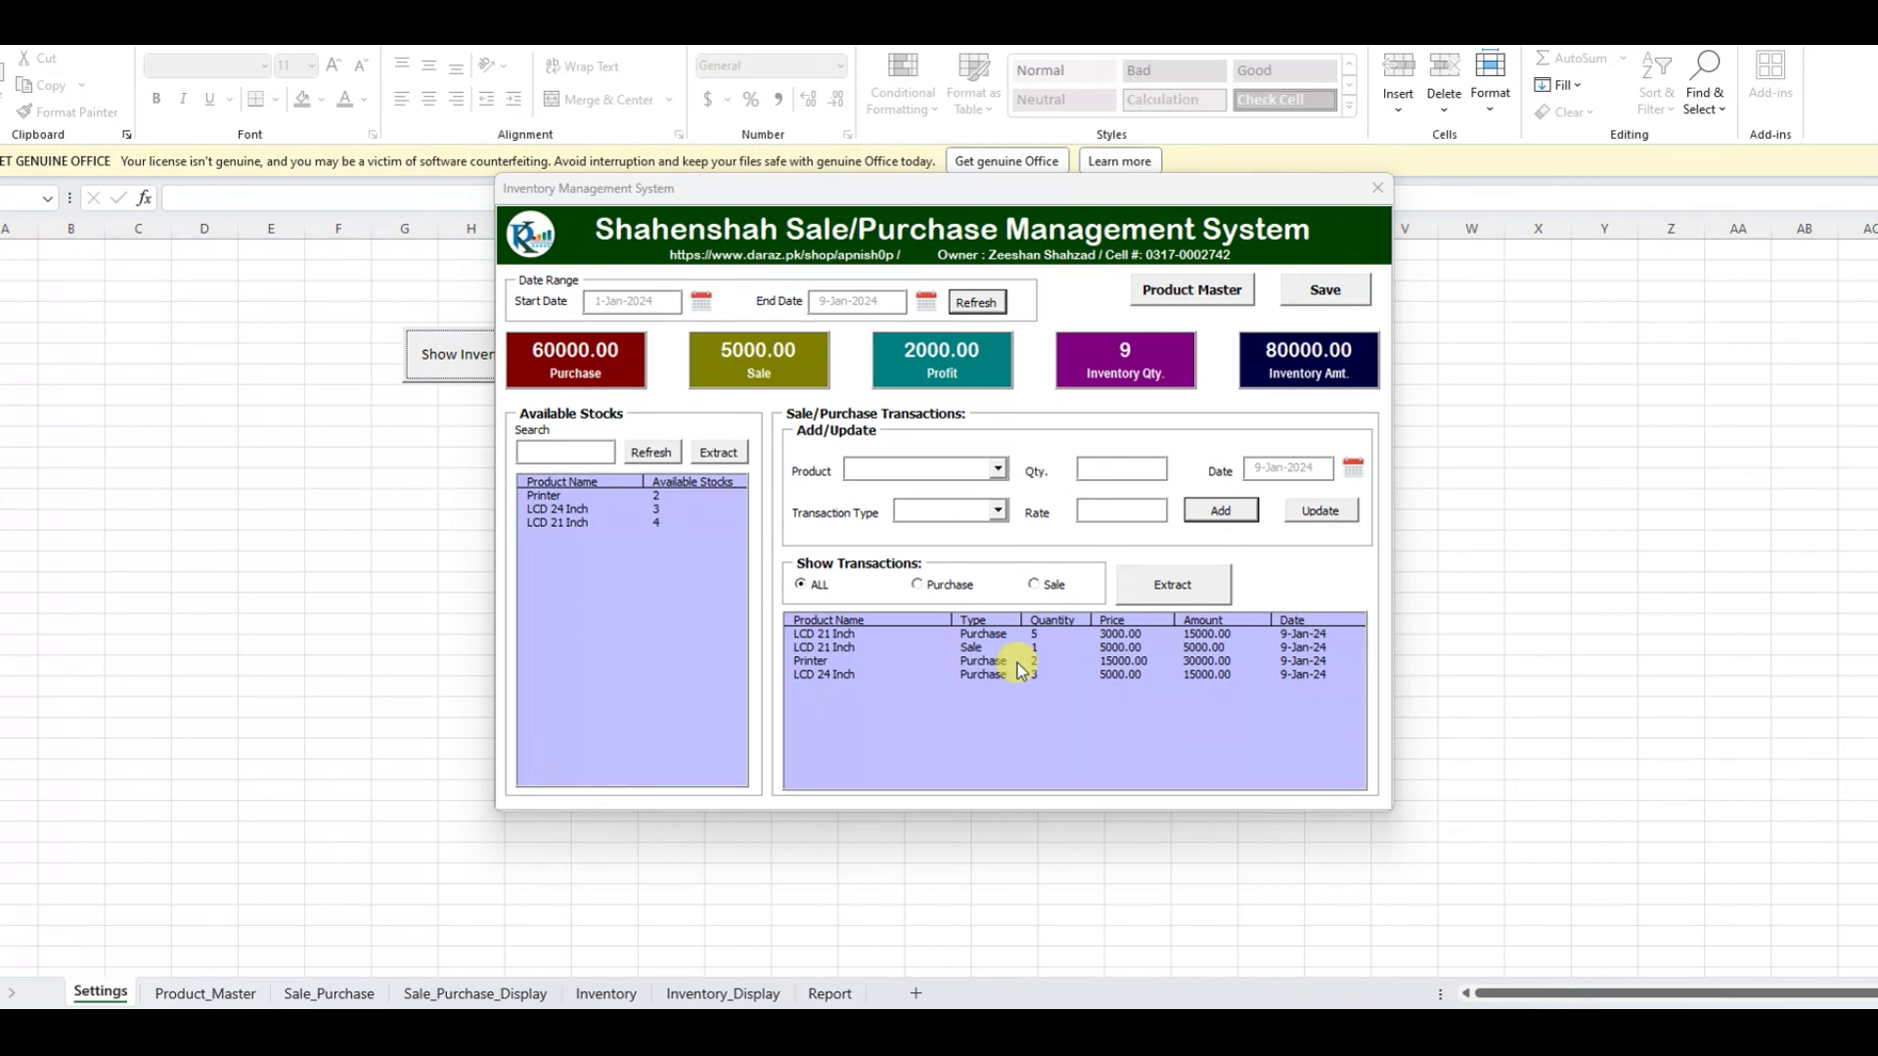
click(1324, 289)
click(999, 583)
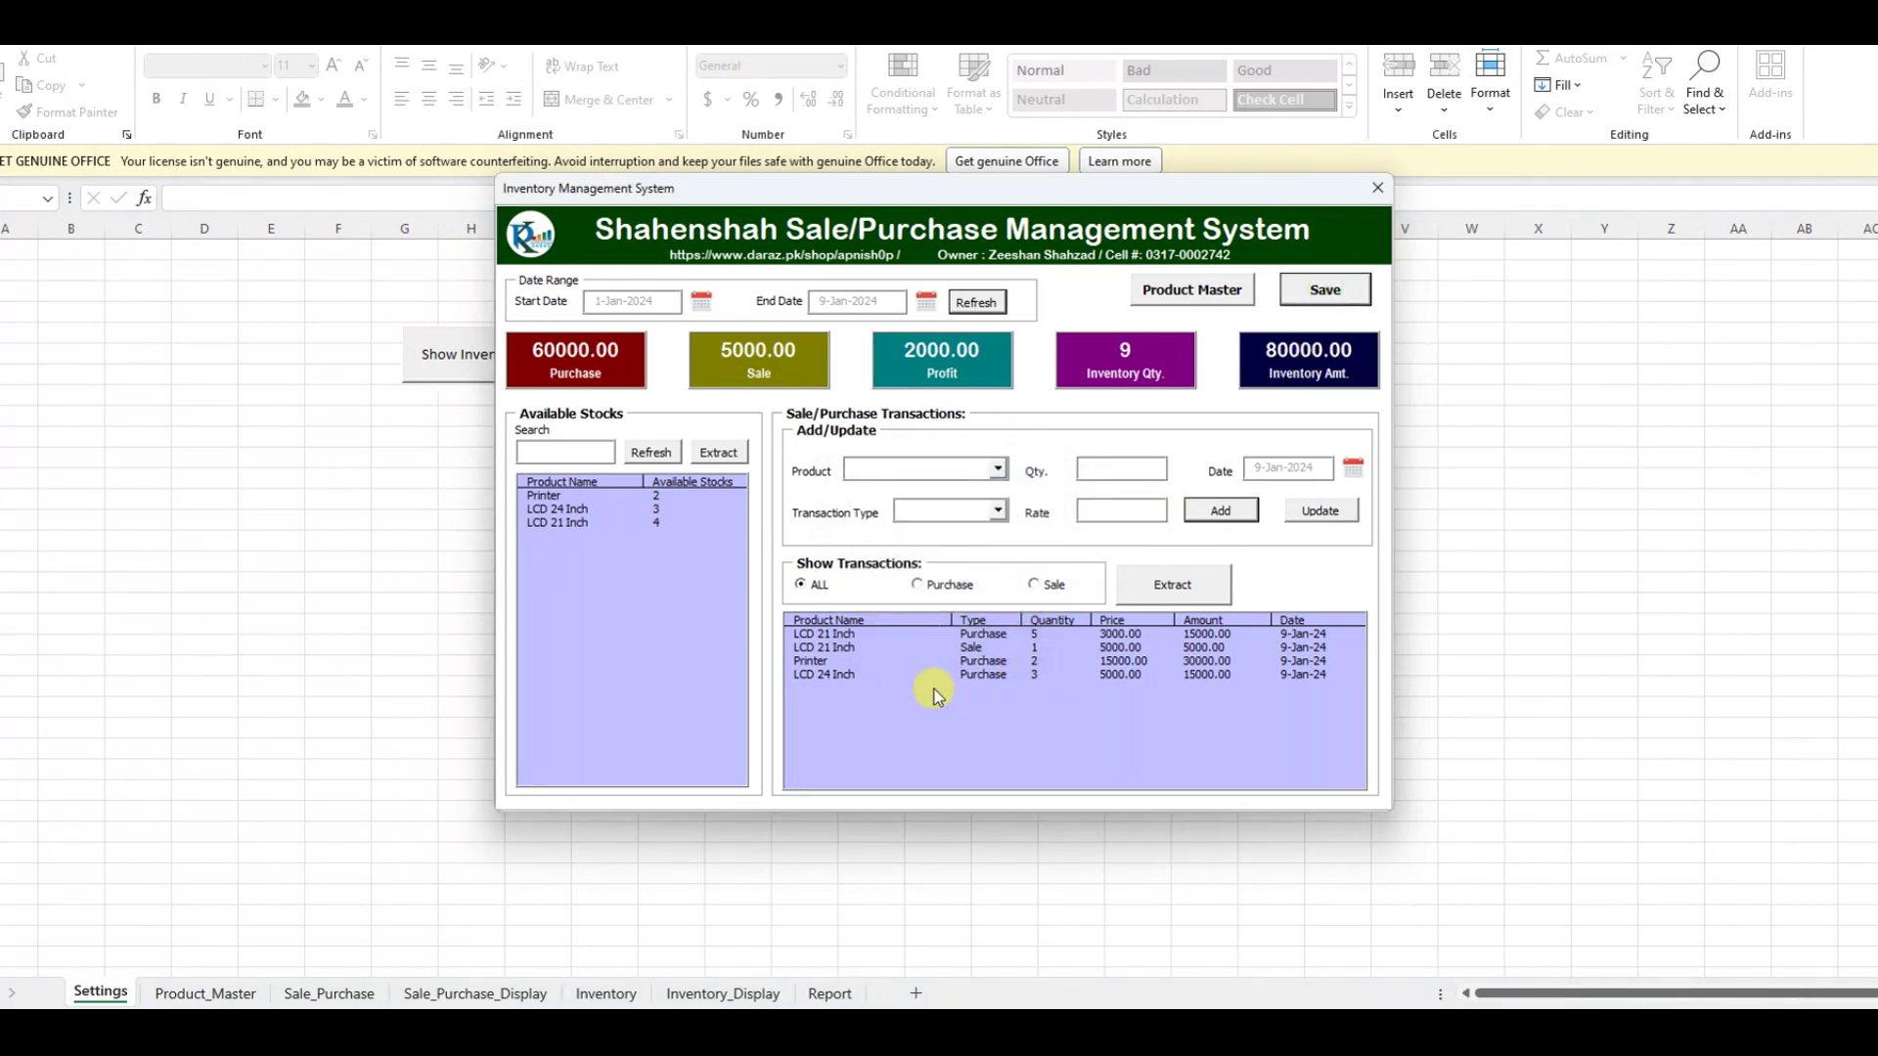
click(1379, 186)
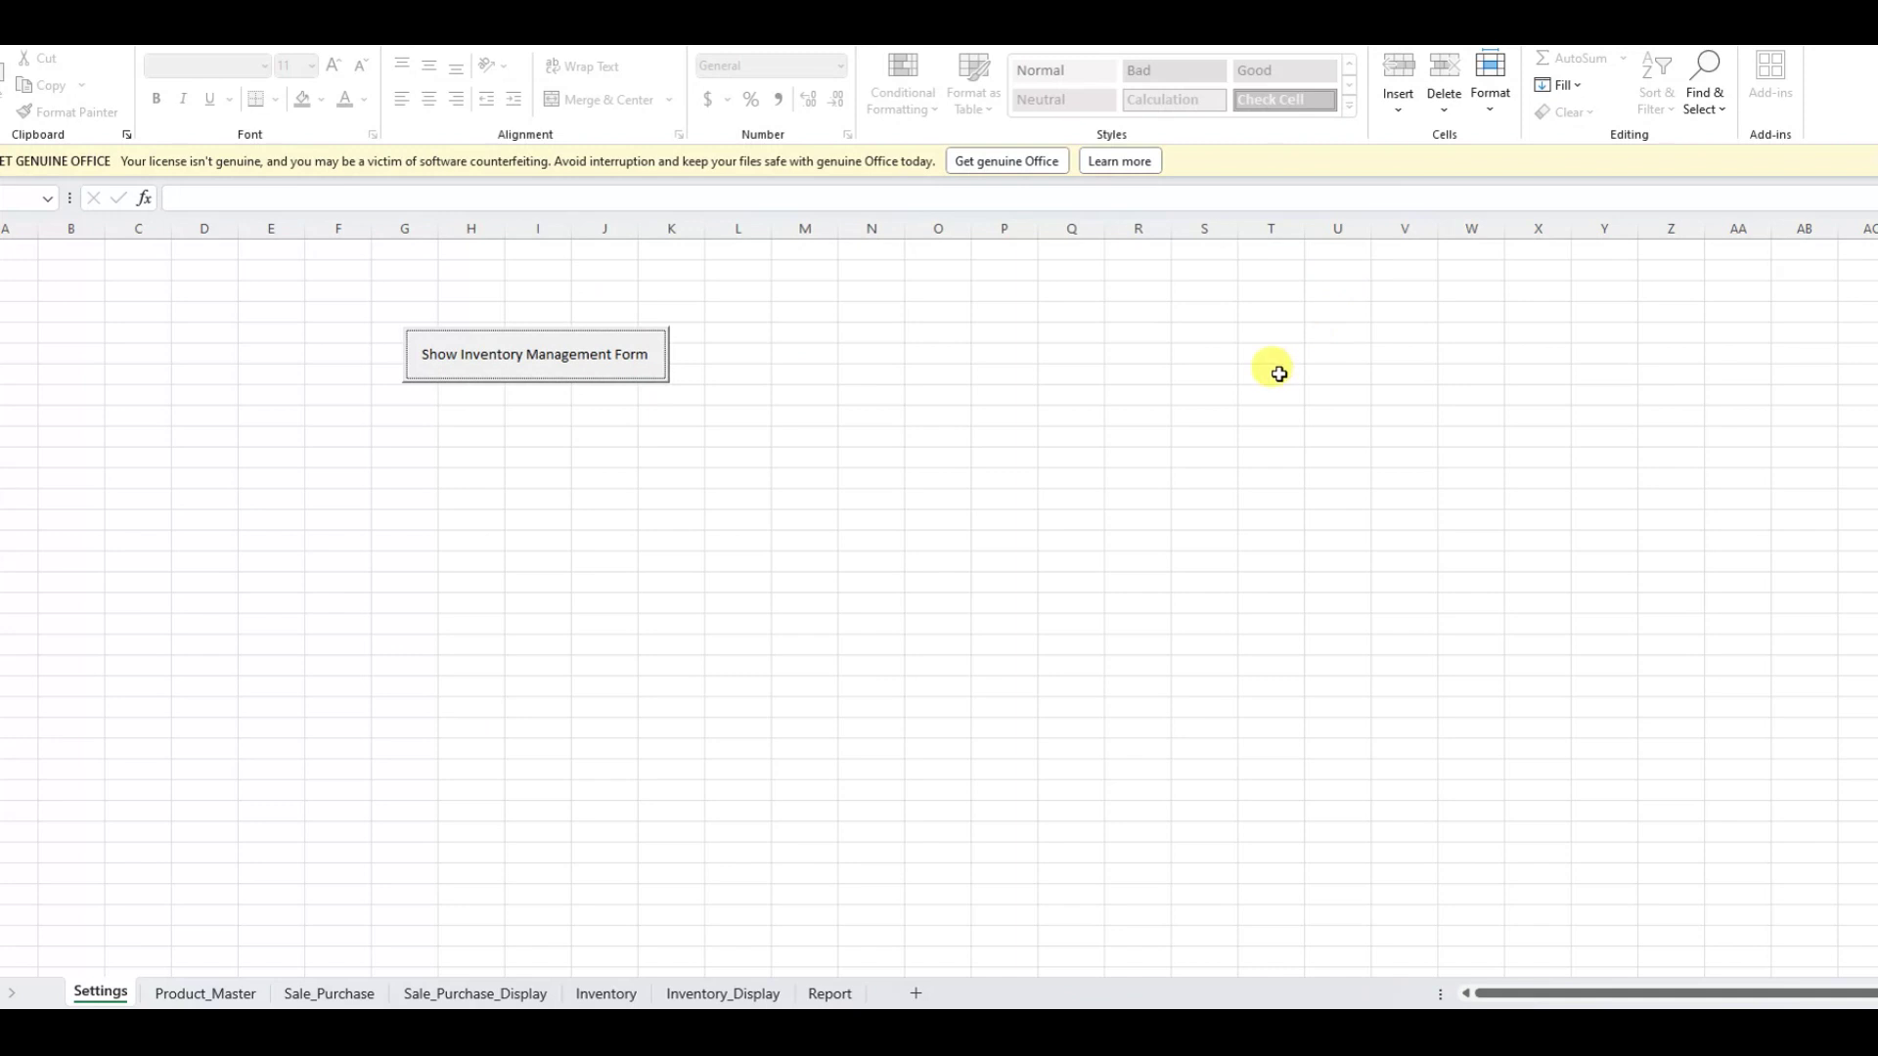
Change the LCD 24 Inch purchase quantity from 3 to 2 in the inventory form
click(619, 370)
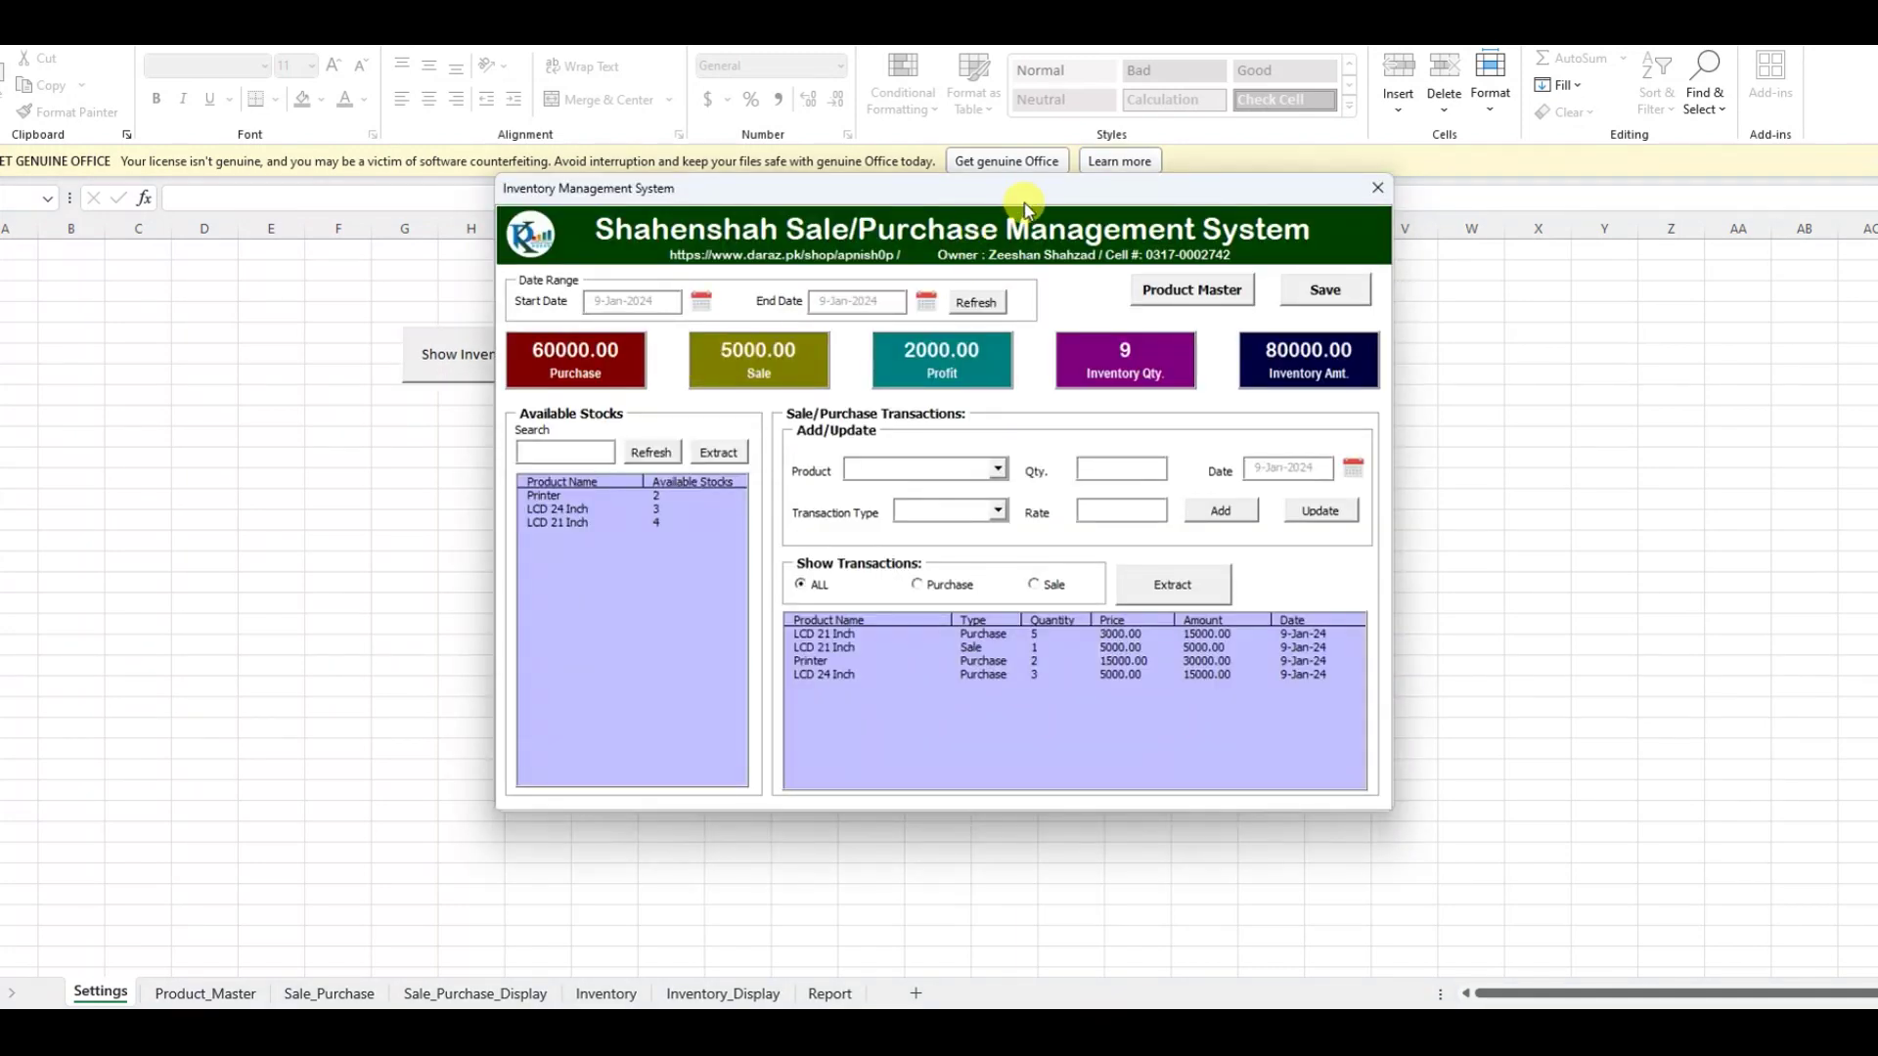
drag(1017, 195, 1229, 311)
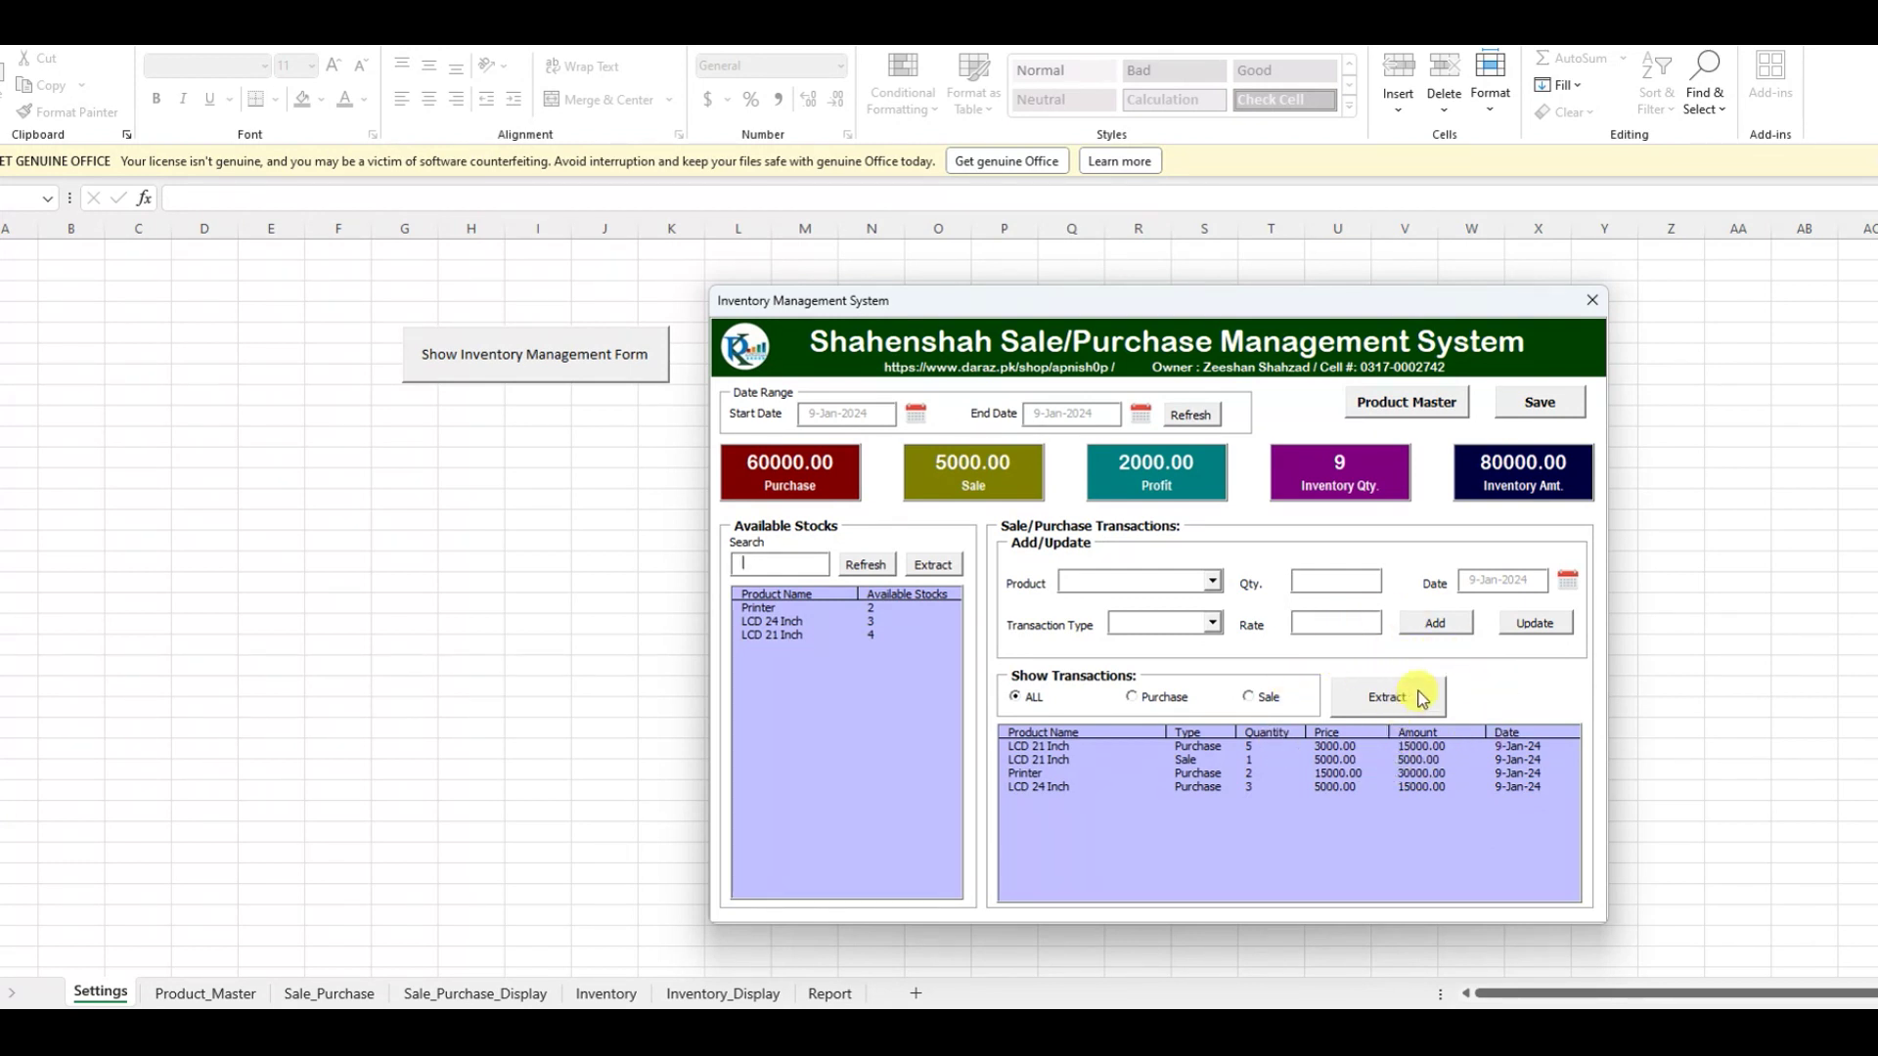
click(1254, 786)
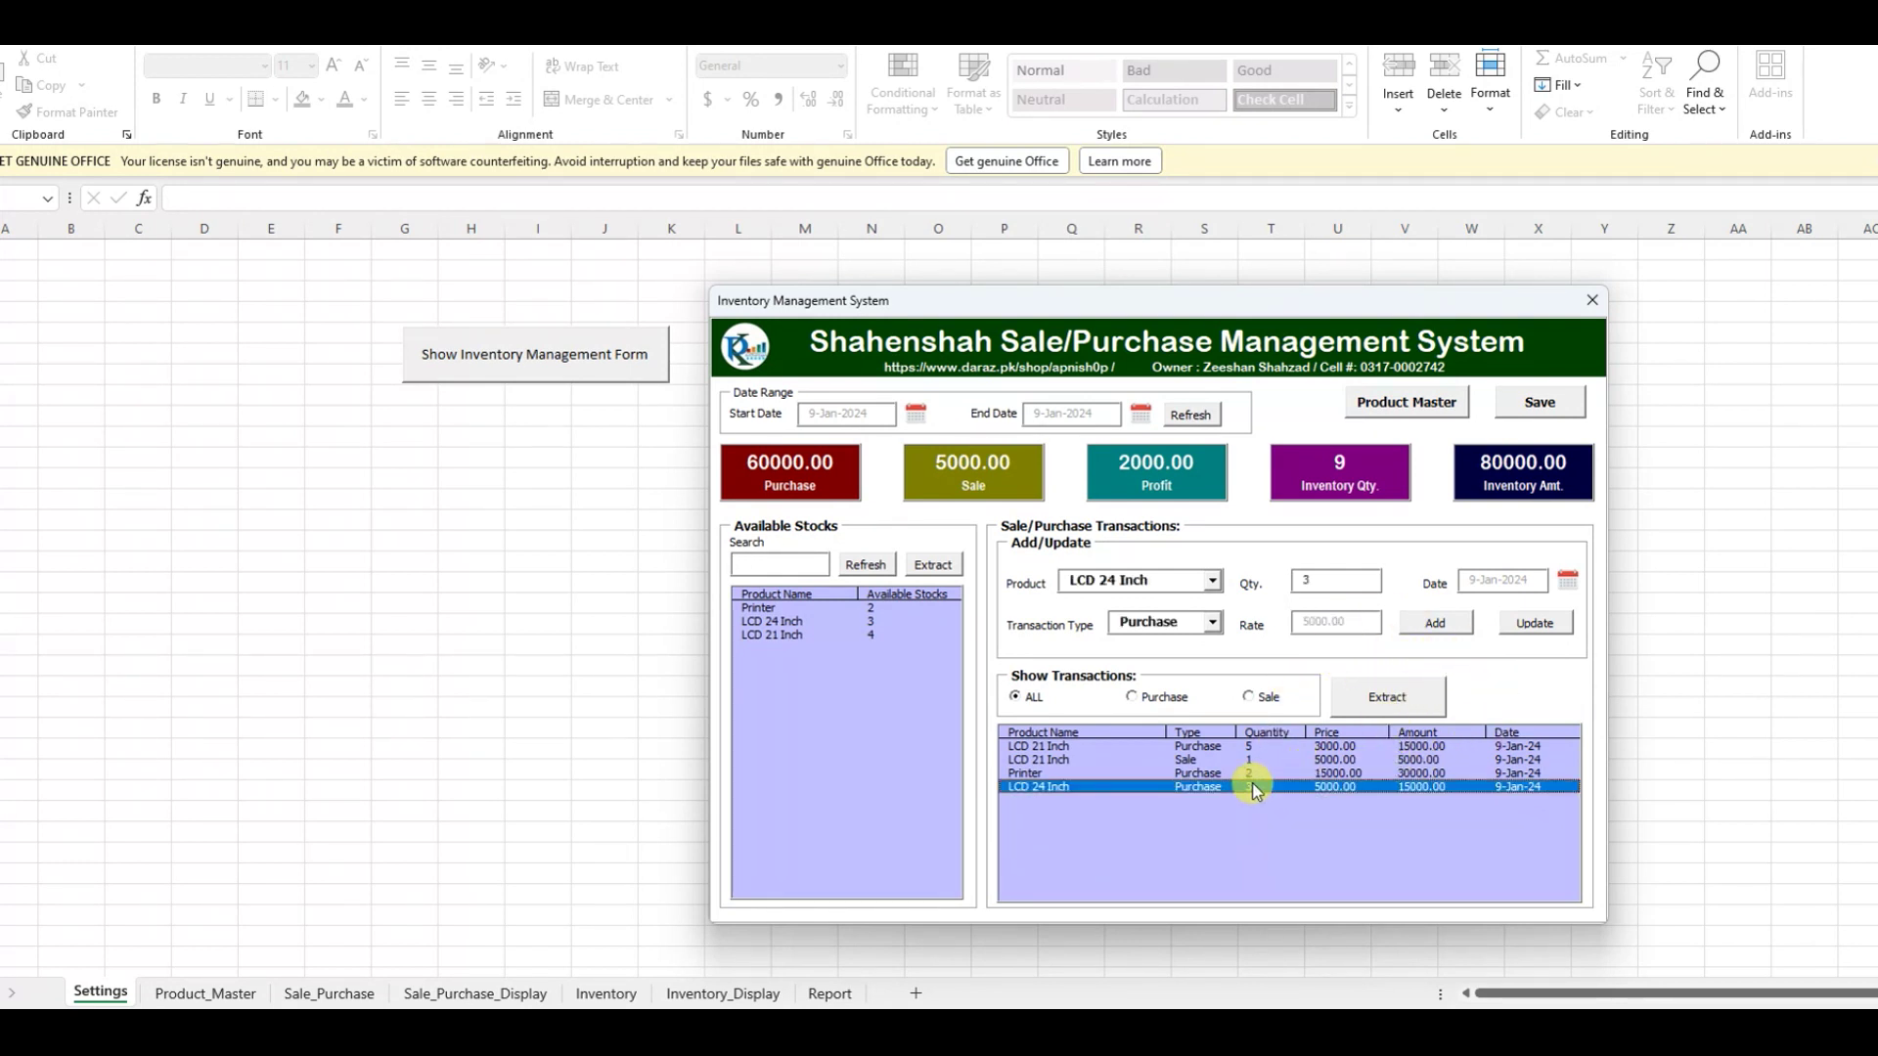
double_click(1304, 580)
click(1526, 630)
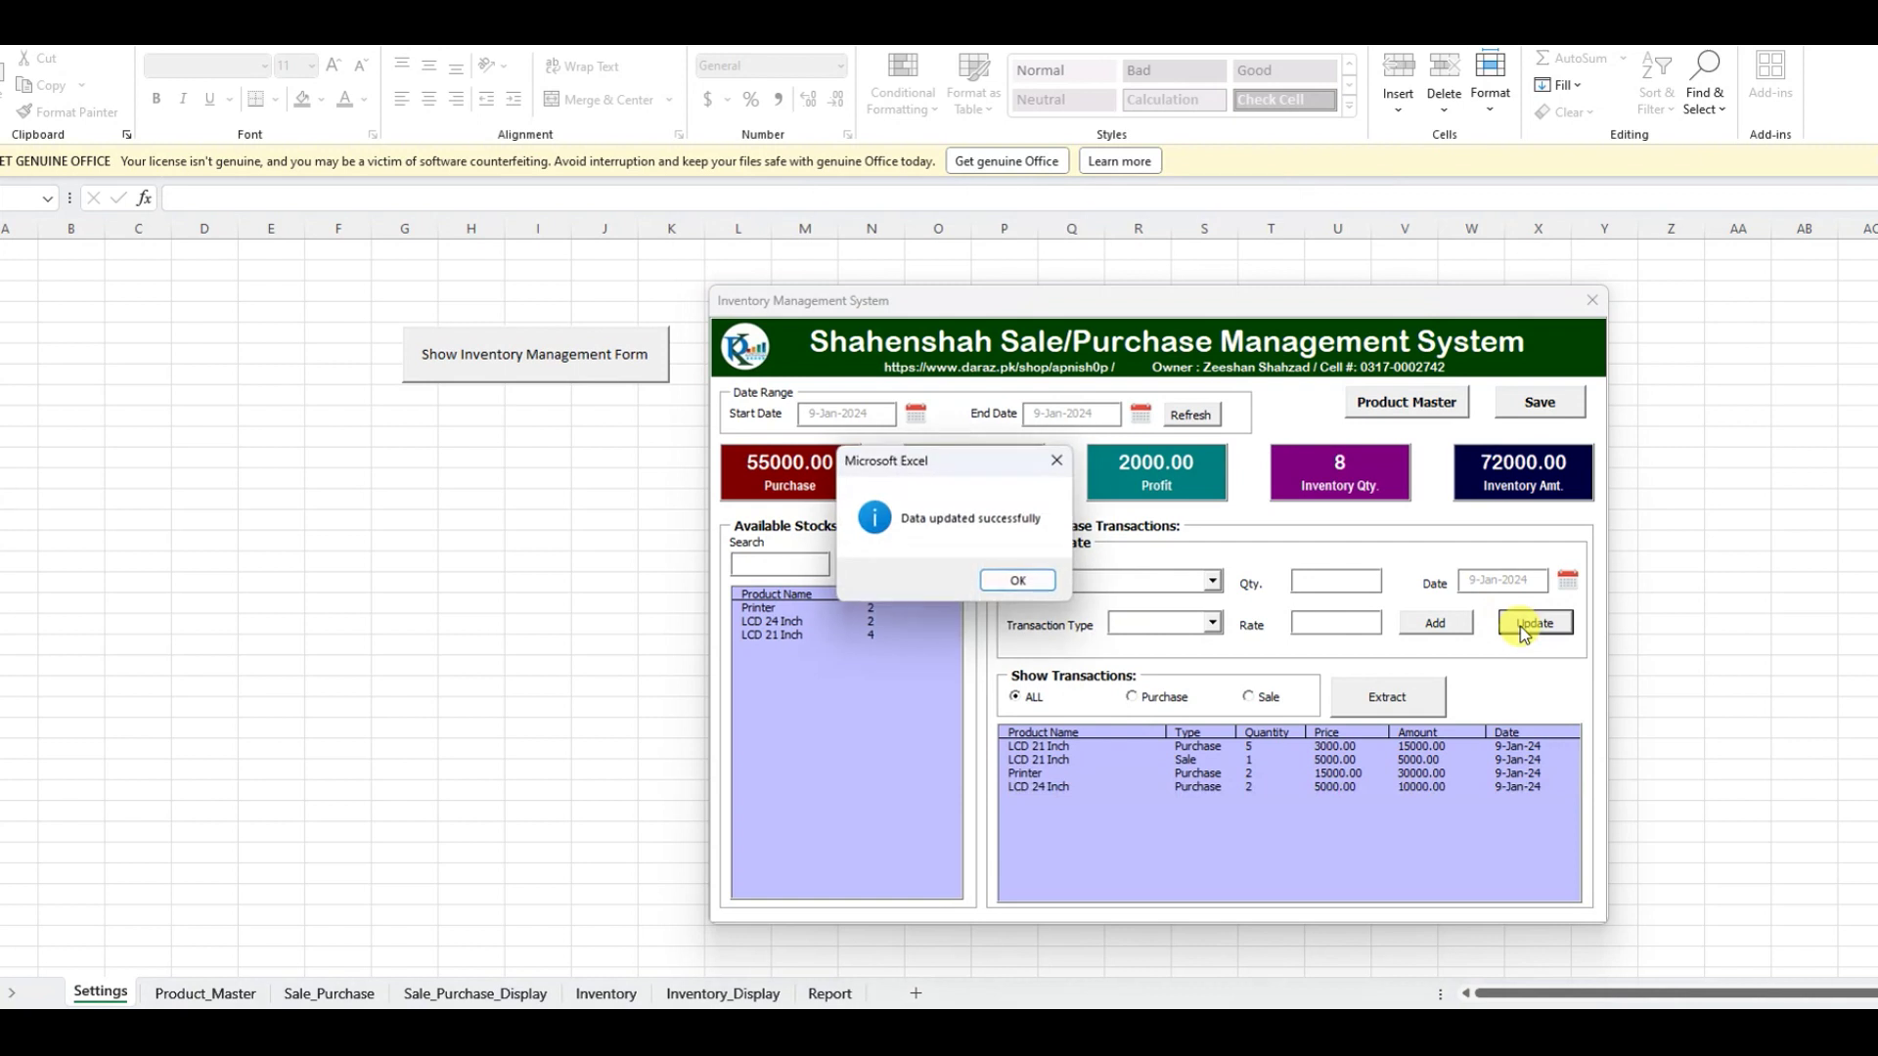
click(1020, 577)
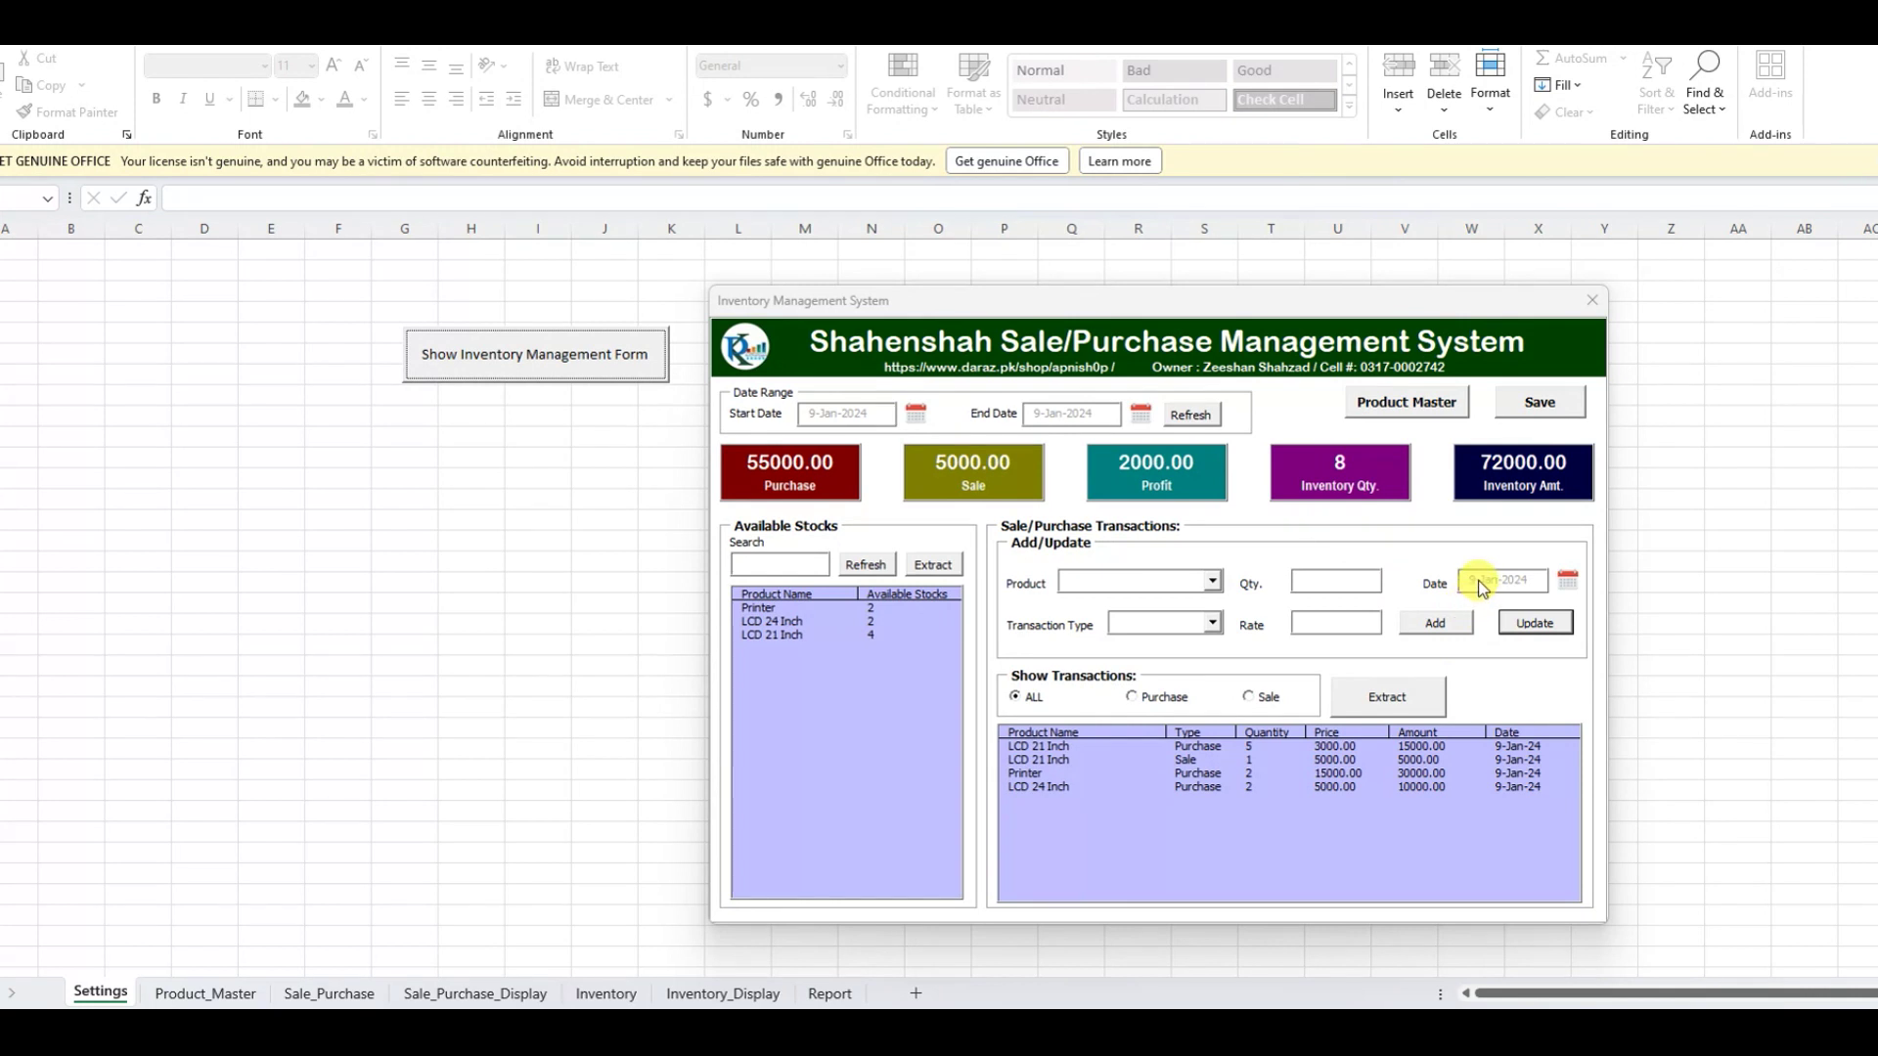
Save the inventory data and close the form
click(1540, 402)
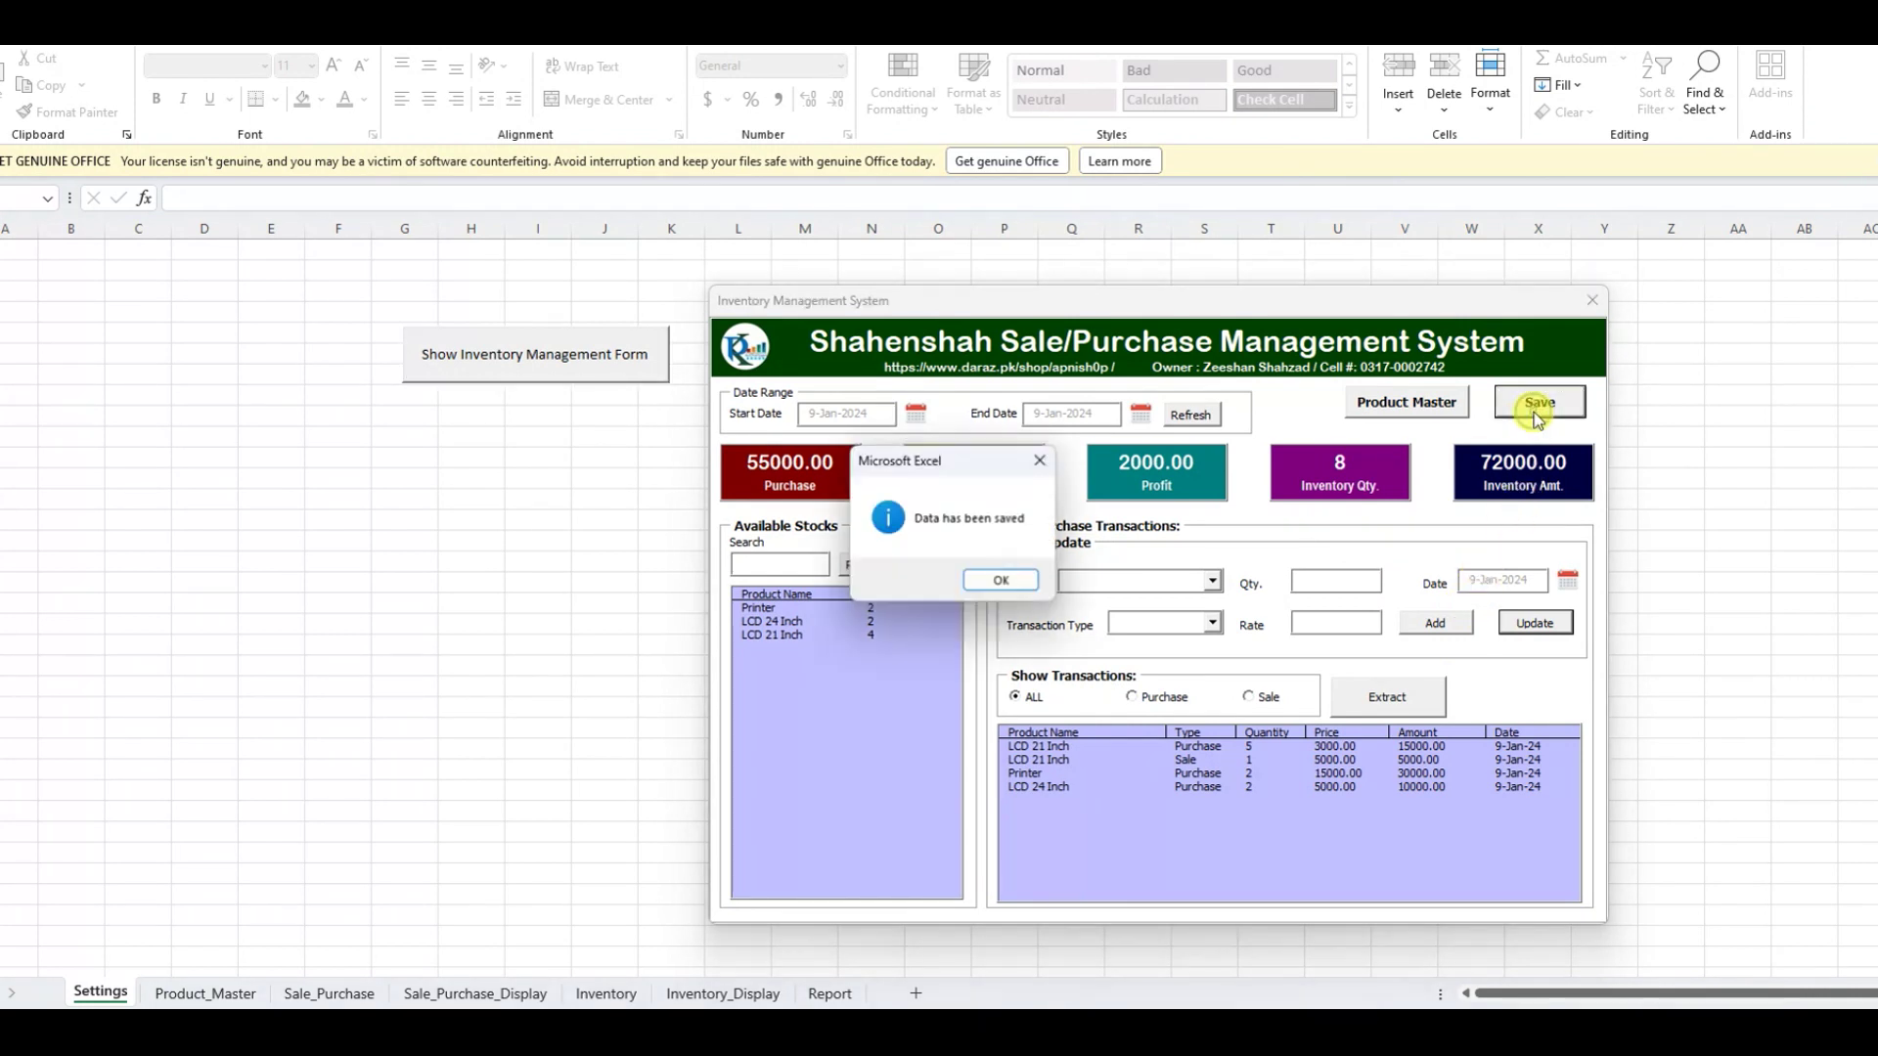
click(985, 579)
click(1592, 300)
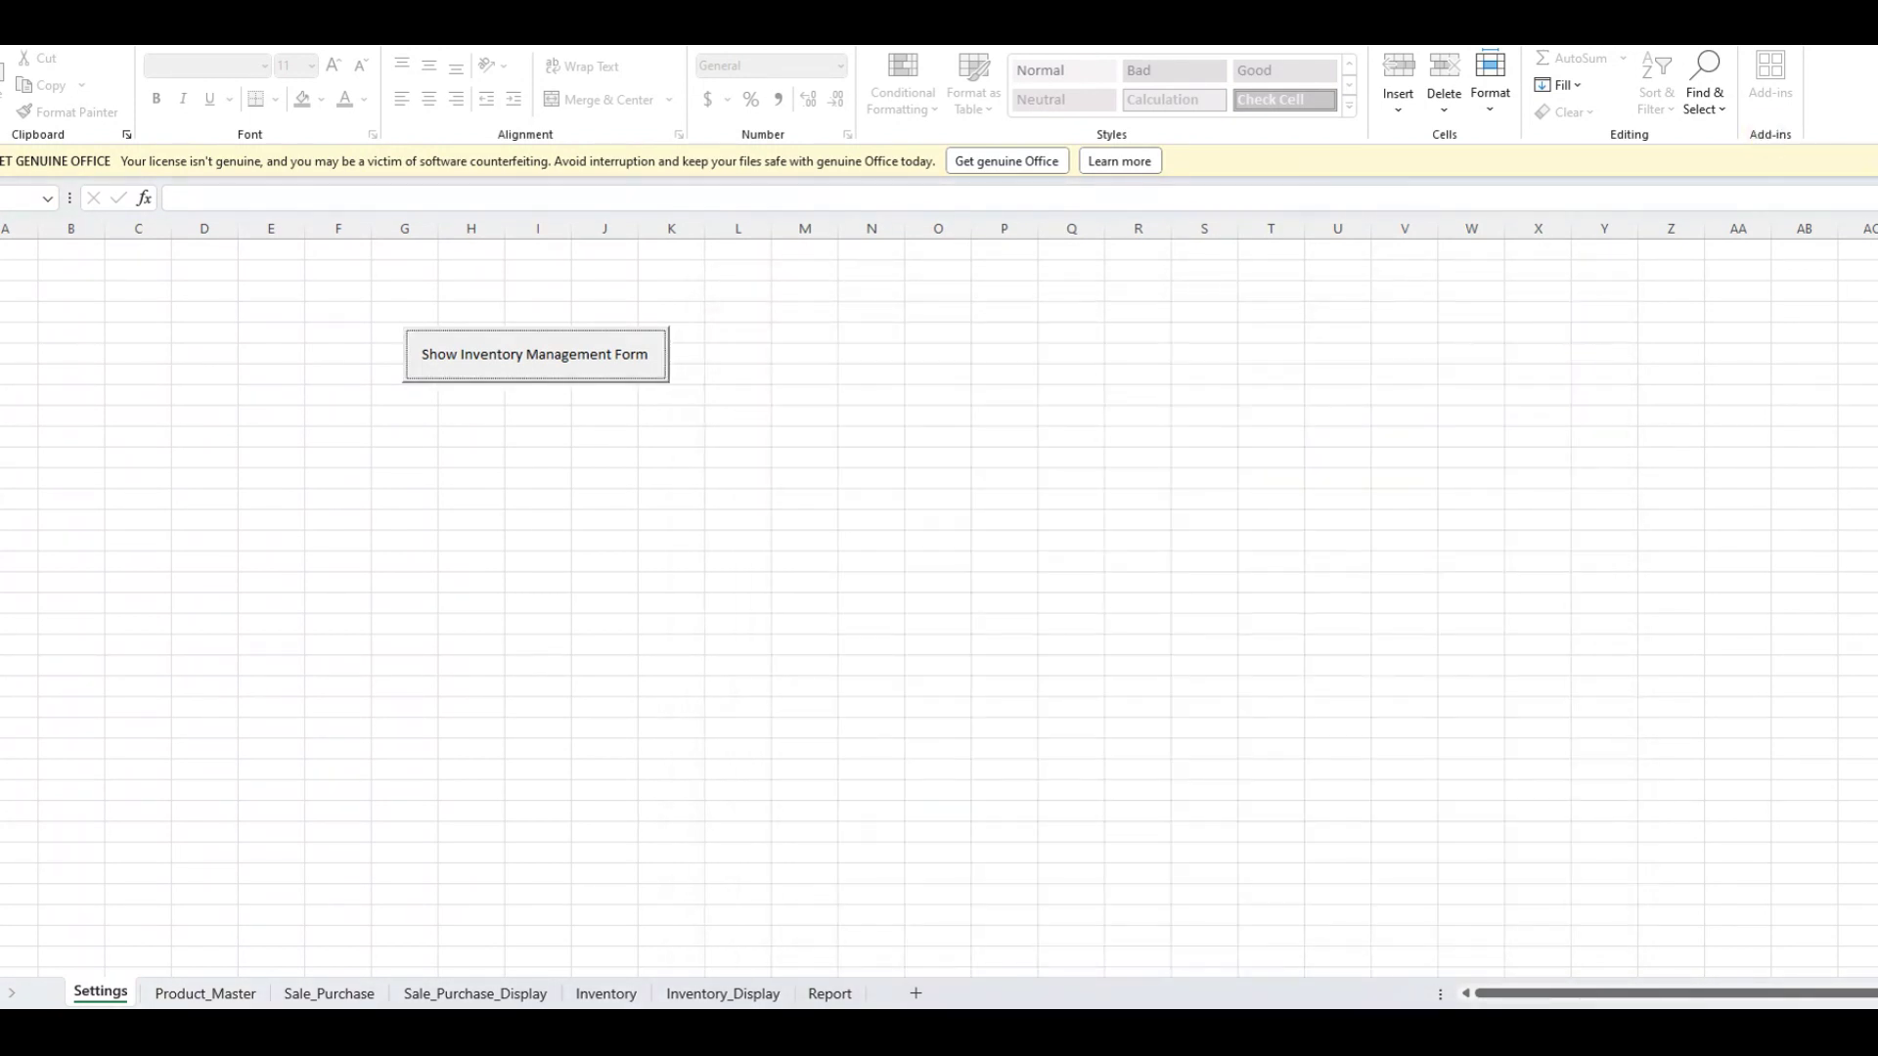